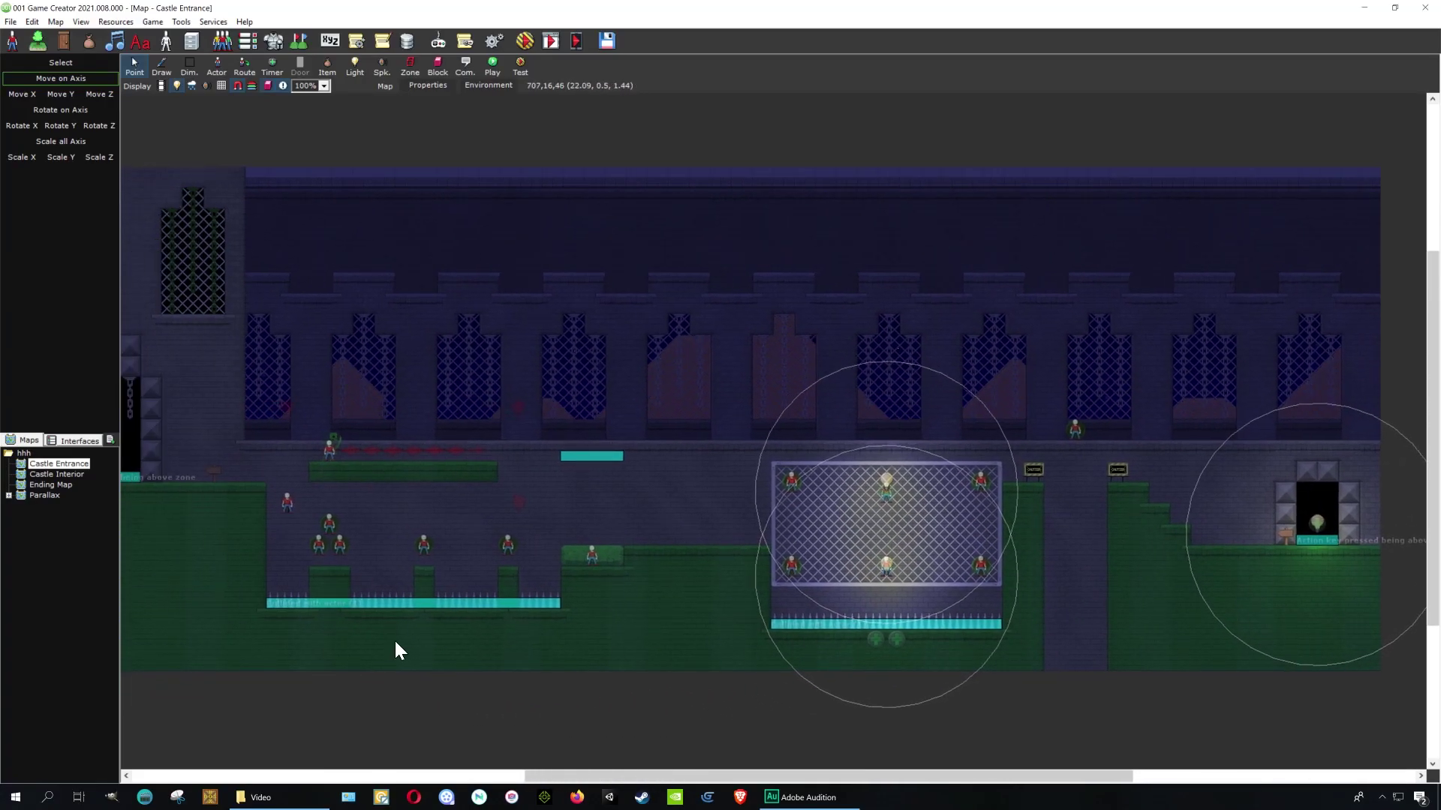
Step: Look over the Castle Entrance map, and open the Castle Interior map to examine its layout
middle_drag(395, 641, 661, 682)
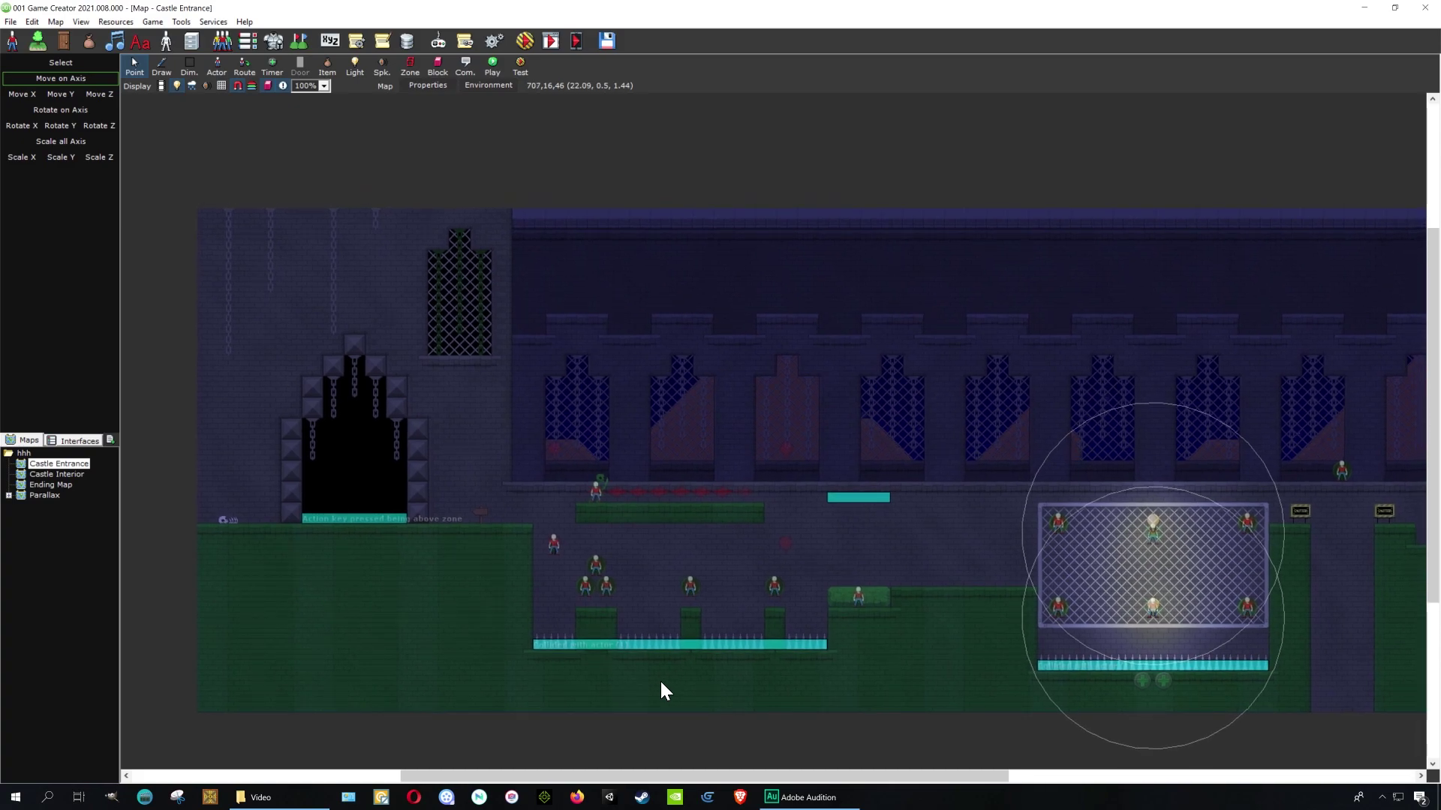
middle_drag(672, 682, 598, 685)
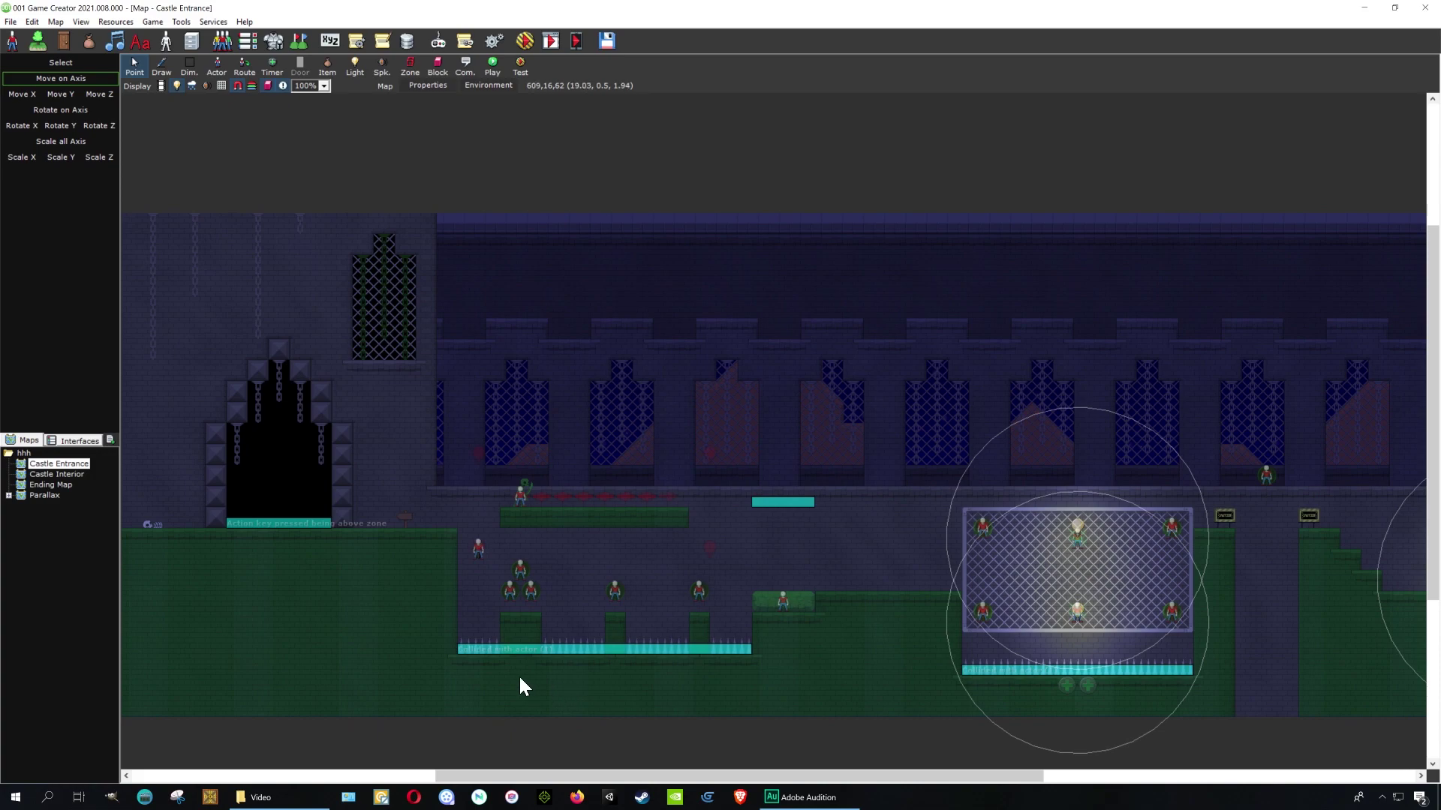
middle_drag(408, 633, 569, 596)
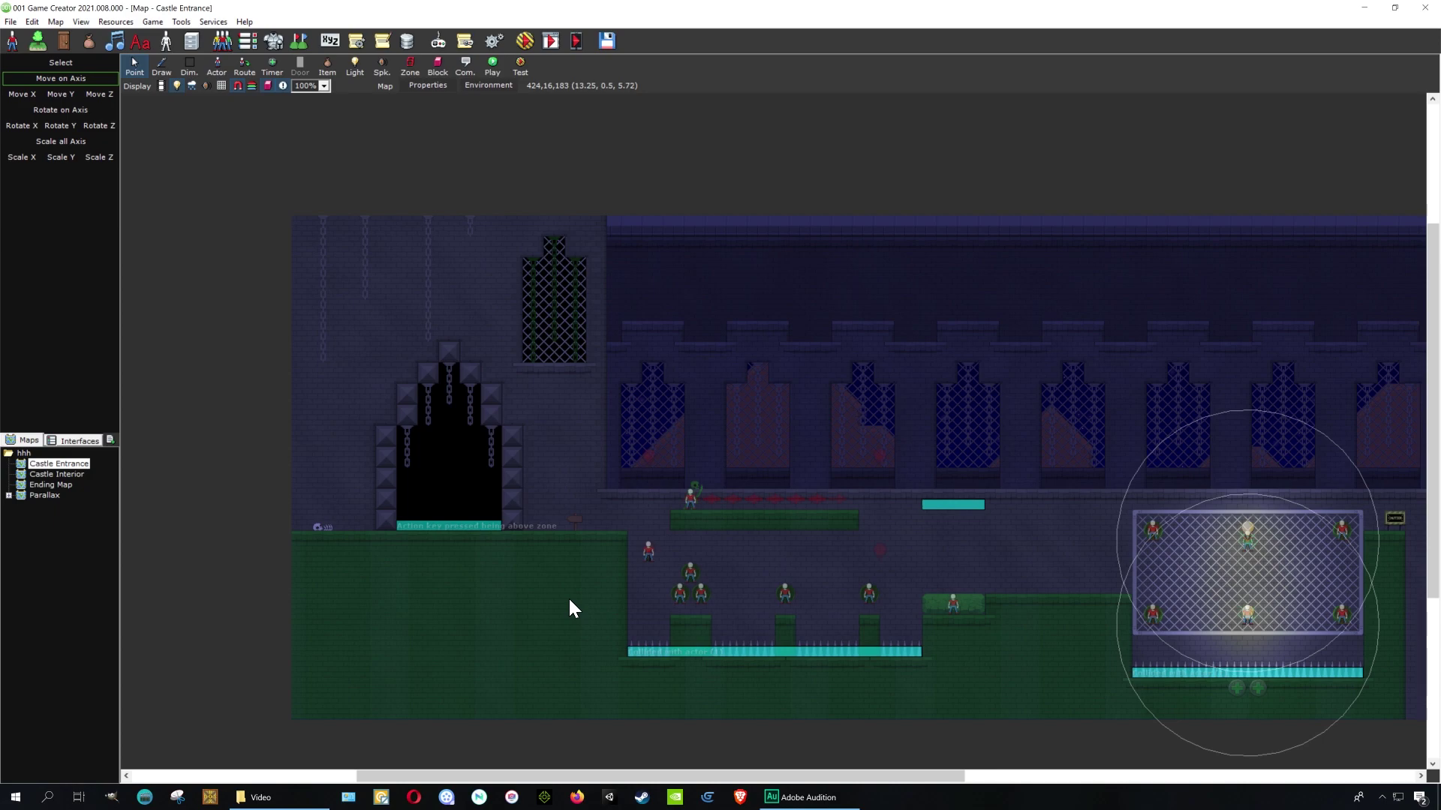
double_click(79, 475)
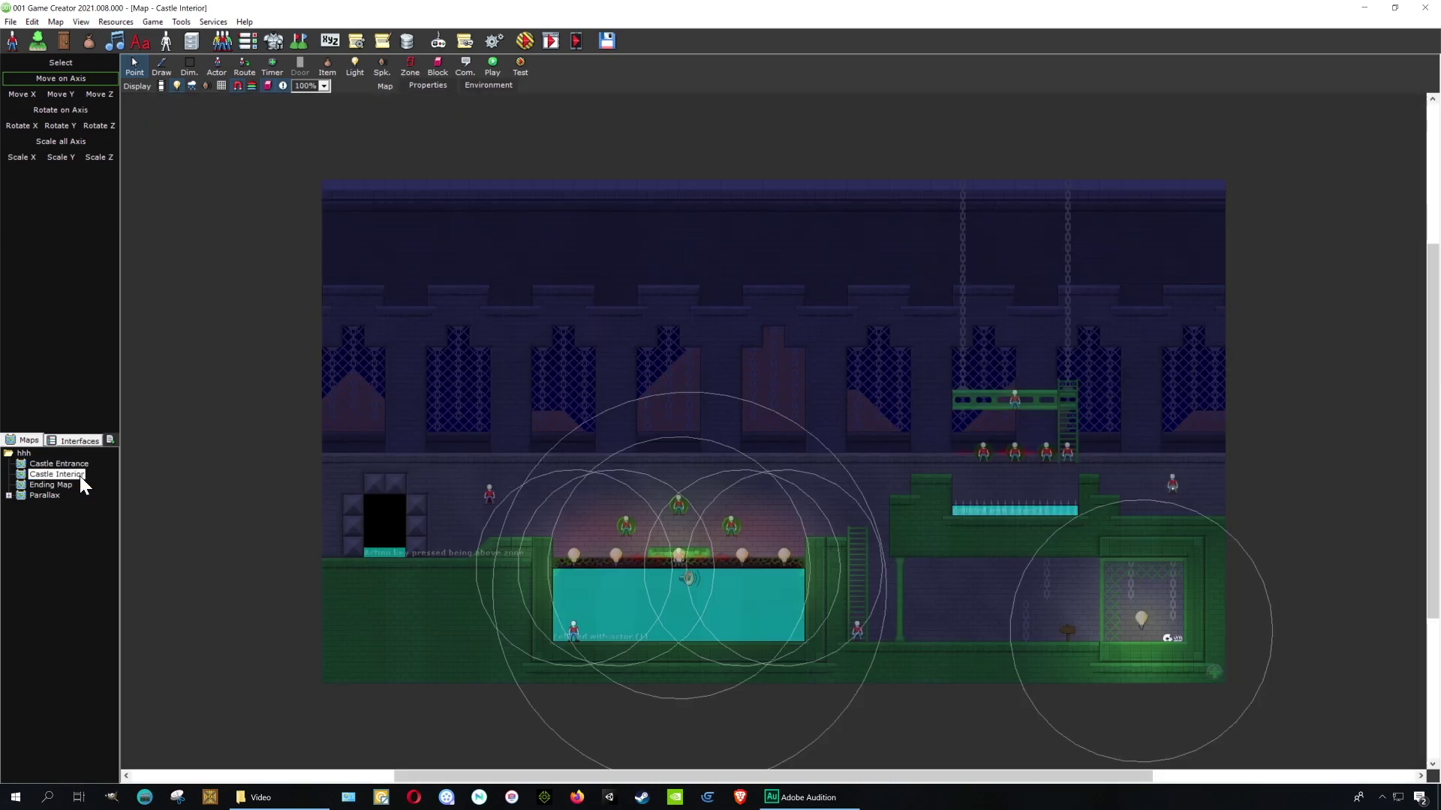
middle_drag(930, 597, 731, 600)
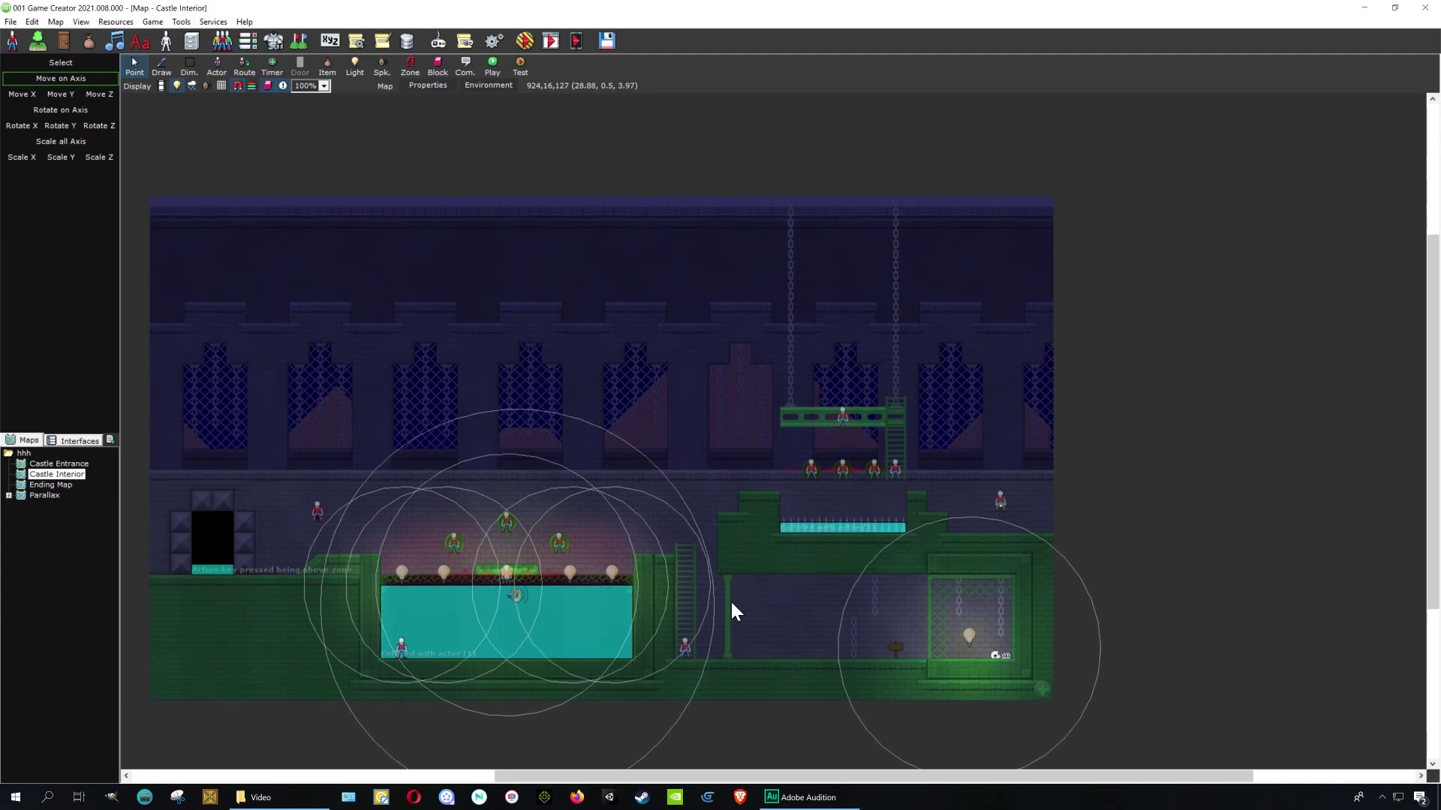
scroll(820, 583, up, 1)
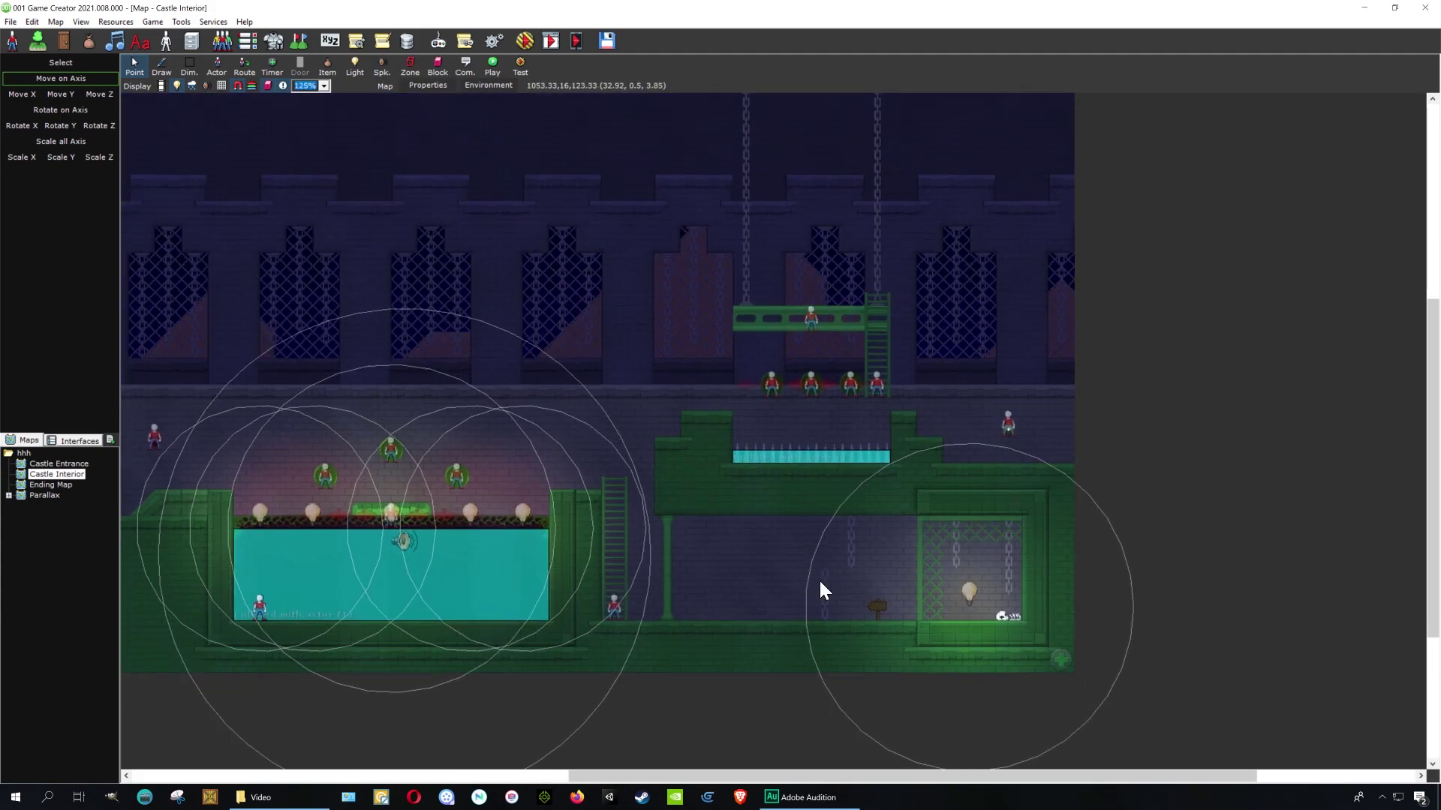
scroll(818, 579, up, 1)
scroll(790, 557, up, 1)
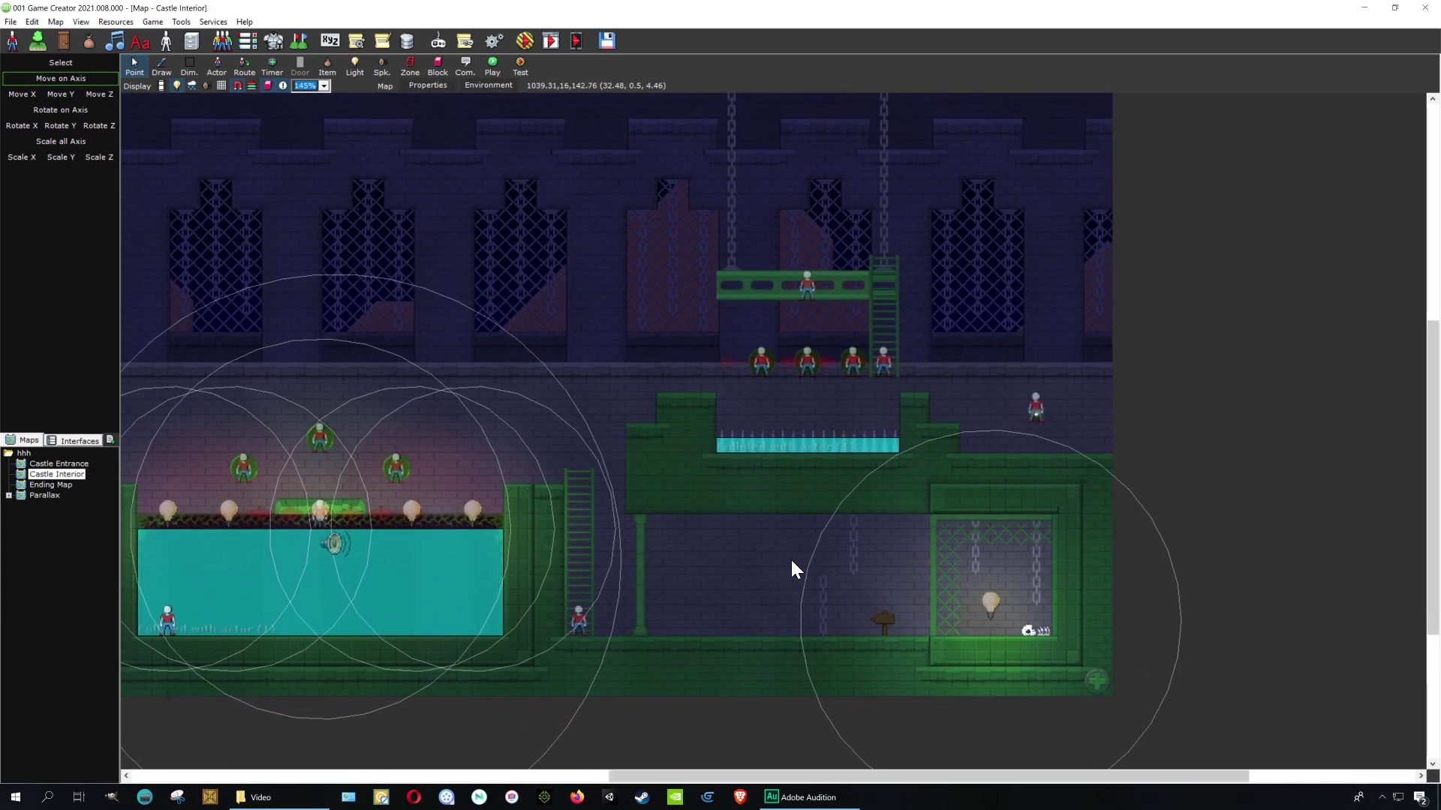
middle_drag(790, 569, 890, 558)
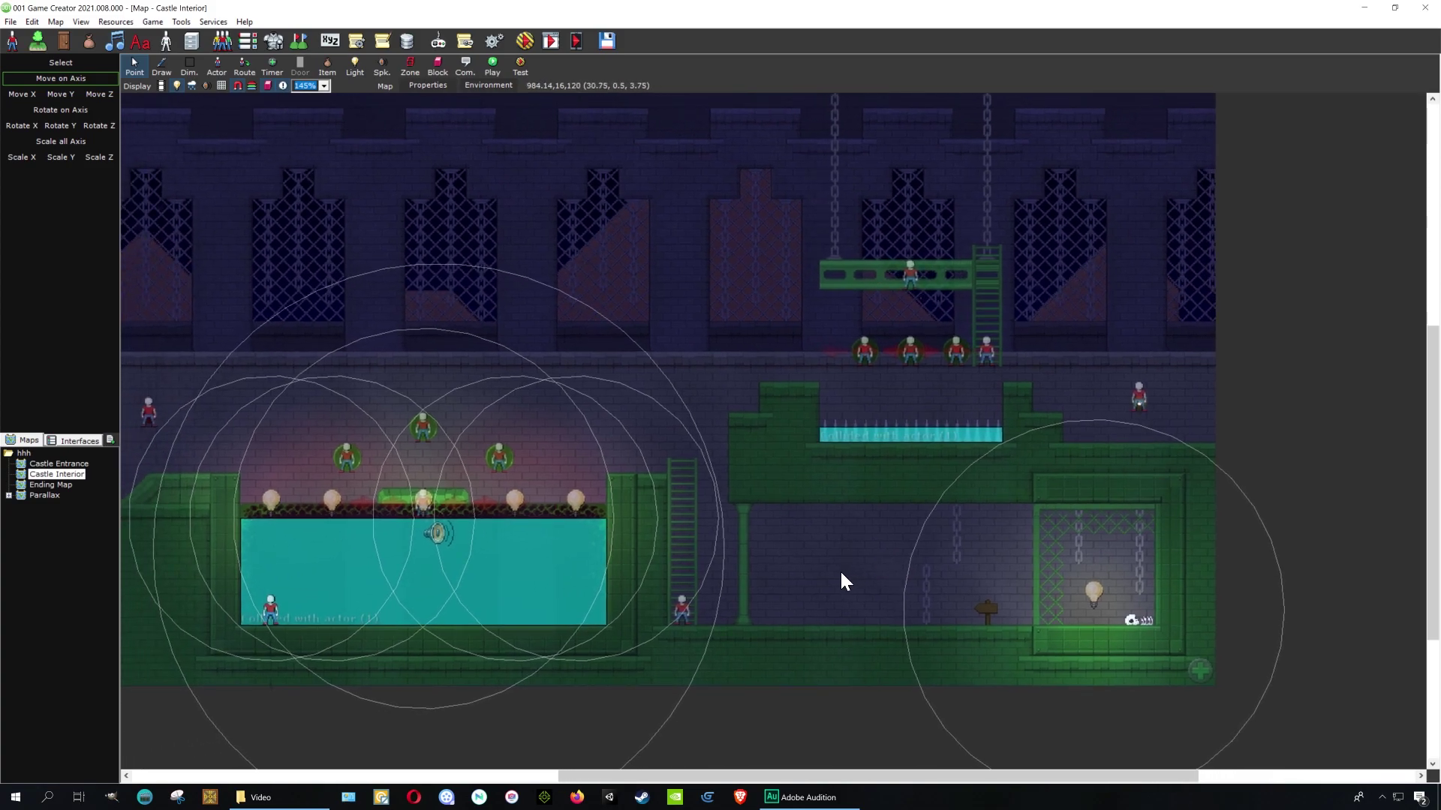
Step: Review the environment settings of the Castle Interior map
right_click(64, 478)
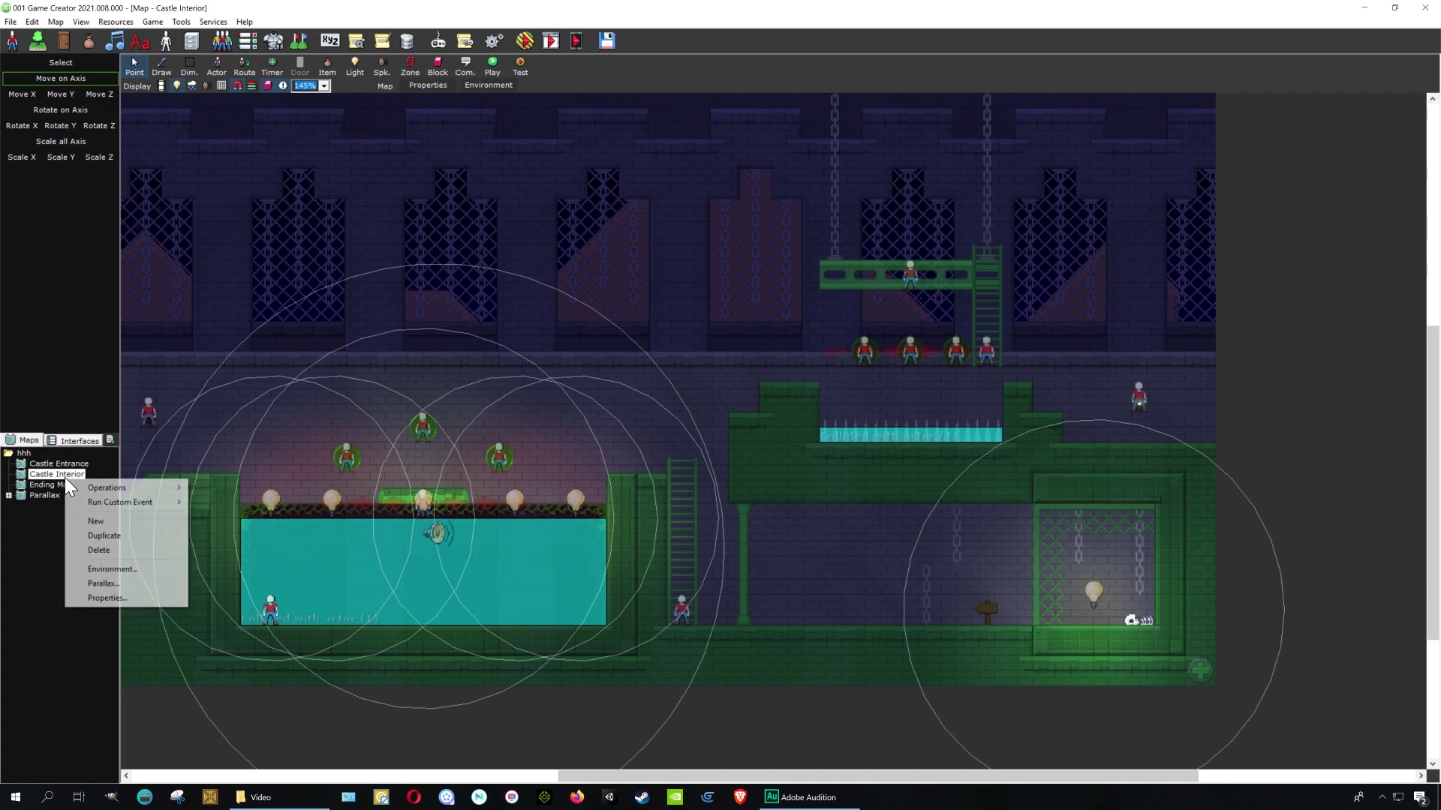
click(120, 570)
click(599, 273)
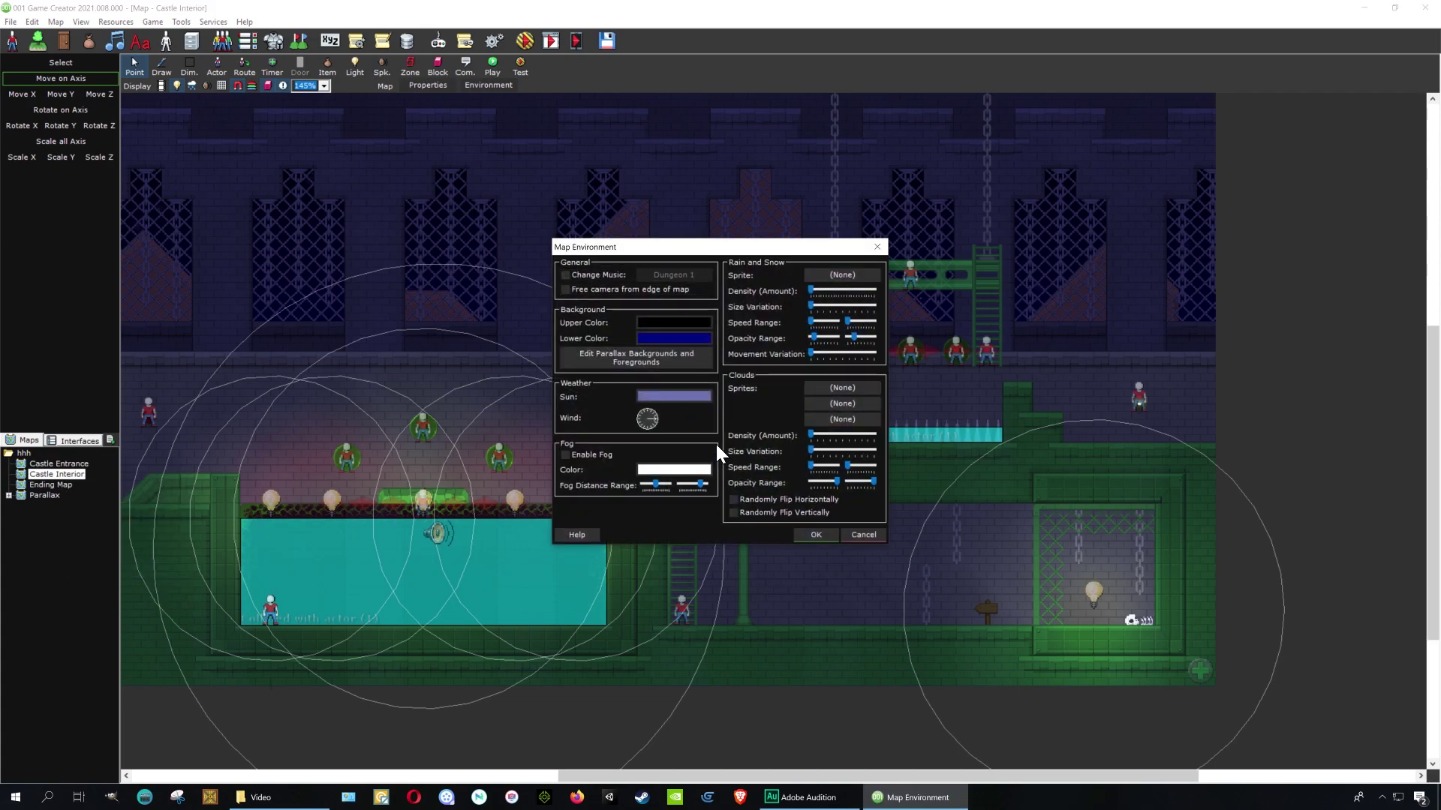
click(816, 534)
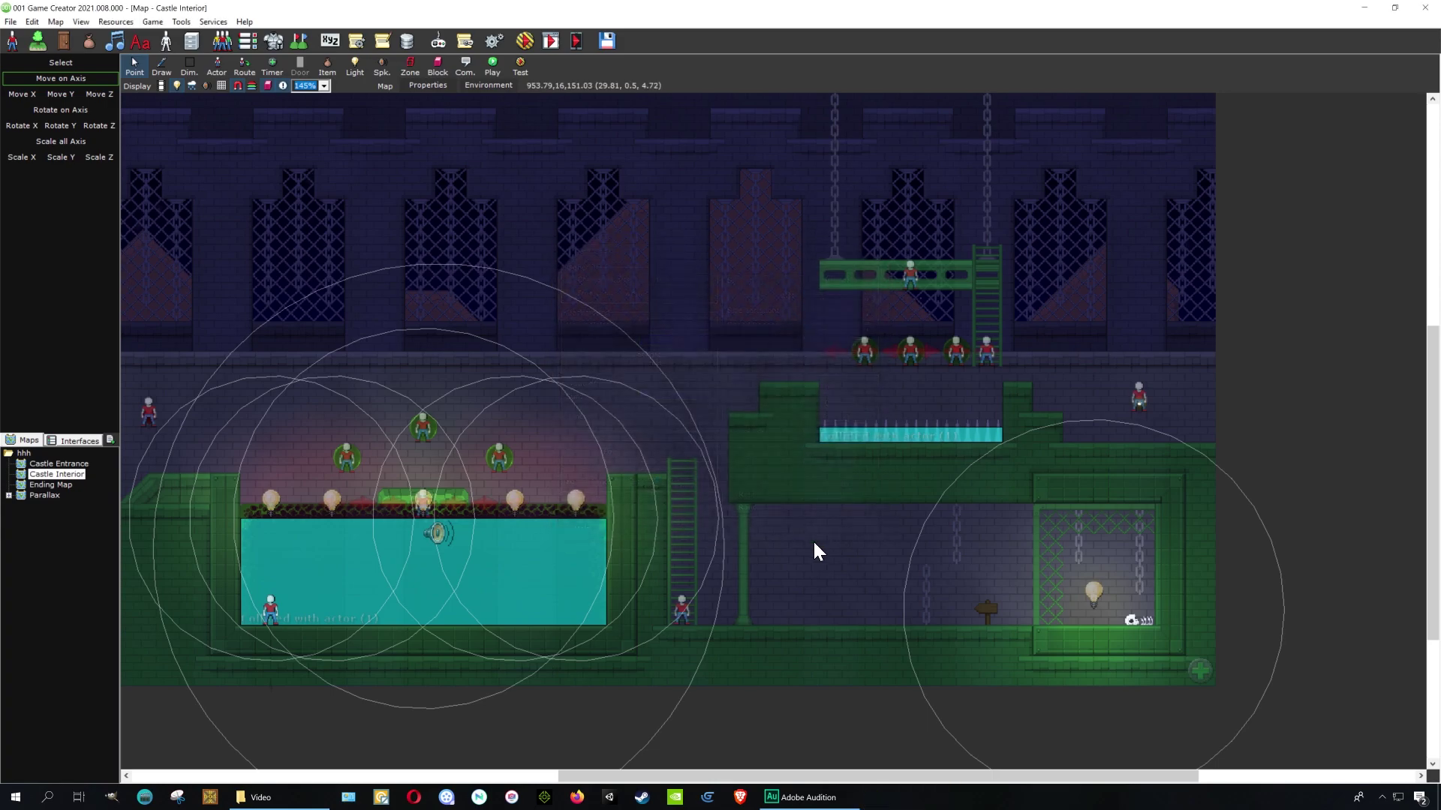
Step: Launch a test of the game with the existing testing options and start a new game
click(525, 42)
click(702, 441)
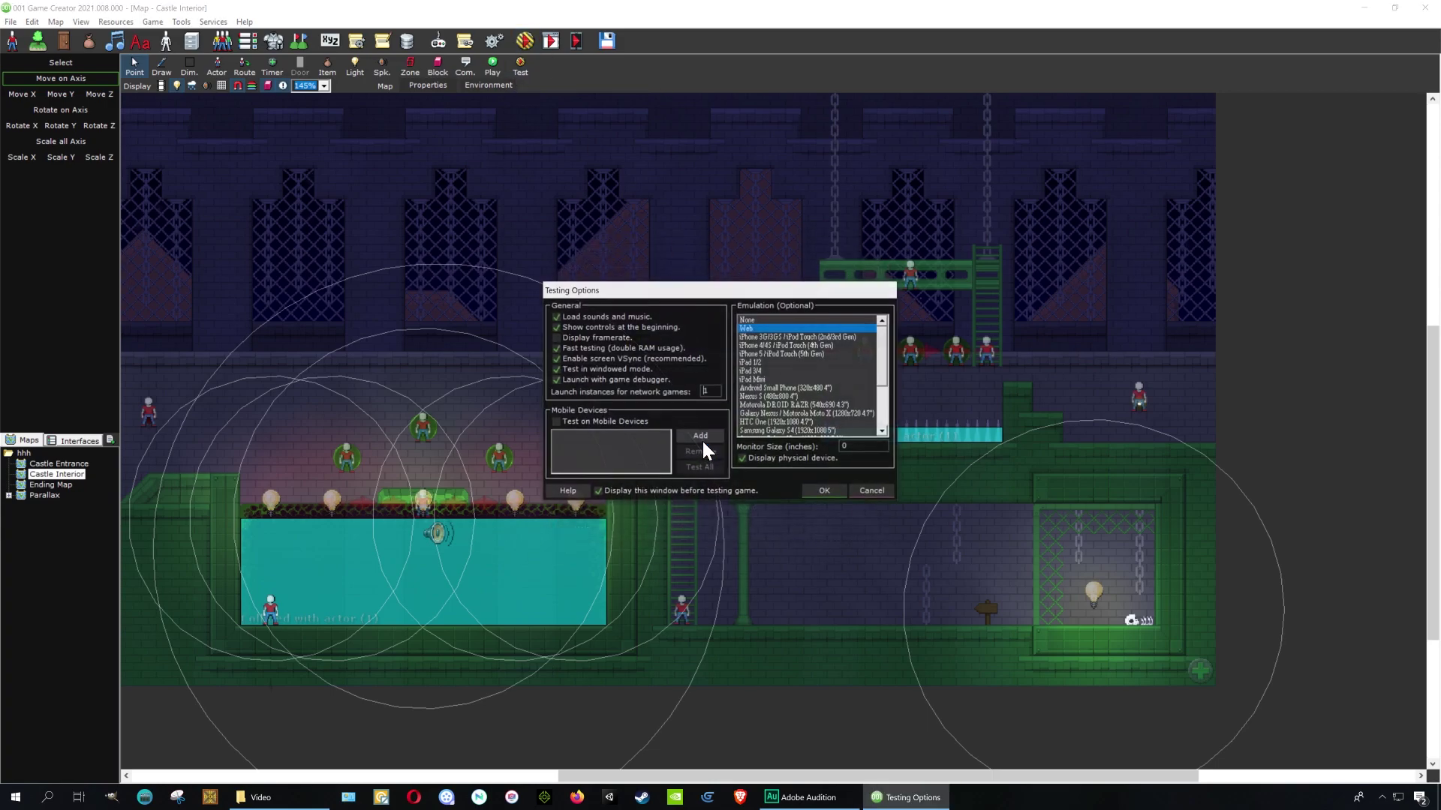
click(826, 493)
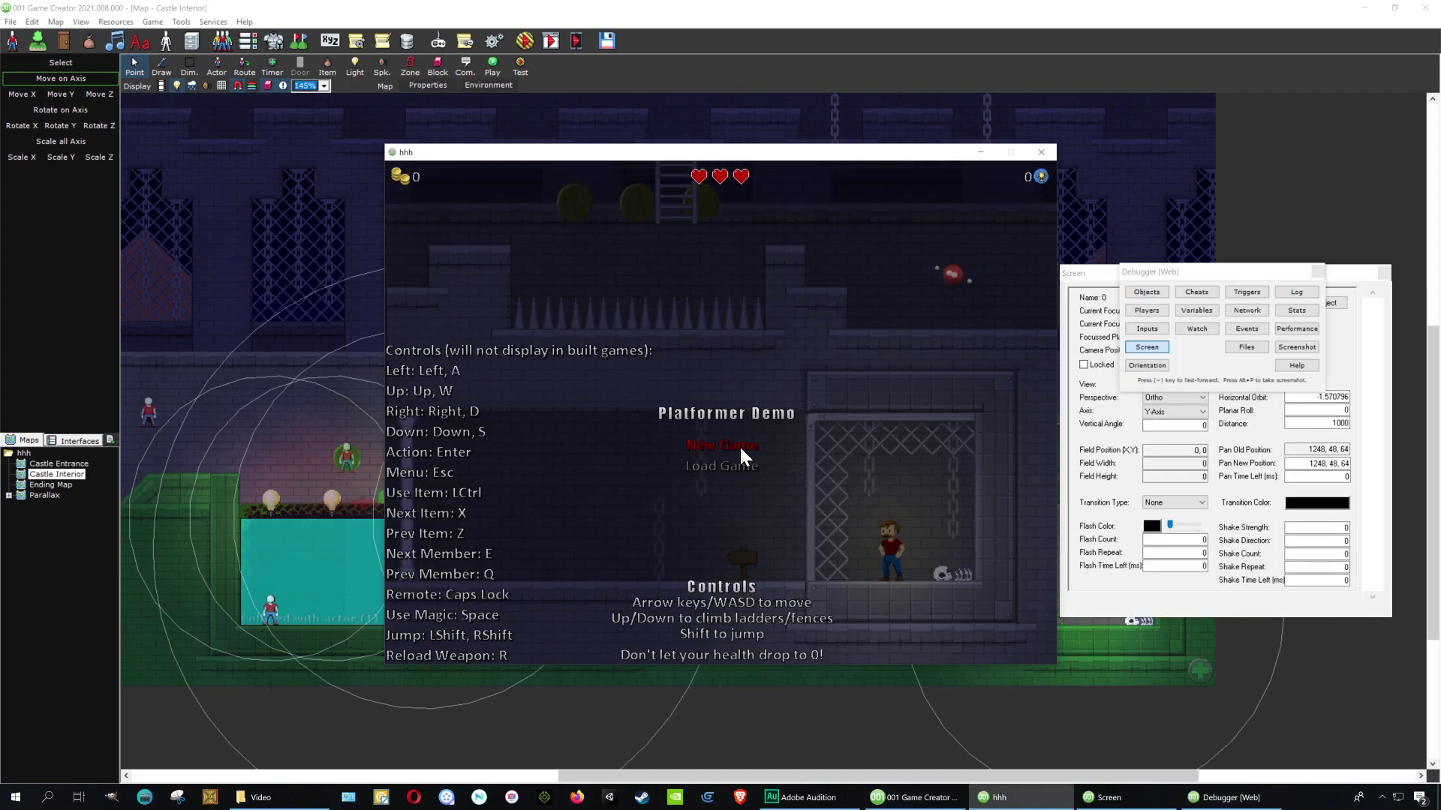
click(741, 447)
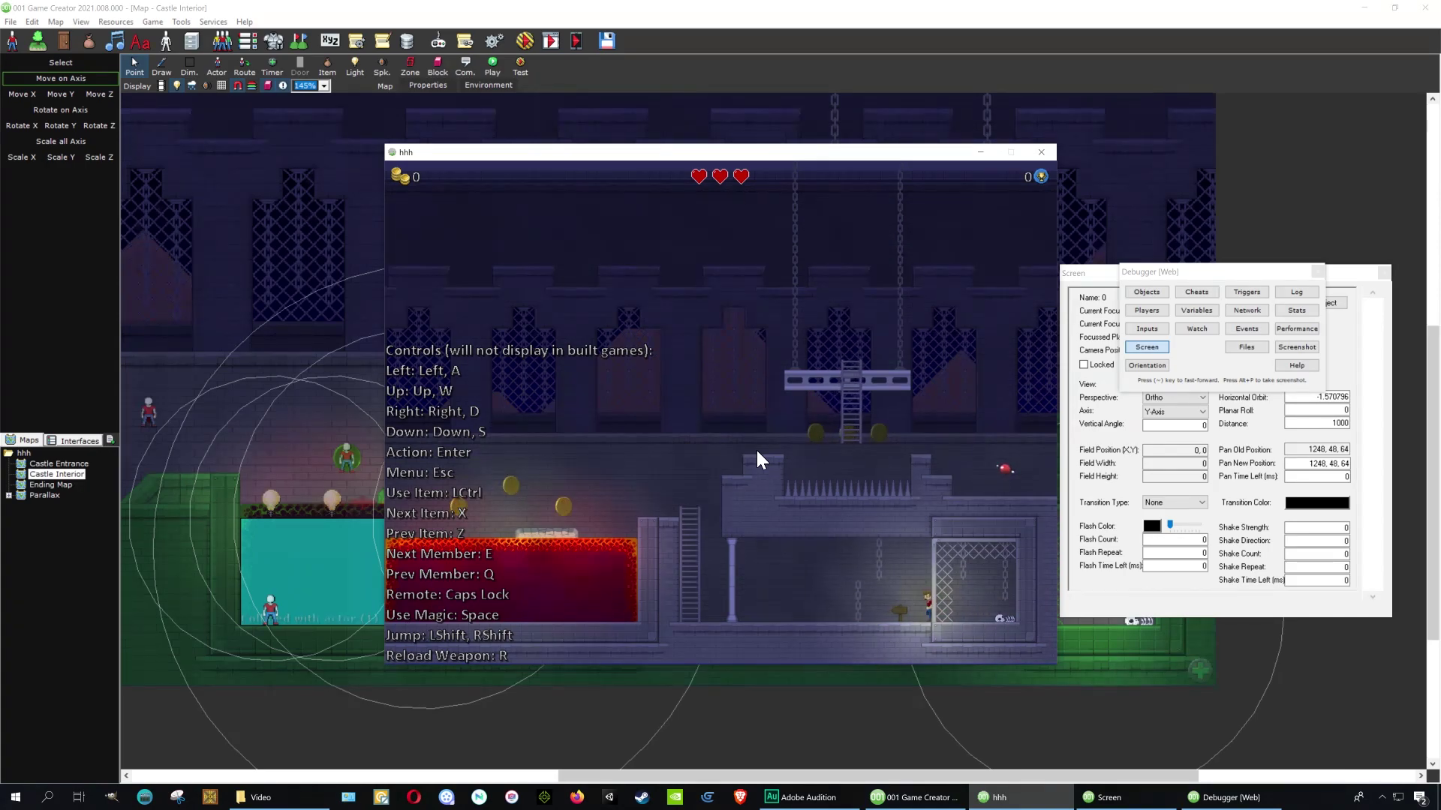
Step: Walk the character to the ladder in the test game and climb onto the ledge beside the lava pit
key(Left)
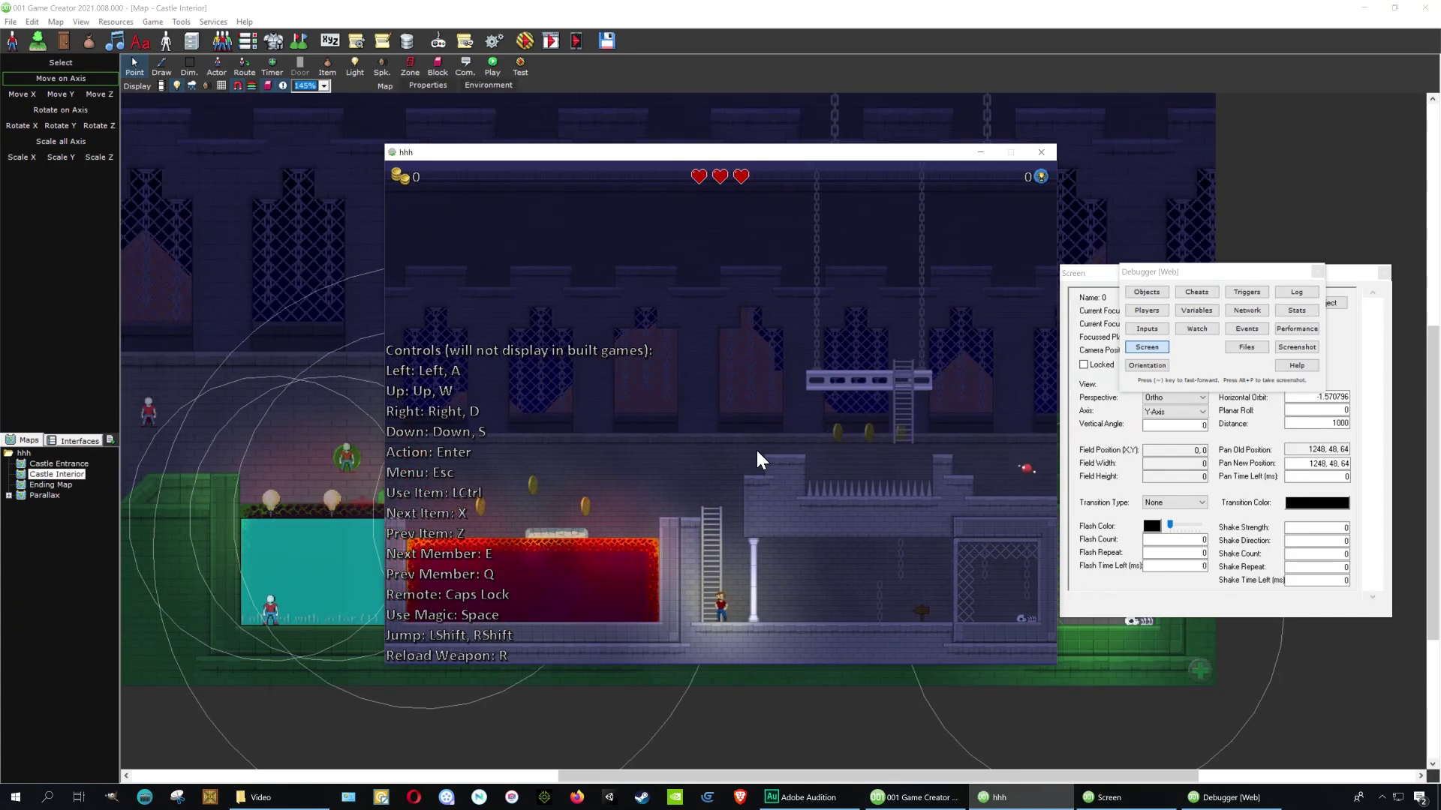
key(Up)
key(Up)
key(Left)
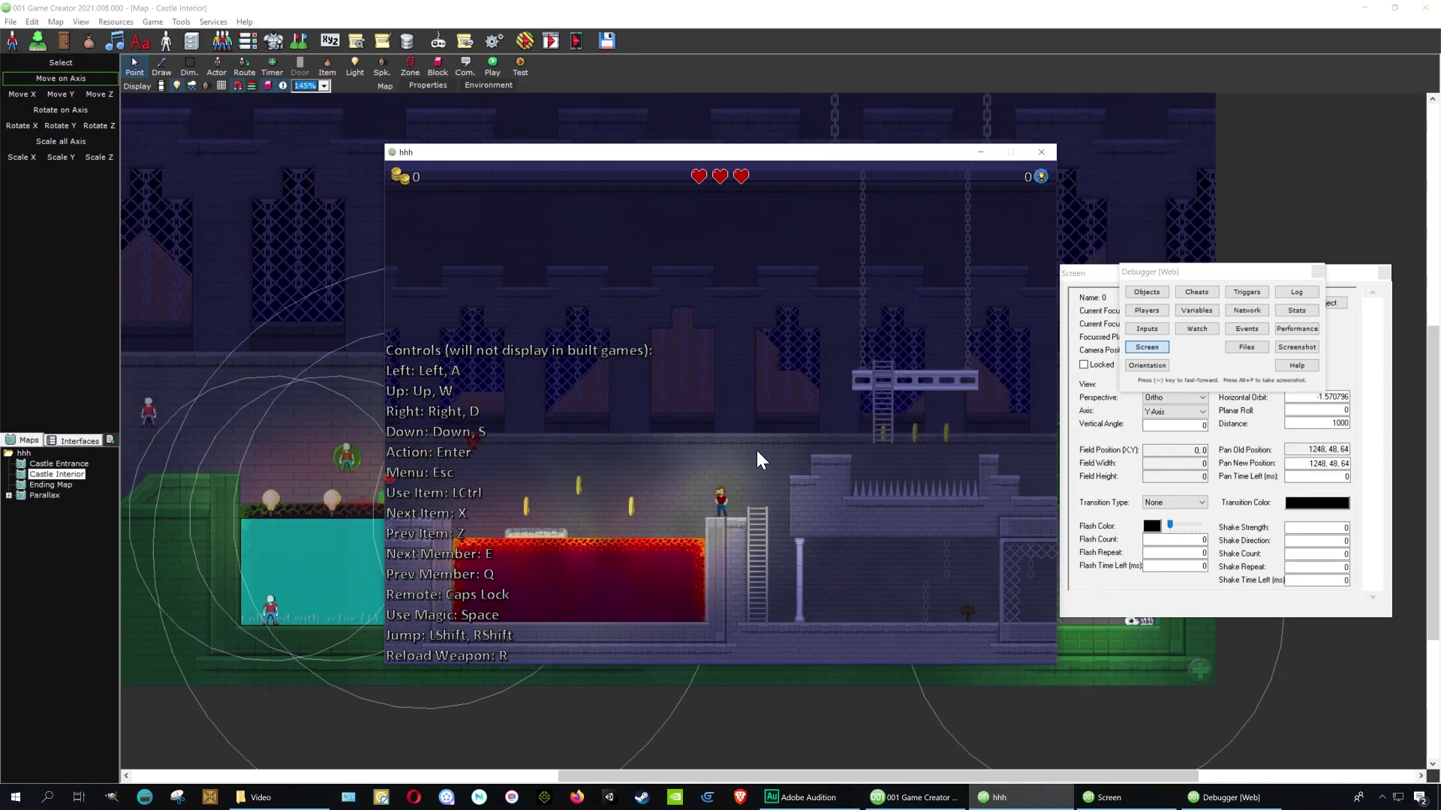
key(Right)
key(Right)
key(Left)
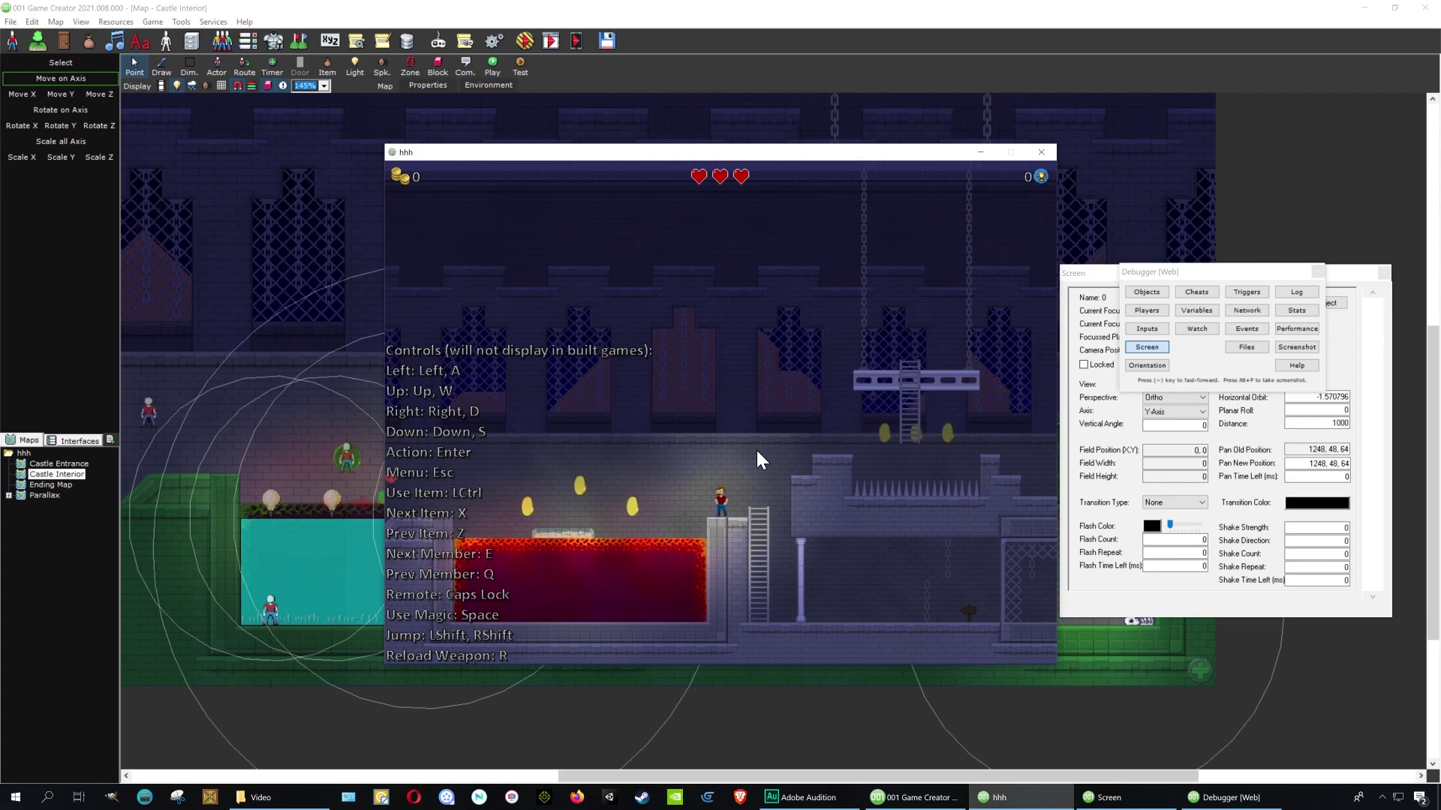
Step: Jump out over the lava pit to collect coins and bring the character back to the lower passage
key(shift)
key(Left)
key(Right)
key(shift)
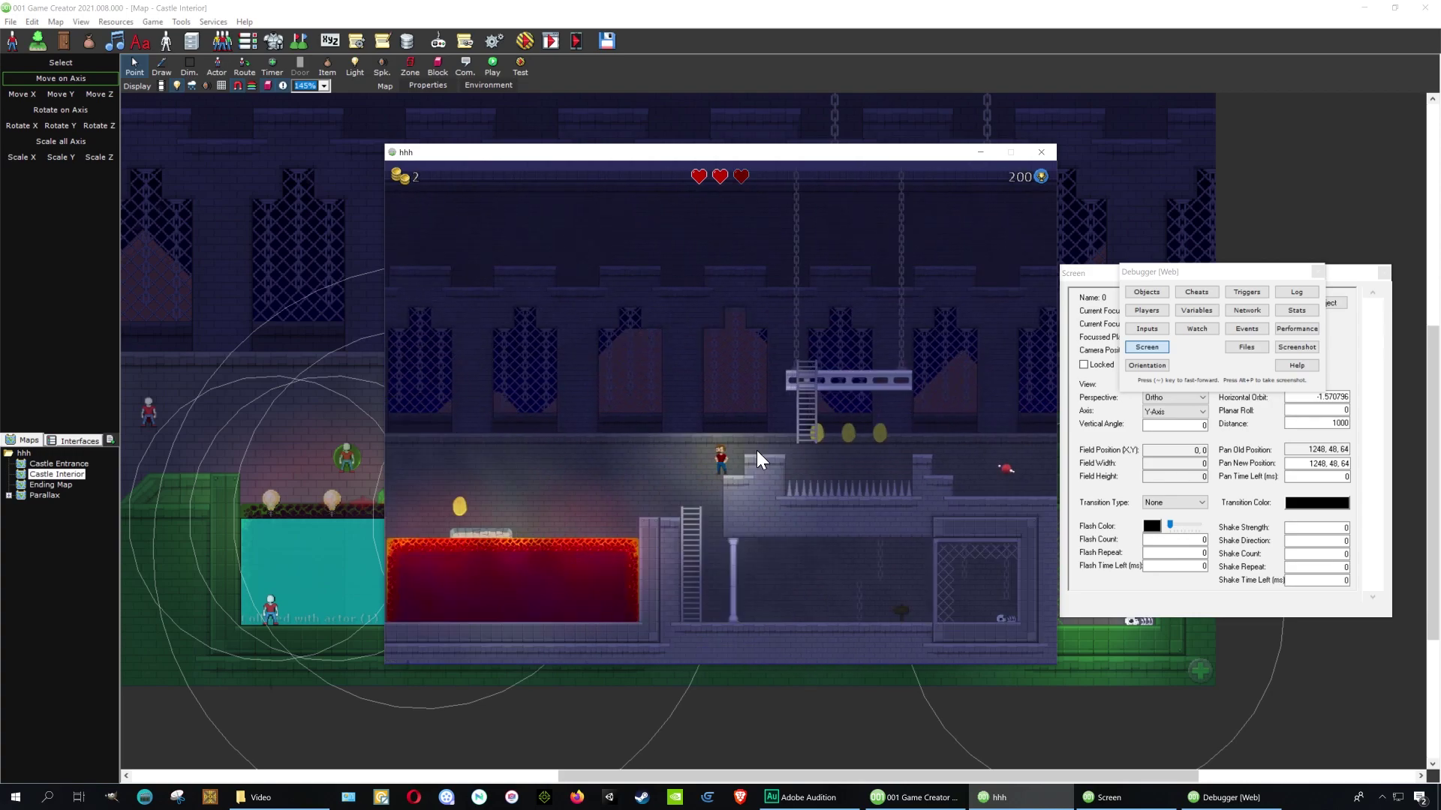
key(Left)
key(Right)
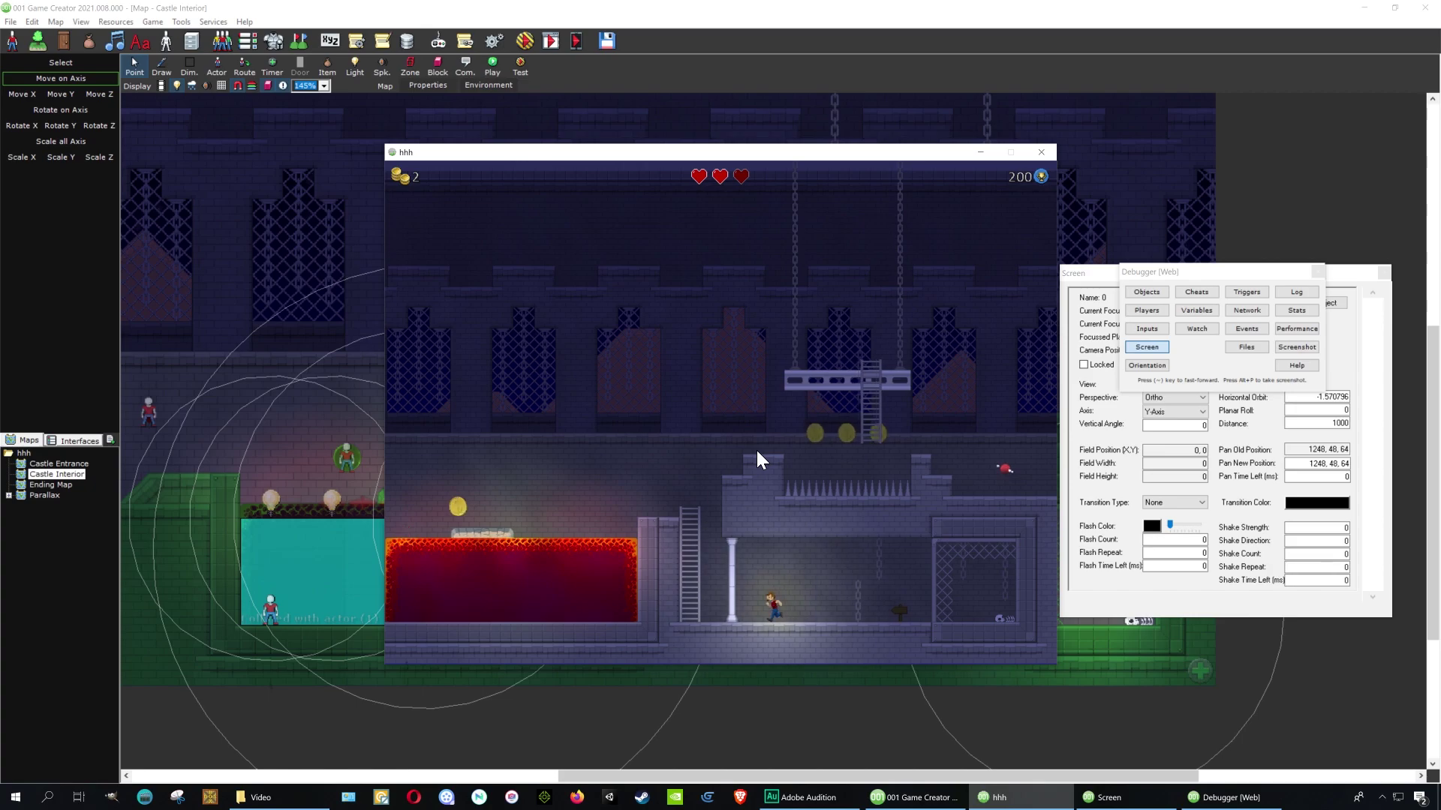
Step: Climb back to the ledge, jump onto the moving platform over the lava, and end the test game
key(Left)
key(shift)
key(Up)
key(Left)
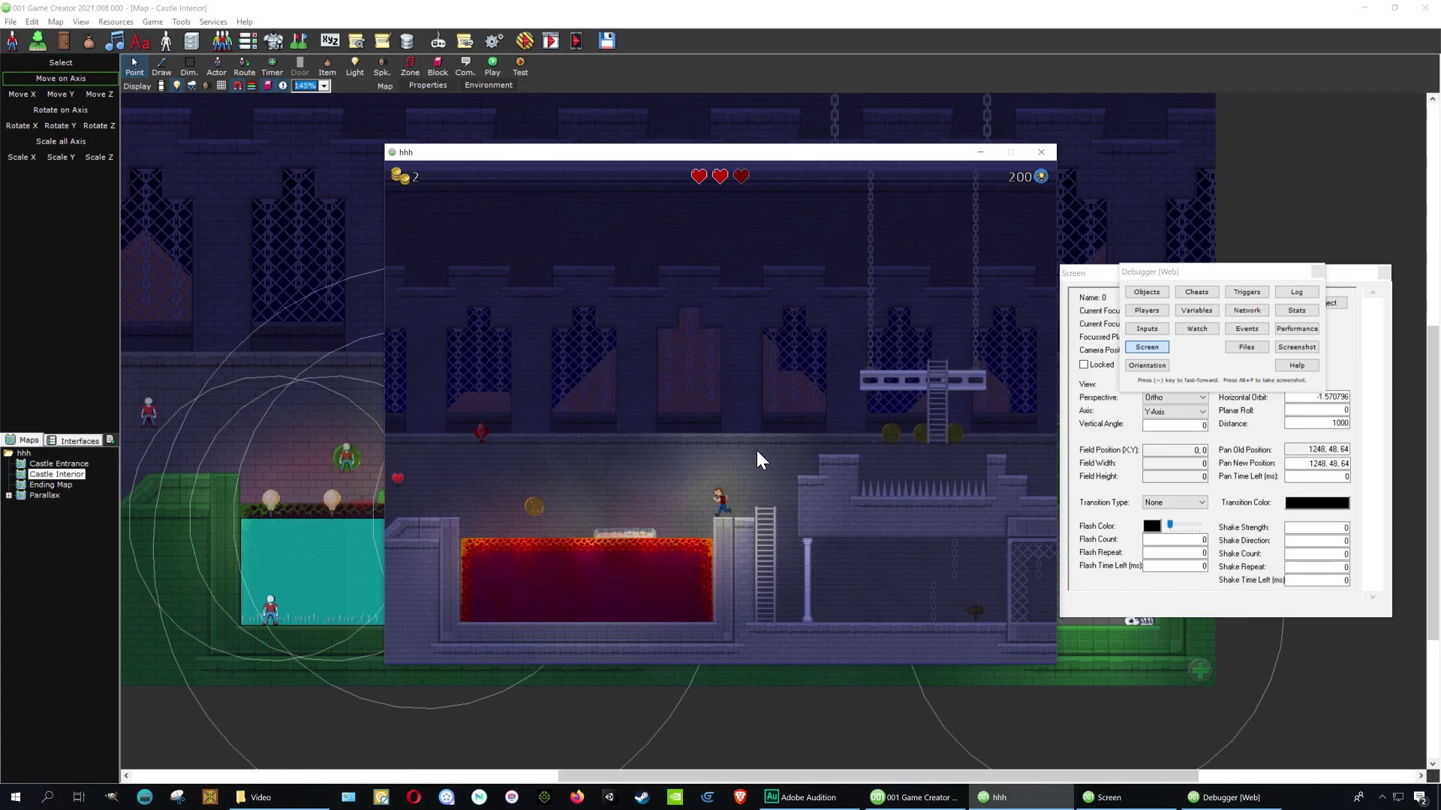
key(shift)
key(Left)
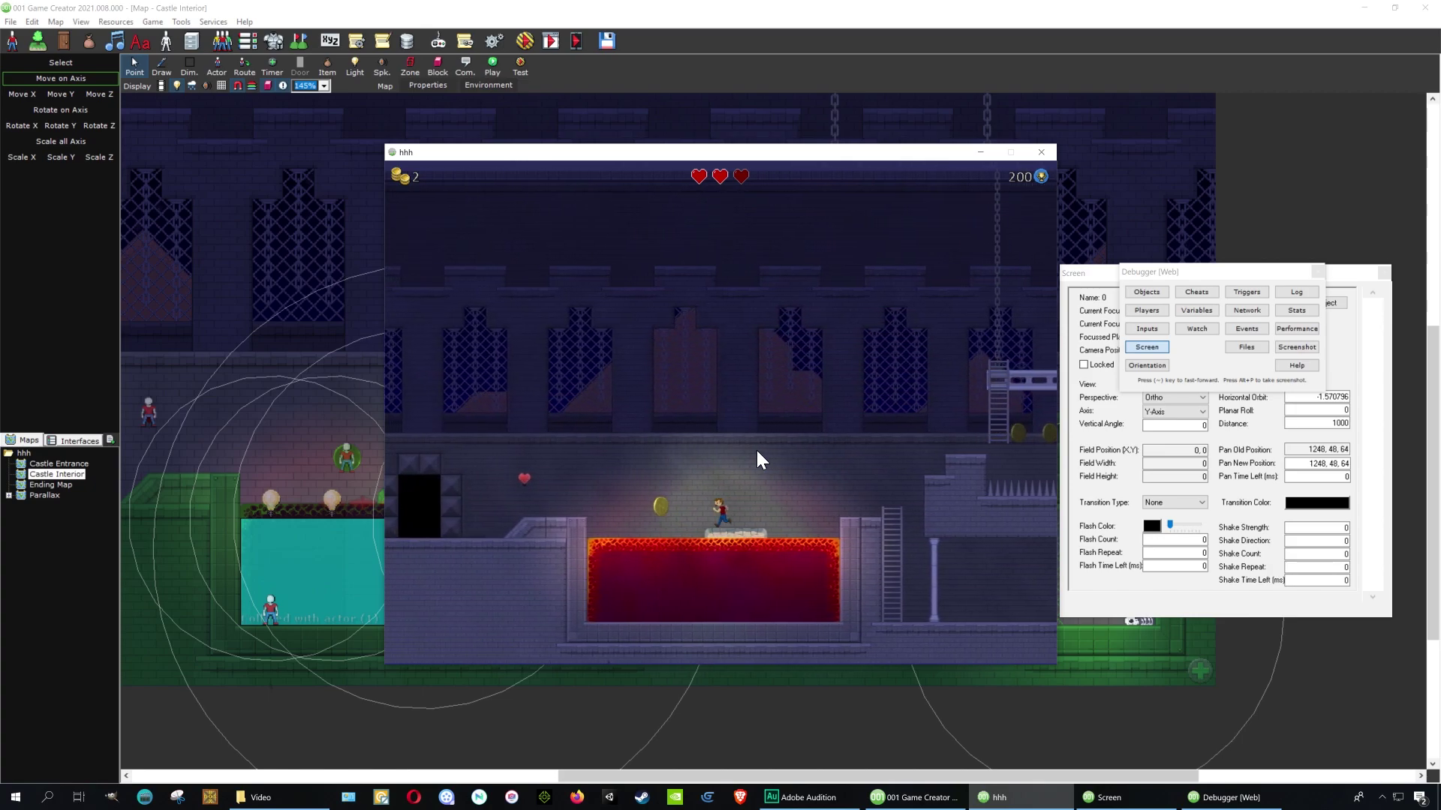
key(Left)
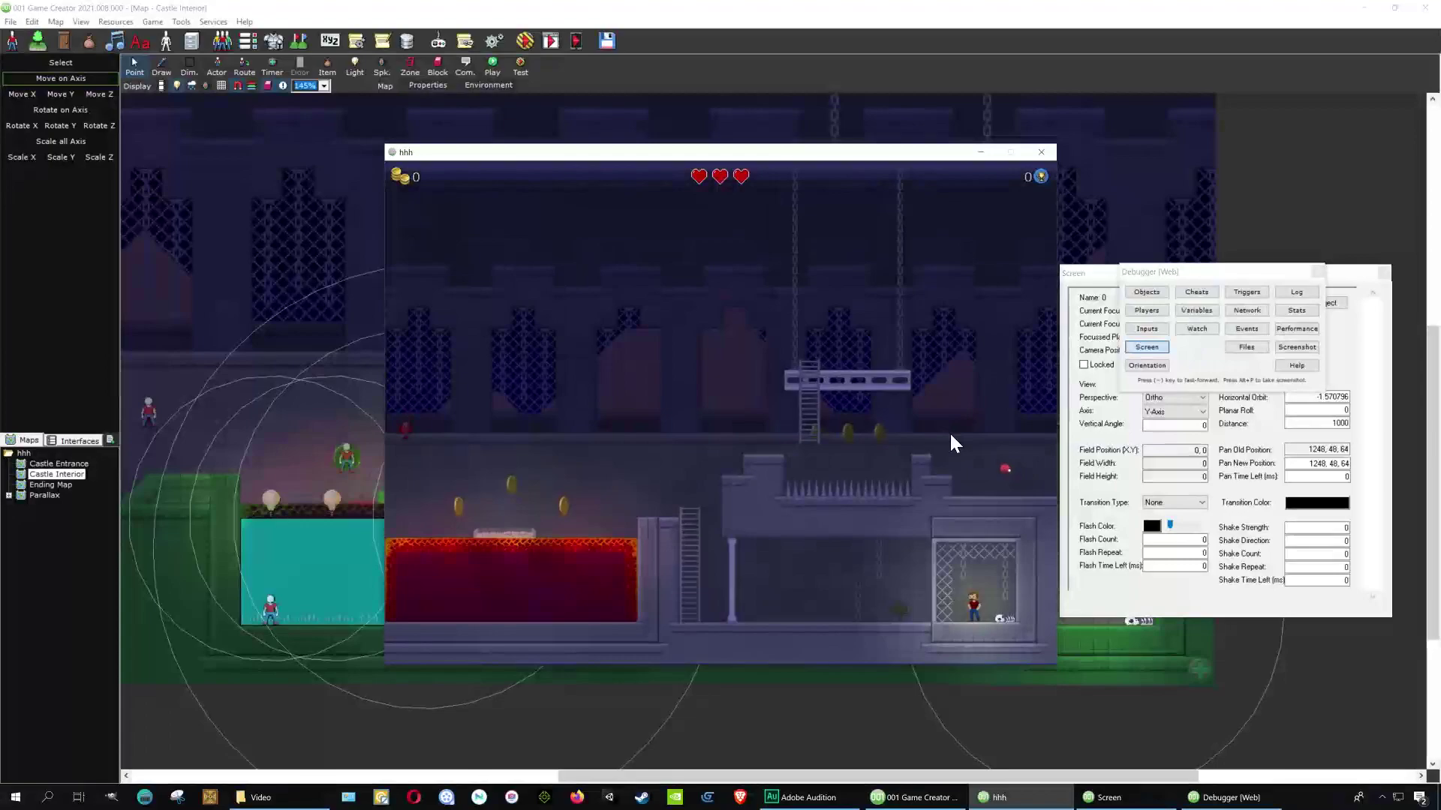
click(1041, 153)
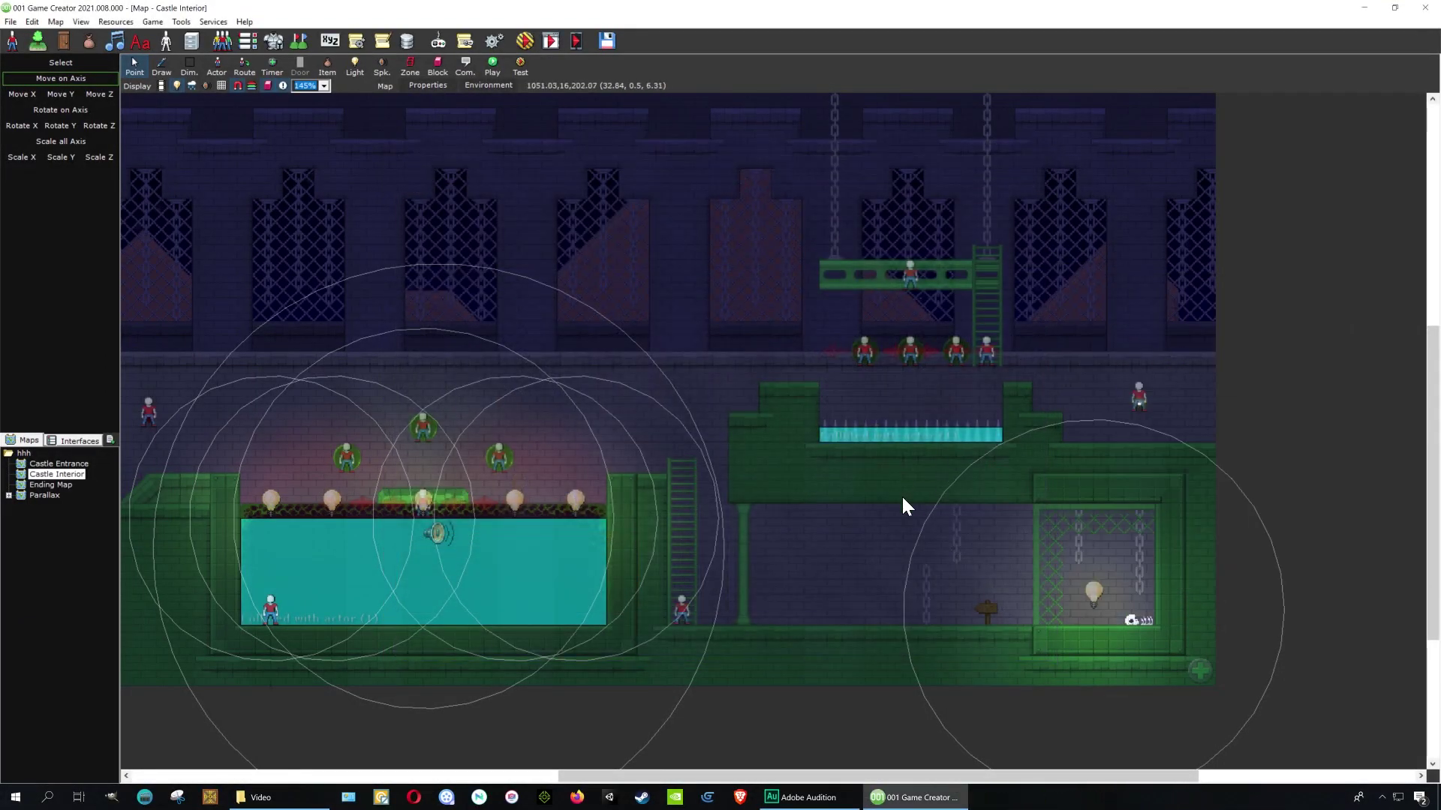
Step: Set the Change Zoom event in the Introduction system trigger script to a zoom of 5 and save the triggers
click(358, 41)
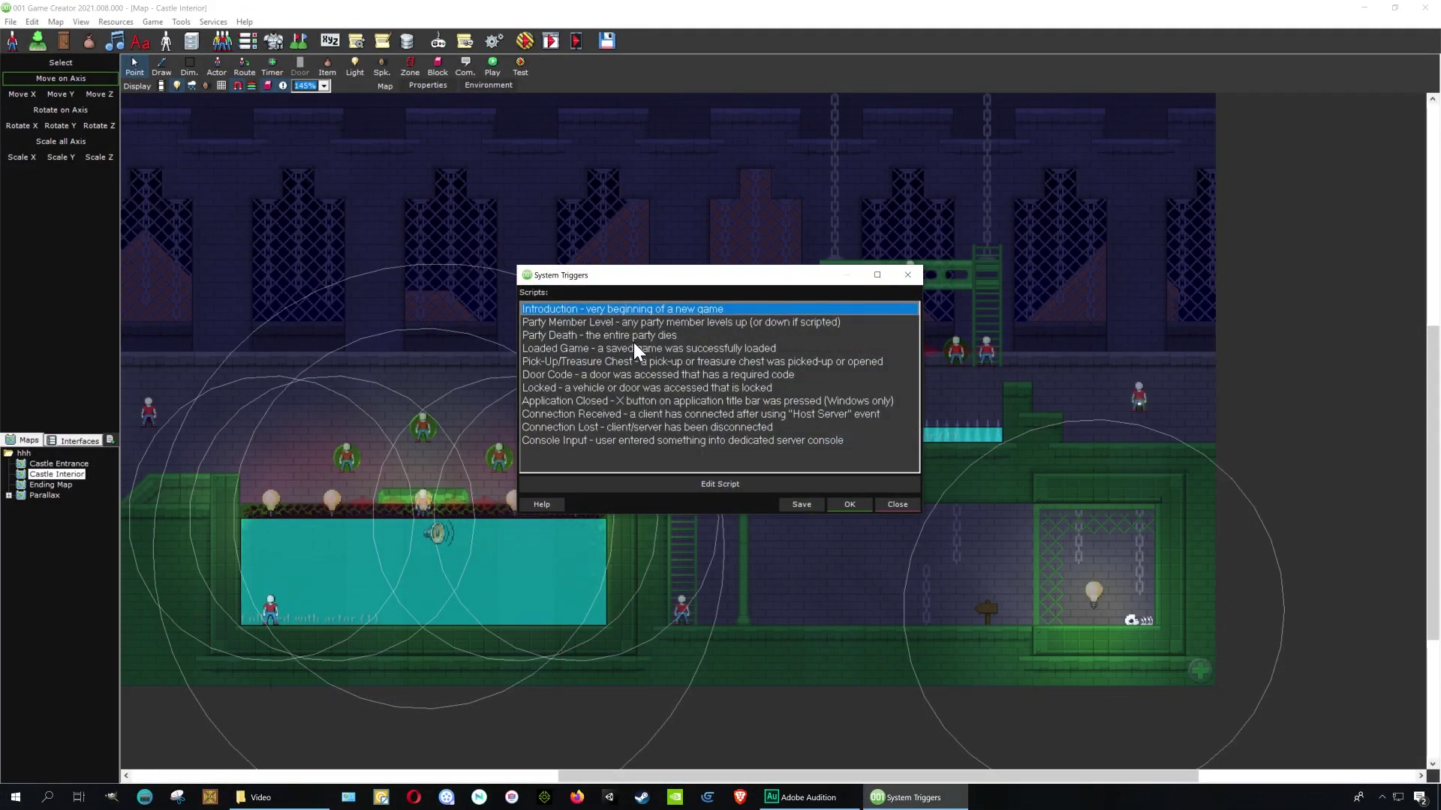
double_click(614, 307)
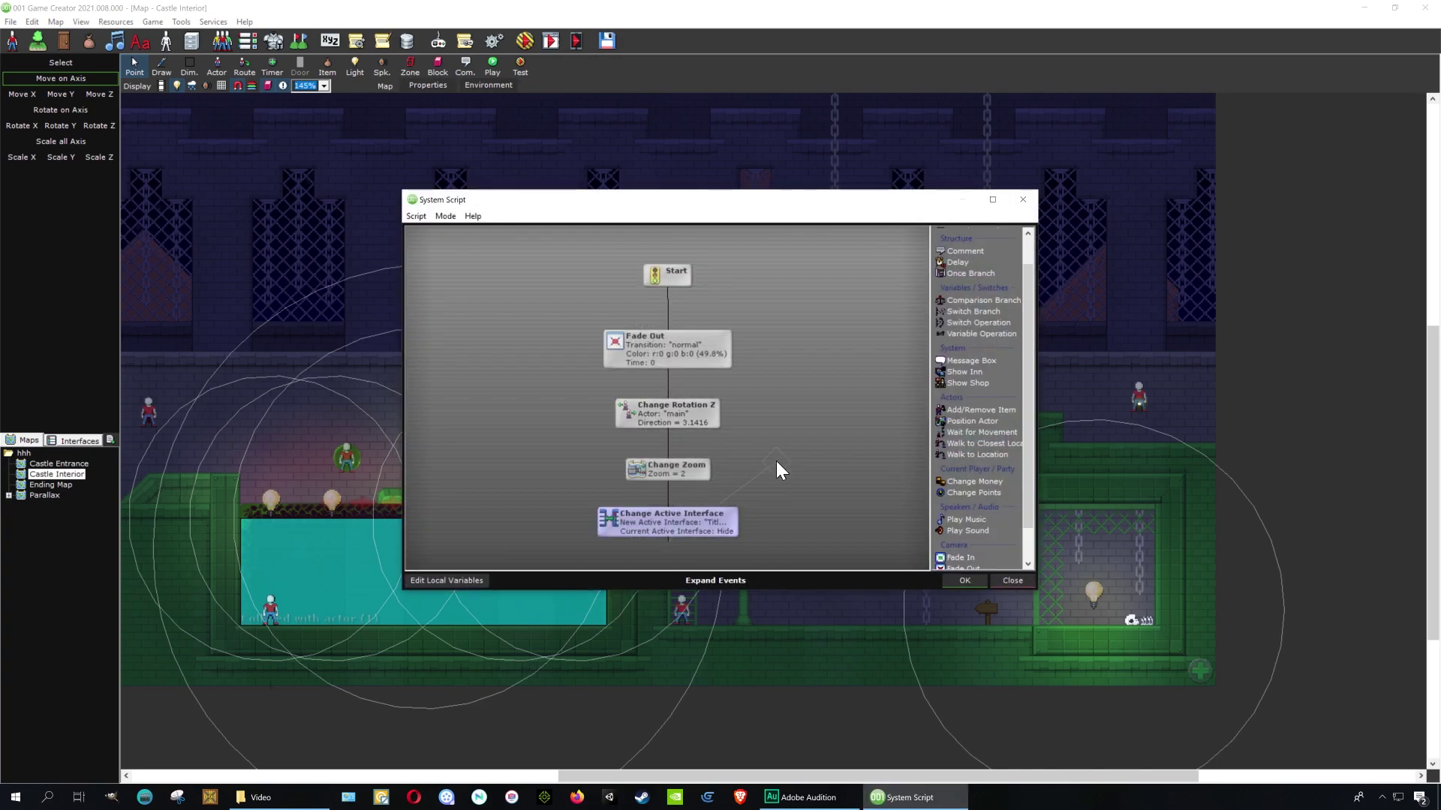
drag(775, 460, 777, 370)
click(688, 385)
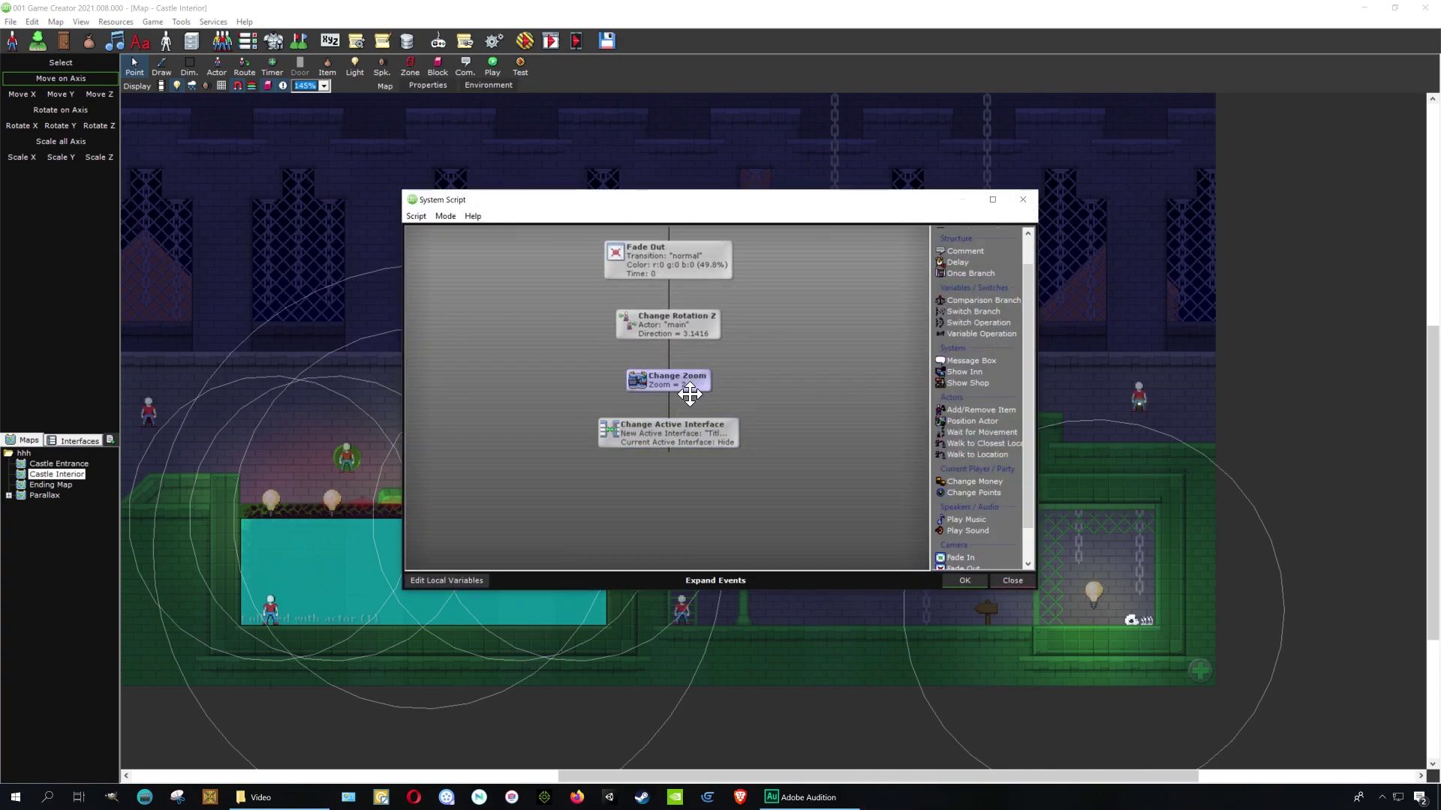
double_click(688, 393)
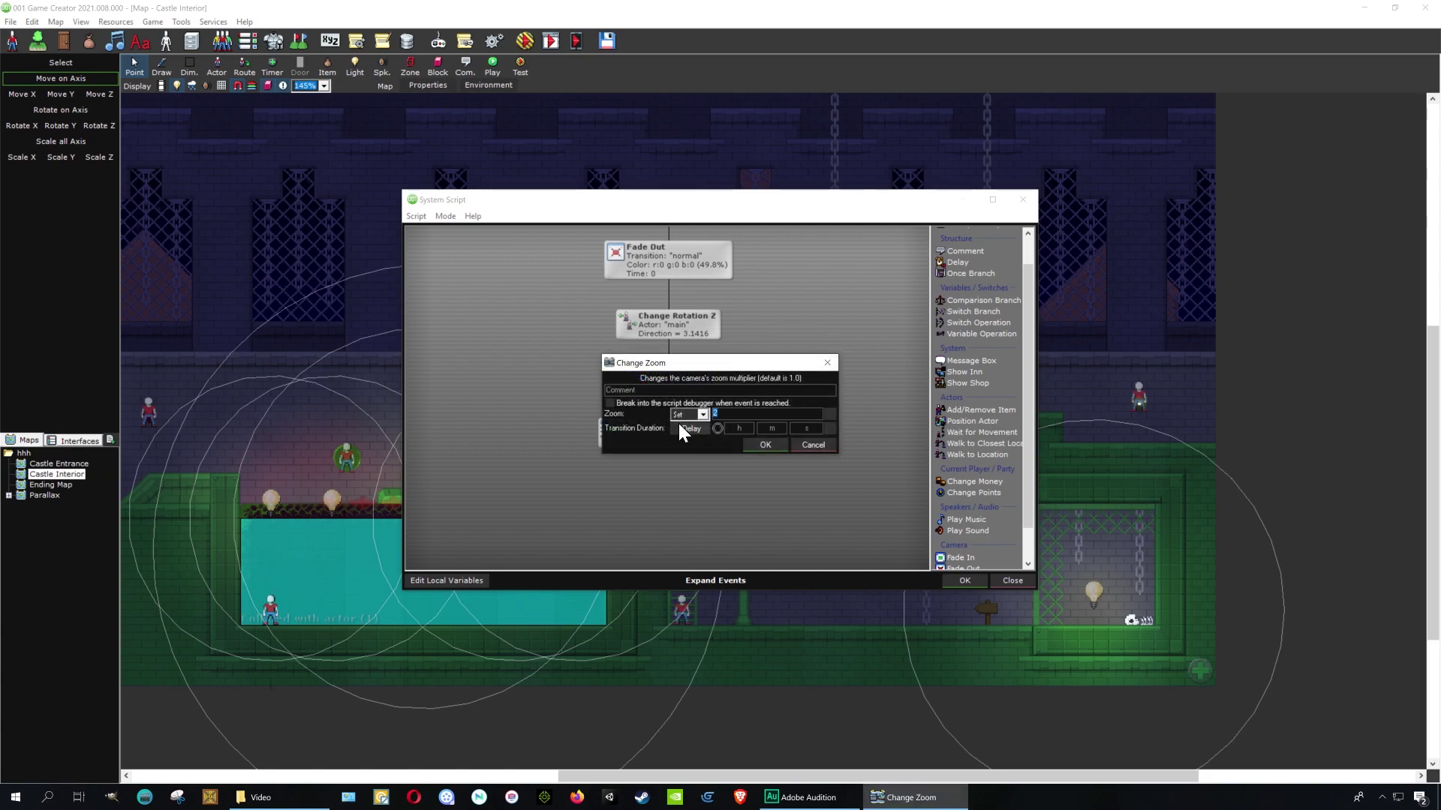
text(5)
click(765, 446)
click(962, 582)
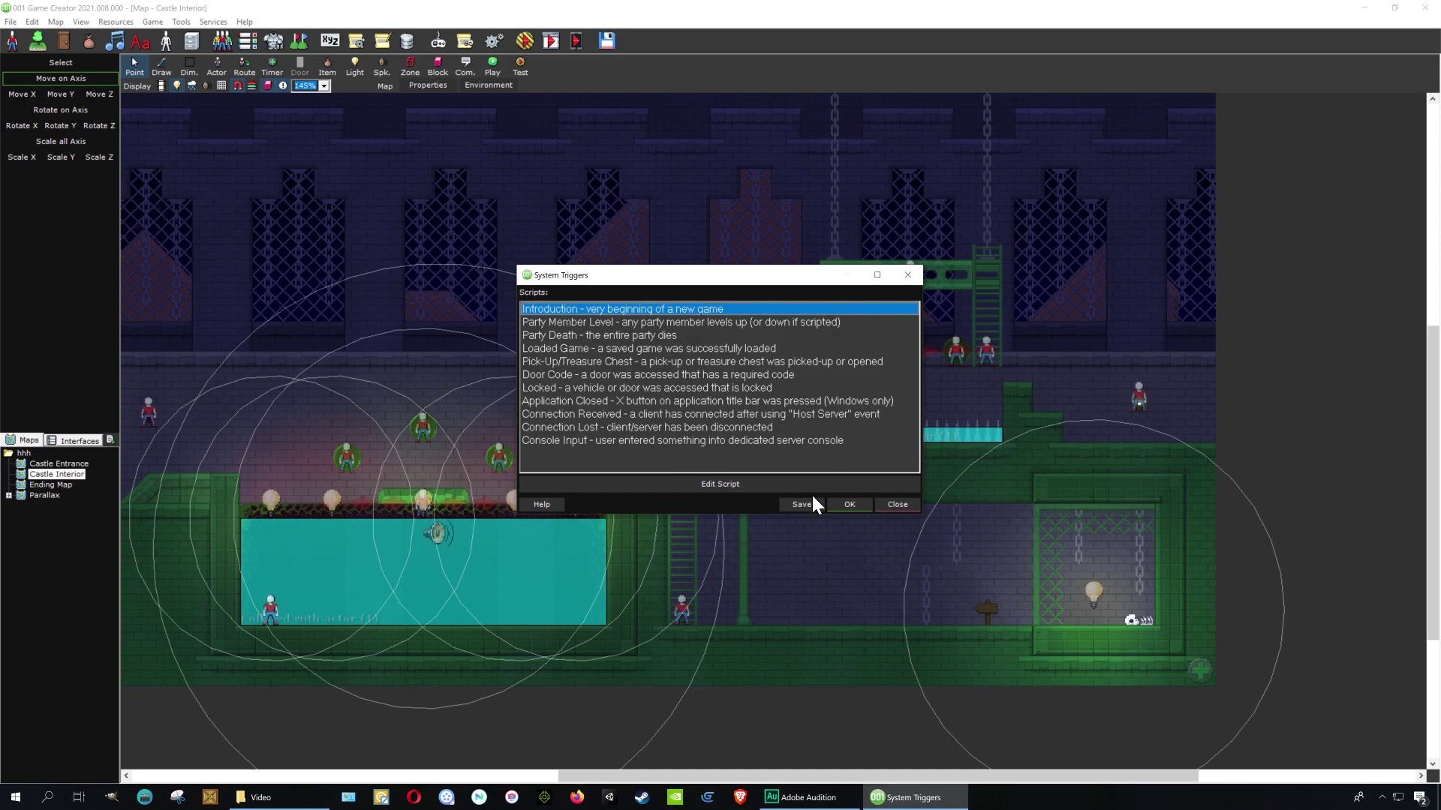
click(803, 501)
click(746, 441)
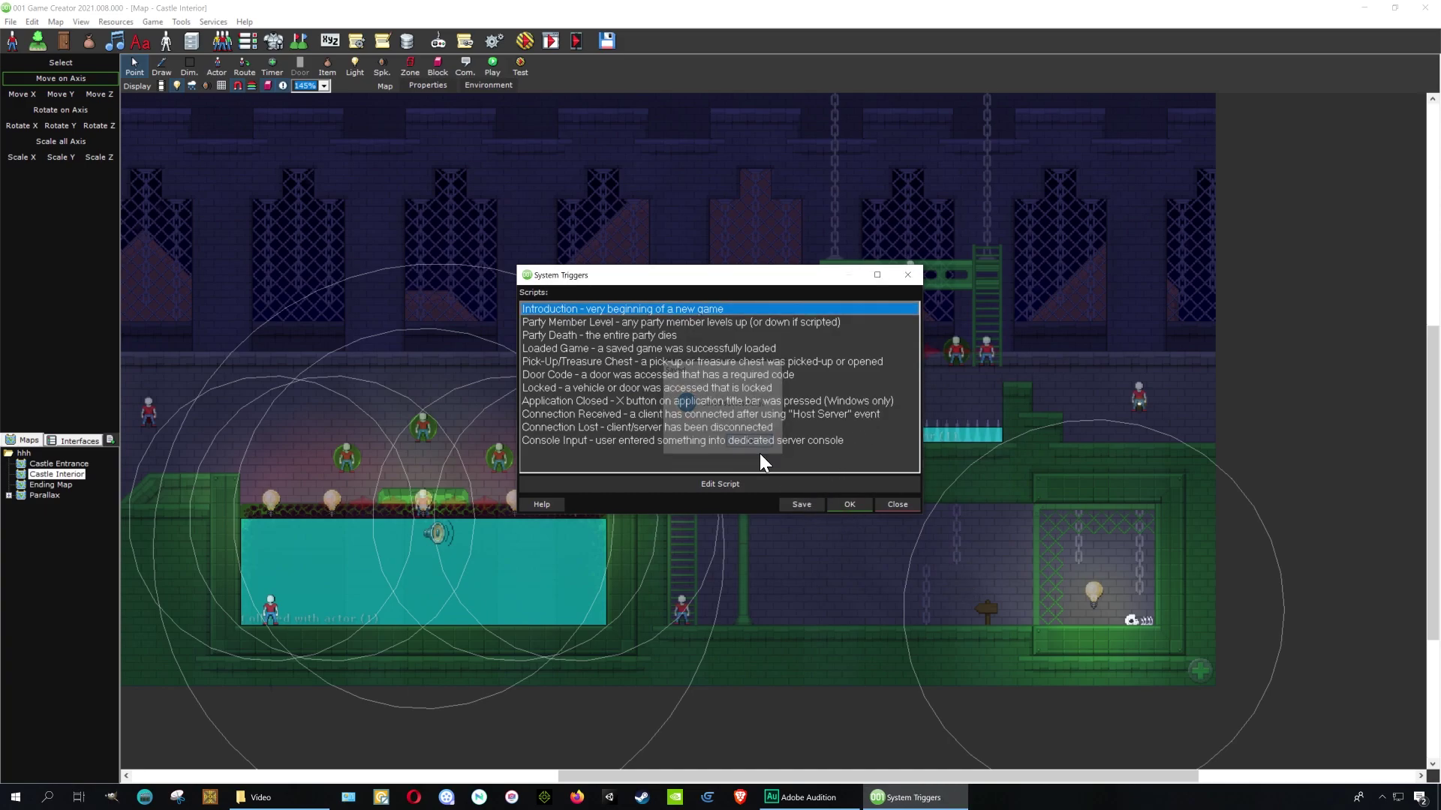
click(849, 504)
Step: Test the game to check the title screen zoom, start a new game, and close the test window
click(524, 40)
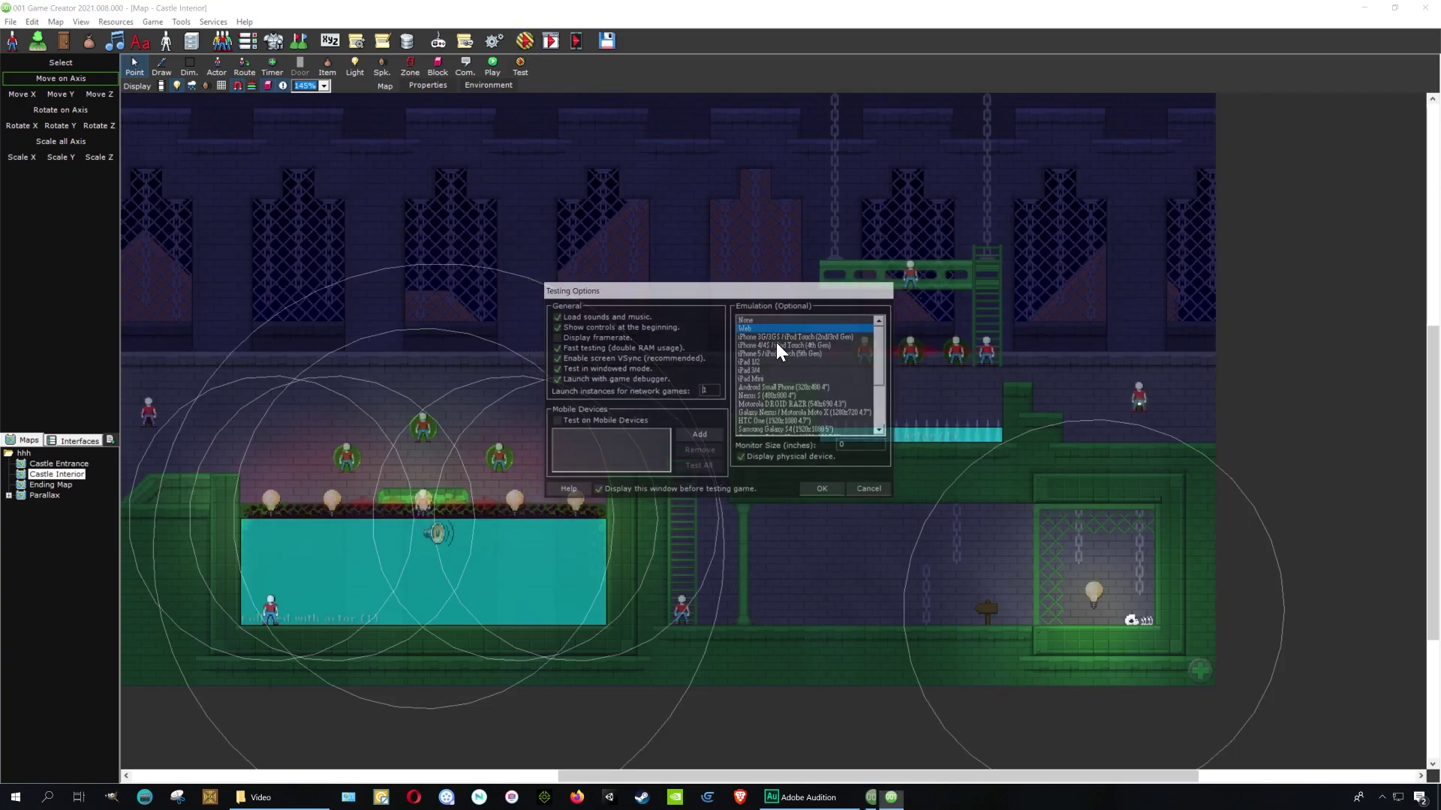
click(824, 489)
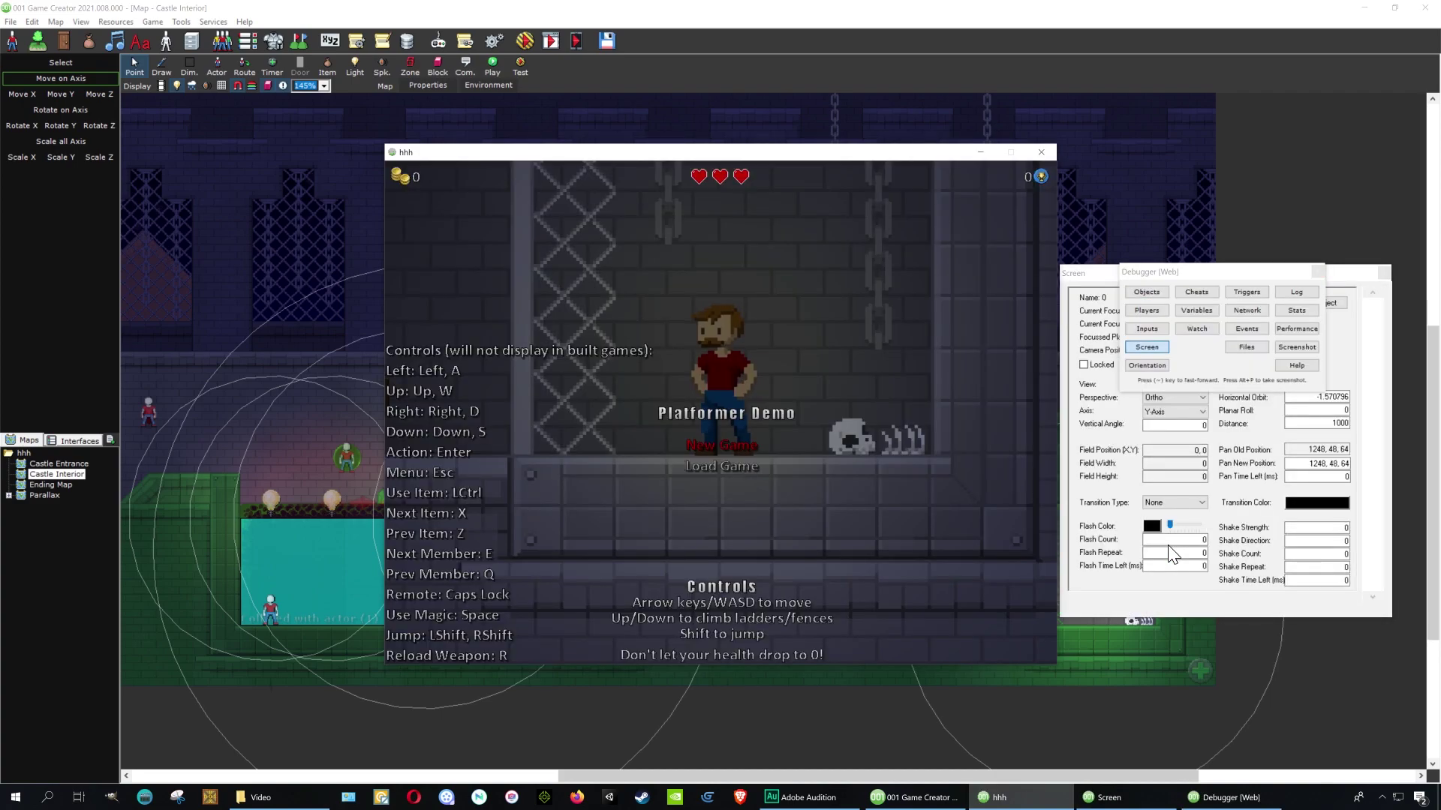
key(Return)
key(Return)
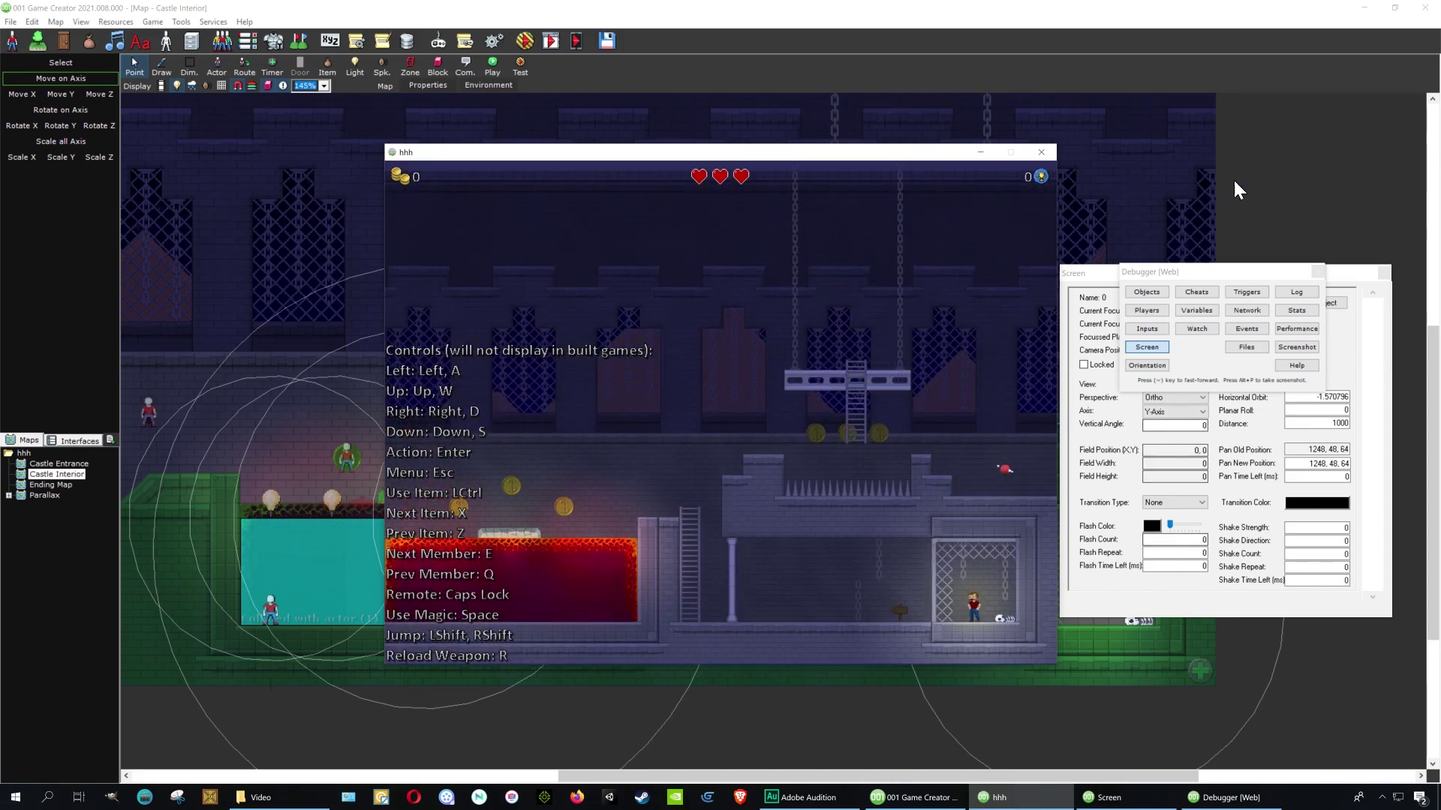
click(1041, 152)
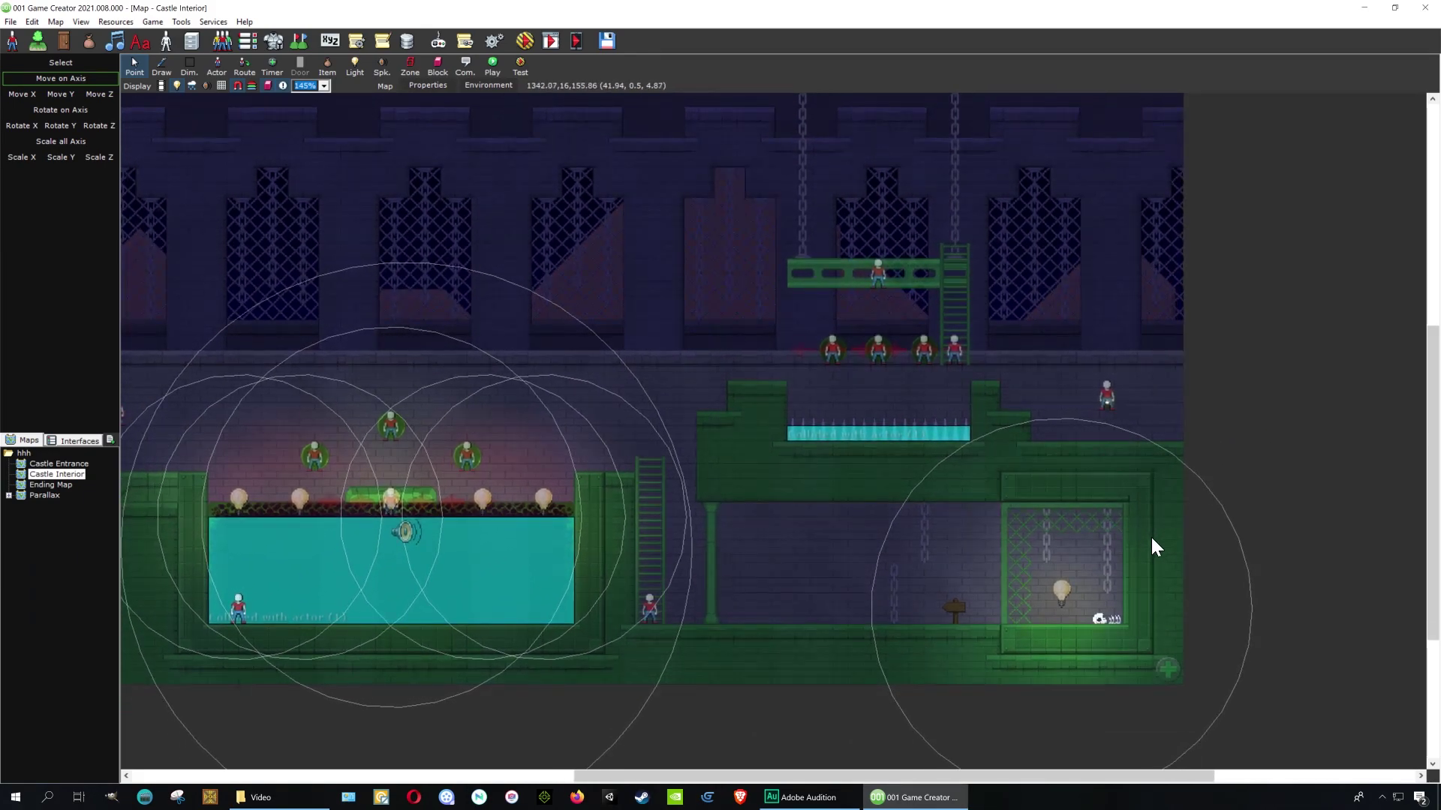
Step: Set the Change Zoom event in the Introduction system trigger script to a zoom of 3 and save the triggers
click(361, 41)
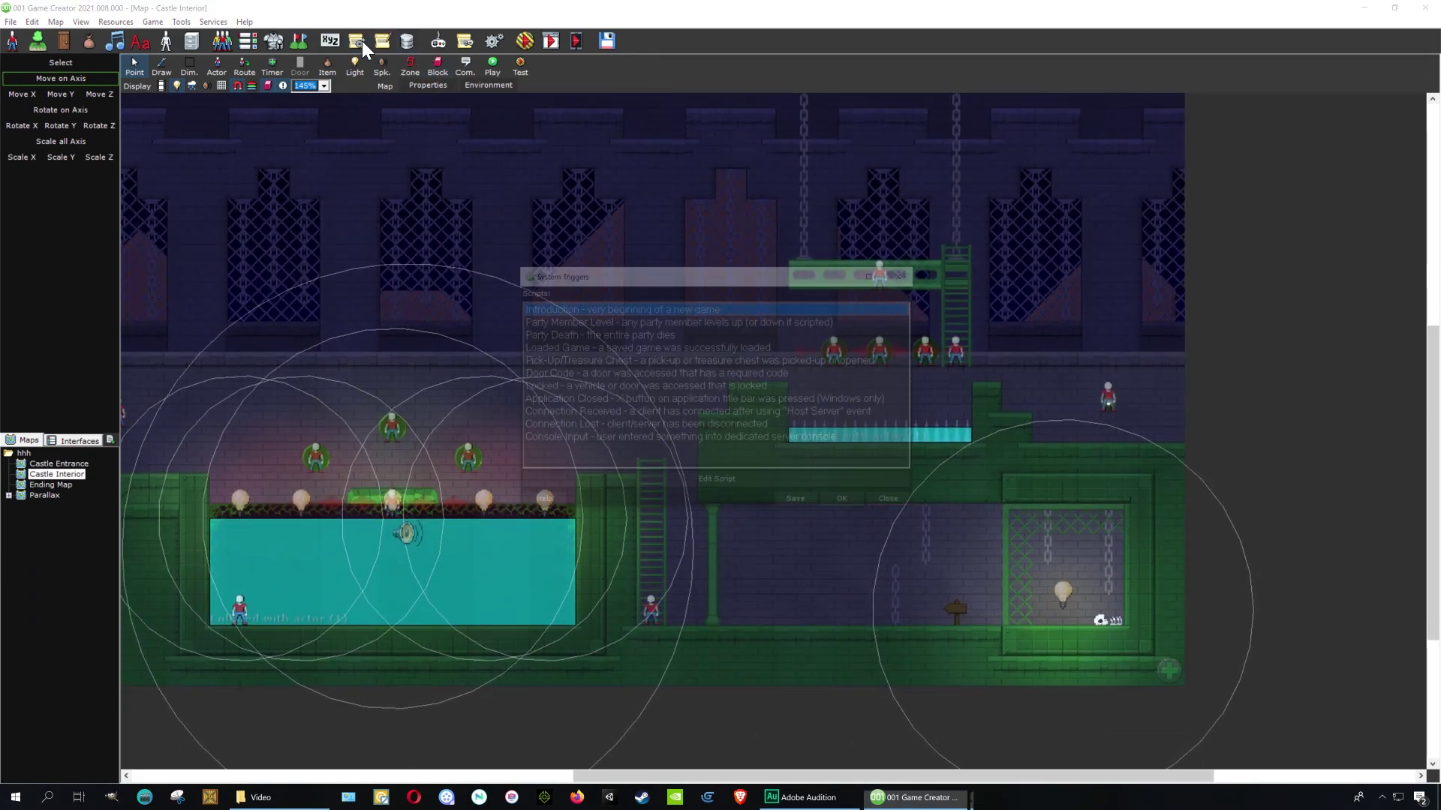
double_click(660, 307)
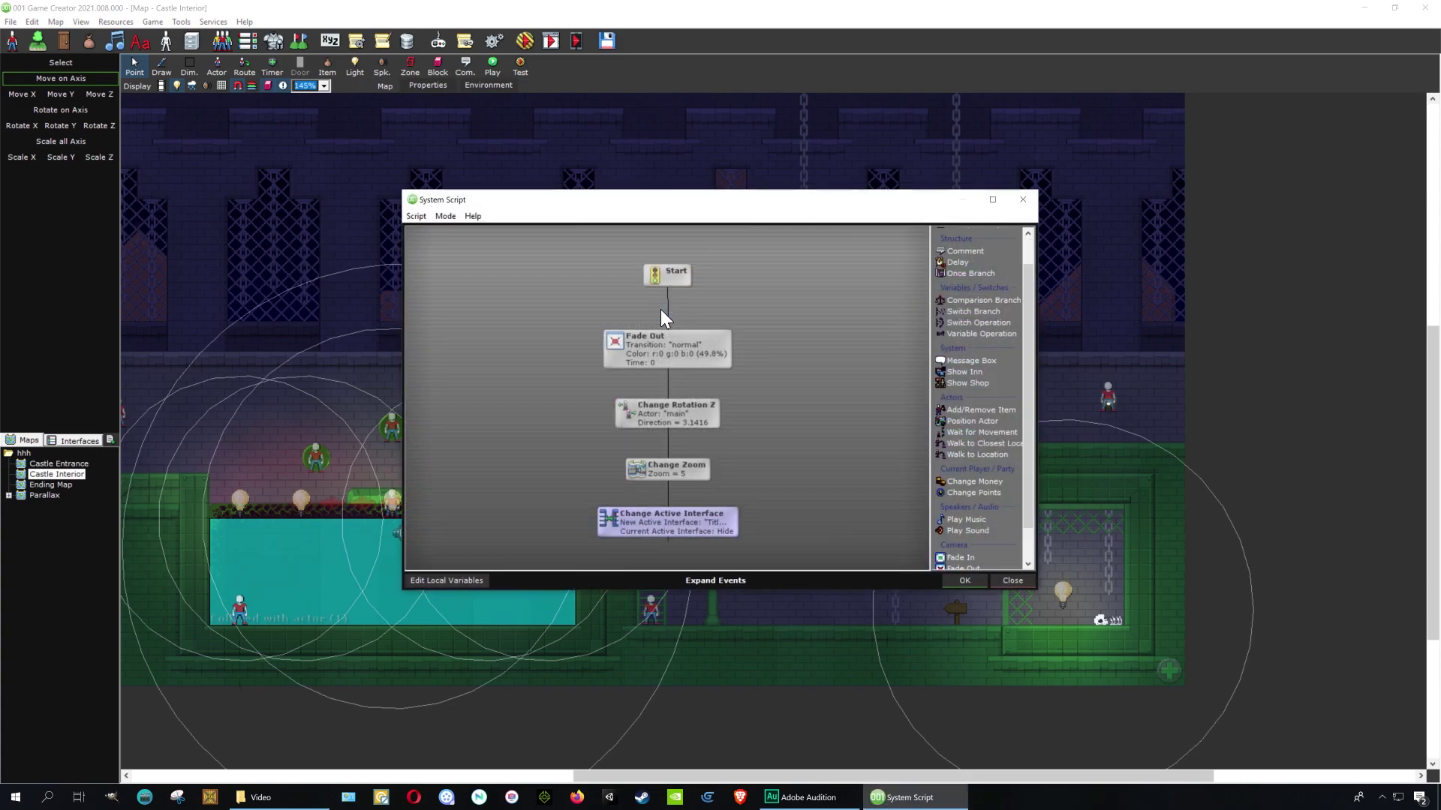
double_click(692, 485)
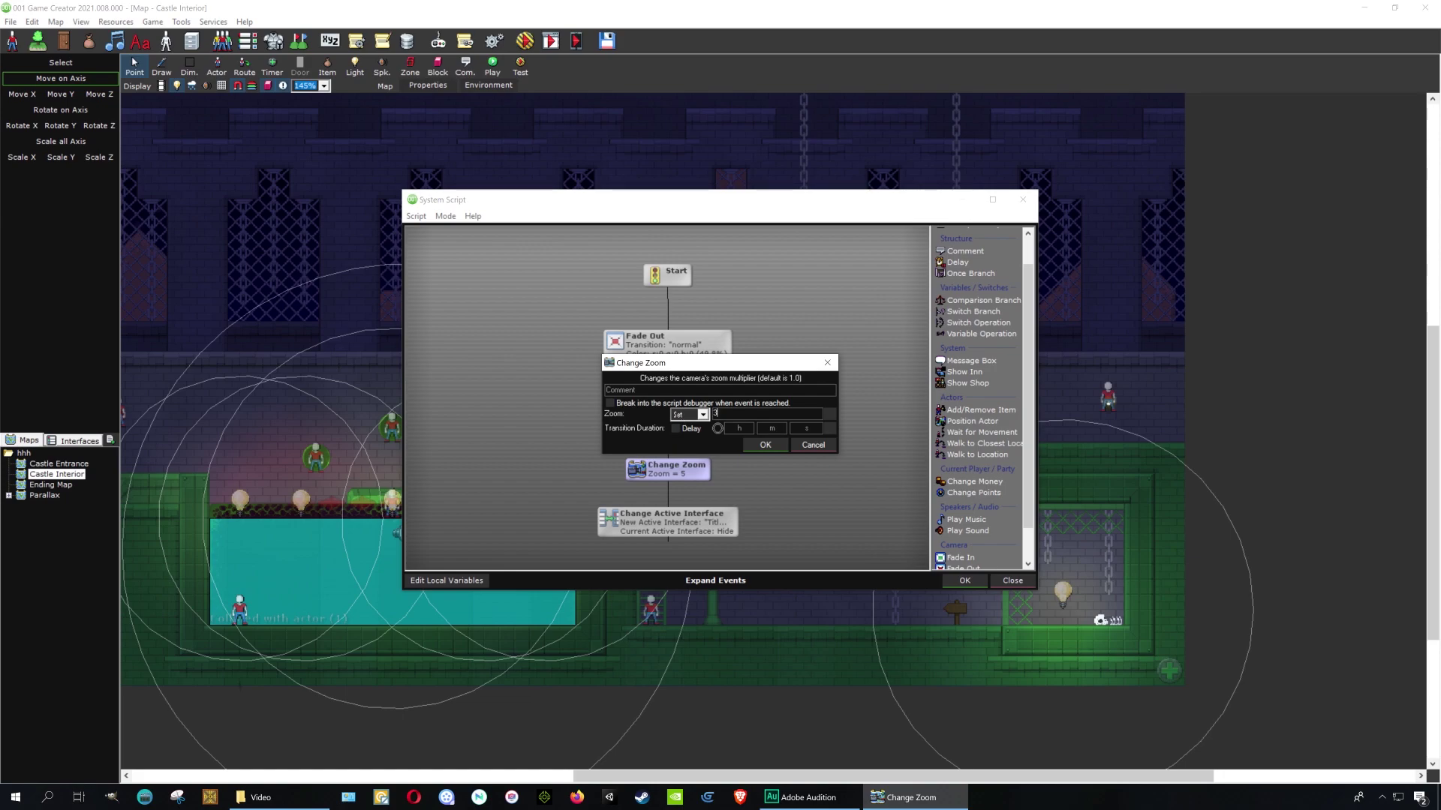
click(779, 446)
click(963, 580)
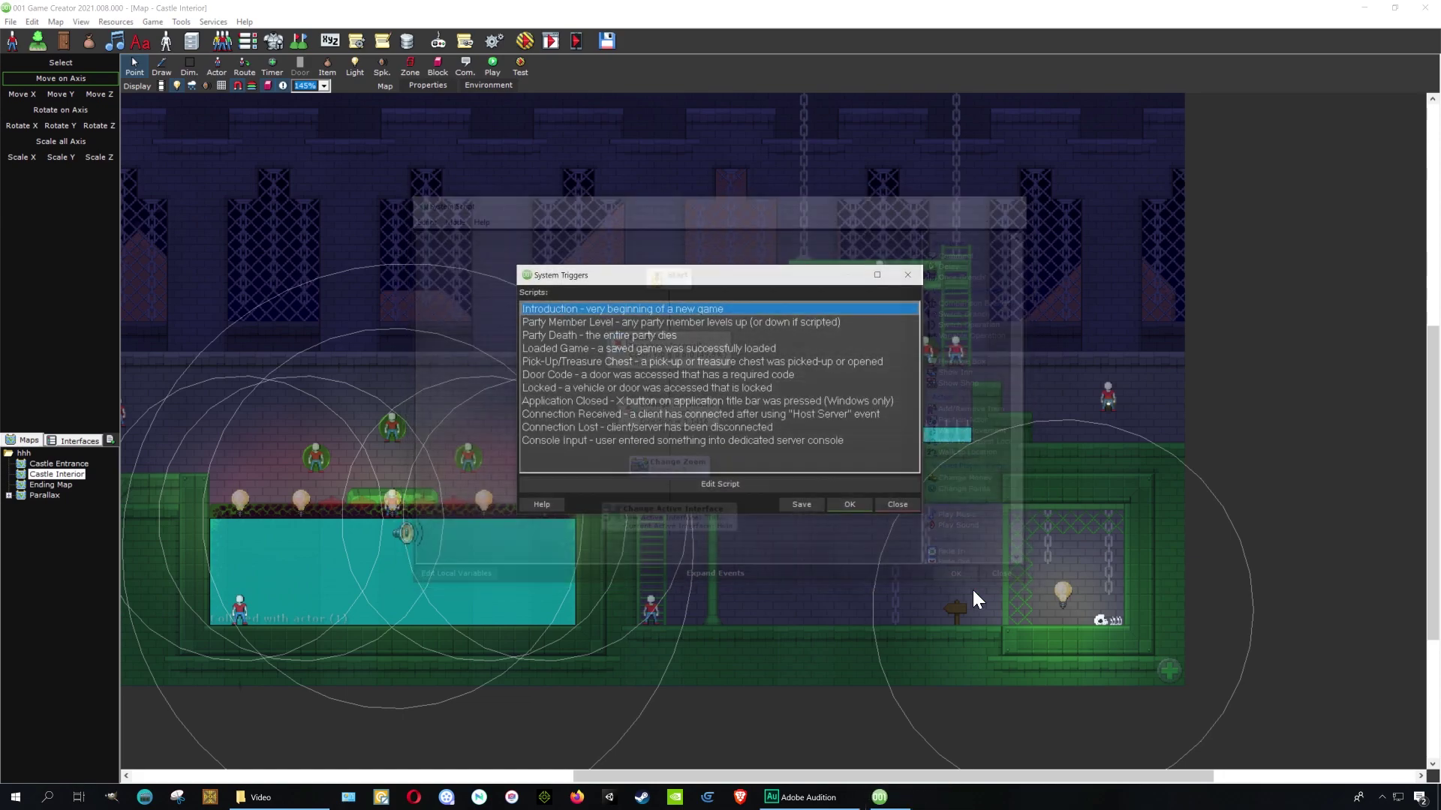
click(812, 505)
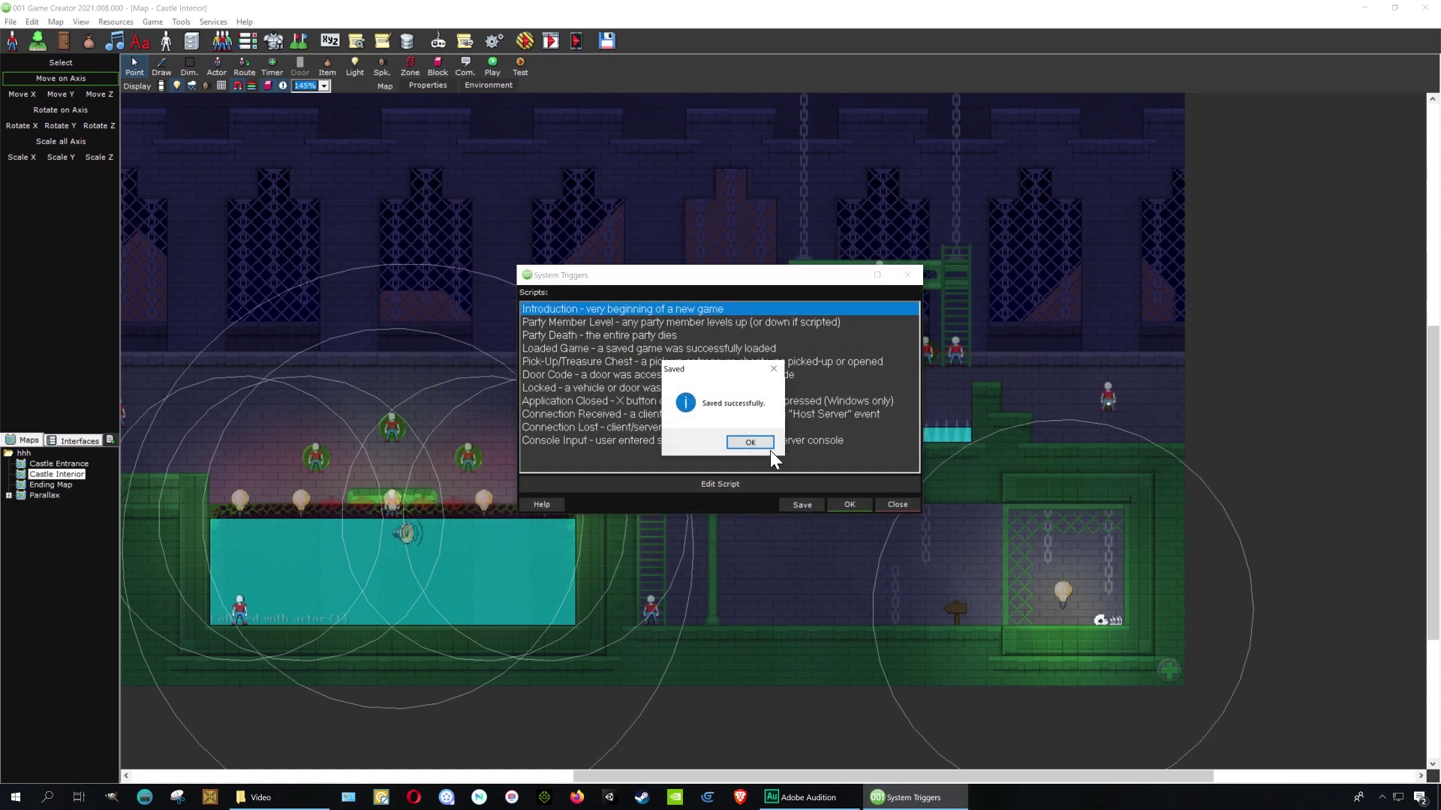
click(770, 451)
click(848, 504)
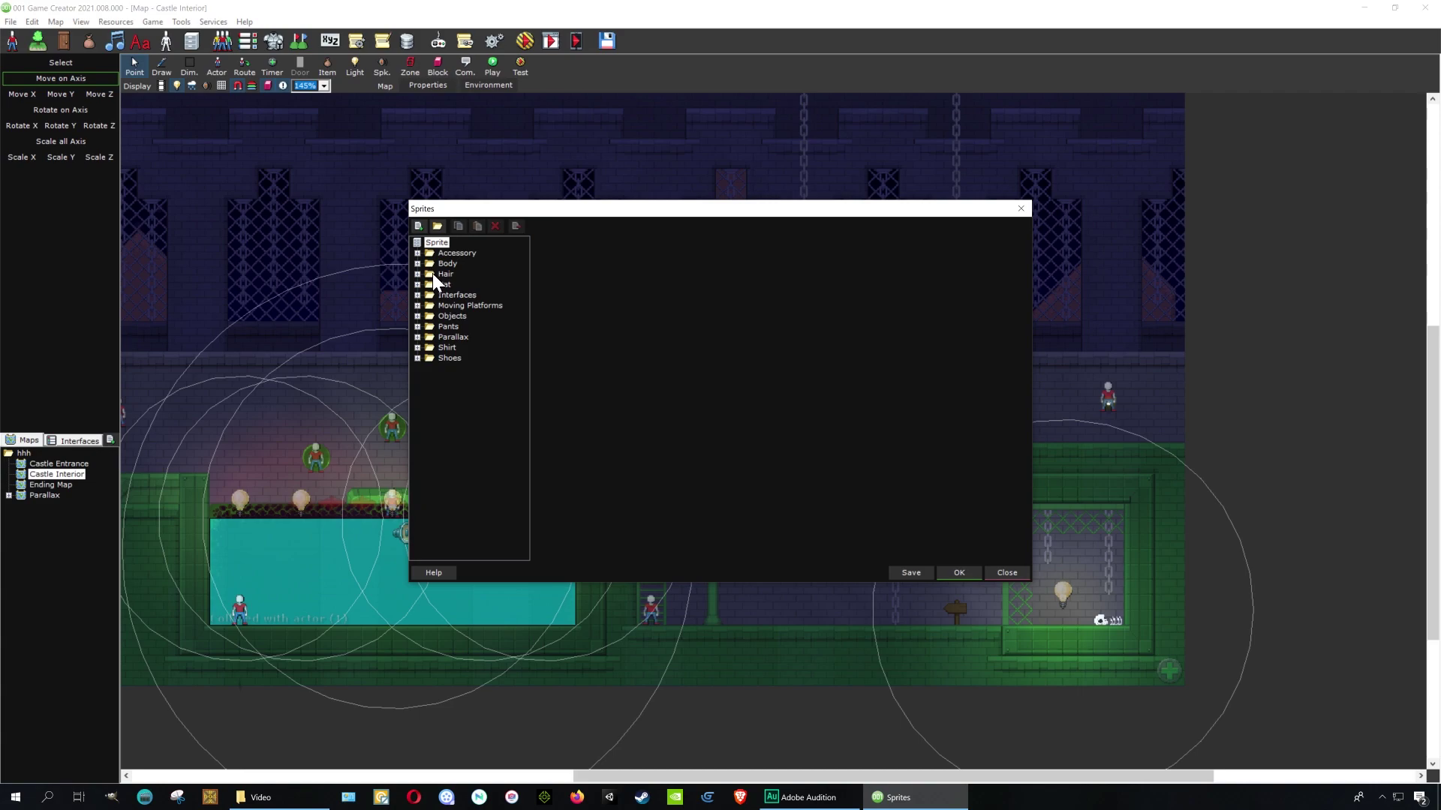
Step: Review the Coin sprite in the Objects folder of the Sprites resources, then close the sprite editor
click(417, 316)
click(459, 326)
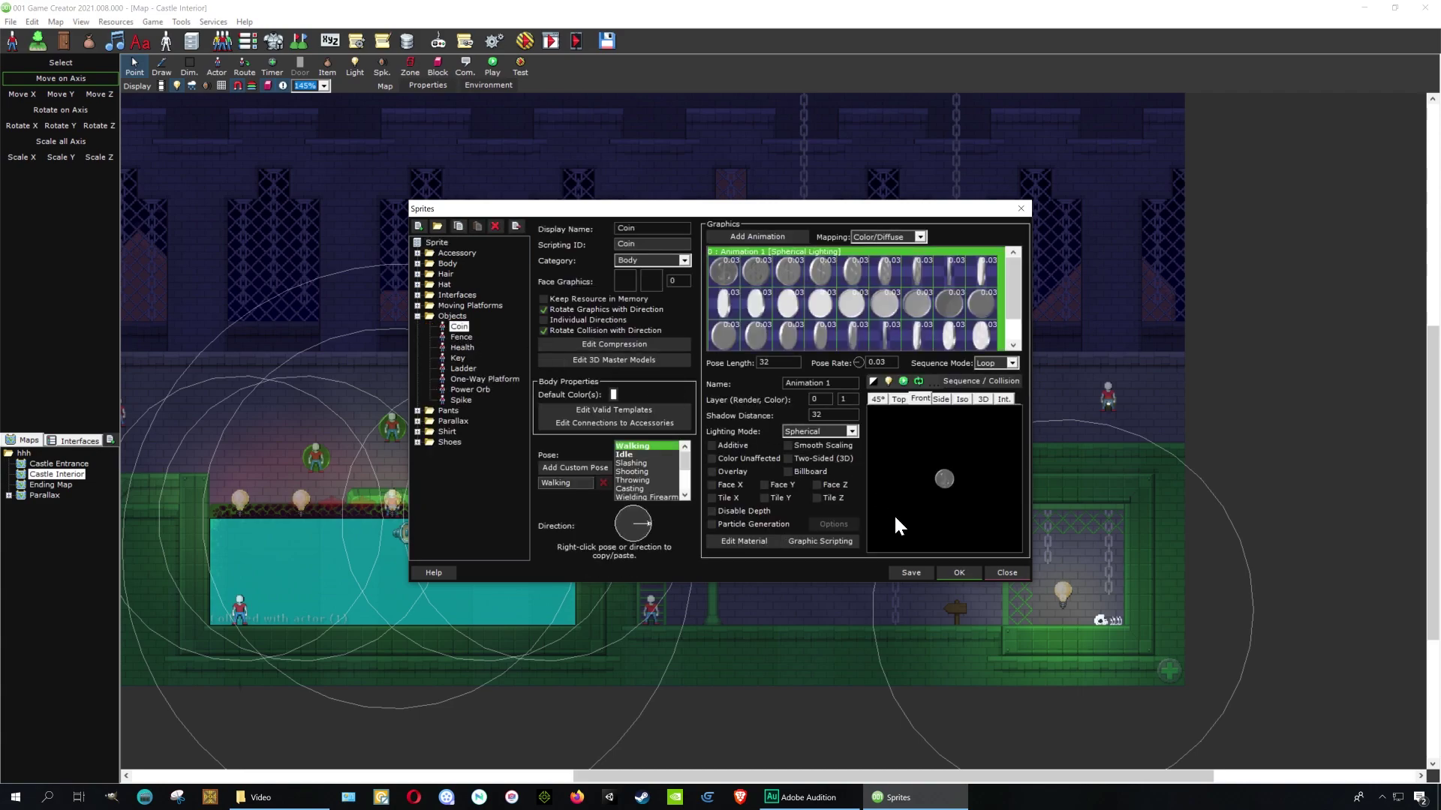
click(959, 573)
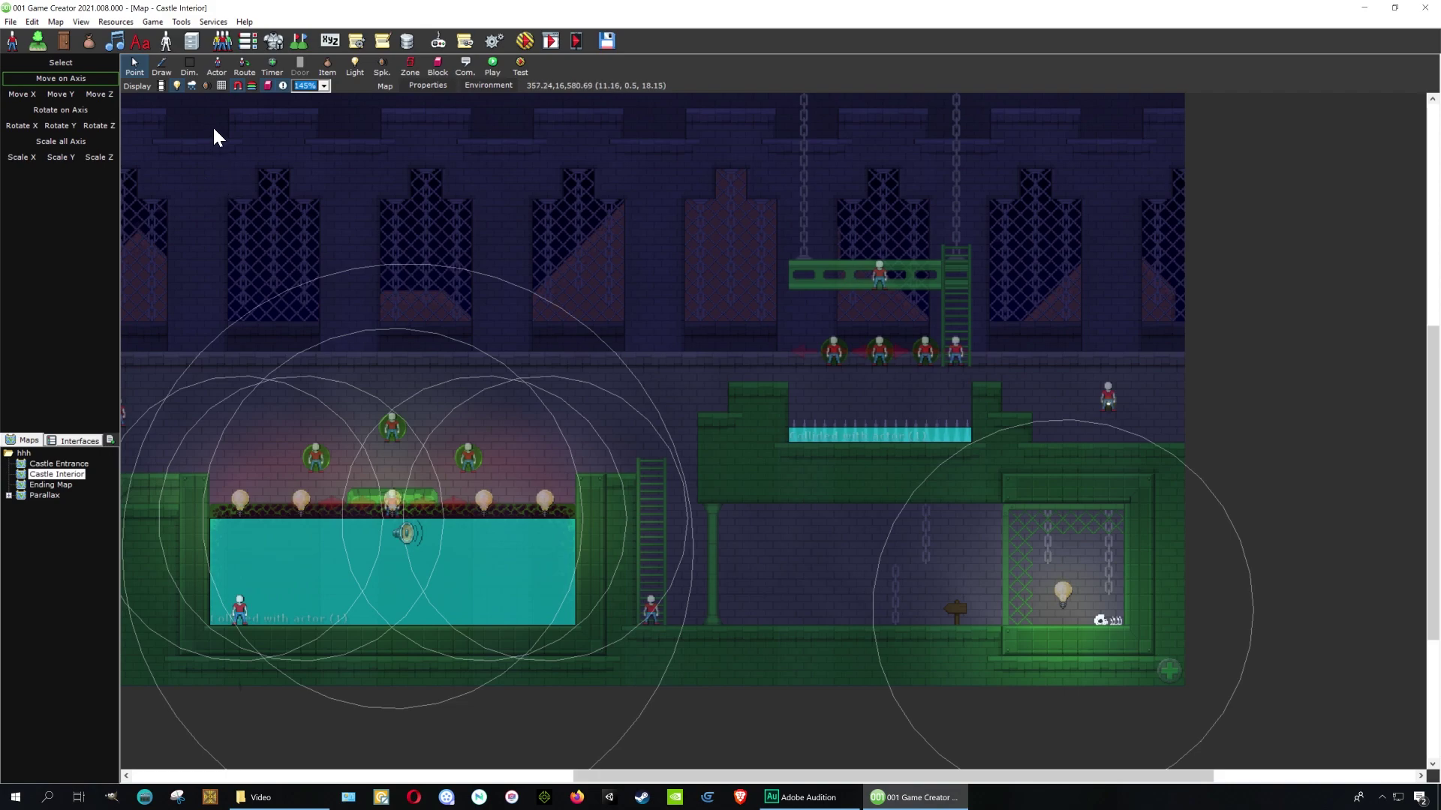
Step: Place a new actor from the Character template in the barred alcove near the player start, at position 1296, 16, 160
click(217, 67)
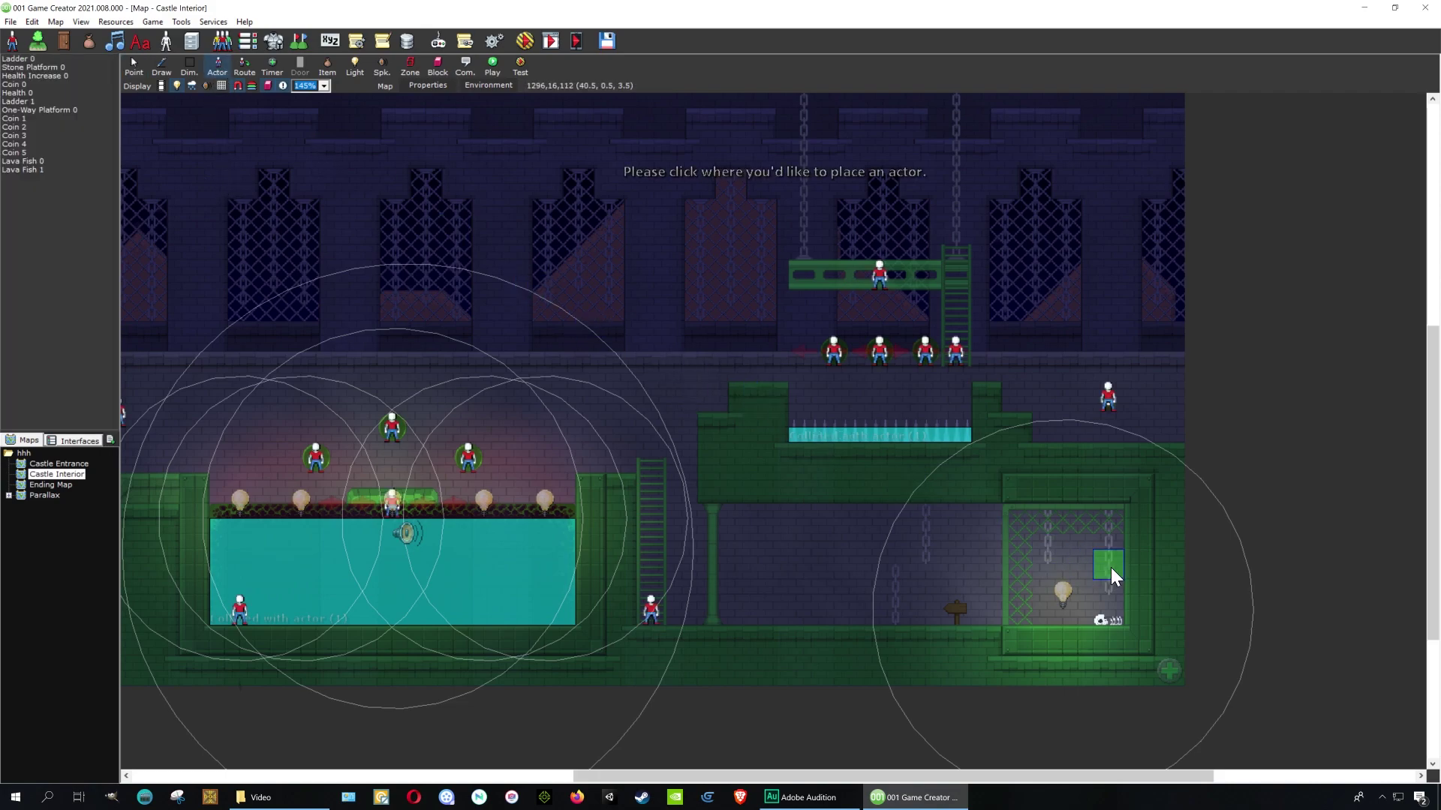
click(1110, 535)
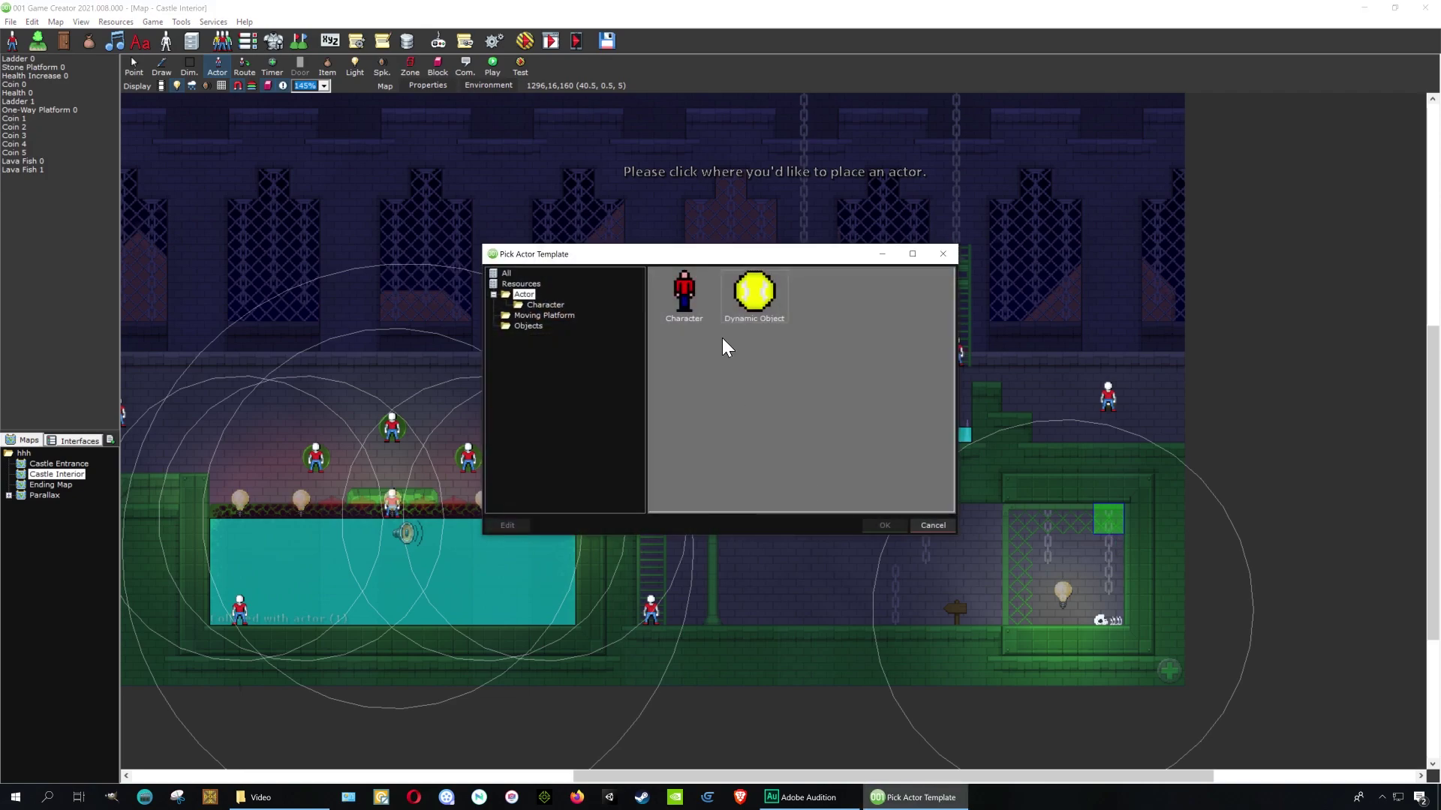
click(684, 300)
click(923, 529)
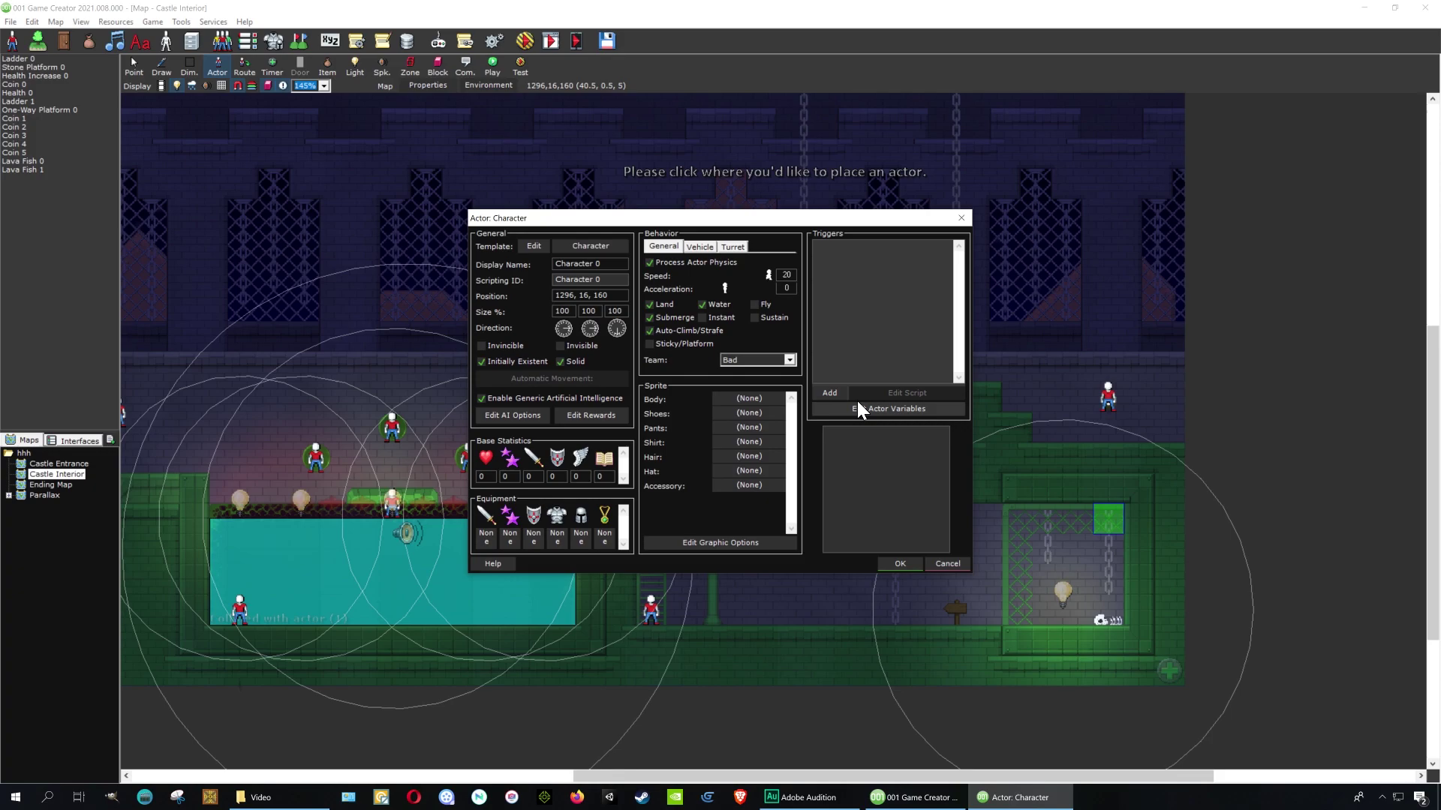
Step: Add a While / Timer trigger to the new character actor, without a condition or interval
click(830, 394)
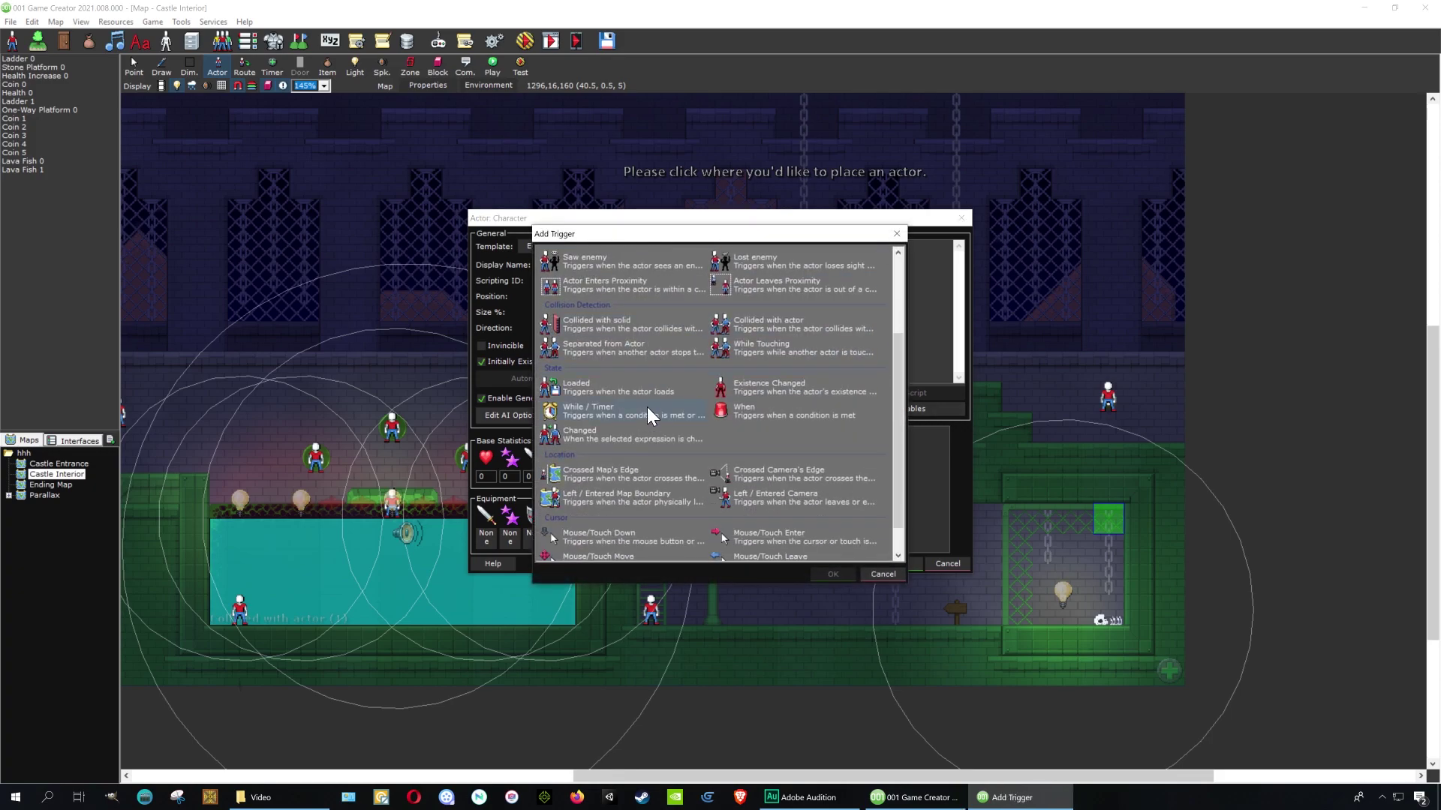
scroll(646, 450, down, 1)
scroll(660, 502, up, 5)
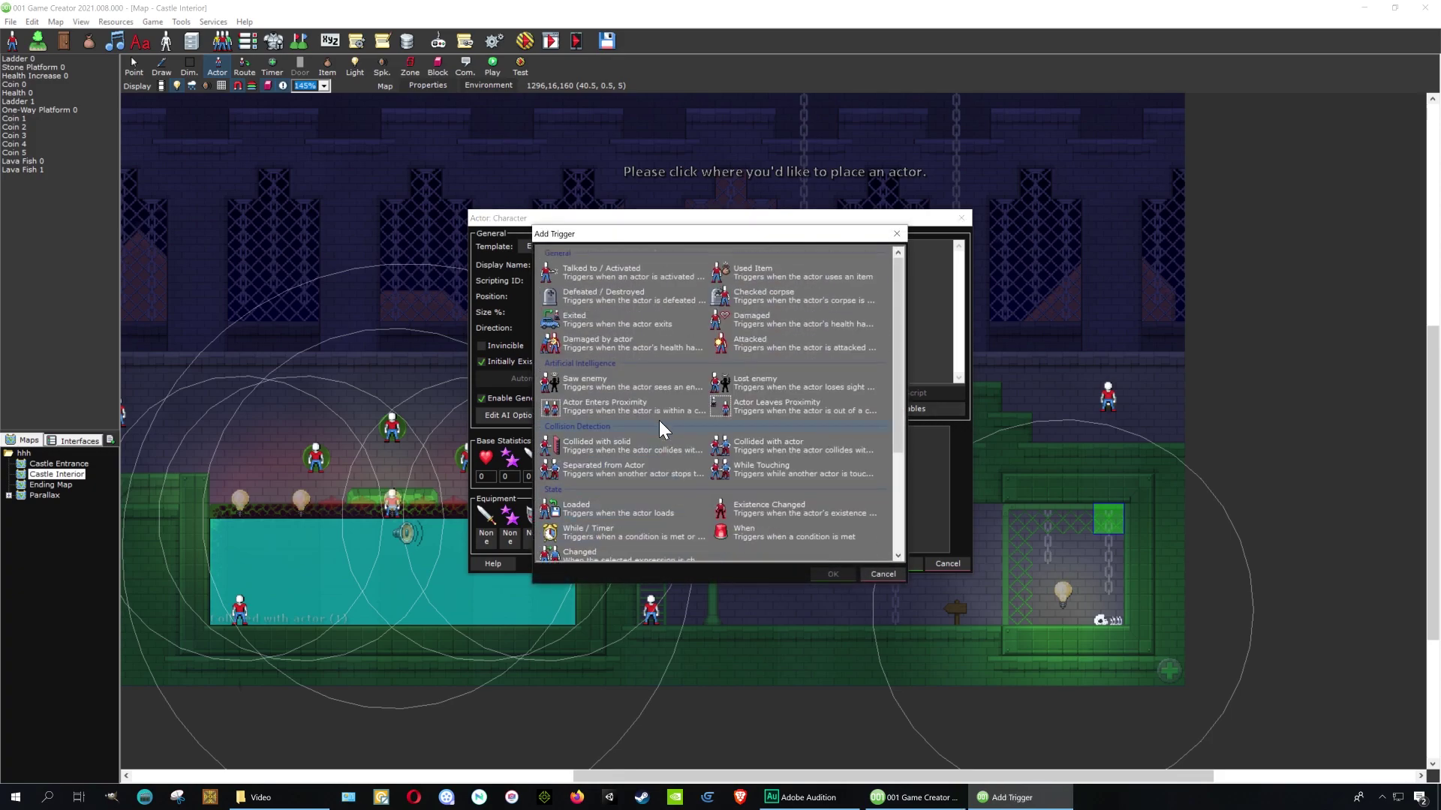
scroll(659, 417, down, 3)
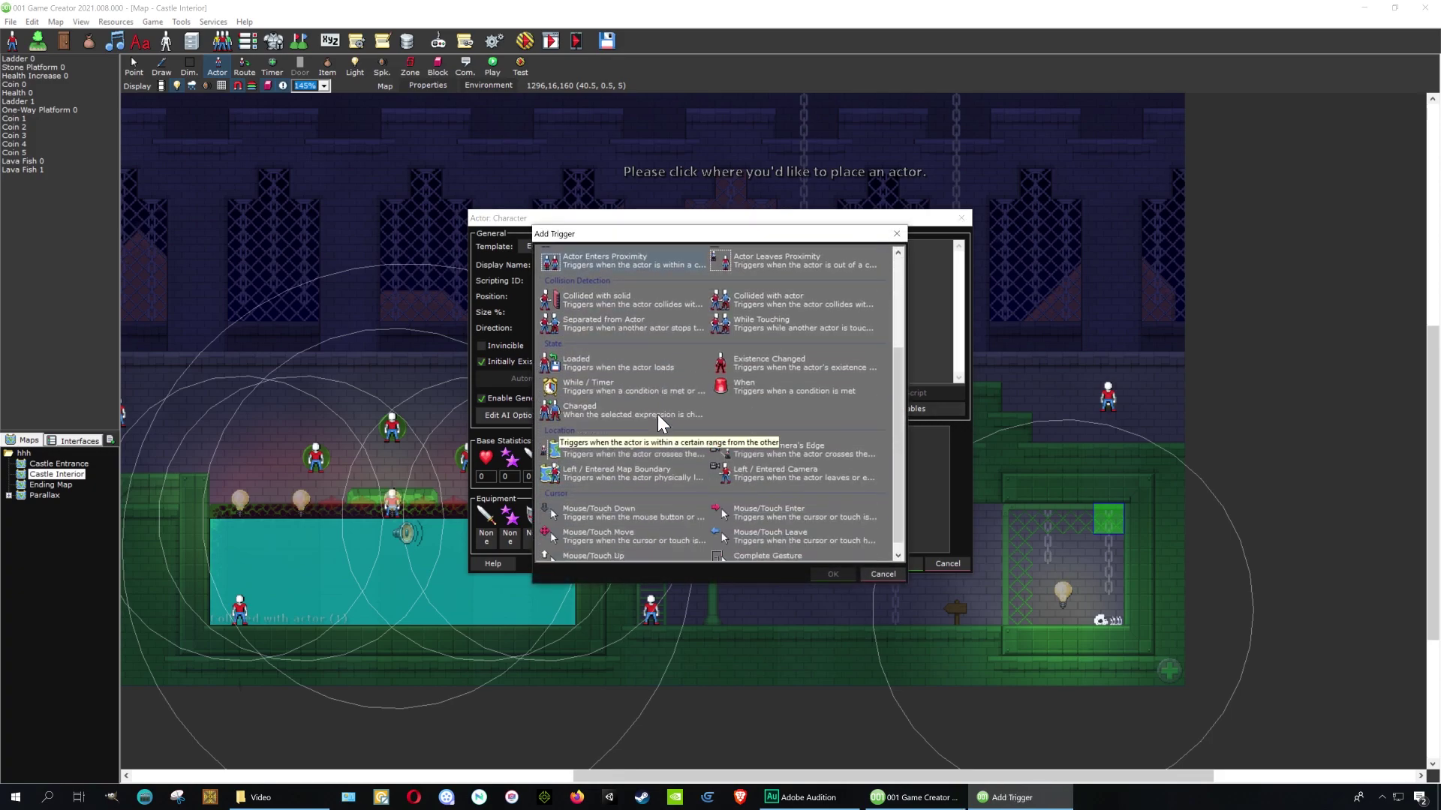
click(609, 381)
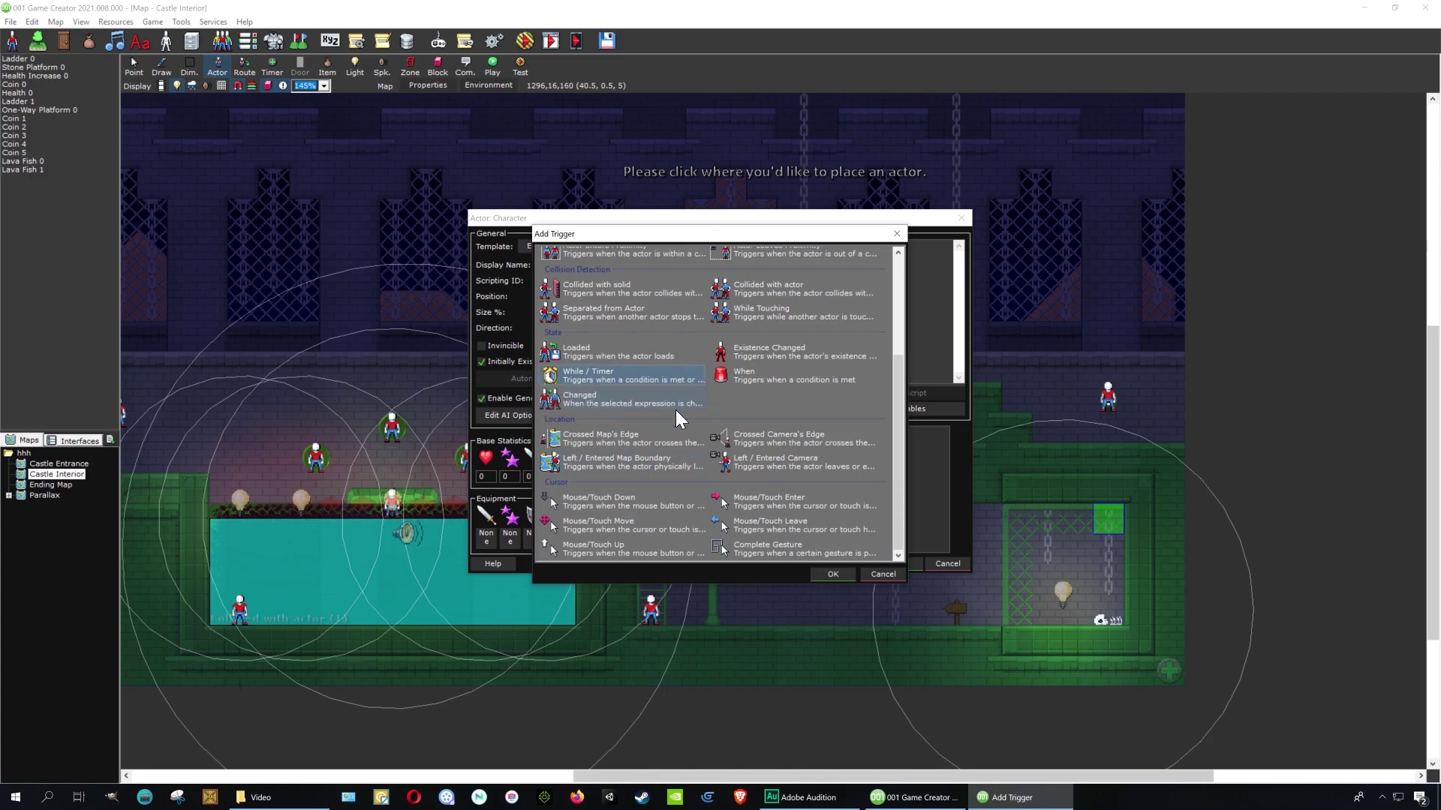
click(835, 574)
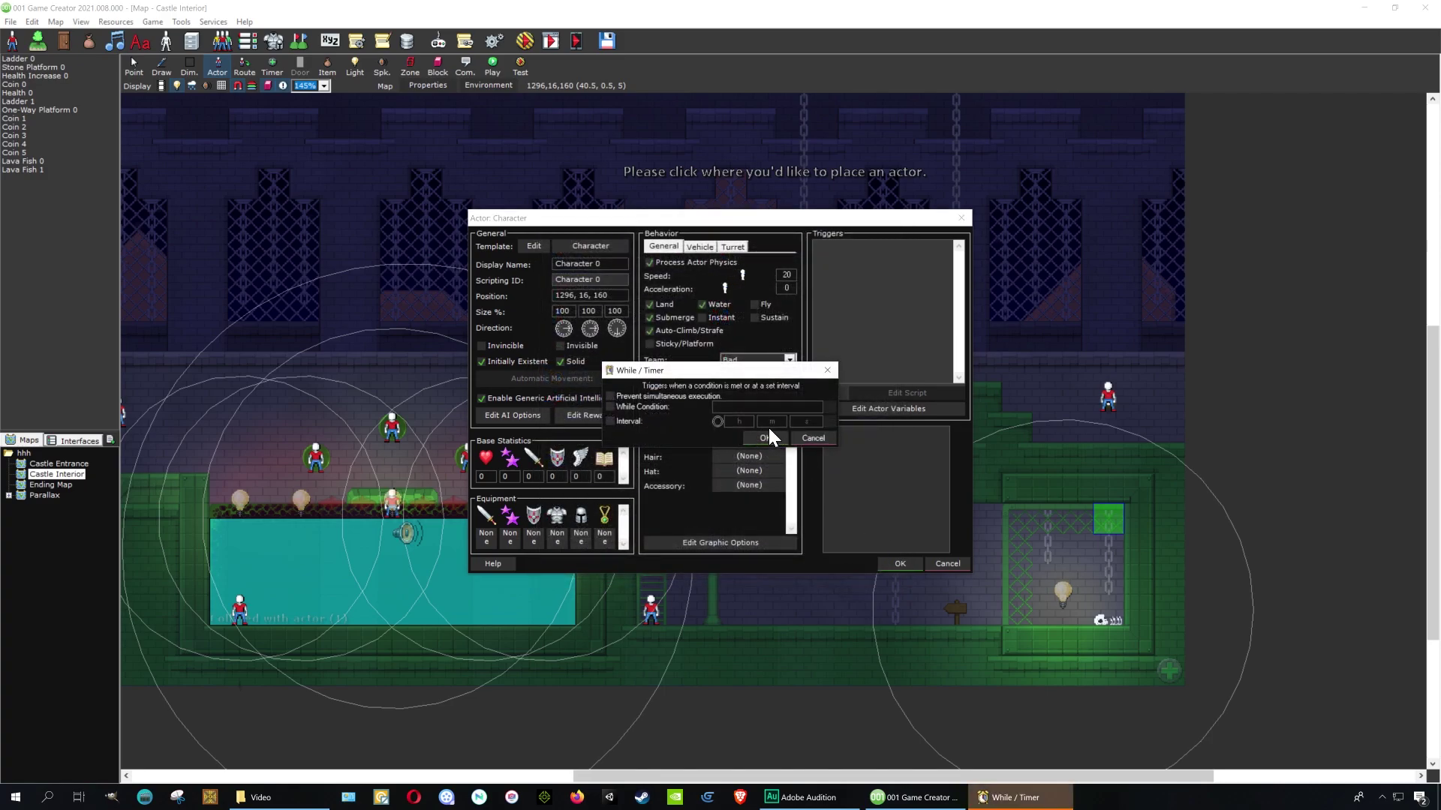
click(761, 438)
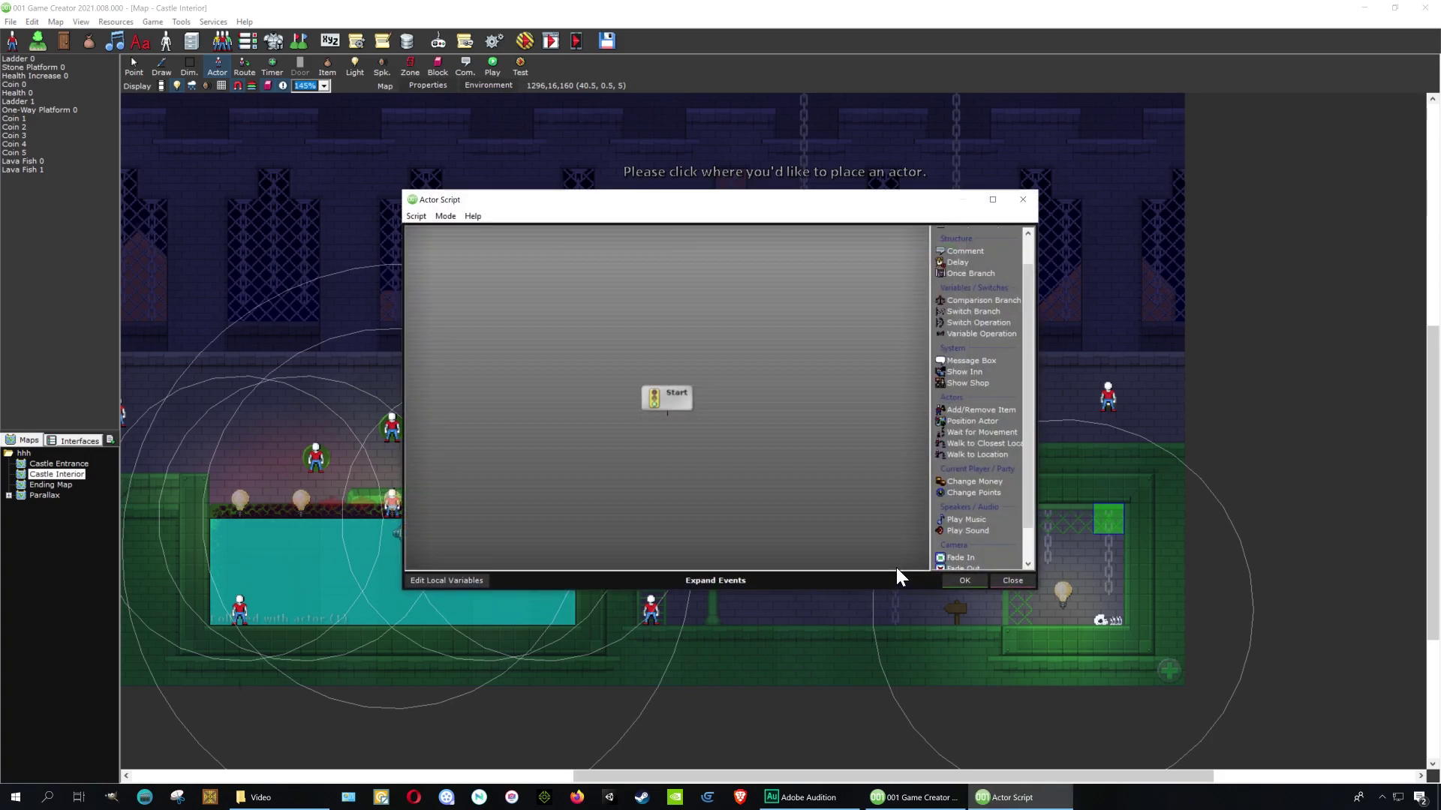
Step: Add a camera Change Zoom event with a zoom of 2 after the actor script's Start node and accept the actor
click(670, 426)
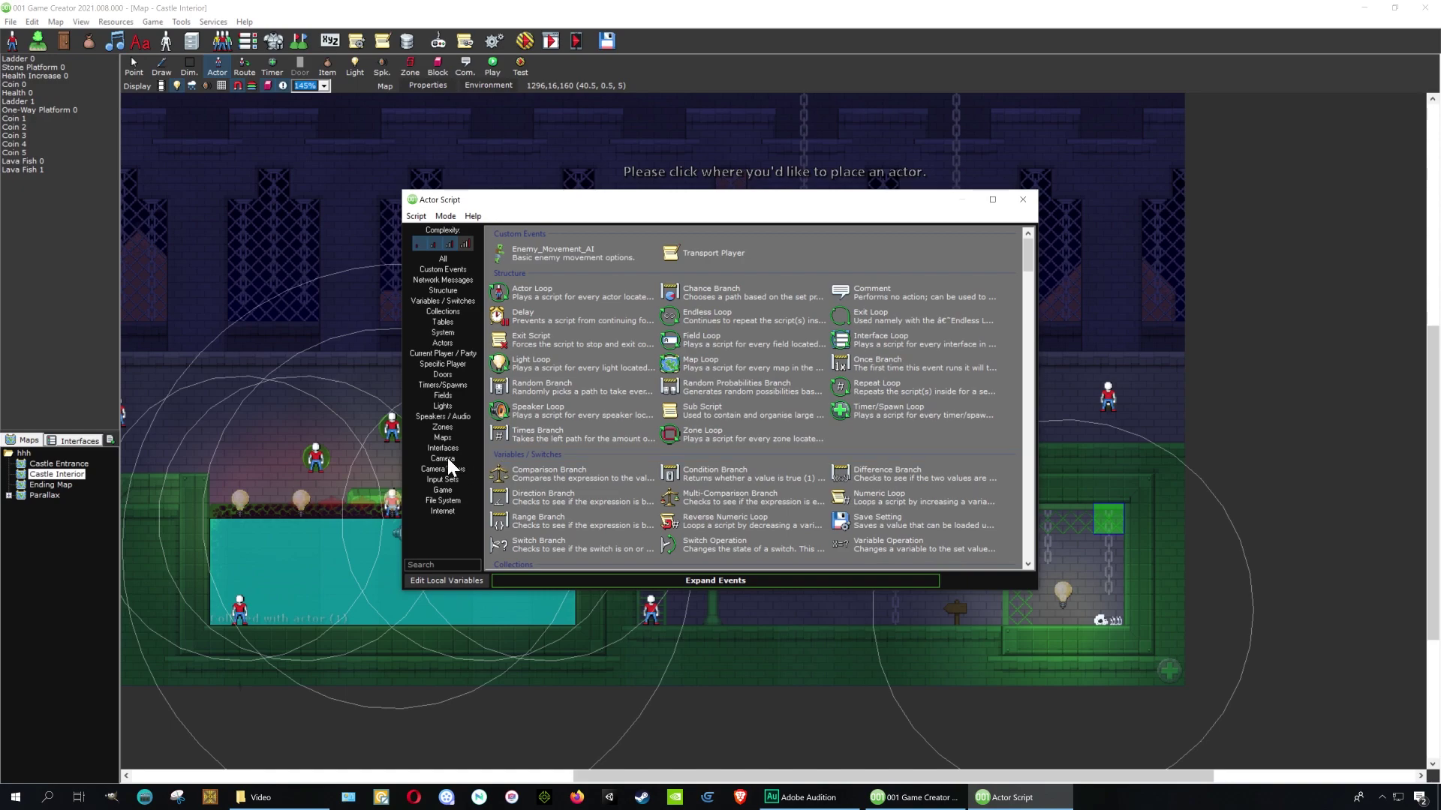
click(448, 459)
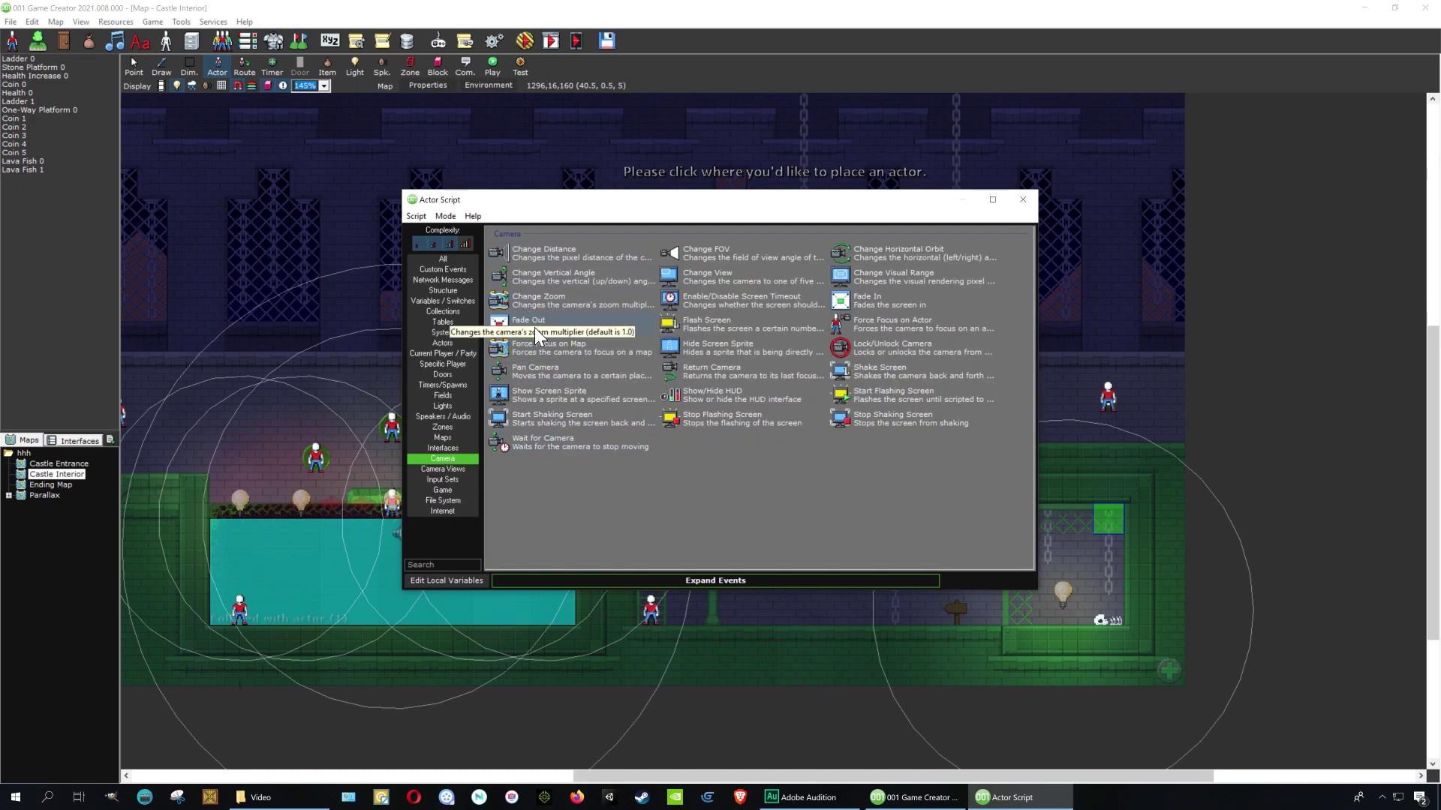
click(541, 300)
double_click(589, 302)
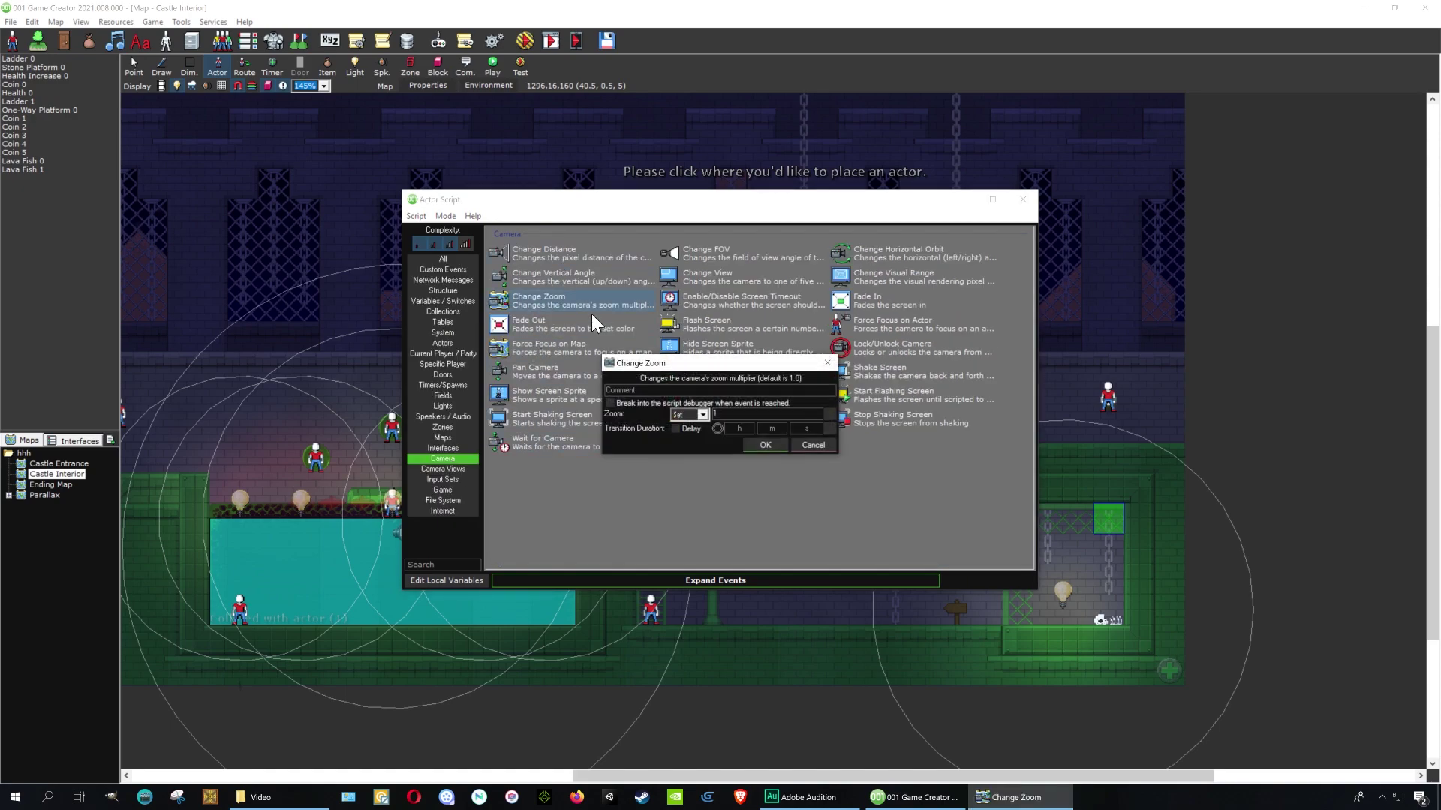
text(2)
click(766, 444)
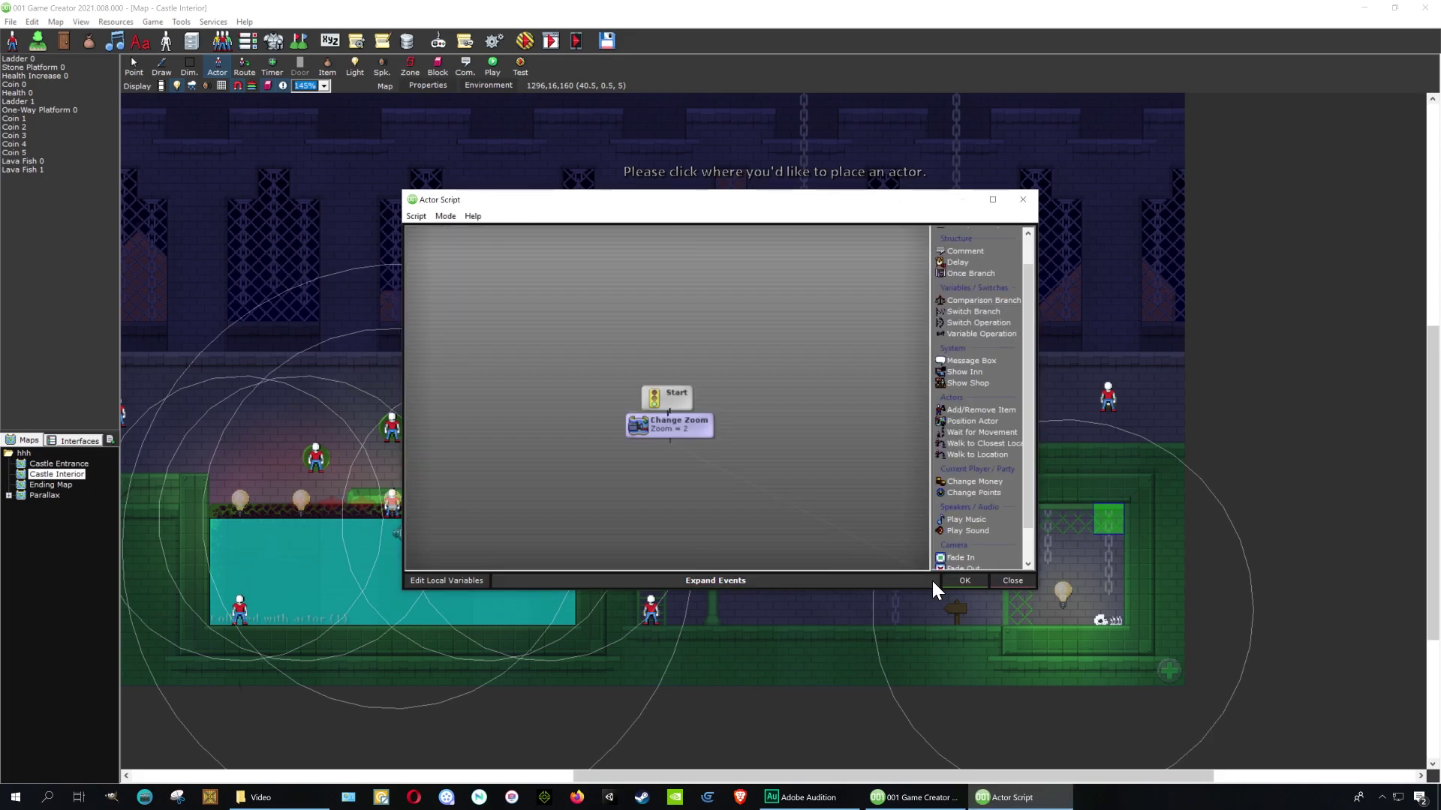
click(971, 582)
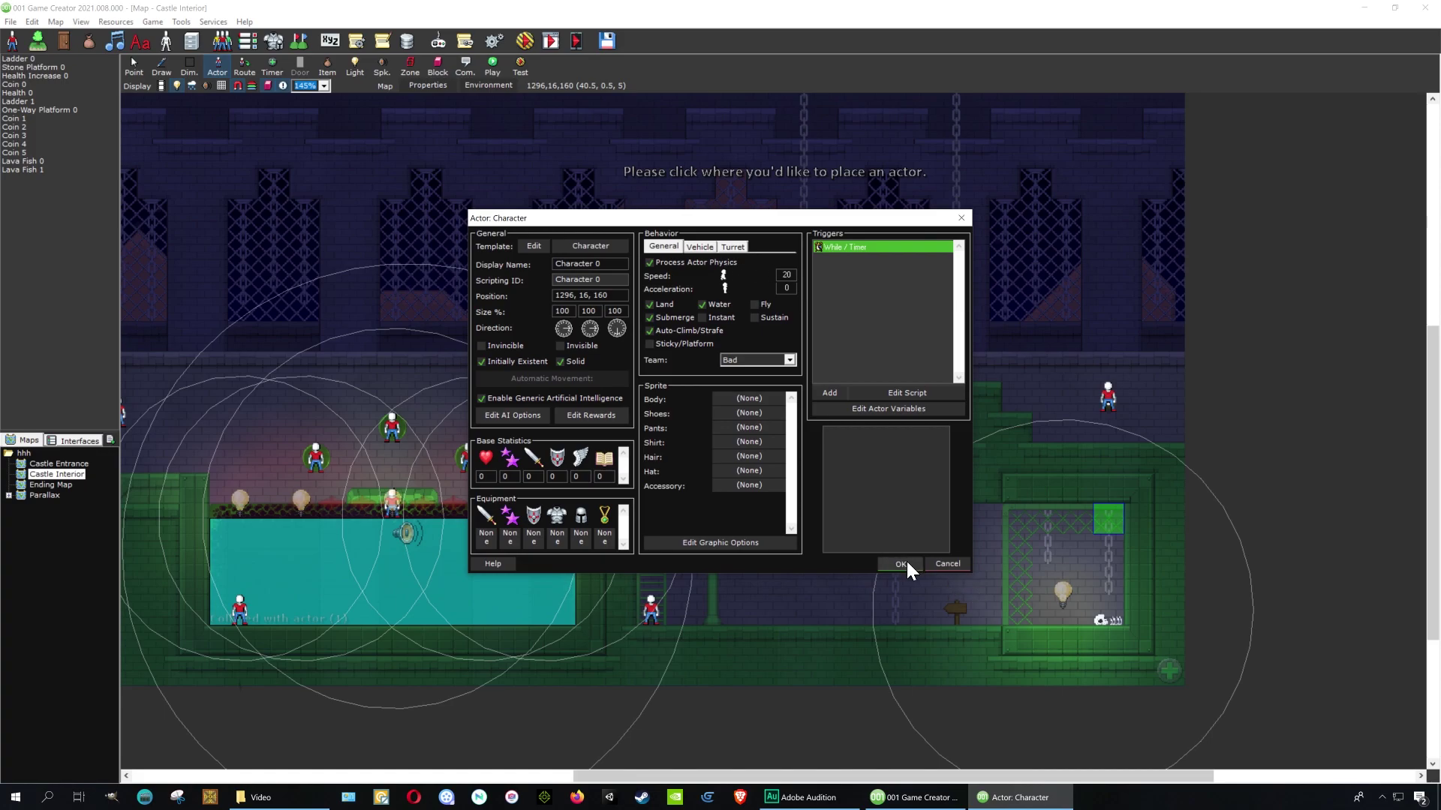
click(907, 564)
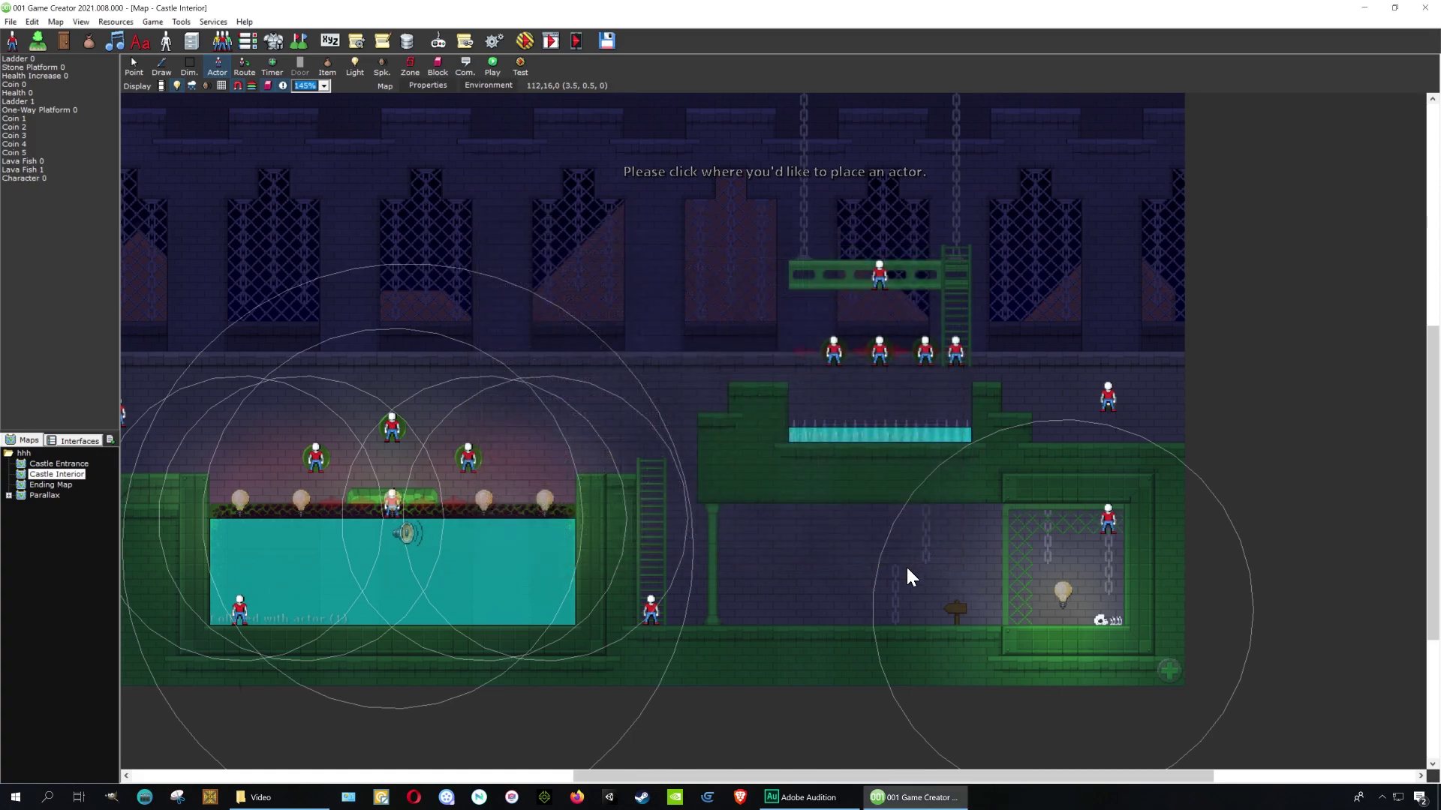
Step: Change the Introduction script's Change Zoom event to a zoom of 2 and save the system triggers
click(357, 40)
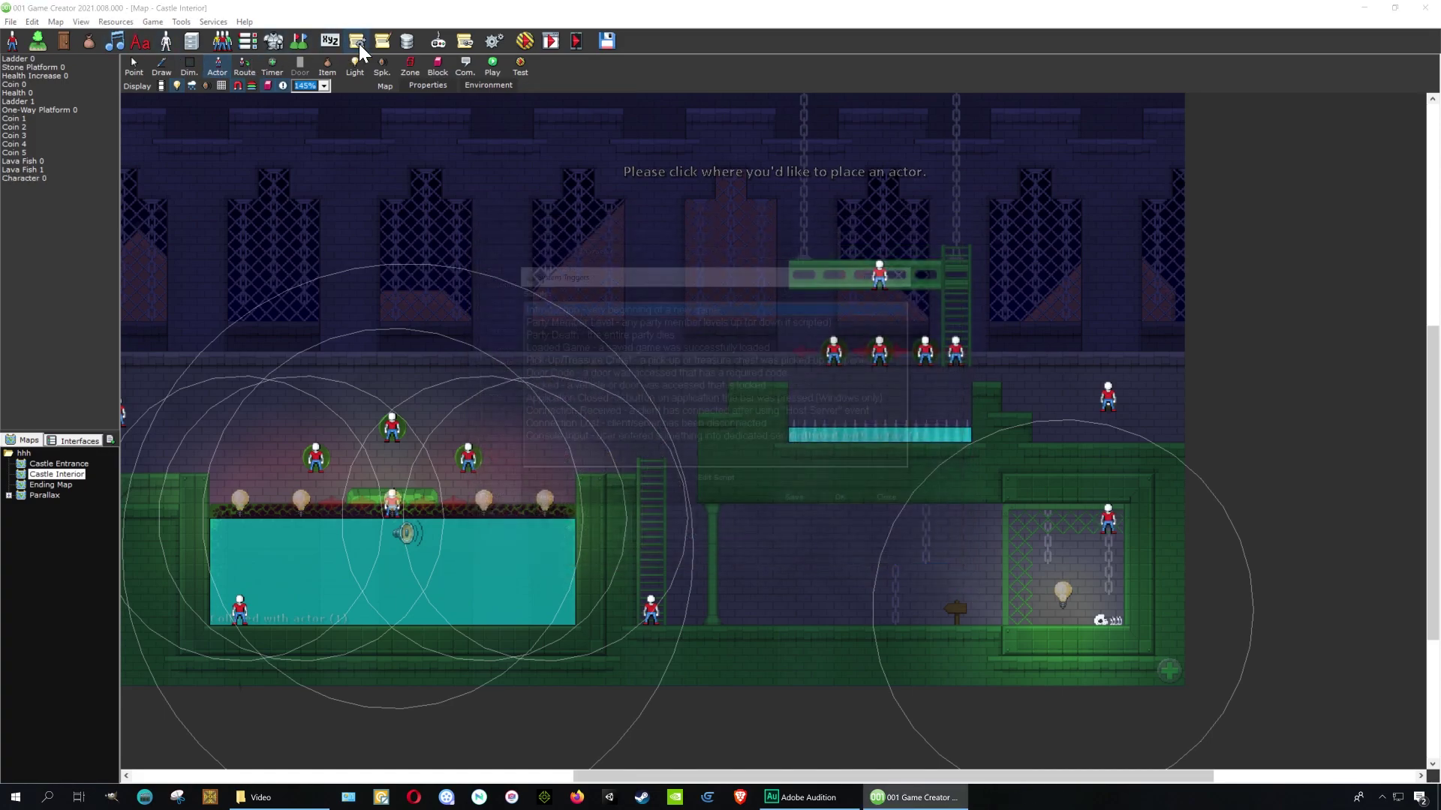
double_click(627, 308)
scroll(737, 461, down, 1)
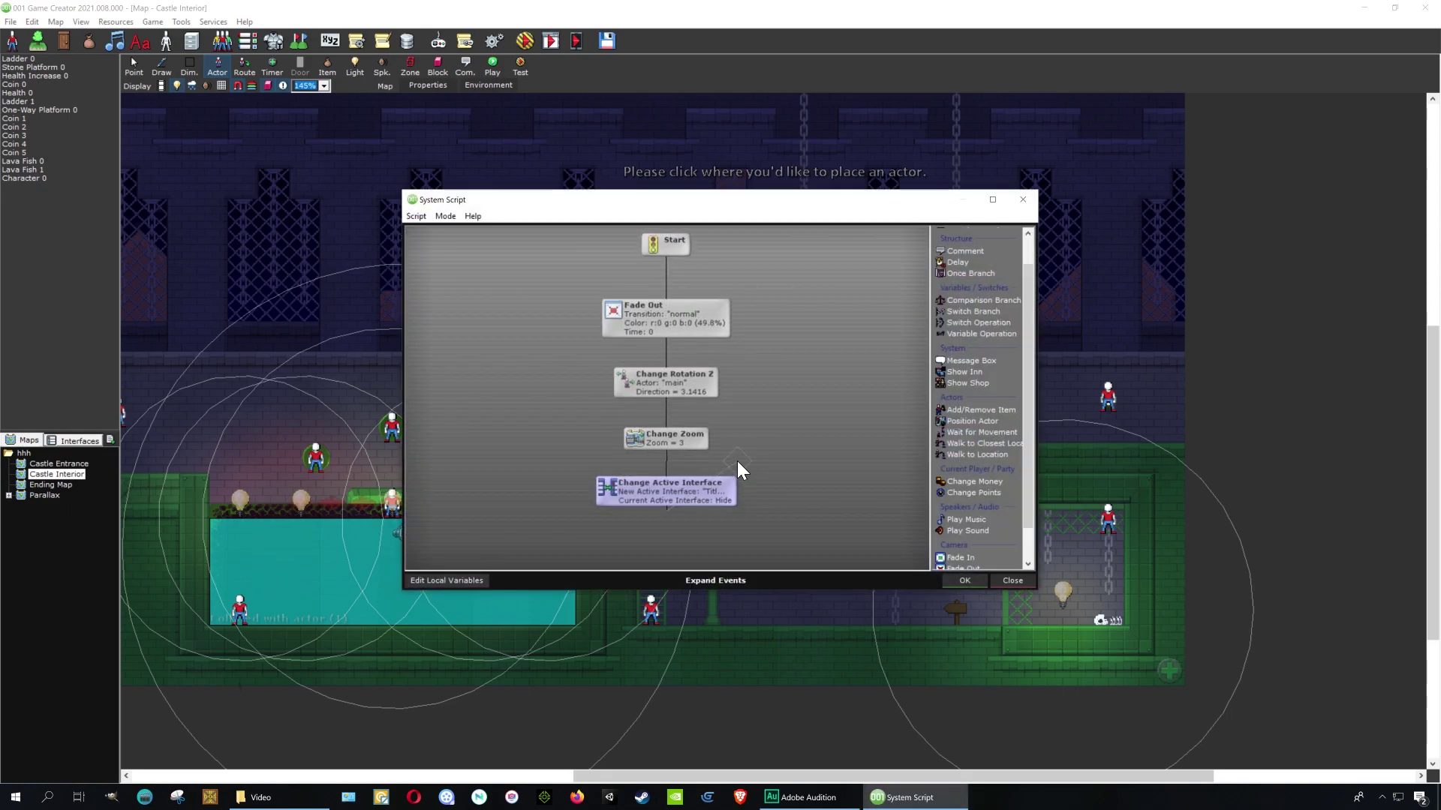
double_click(687, 440)
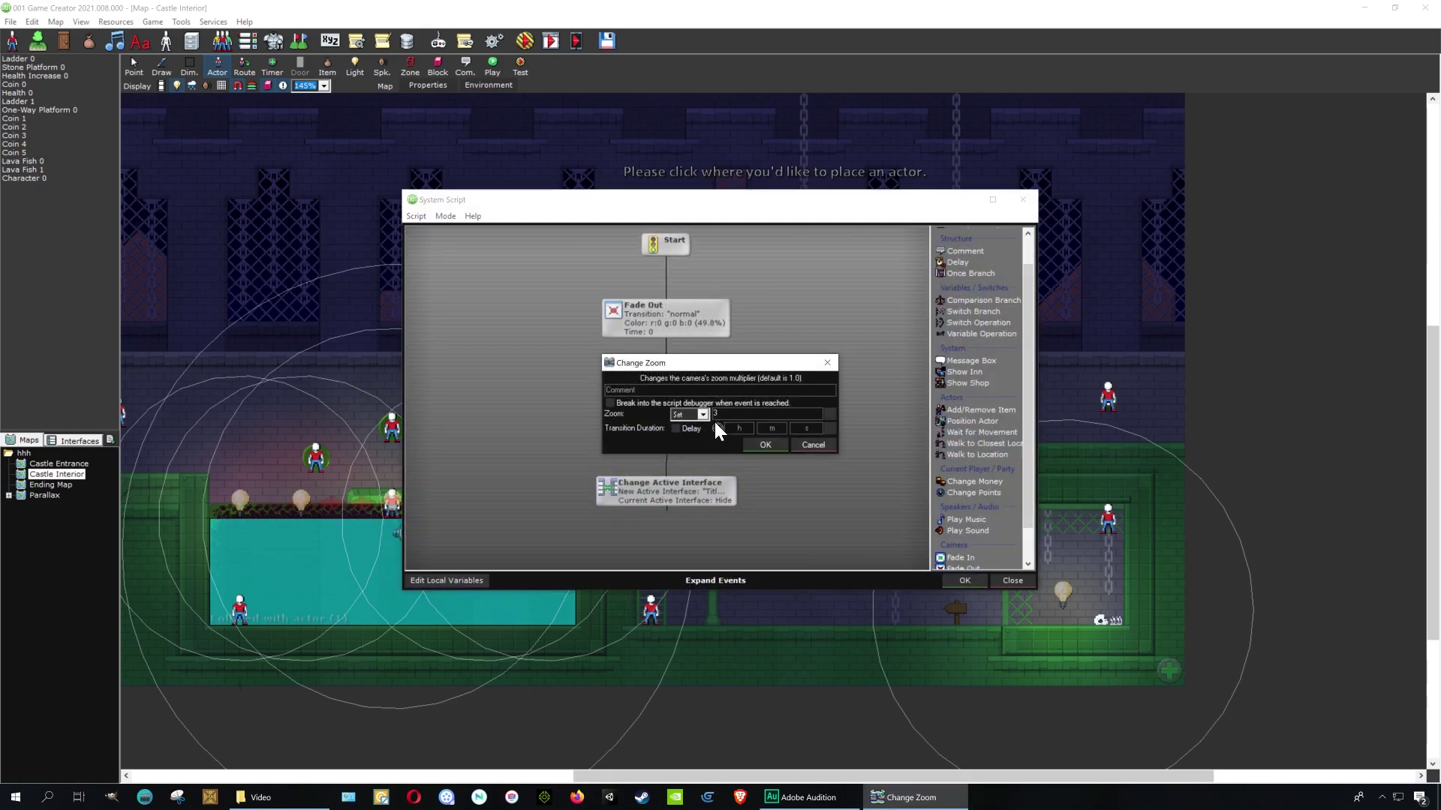
text(2)
click(778, 445)
click(956, 580)
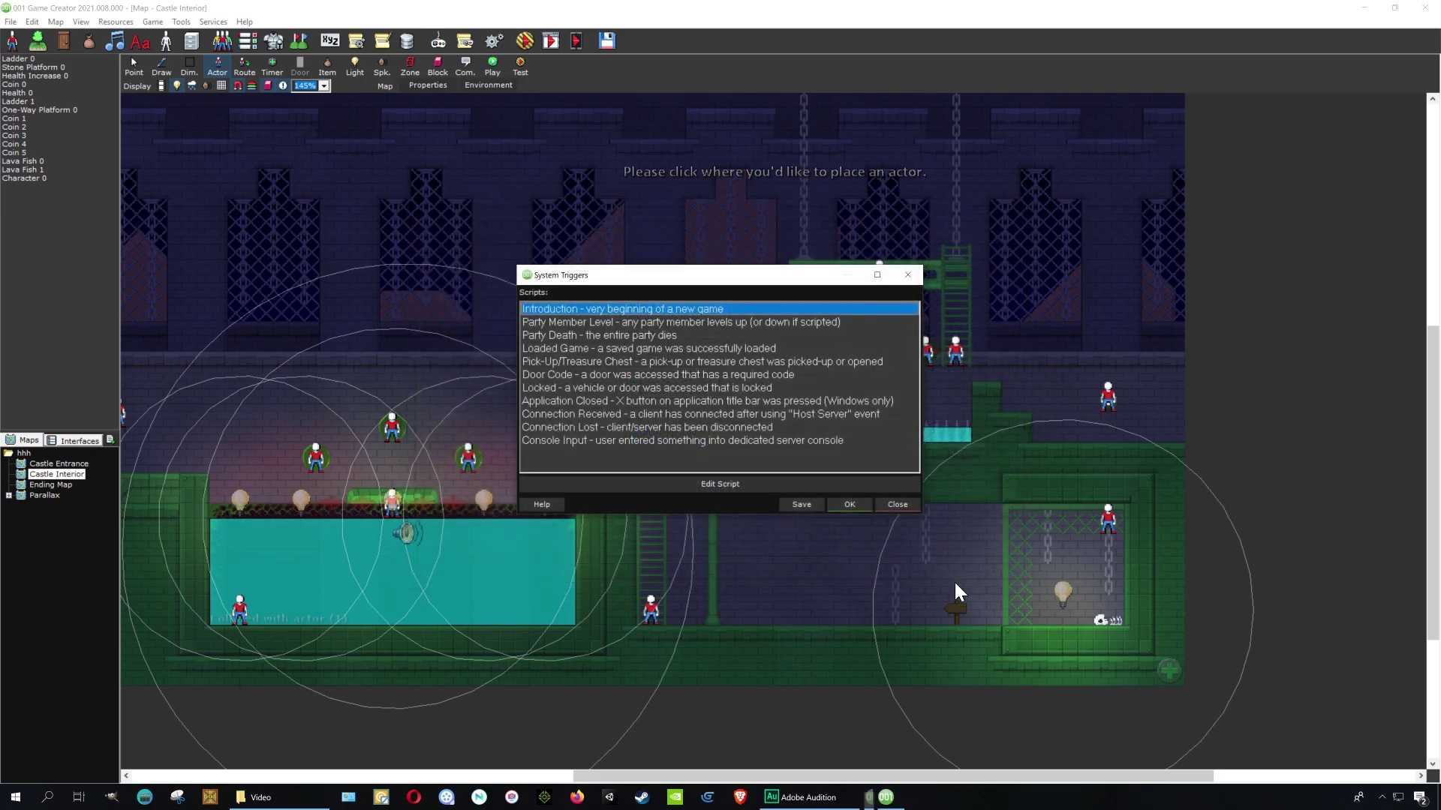
click(803, 505)
click(750, 443)
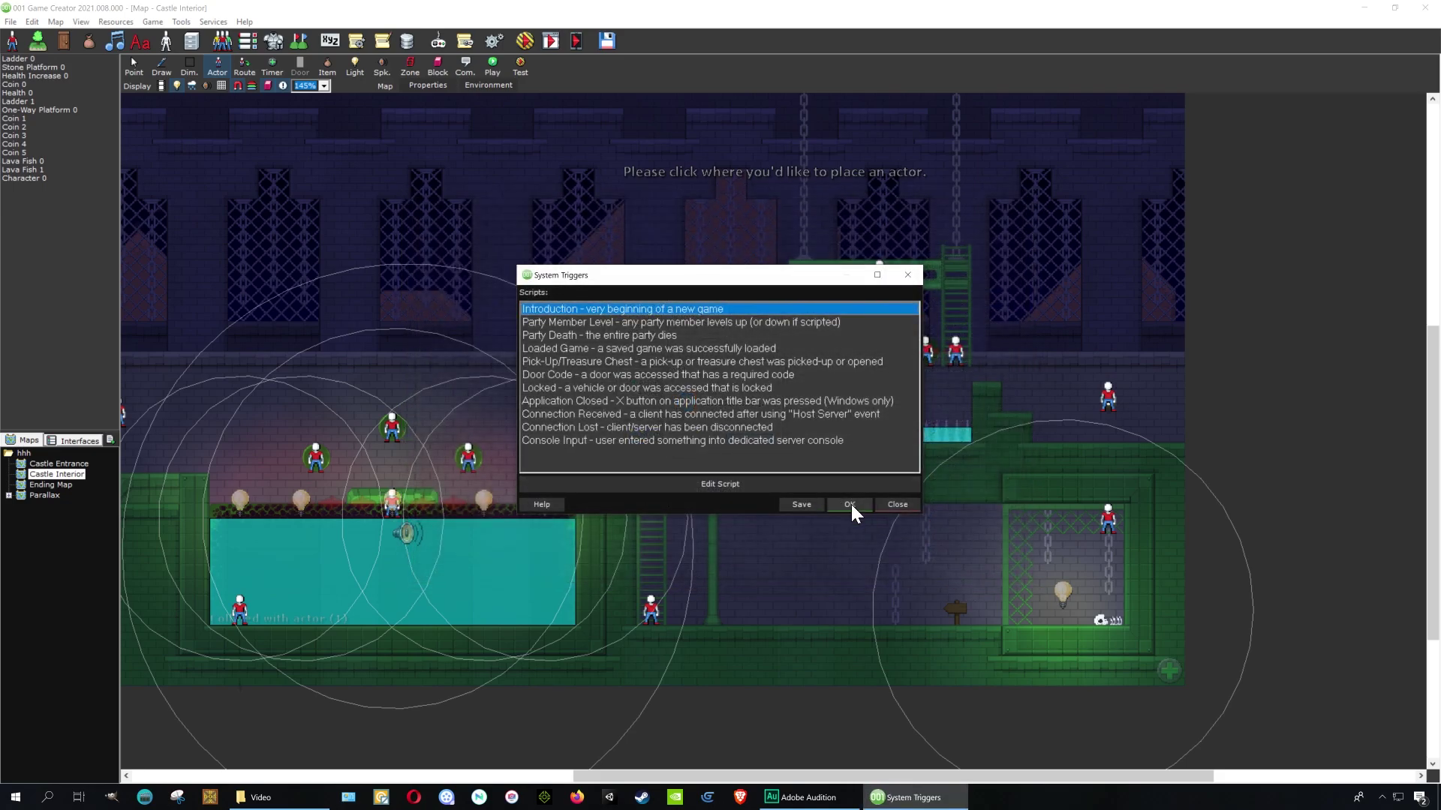
click(849, 505)
Step: Launch the game test with the map saved and Web emulation, and start a new game from the title screen
click(524, 42)
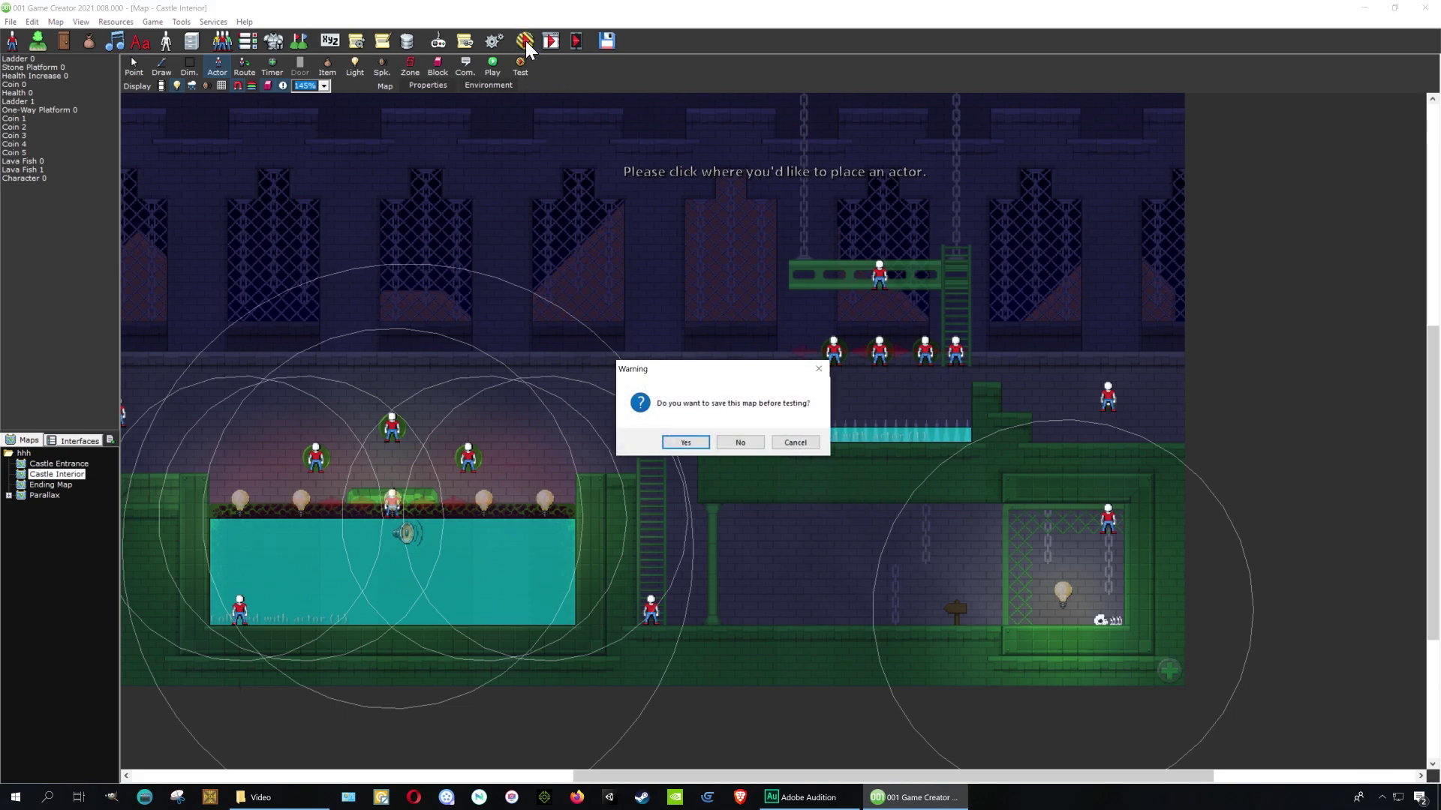
click(685, 443)
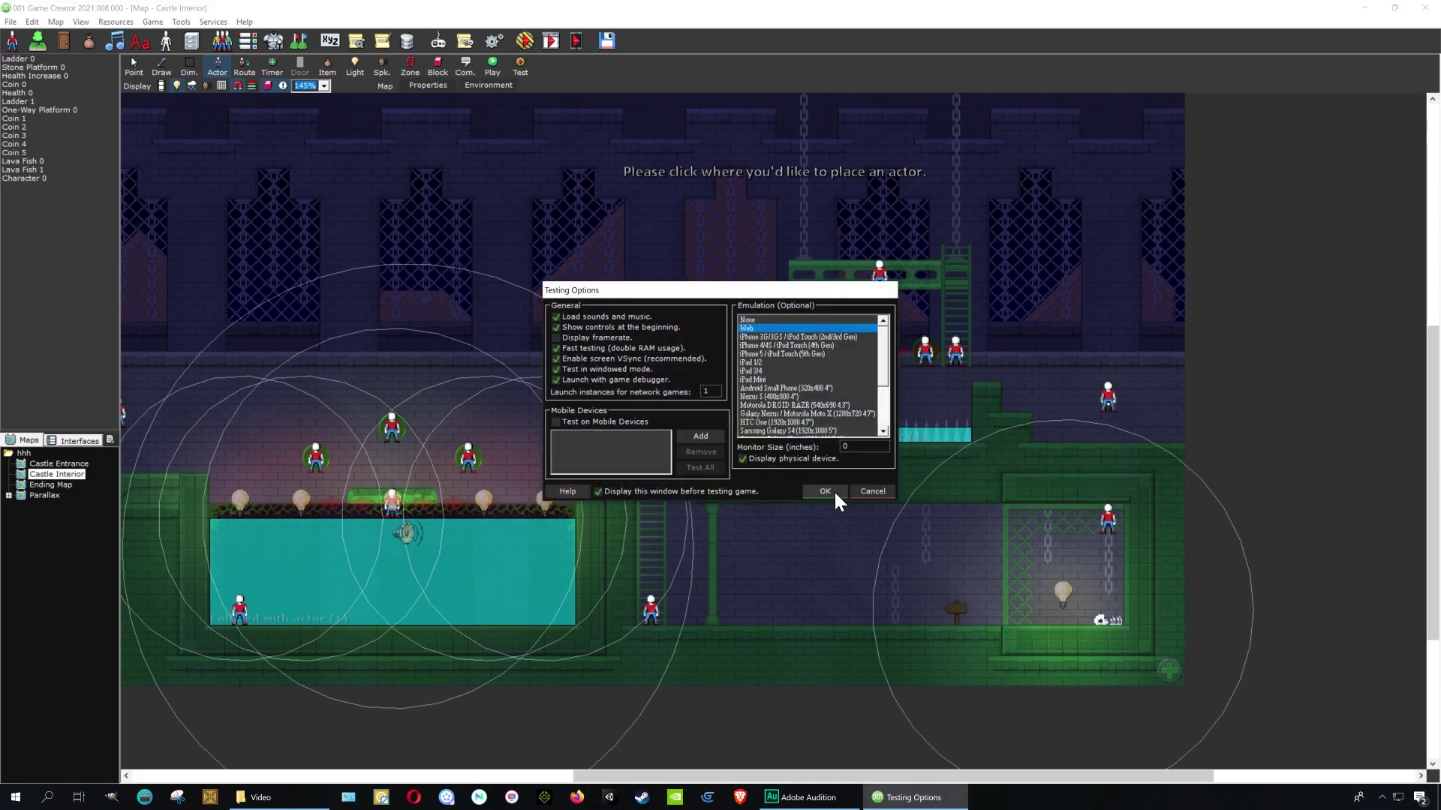
click(835, 496)
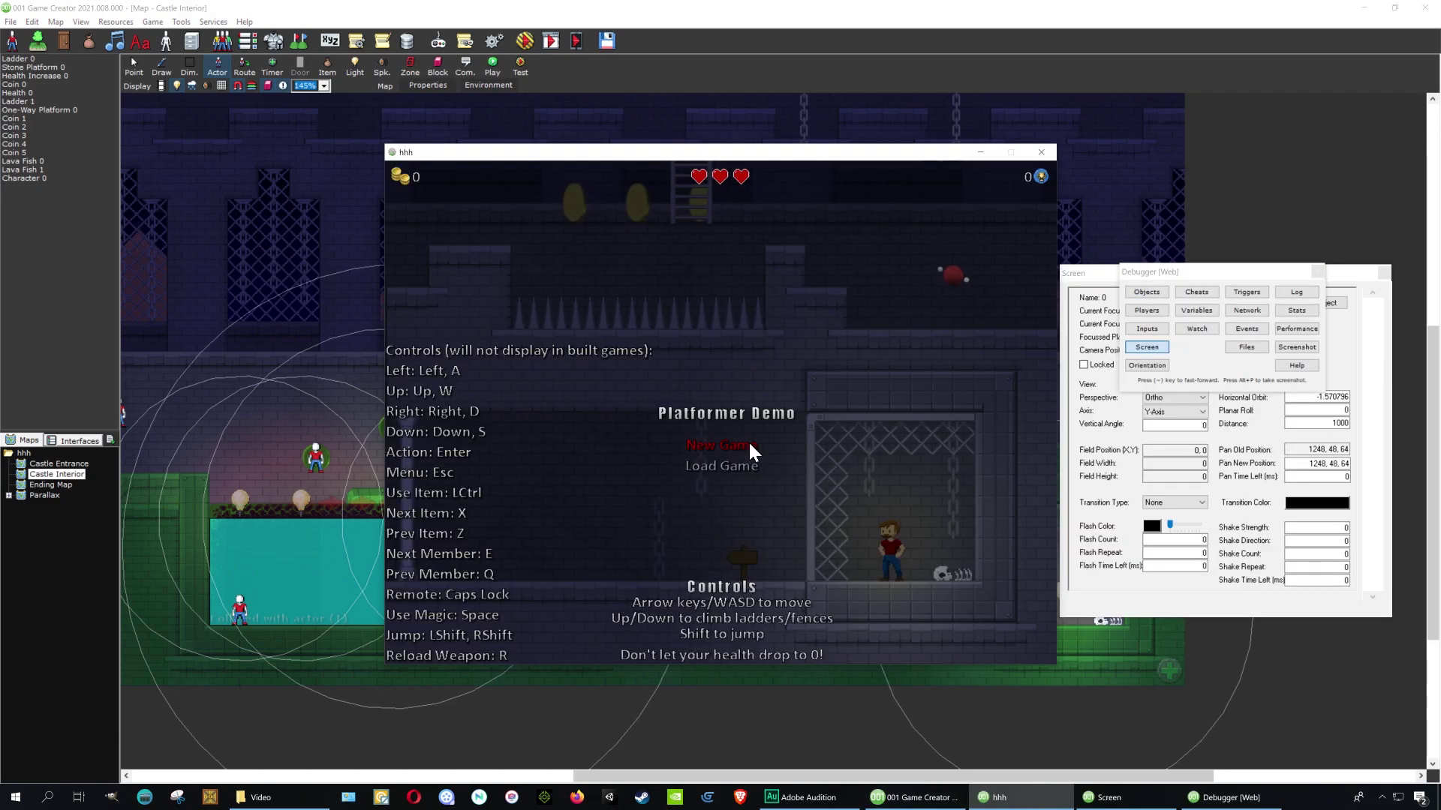
click(750, 444)
key(Return)
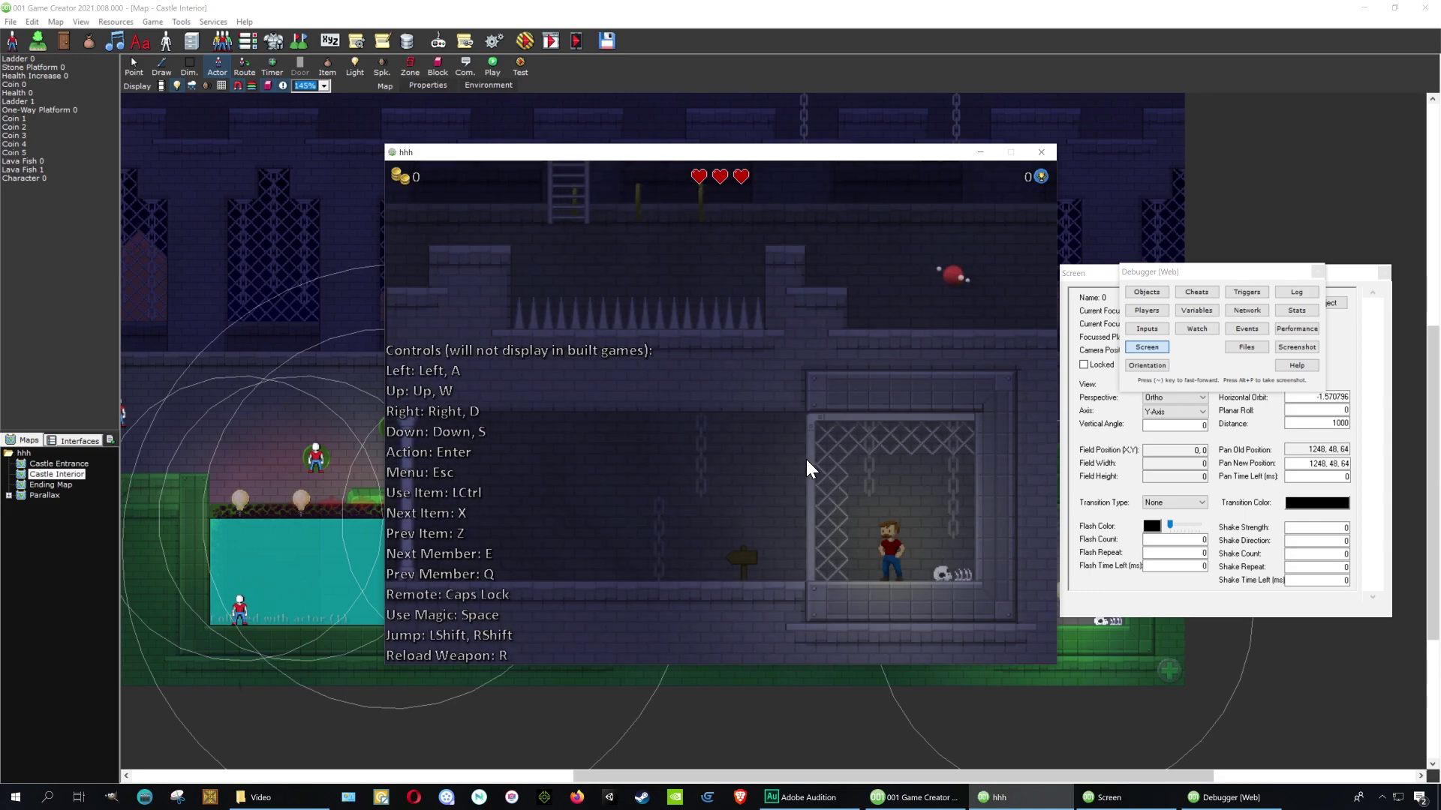
Step: Run the character out of the alcove and climb the ladder to the ledge beside the lava pit to check the zoom
key(Left)
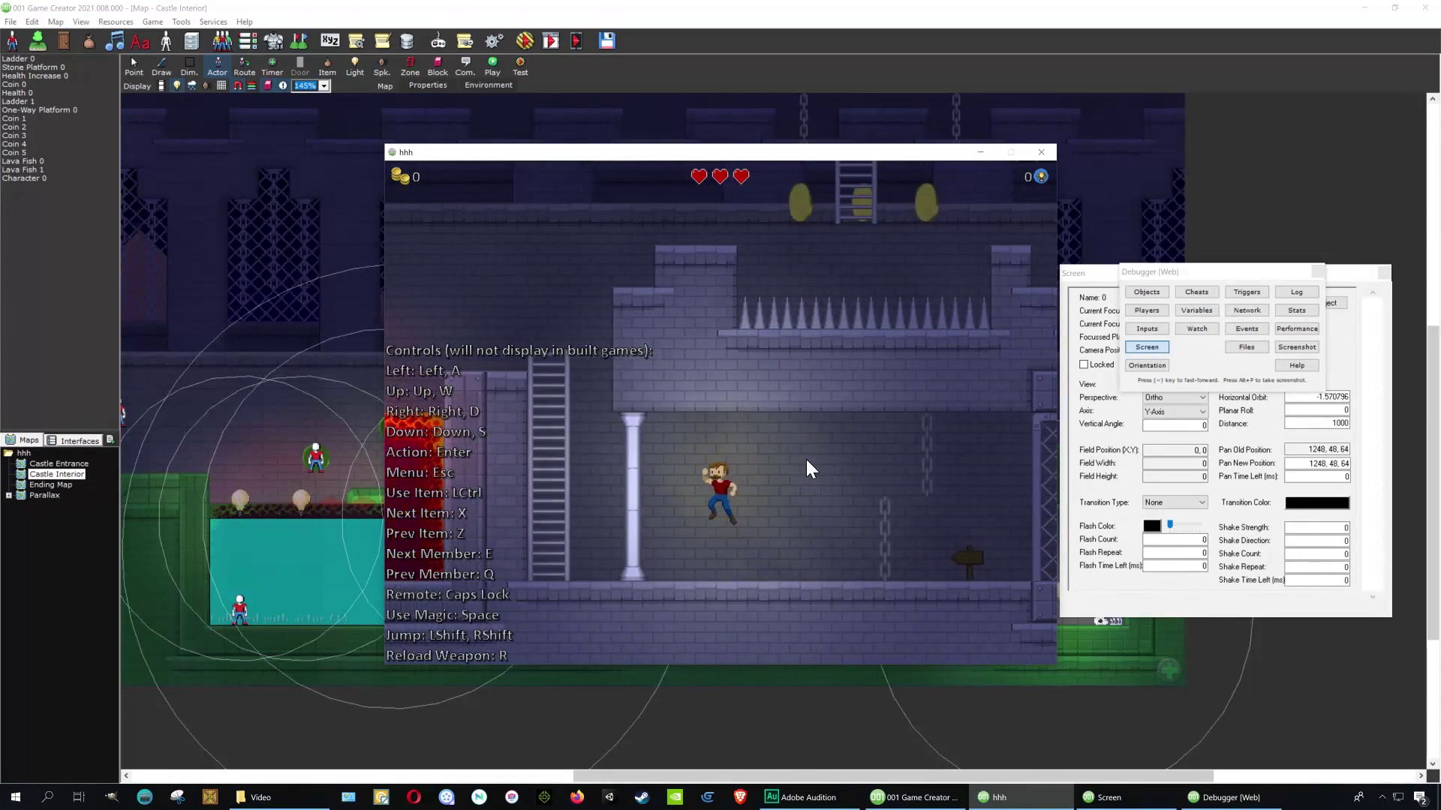
key(Up)
key(Left)
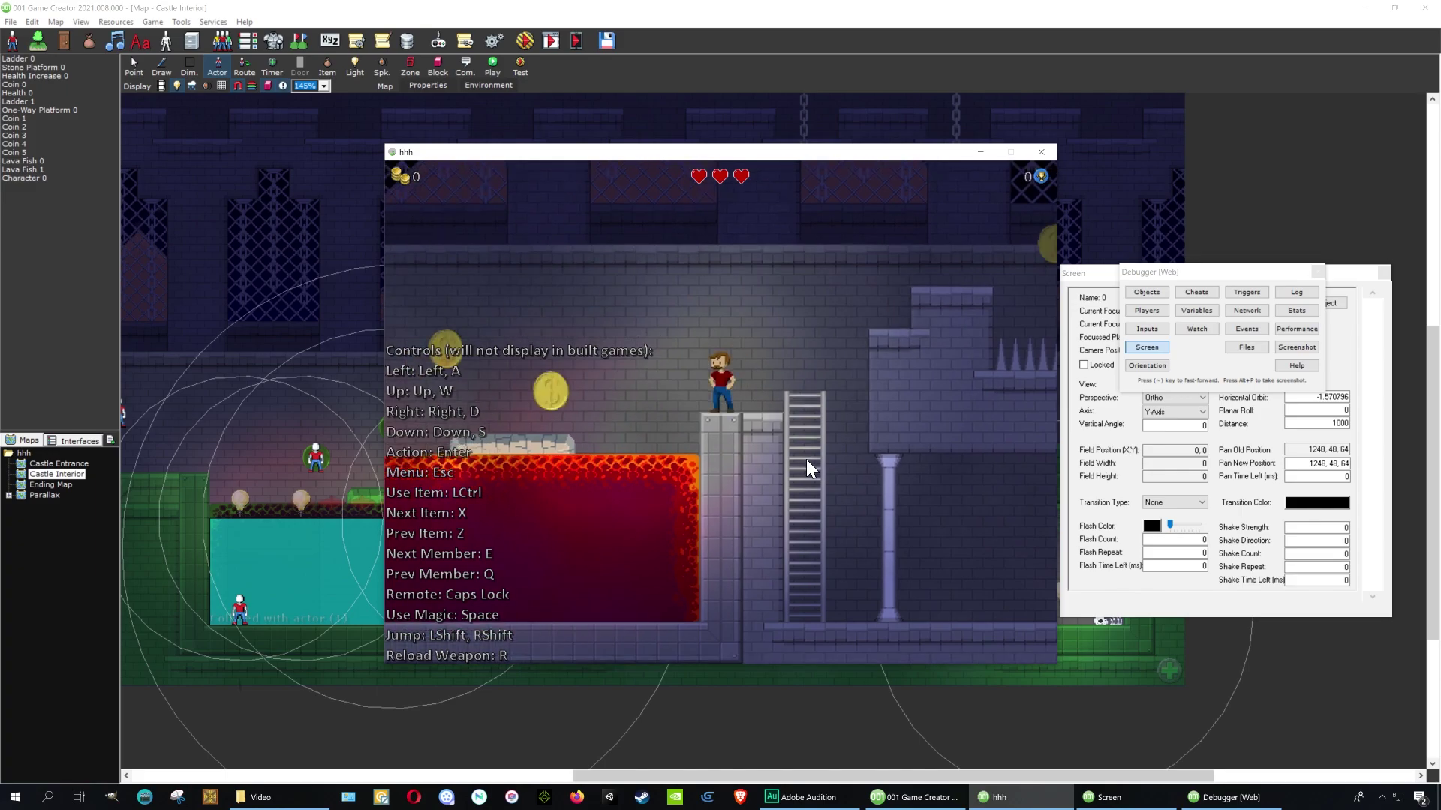
key(Right)
key(Left)
key(Right)
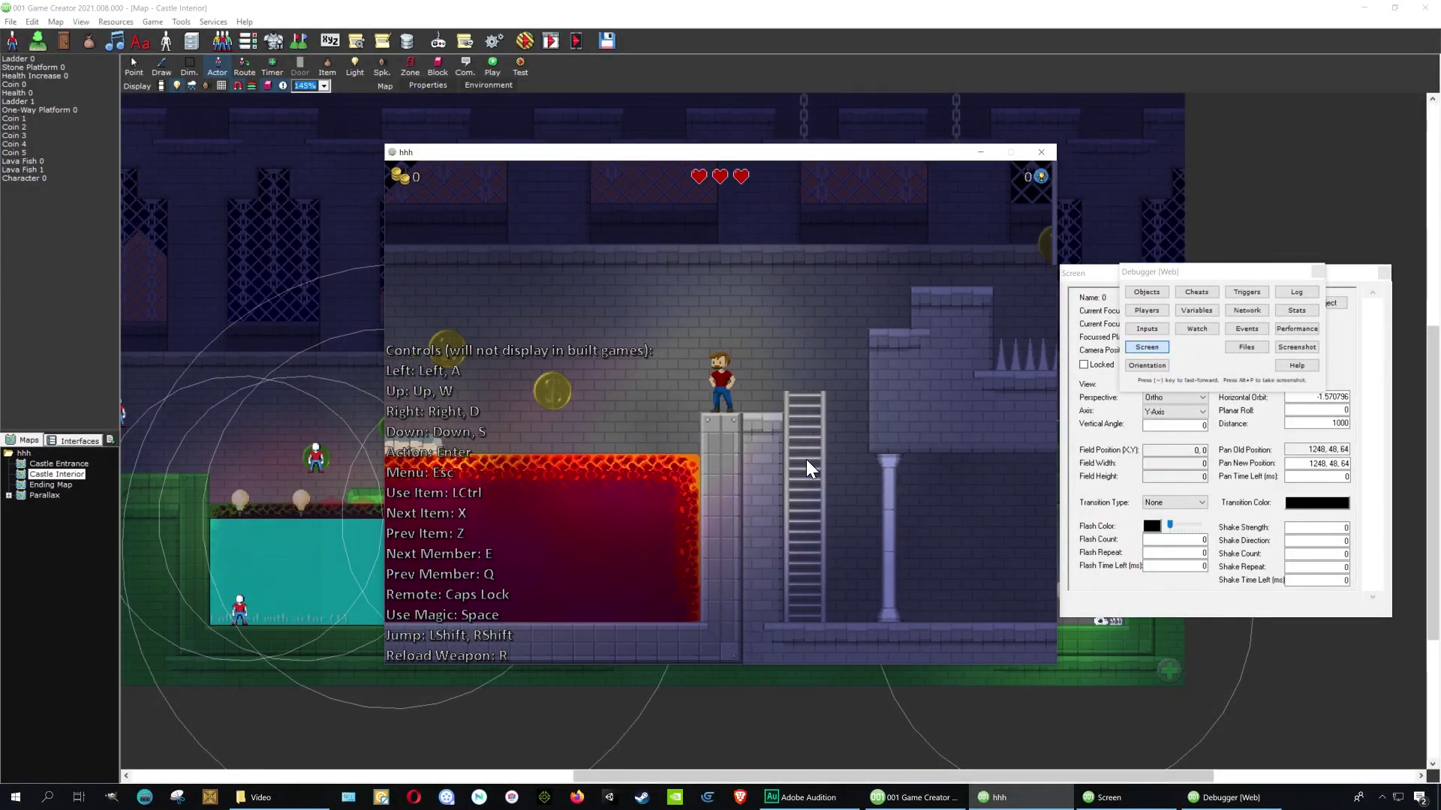
Step: Jump the character across the lava pit via the stone platform, collecting the coins on the way to the far ledge
key(Left)
key(Right)
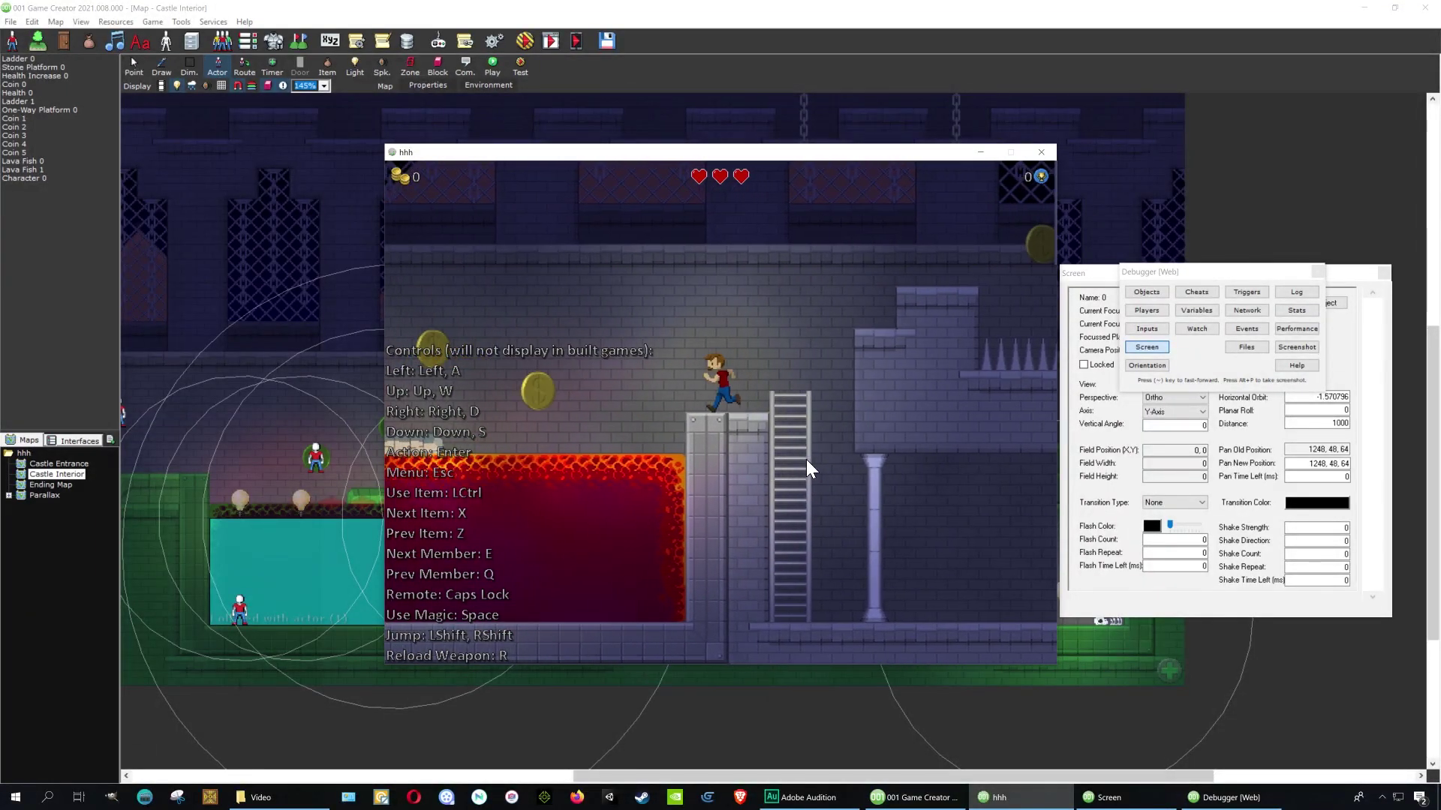
key(Left)
key(Left)
key(shift)
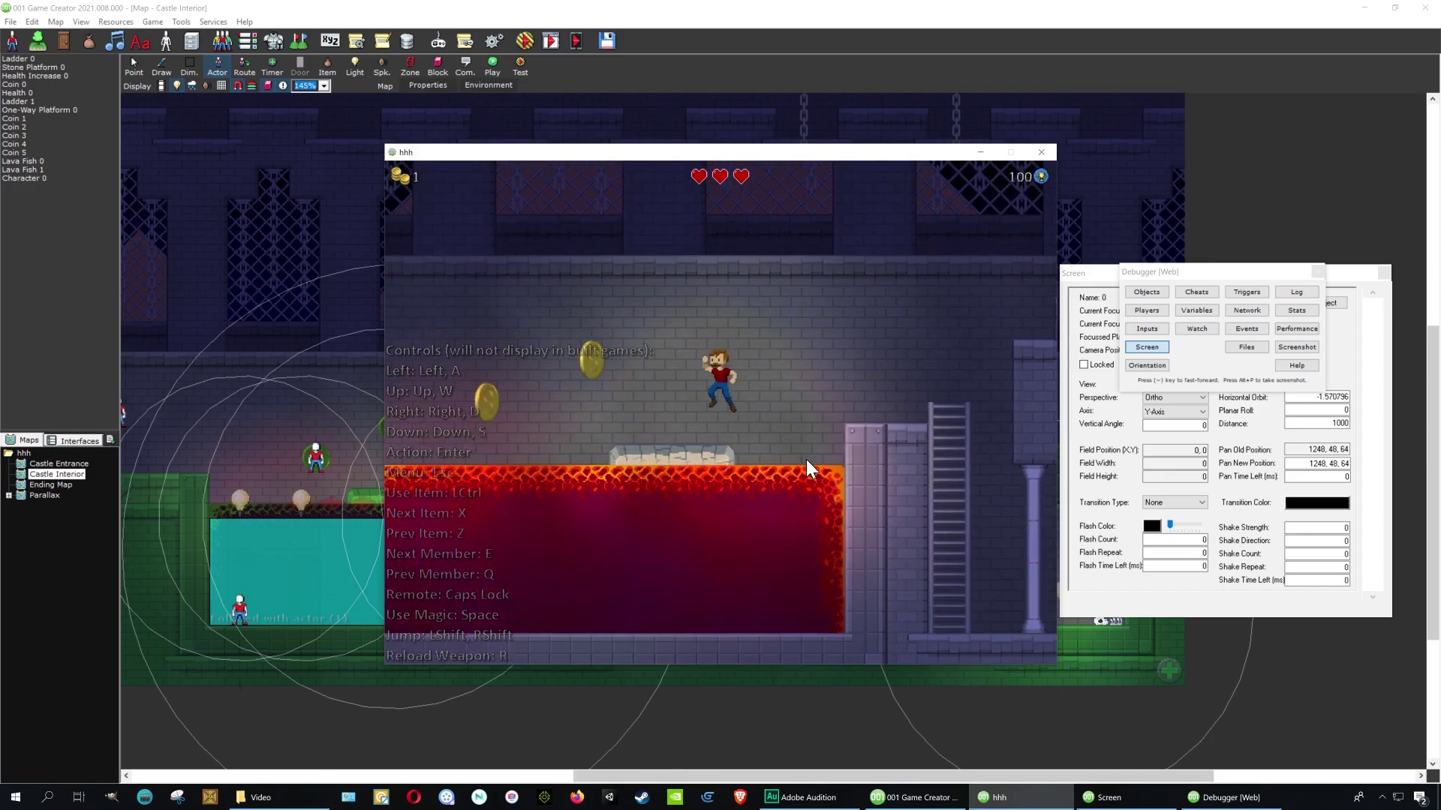
key(shift)
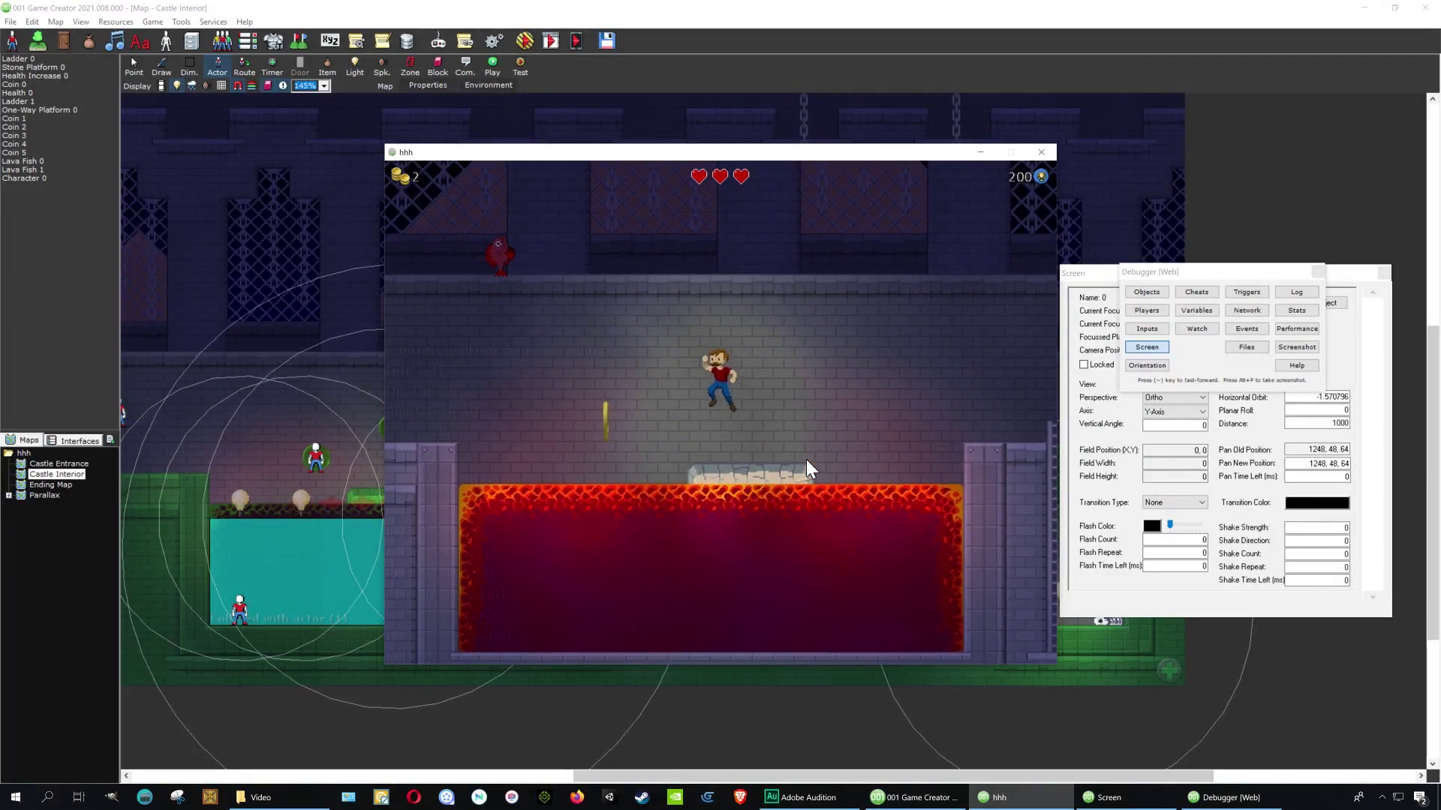
key(Left)
key(shift)
key(shift)
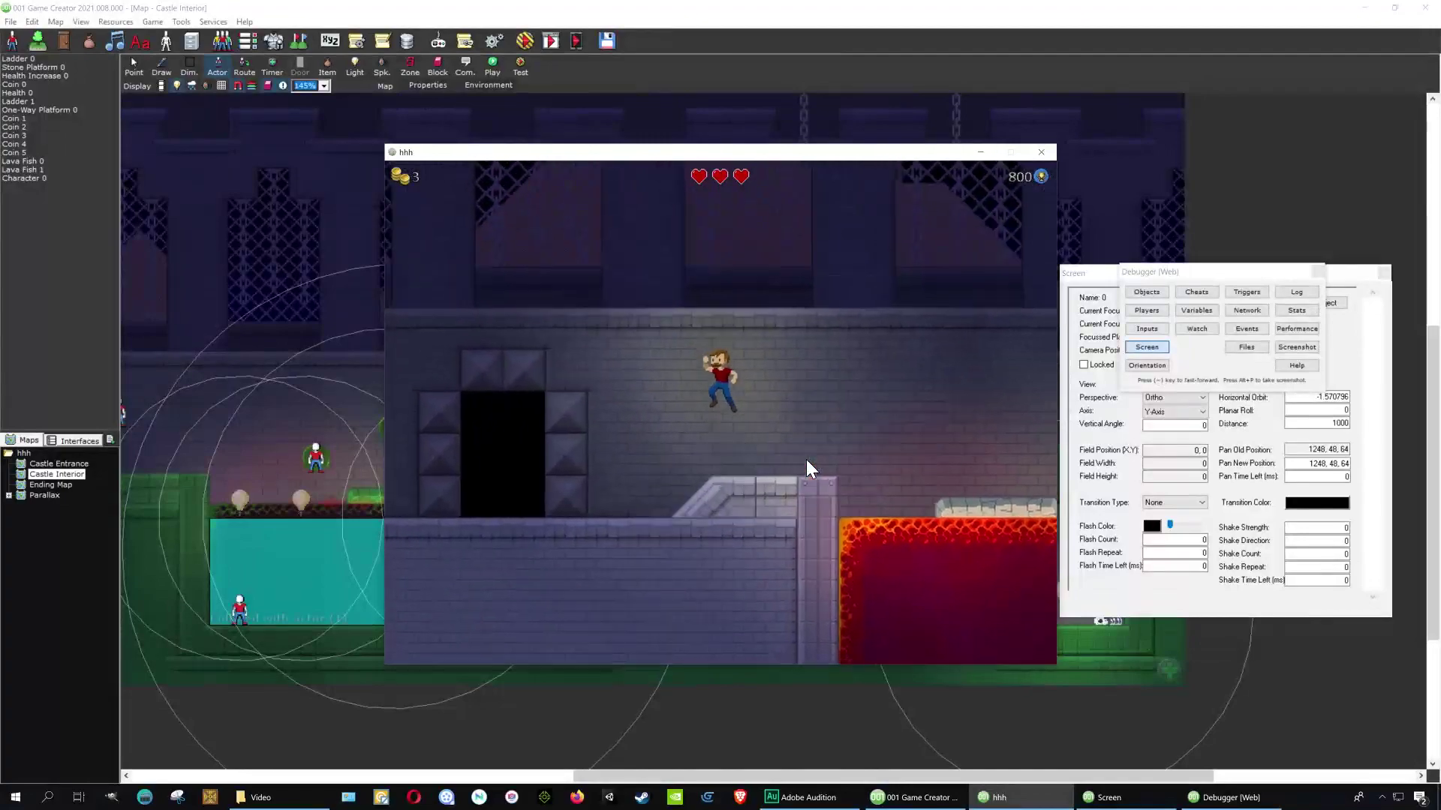
Step: Take the character through the dark doorway into the Castle Entrance map to check its camera zoom, and close the game test
key(Right)
key(Left)
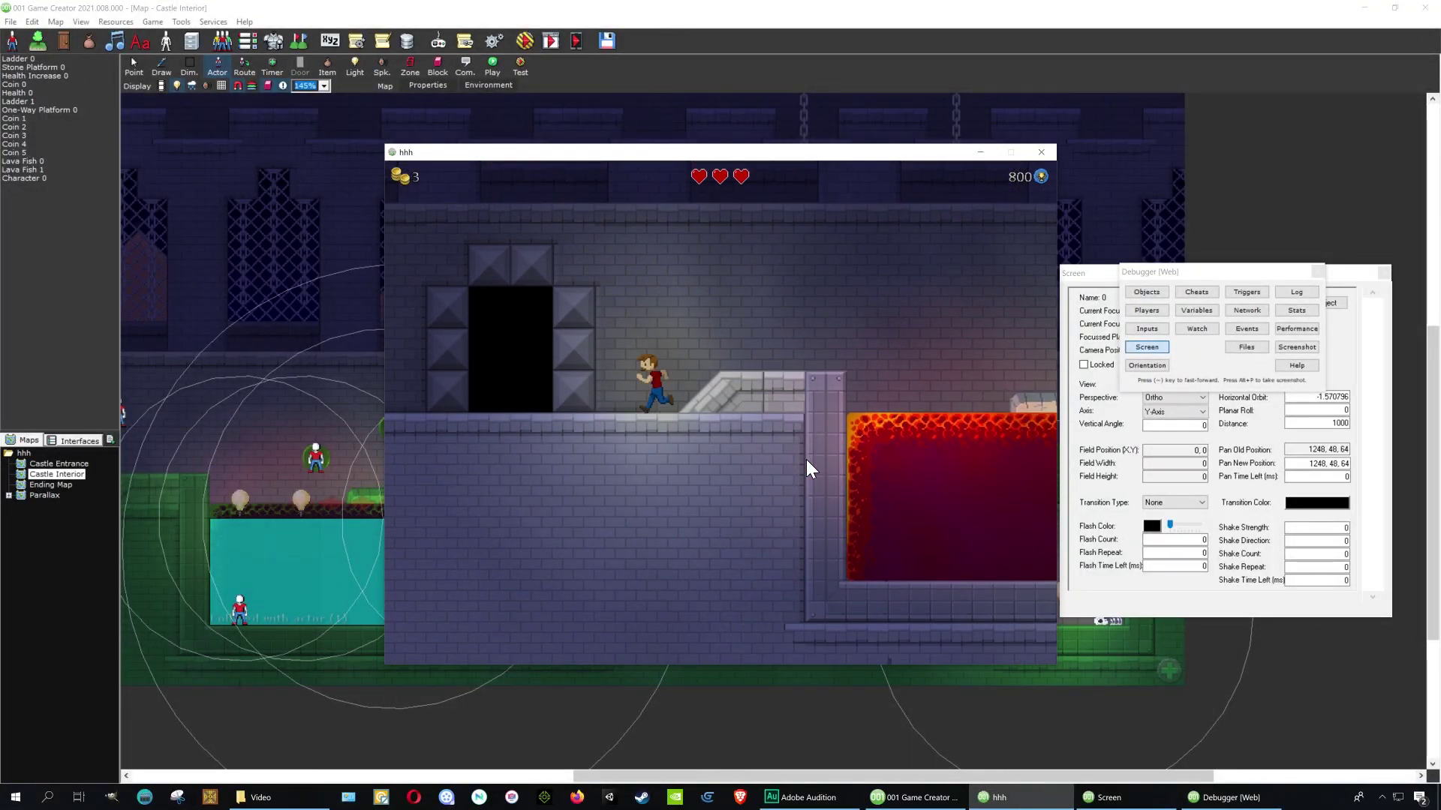
key(Up)
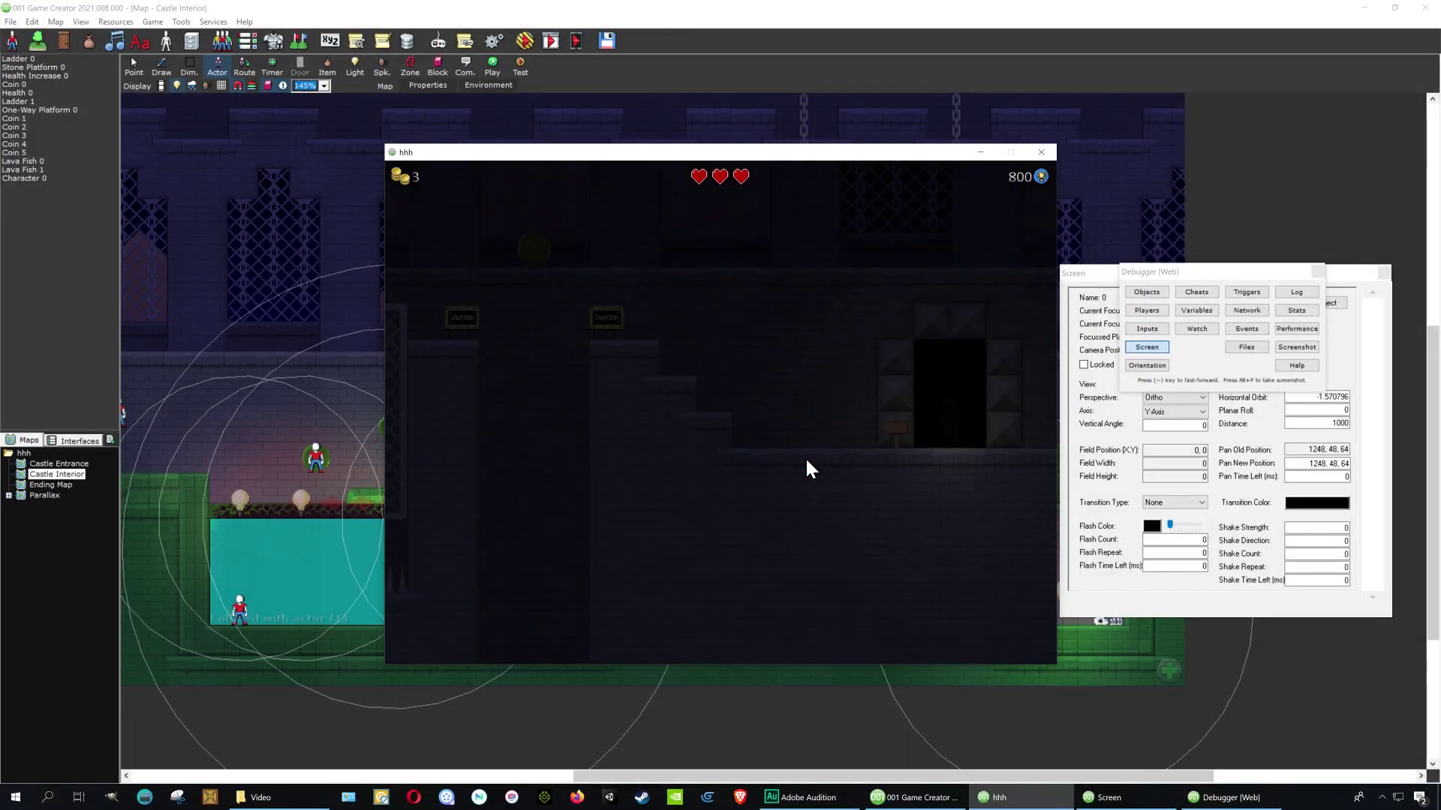
key(Left)
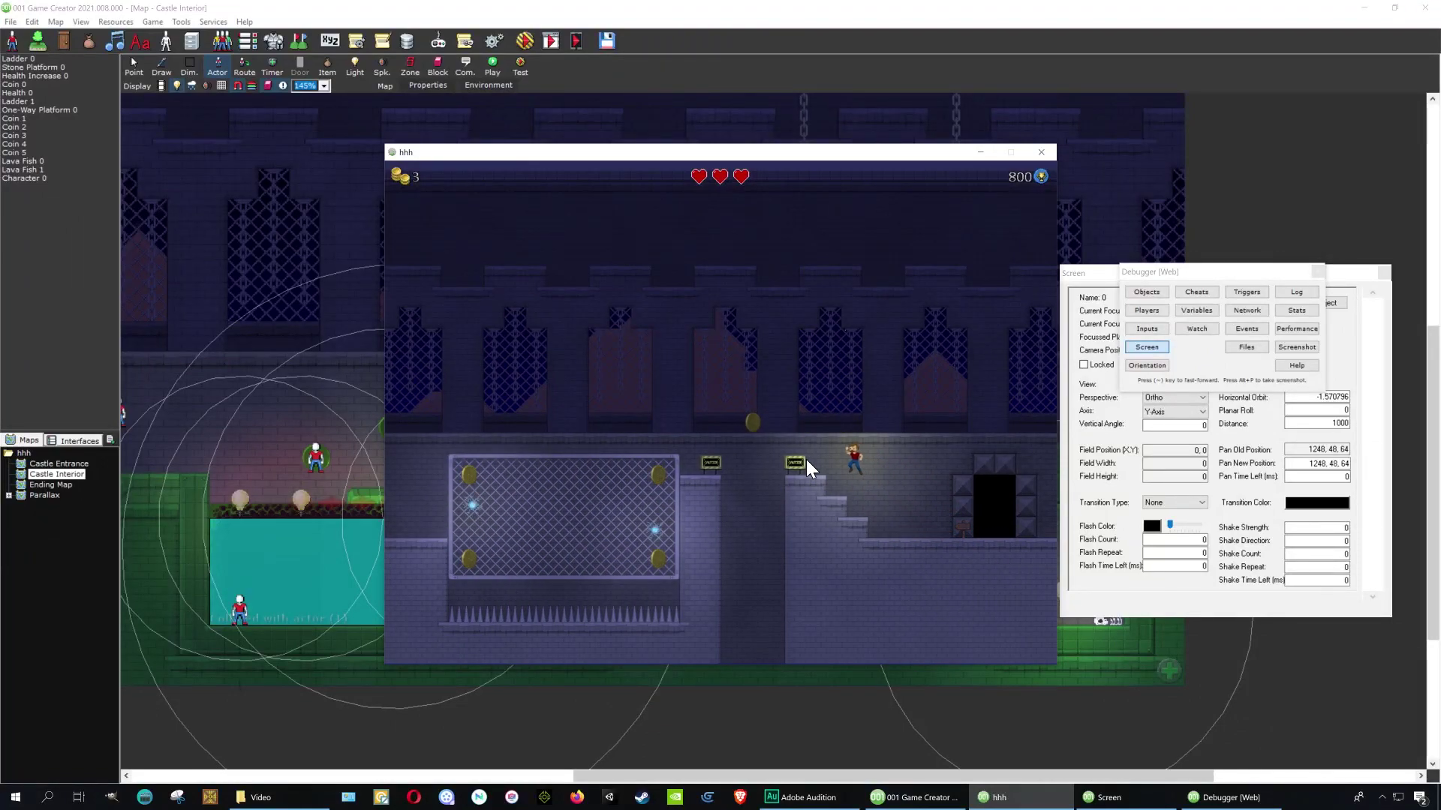
key(Right)
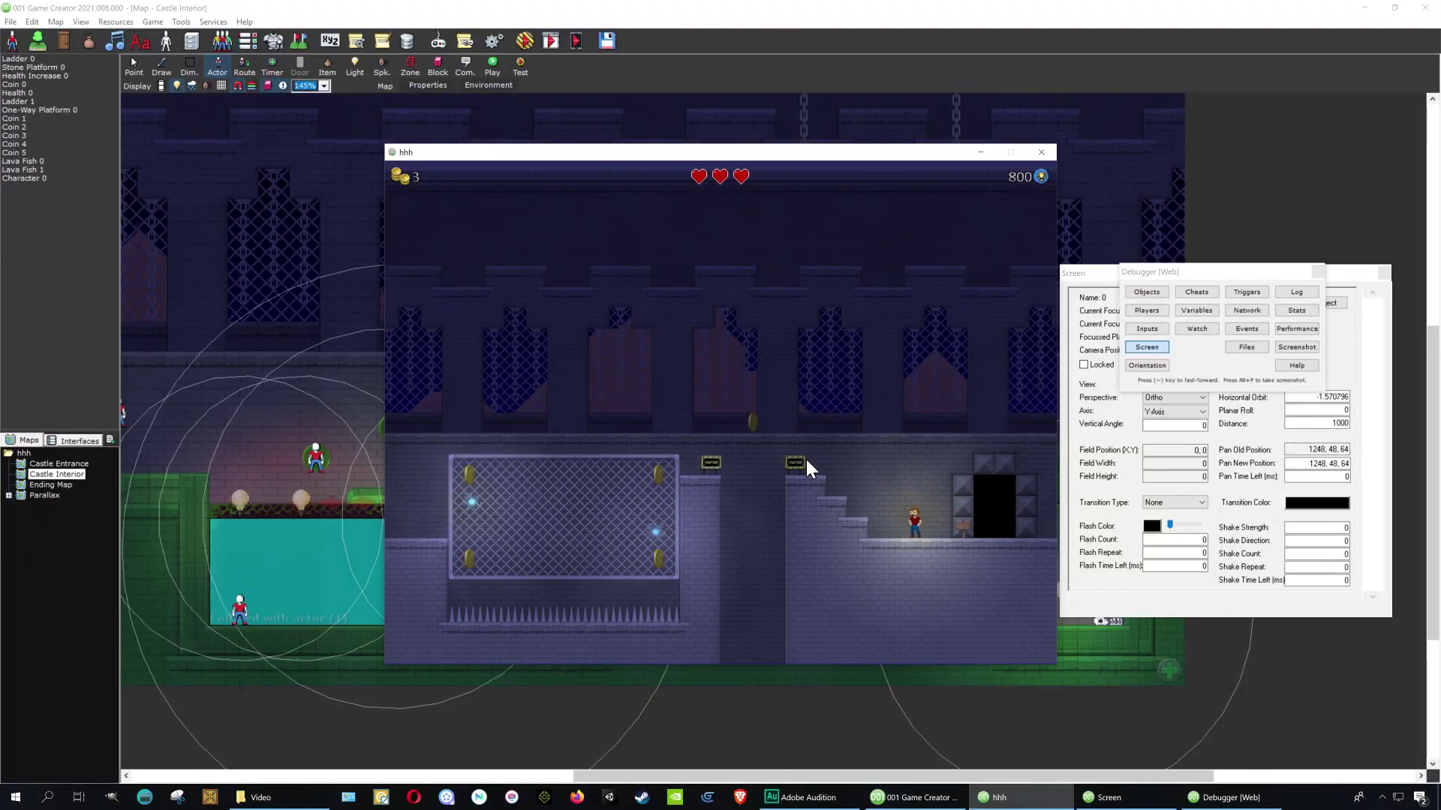
click(1041, 153)
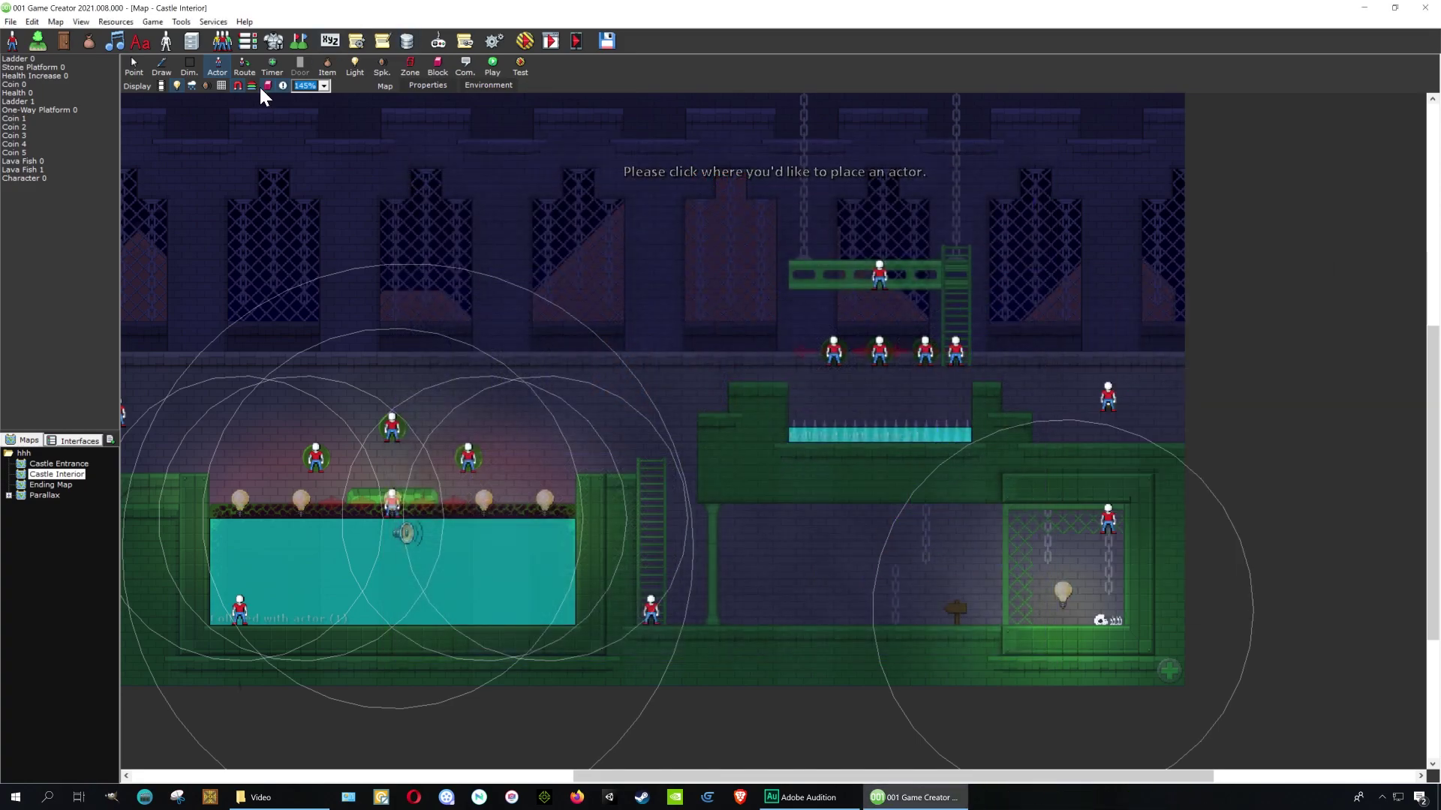
Step: Open the Castle Entrance map at its exit doorway area and leave actor placement mode
double_click(71, 464)
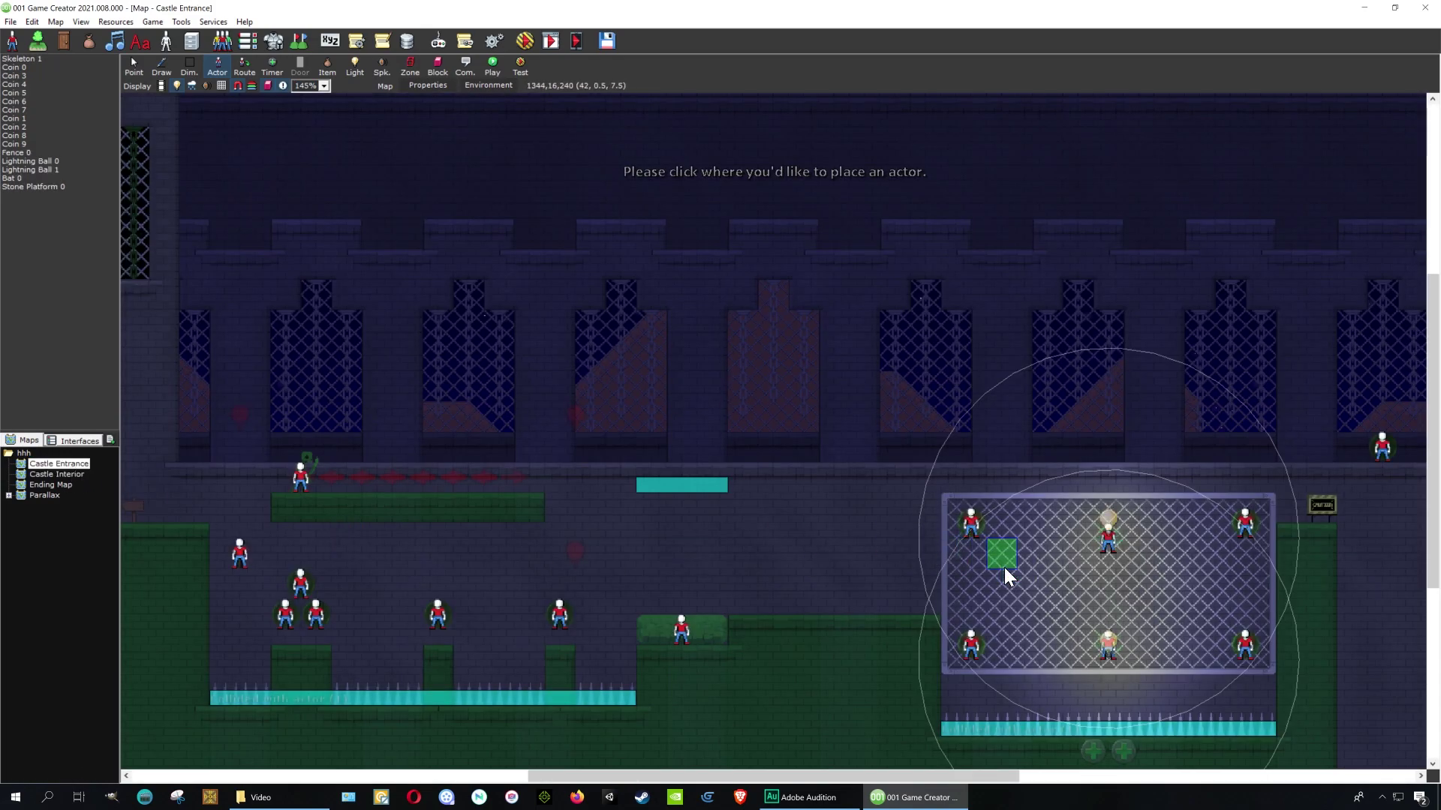
middle_drag(1178, 592, 232, 469)
right_click(628, 509)
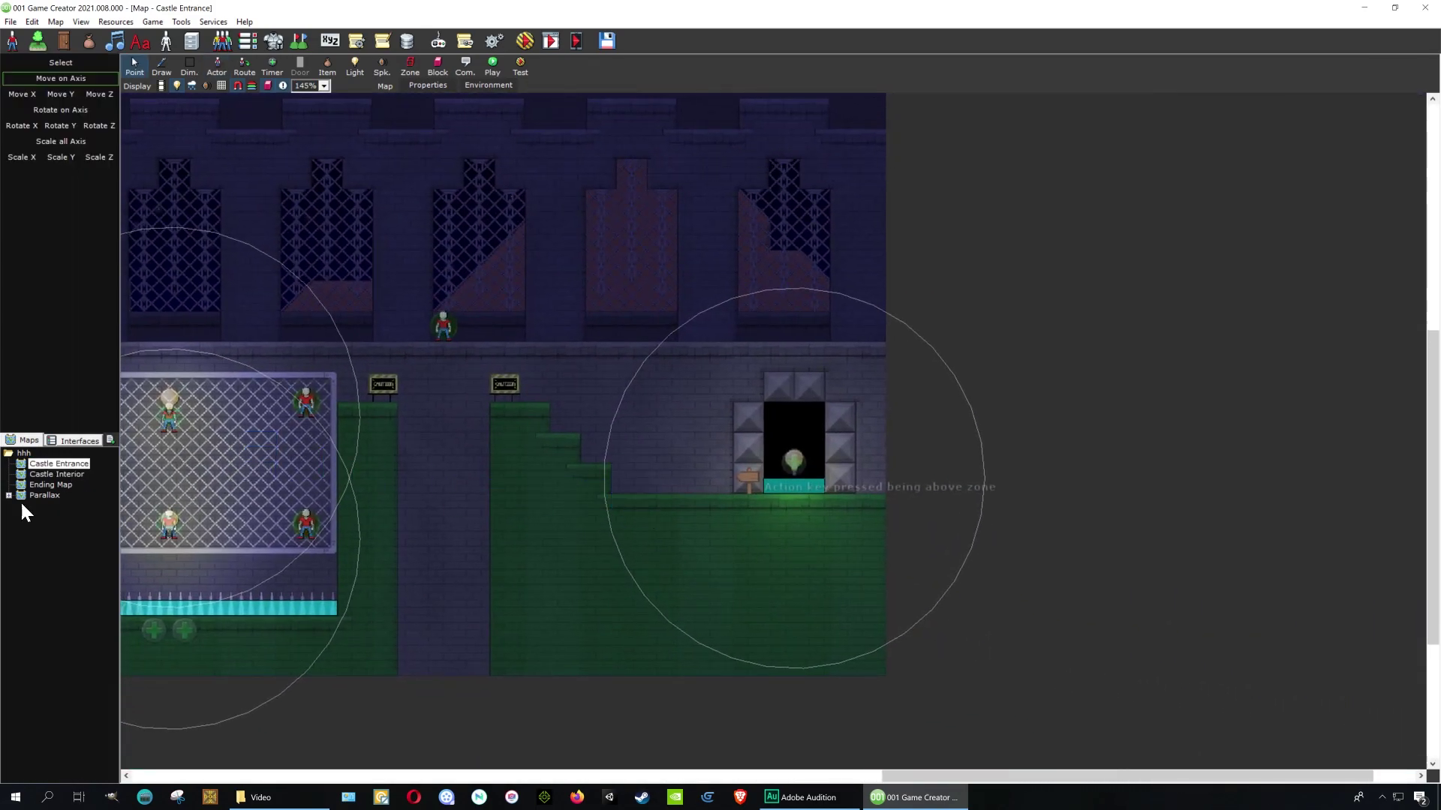
Step: Inspect the Castle Entrance map's environment settings, trying out the Change Music option and switching it off again
right_click(63, 463)
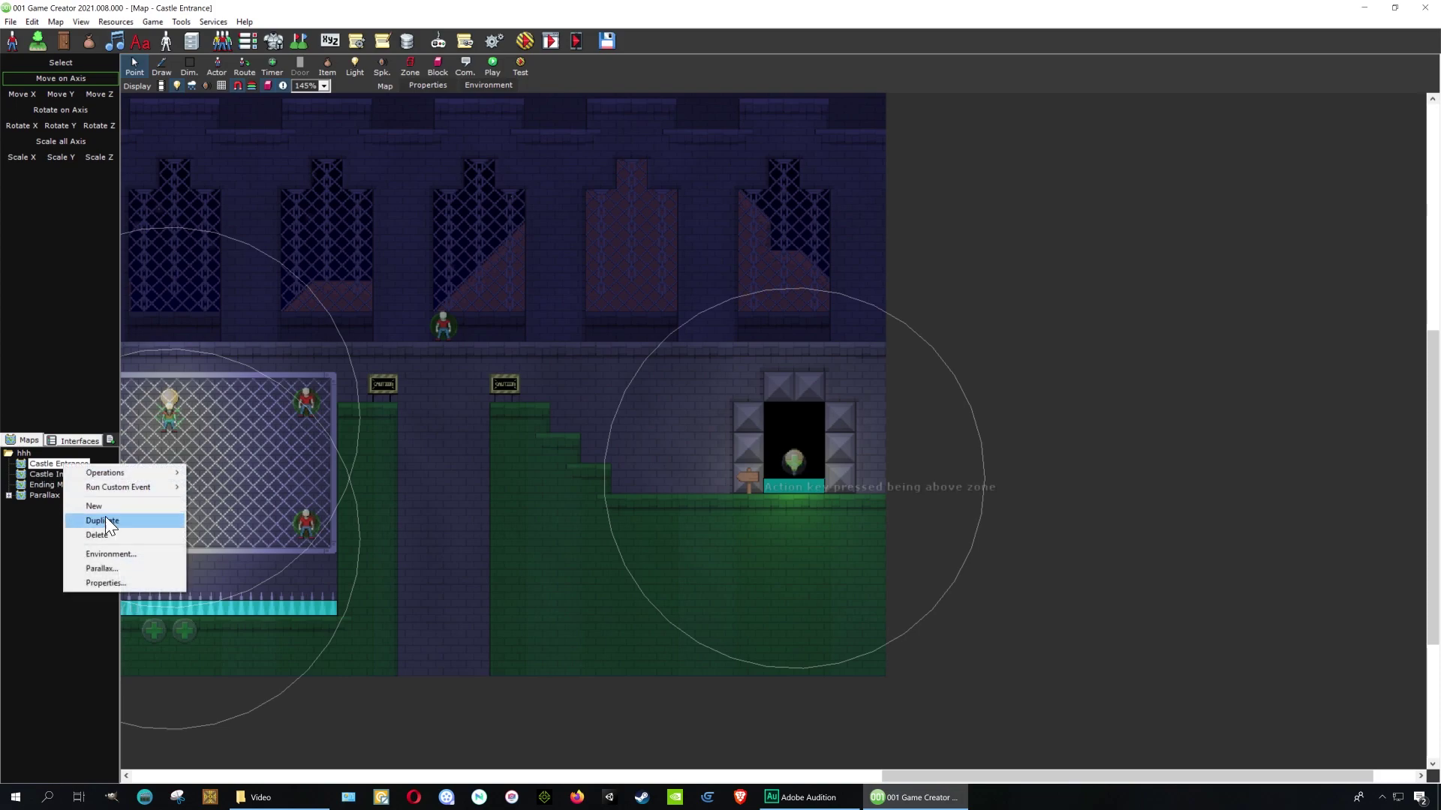
click(123, 555)
click(609, 276)
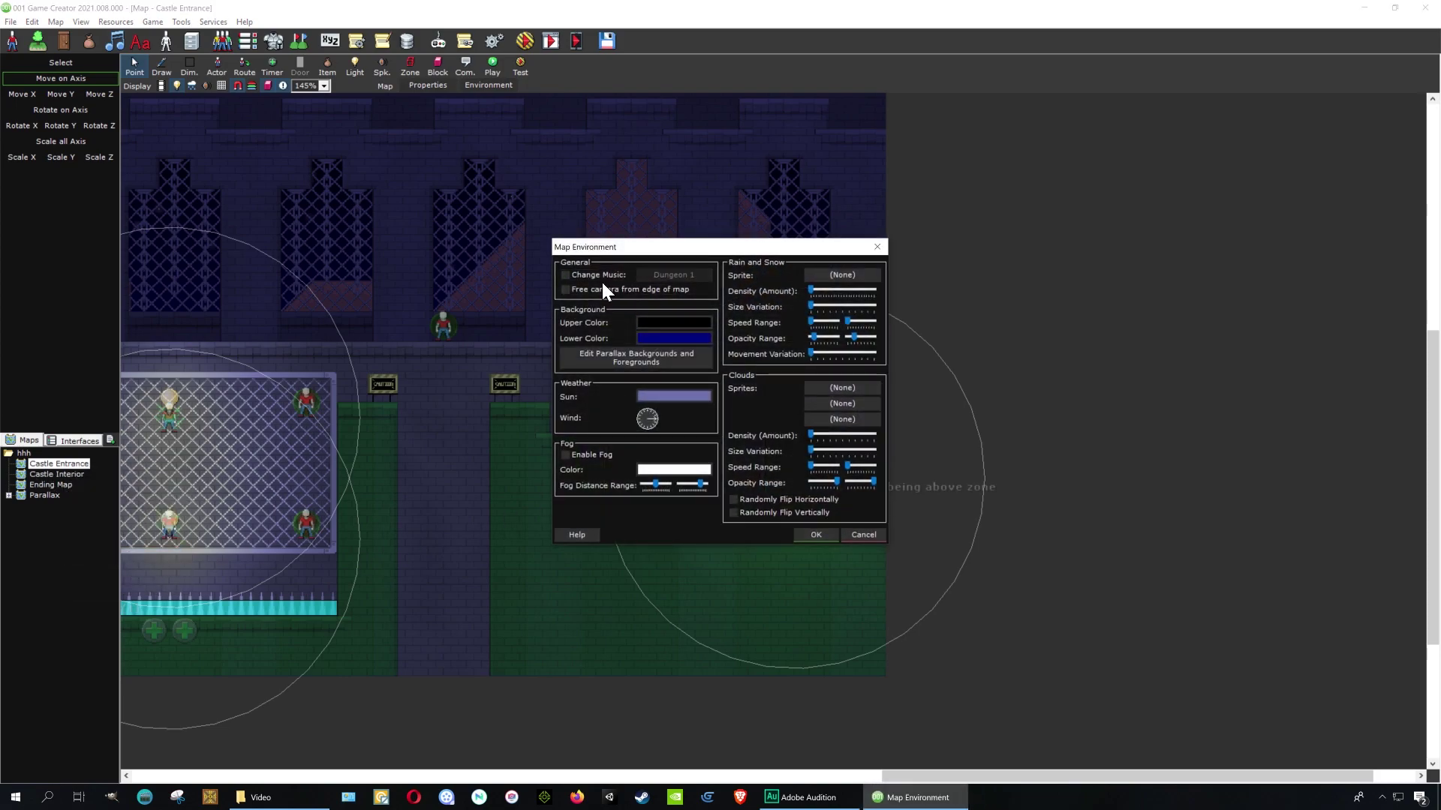
click(602, 279)
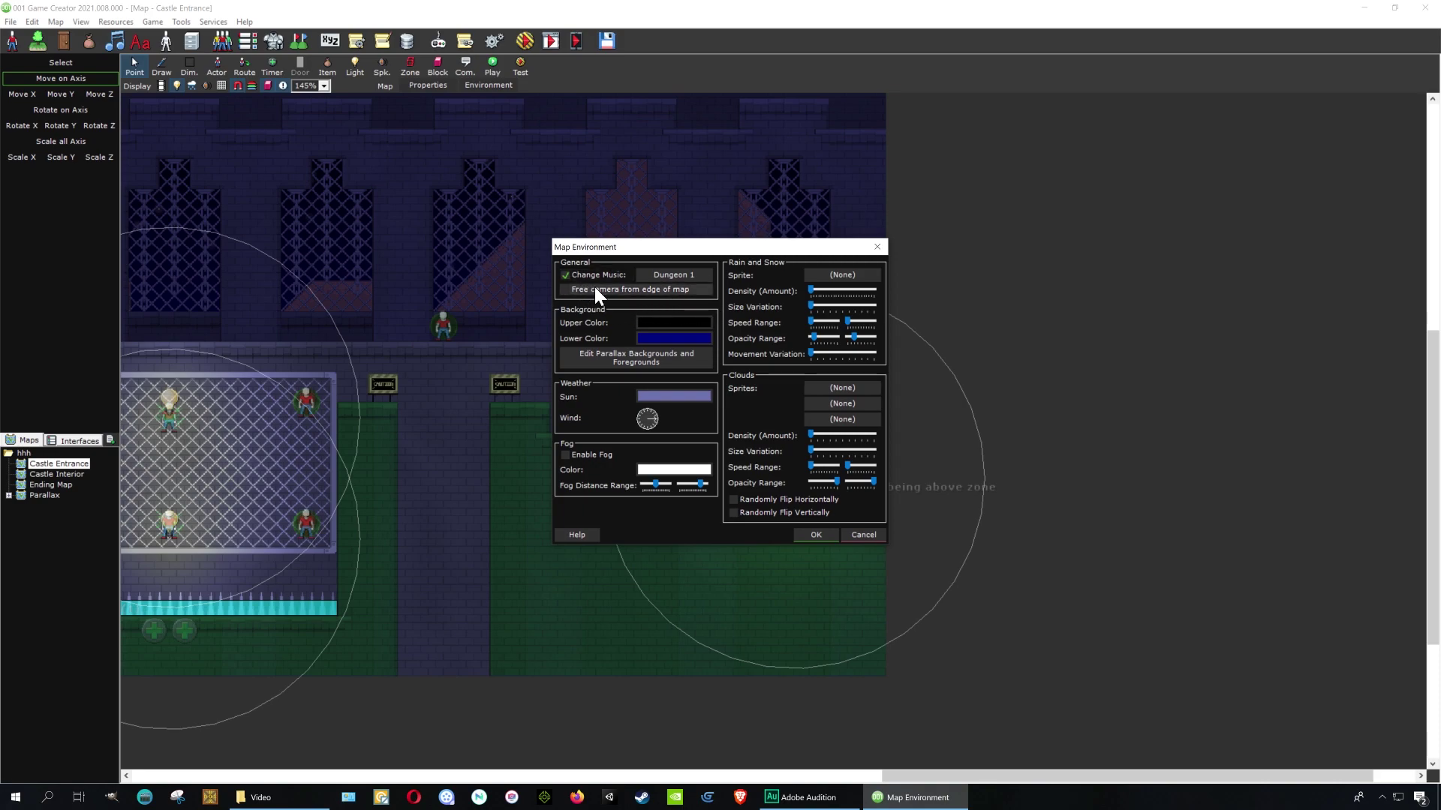
click(671, 274)
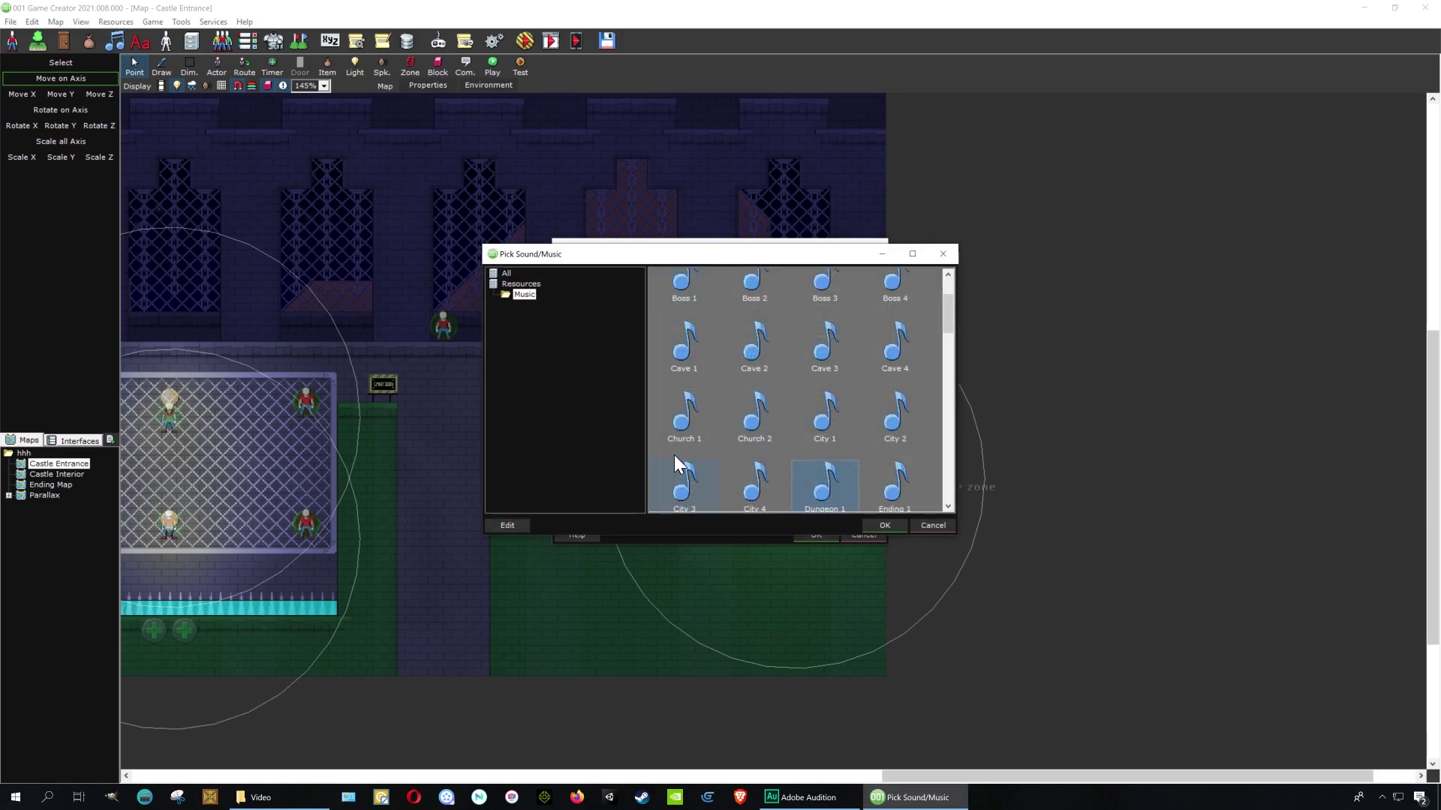
click(934, 528)
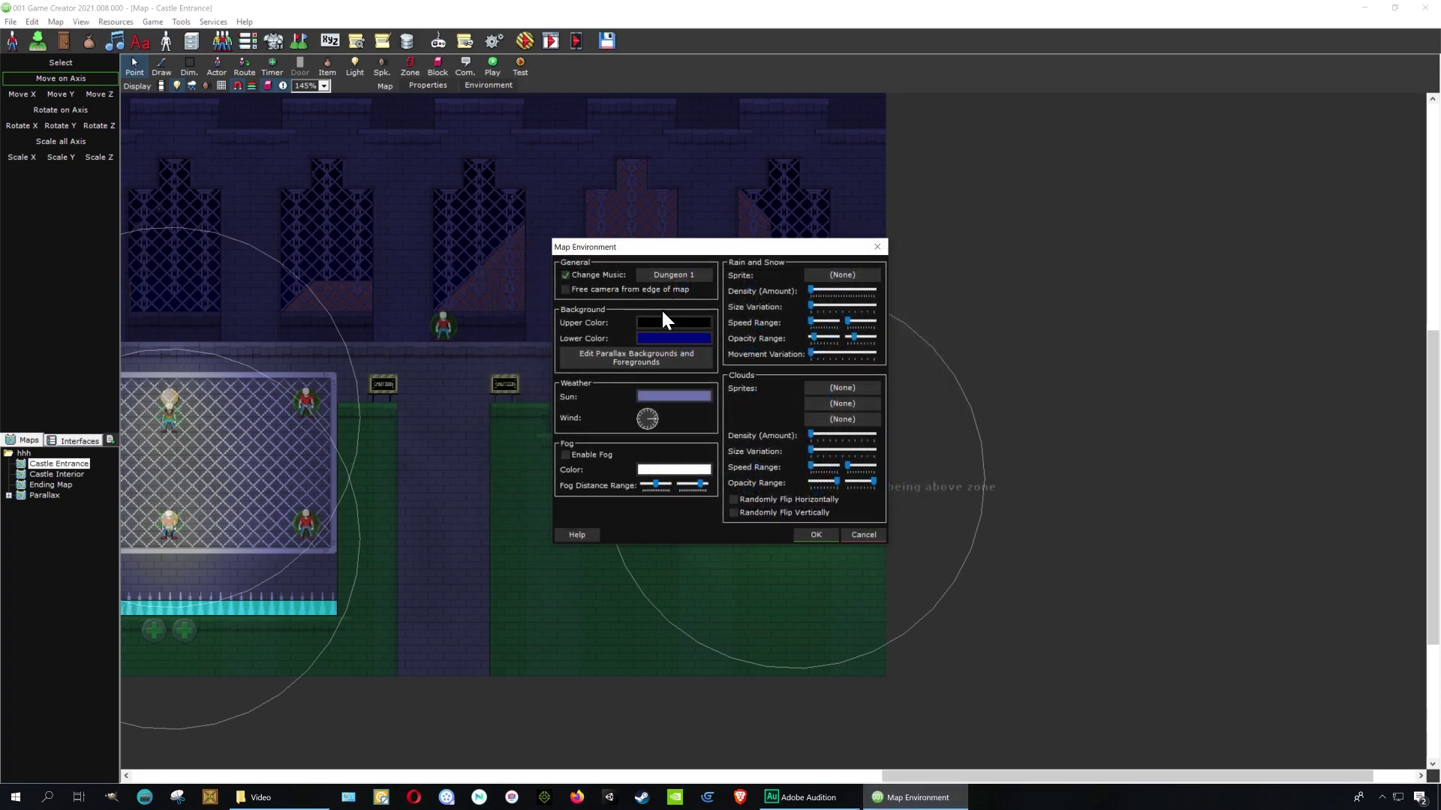
click(596, 274)
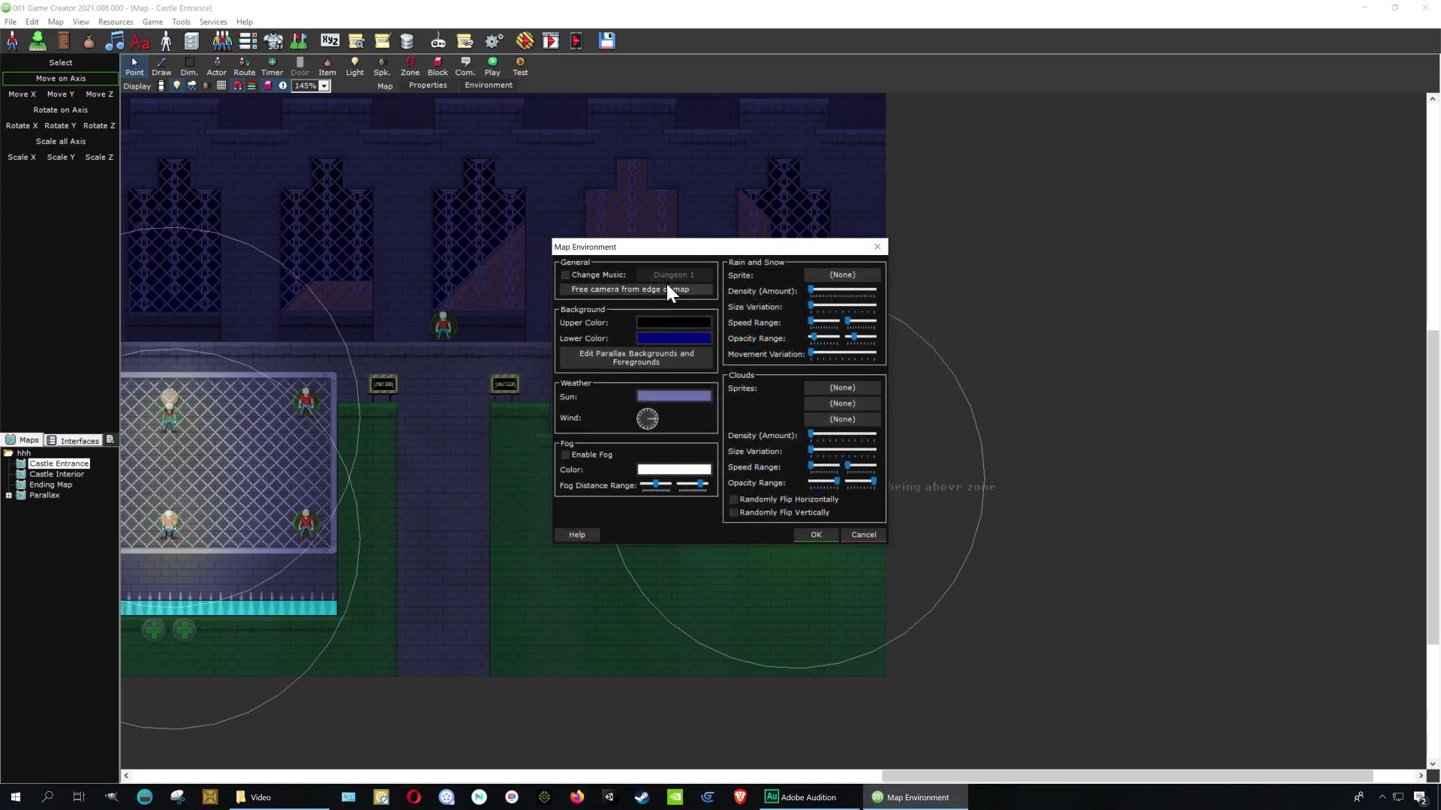
click(806, 531)
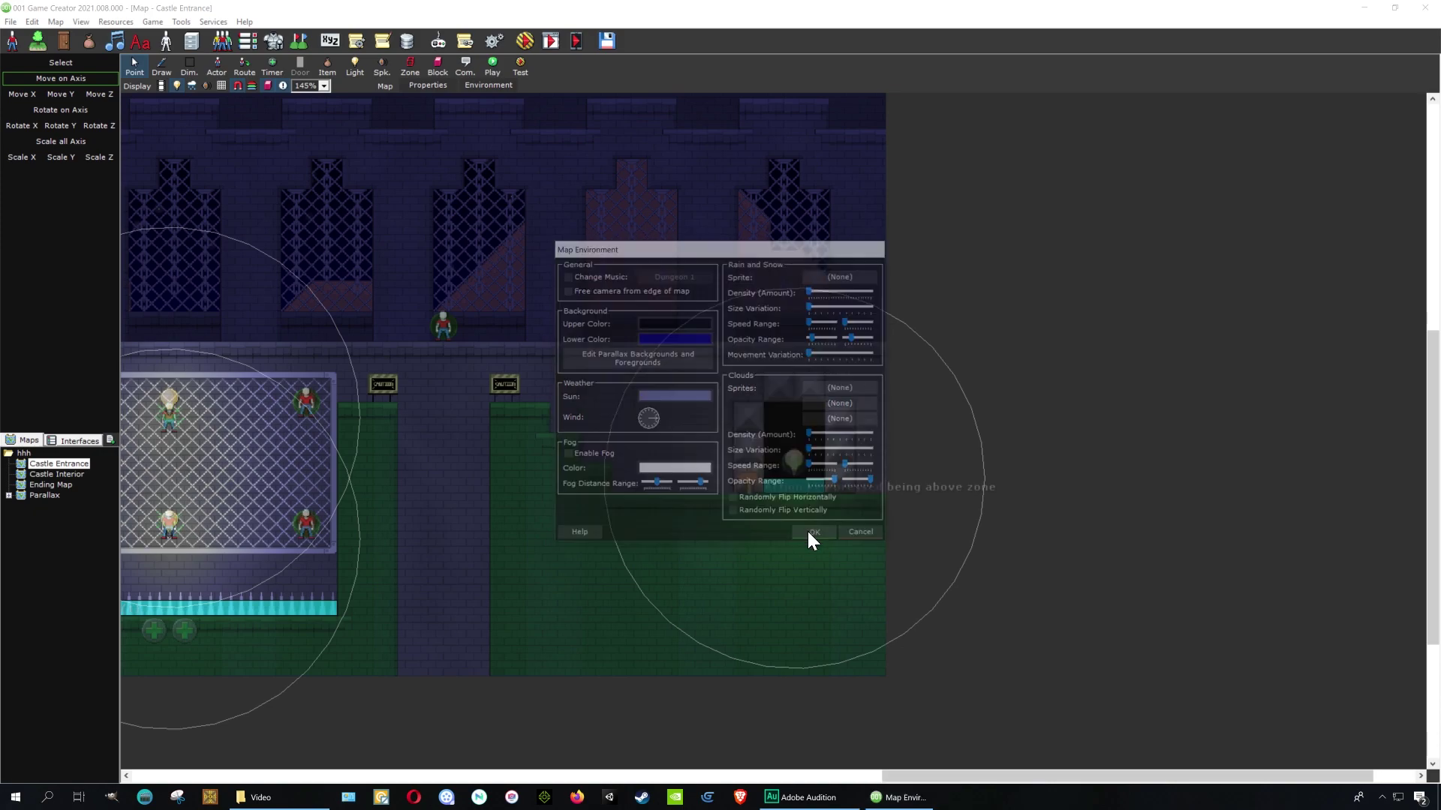
Step: Place a zone in front of the Castle Entrance doorway and open the script of its Collided with actor (Player) trigger
click(411, 65)
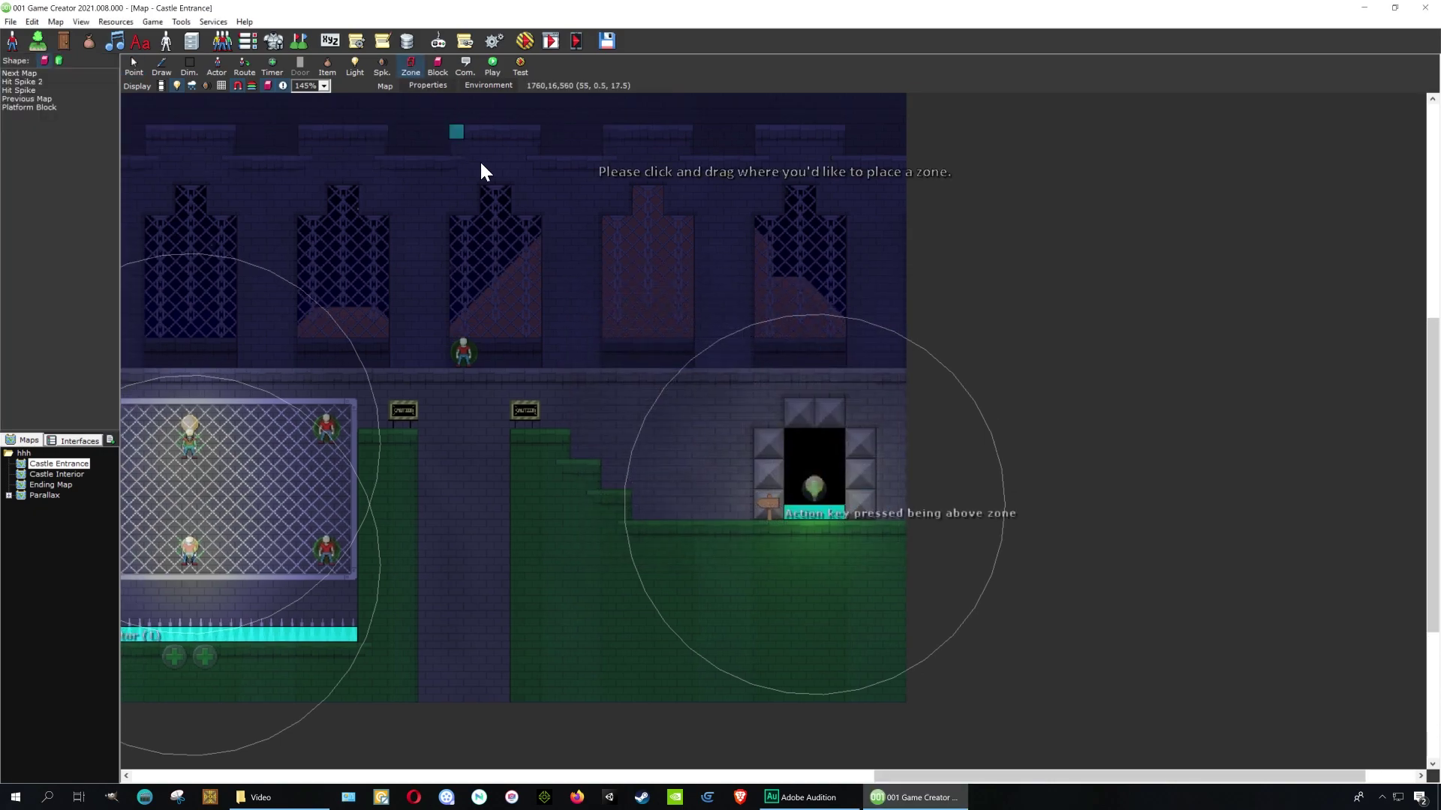
click(706, 499)
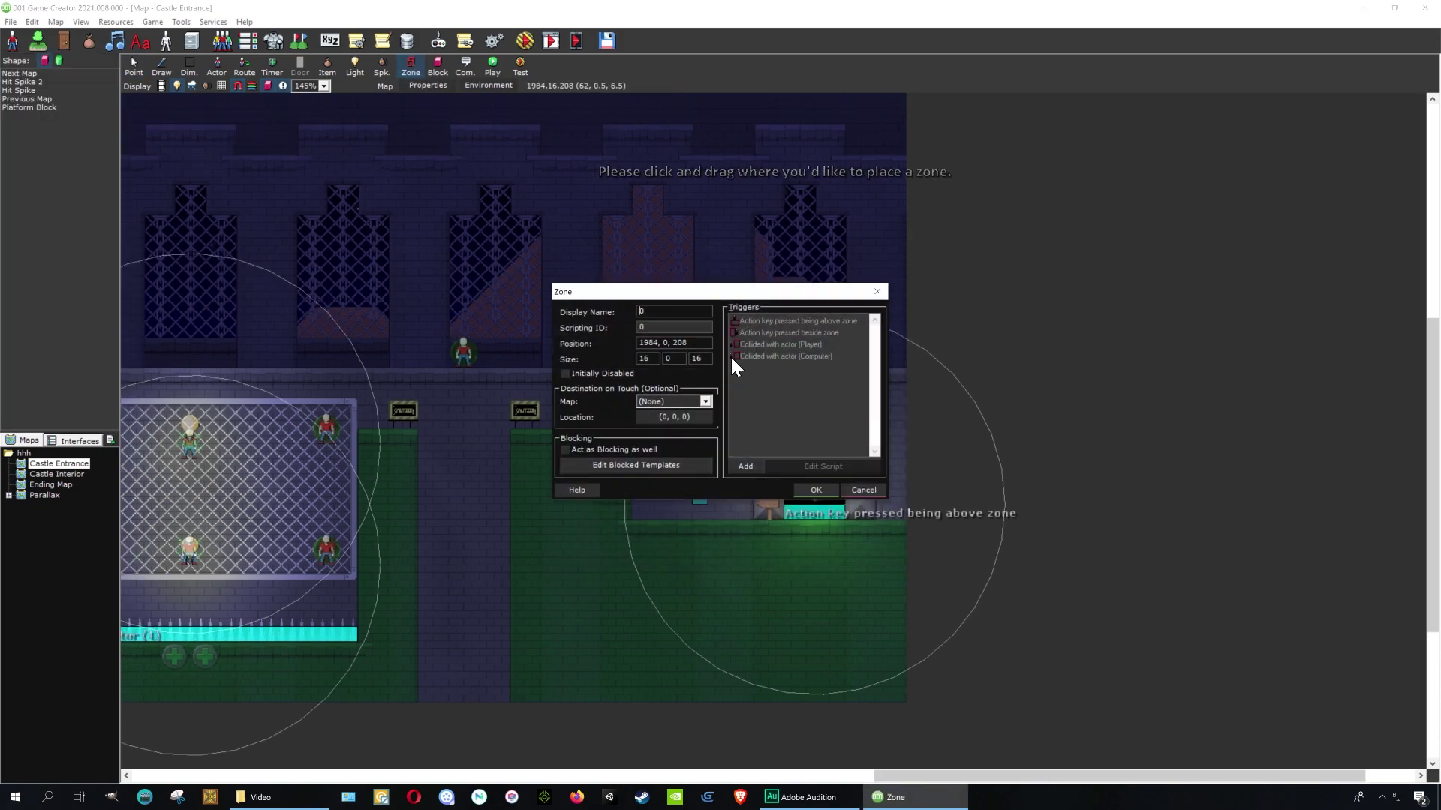
click(789, 345)
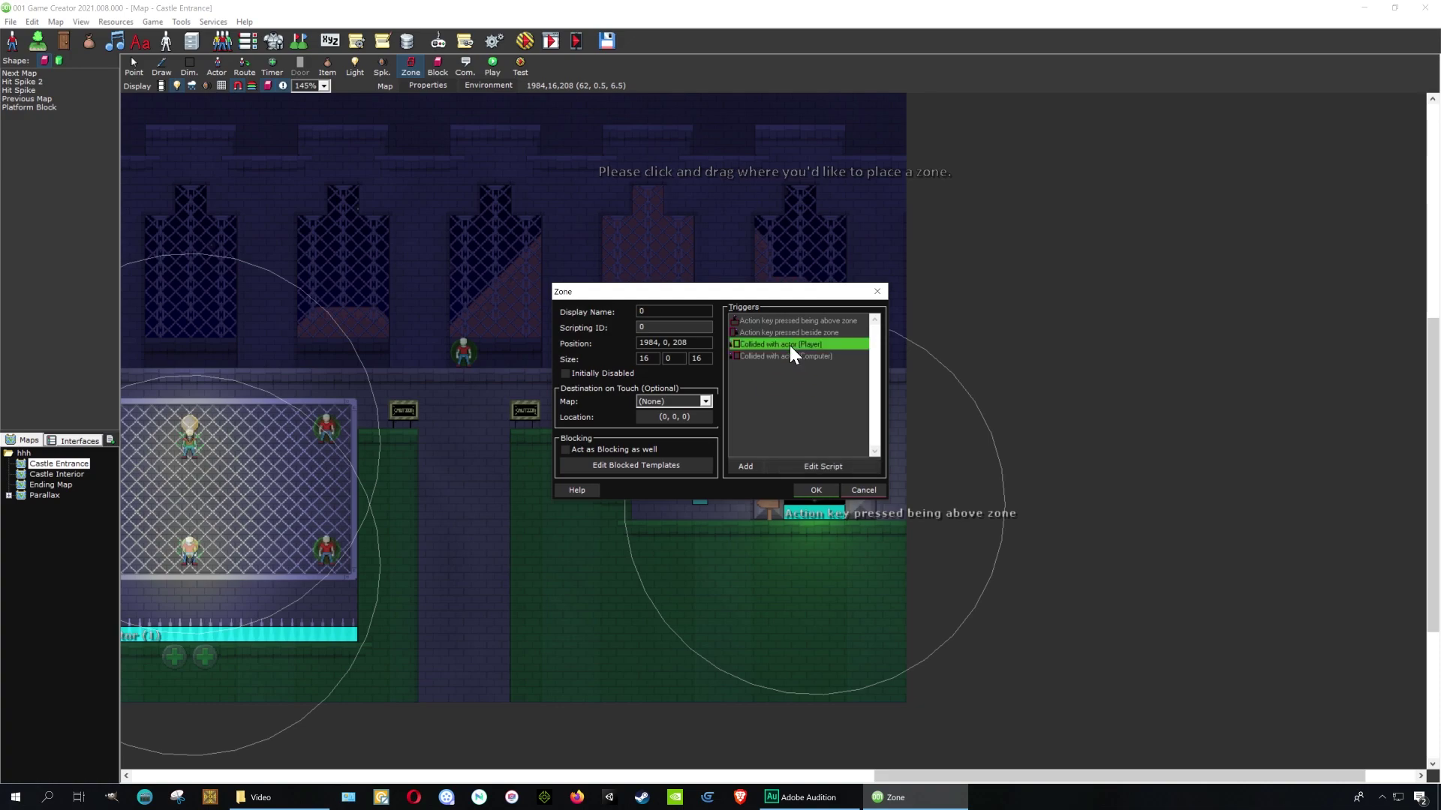
click(795, 465)
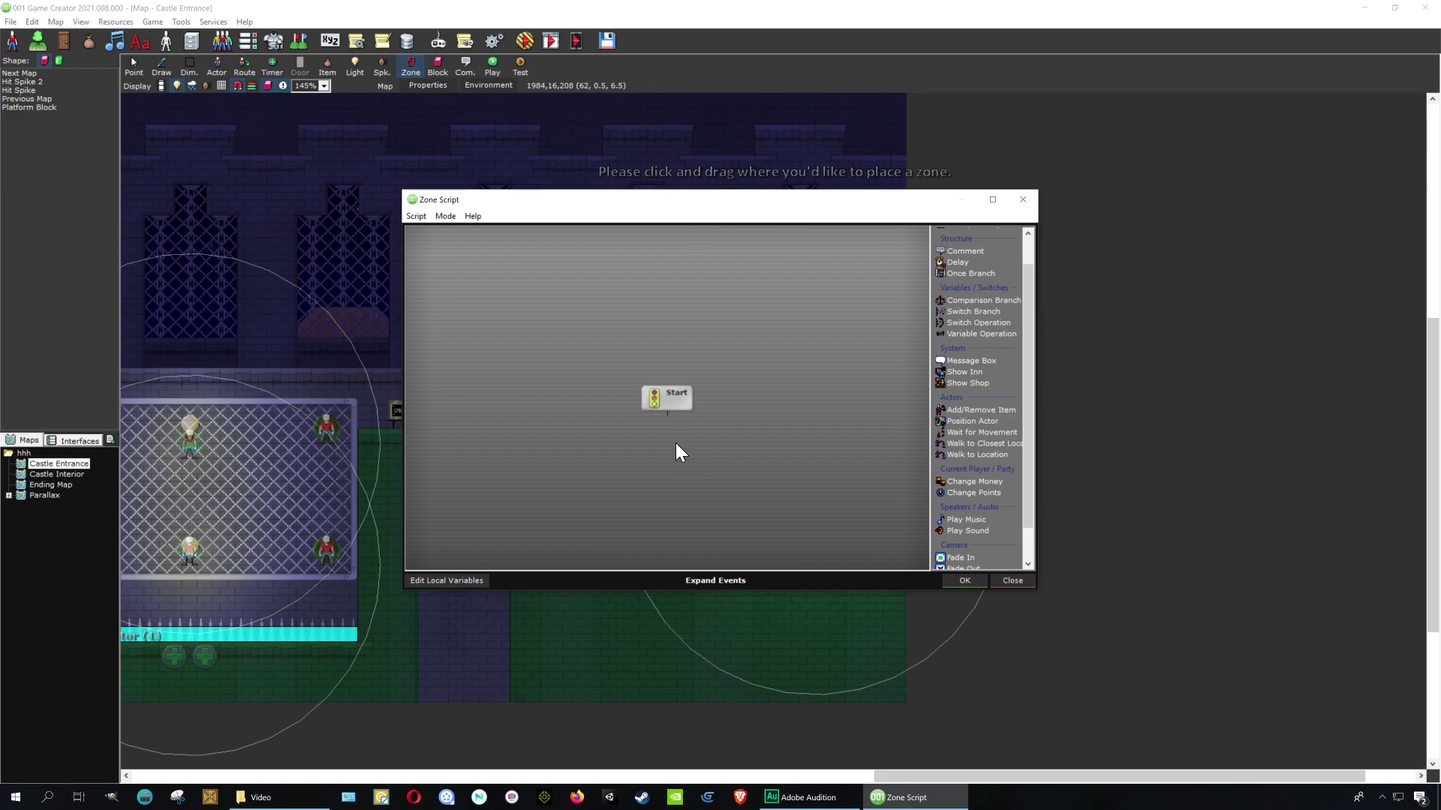
Step: Add a camera Change Zoom event with a zoom of 3 after the zone script's Start node and accept the zone
key(space)
click(446, 460)
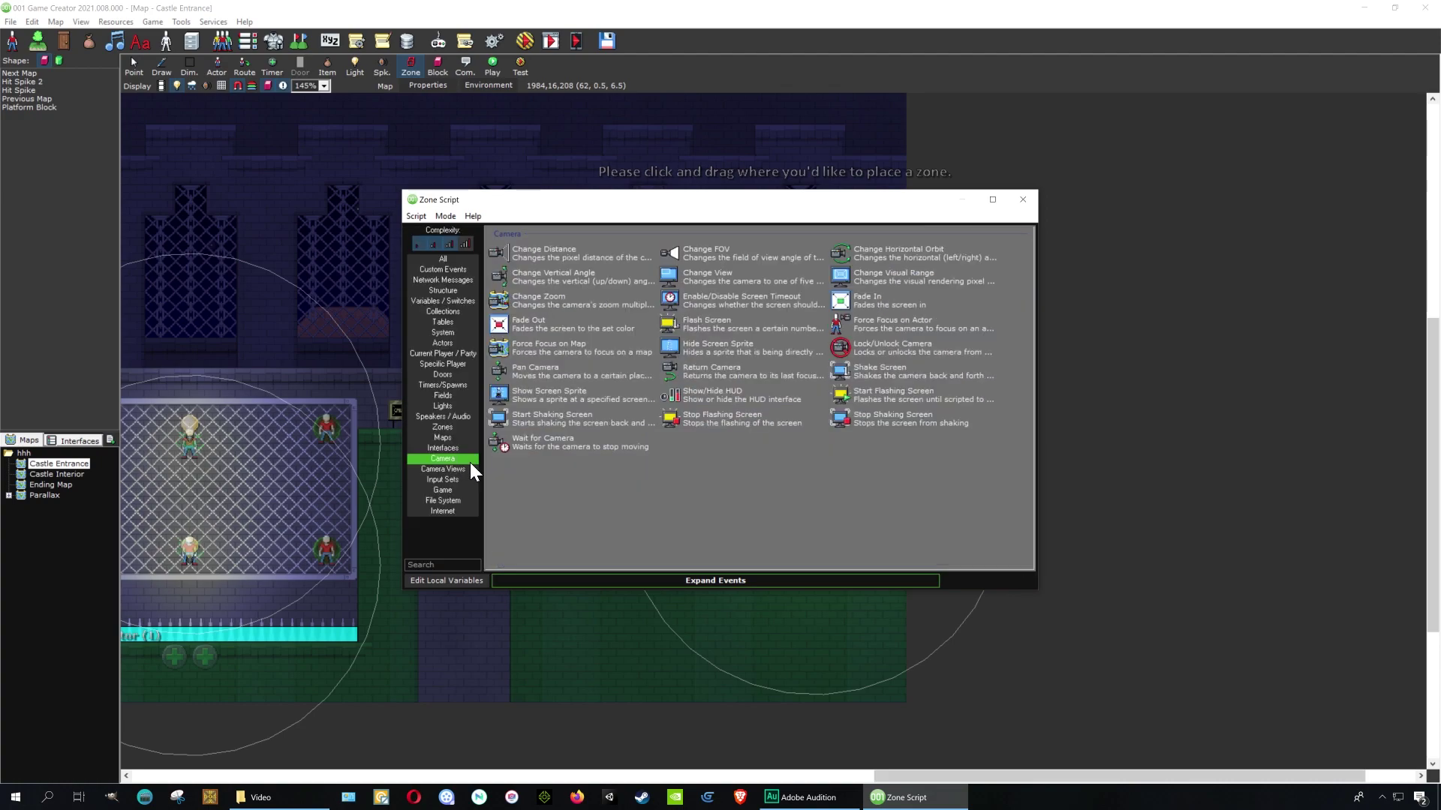
click(558, 306)
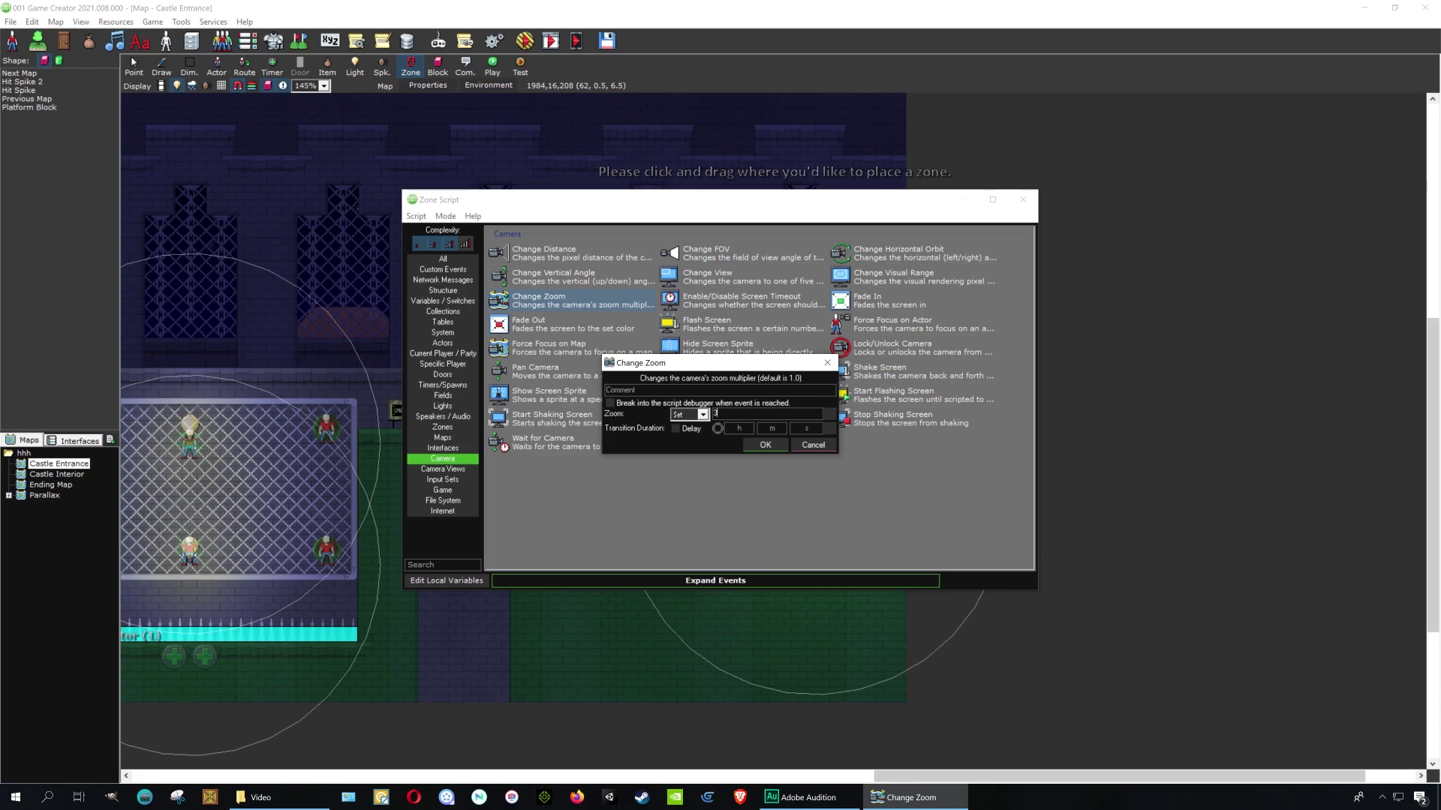
click(767, 445)
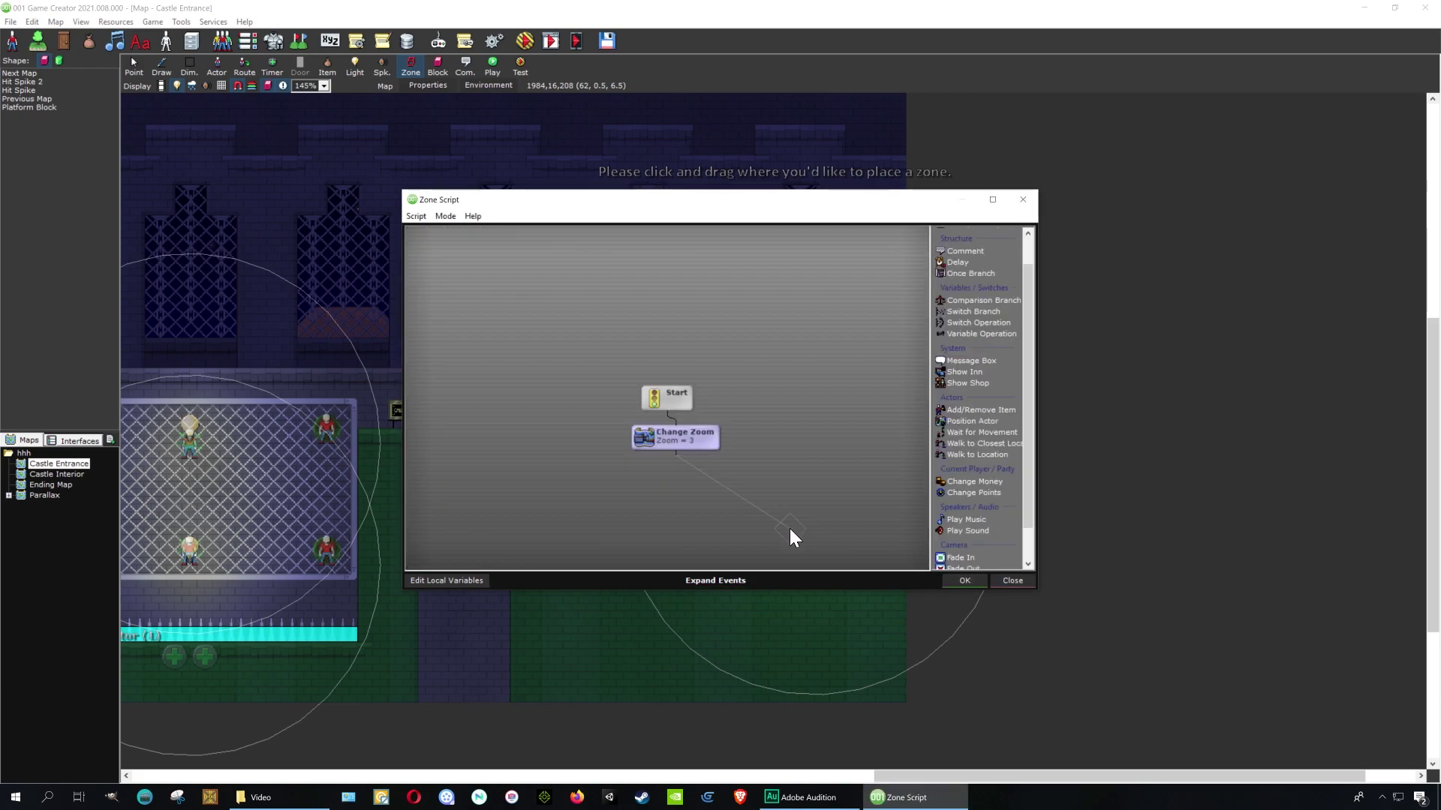
click(965, 581)
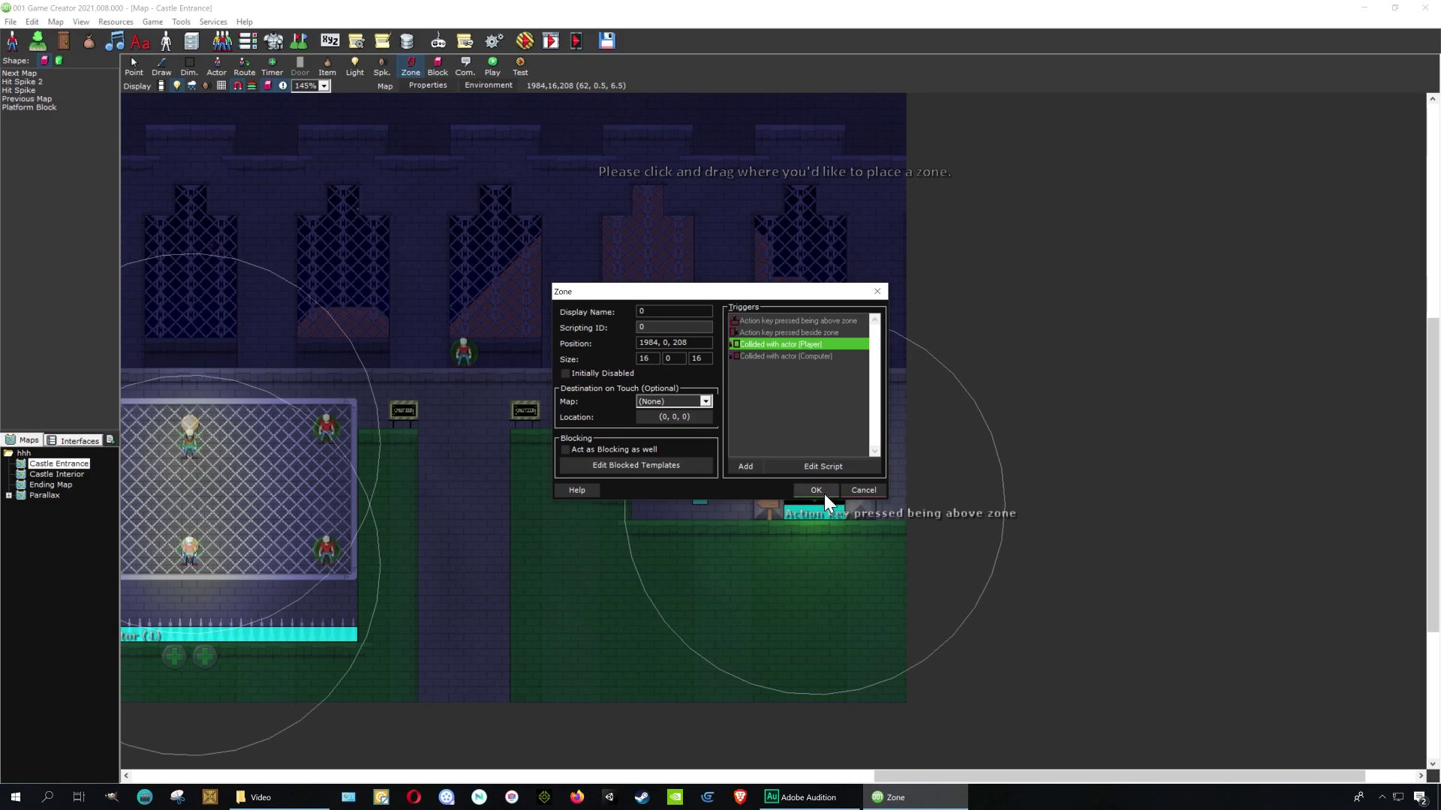
click(816, 490)
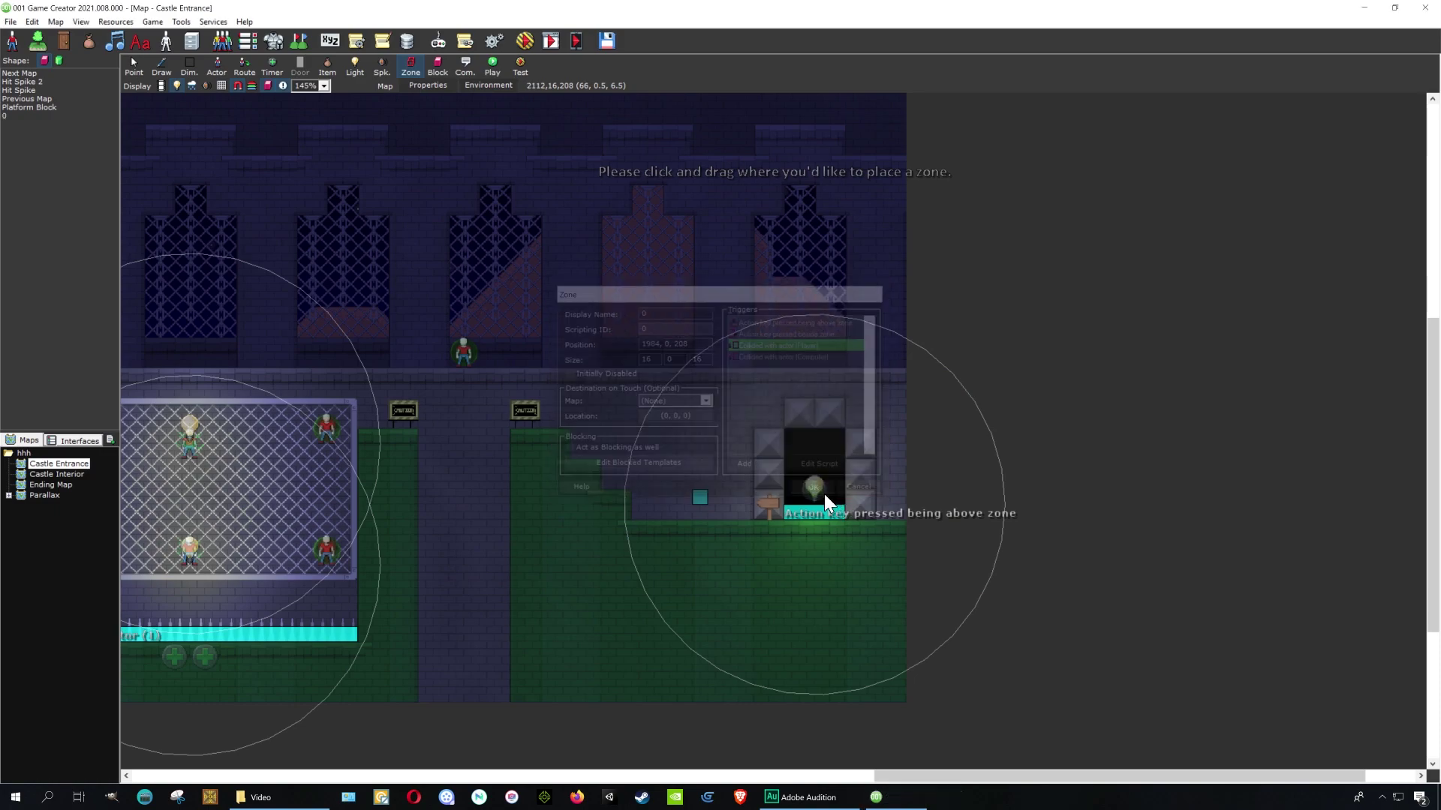
Step: Enlarge the new zone into a wide column beside the doorway, reaching from the floor to above the windows
click(134, 66)
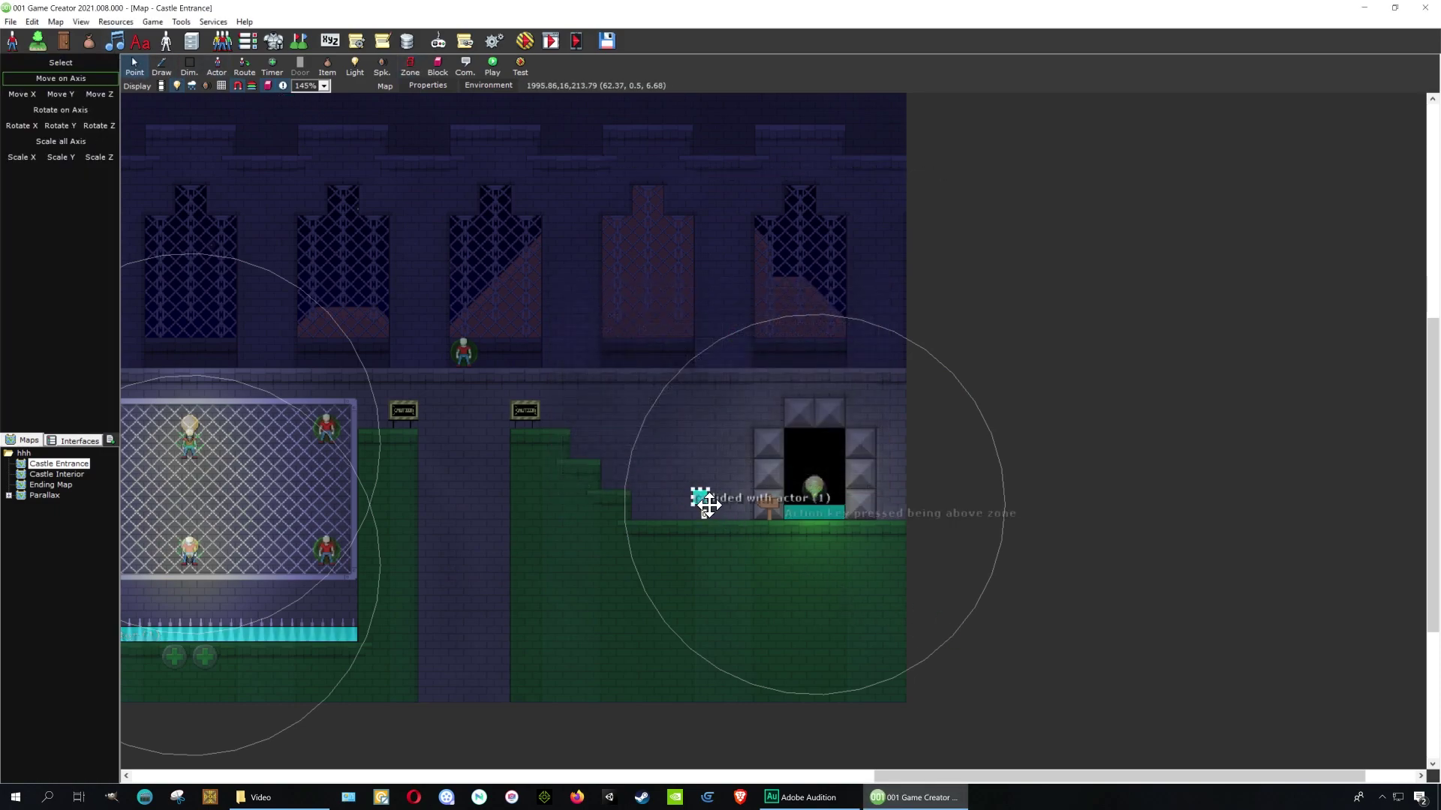
drag(712, 510, 686, 133)
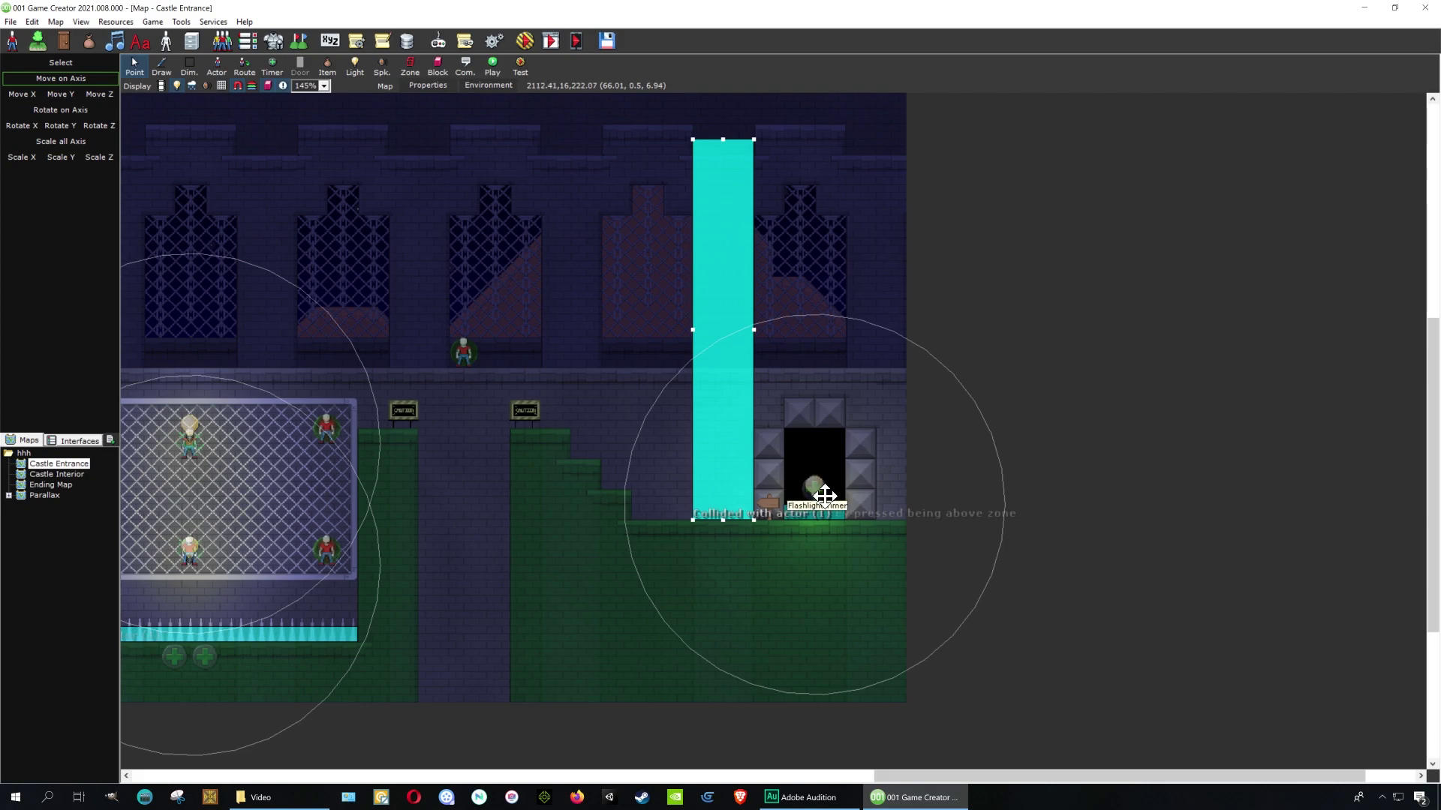
click(939, 493)
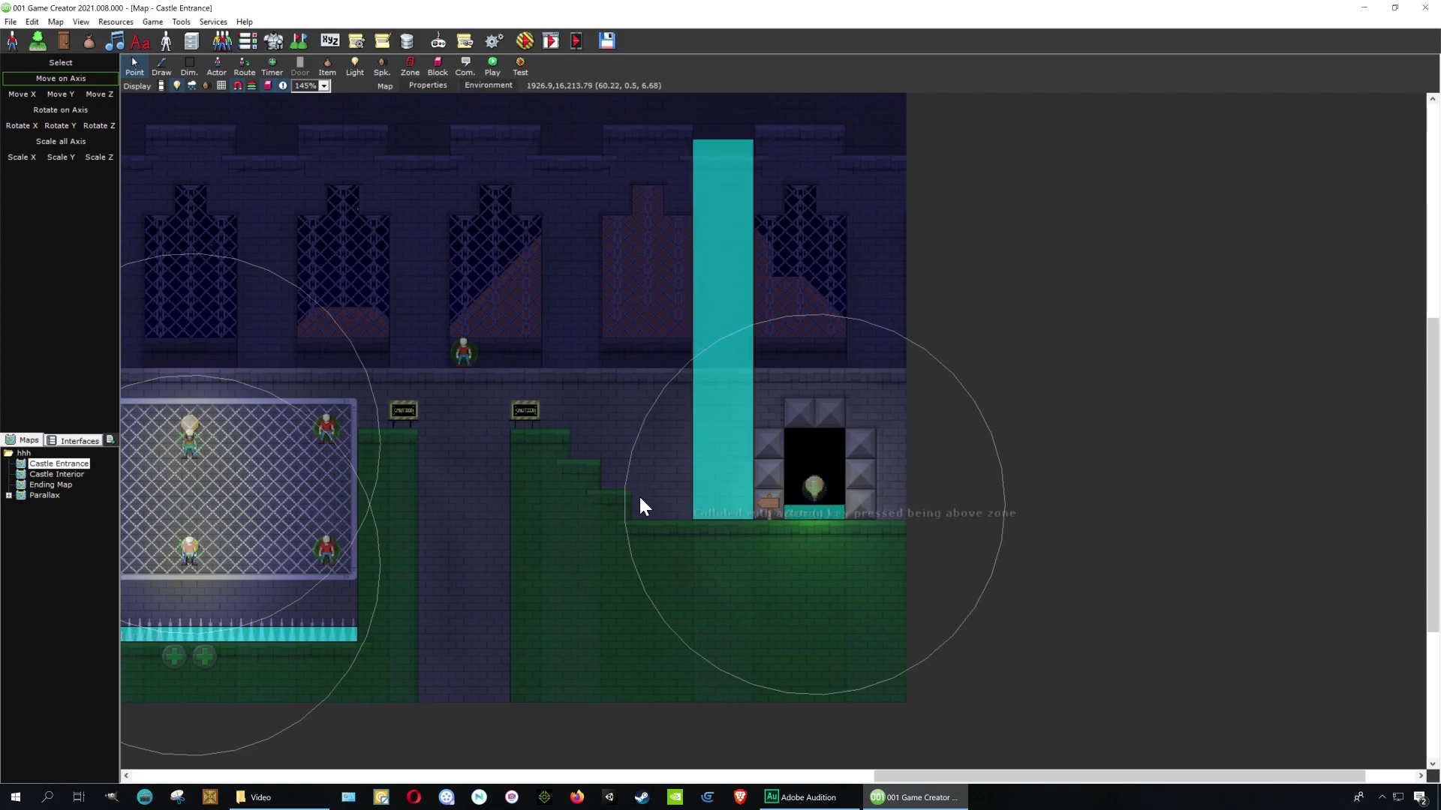
Step: Launch the Web game test with the map changes saved and start a new game
click(524, 41)
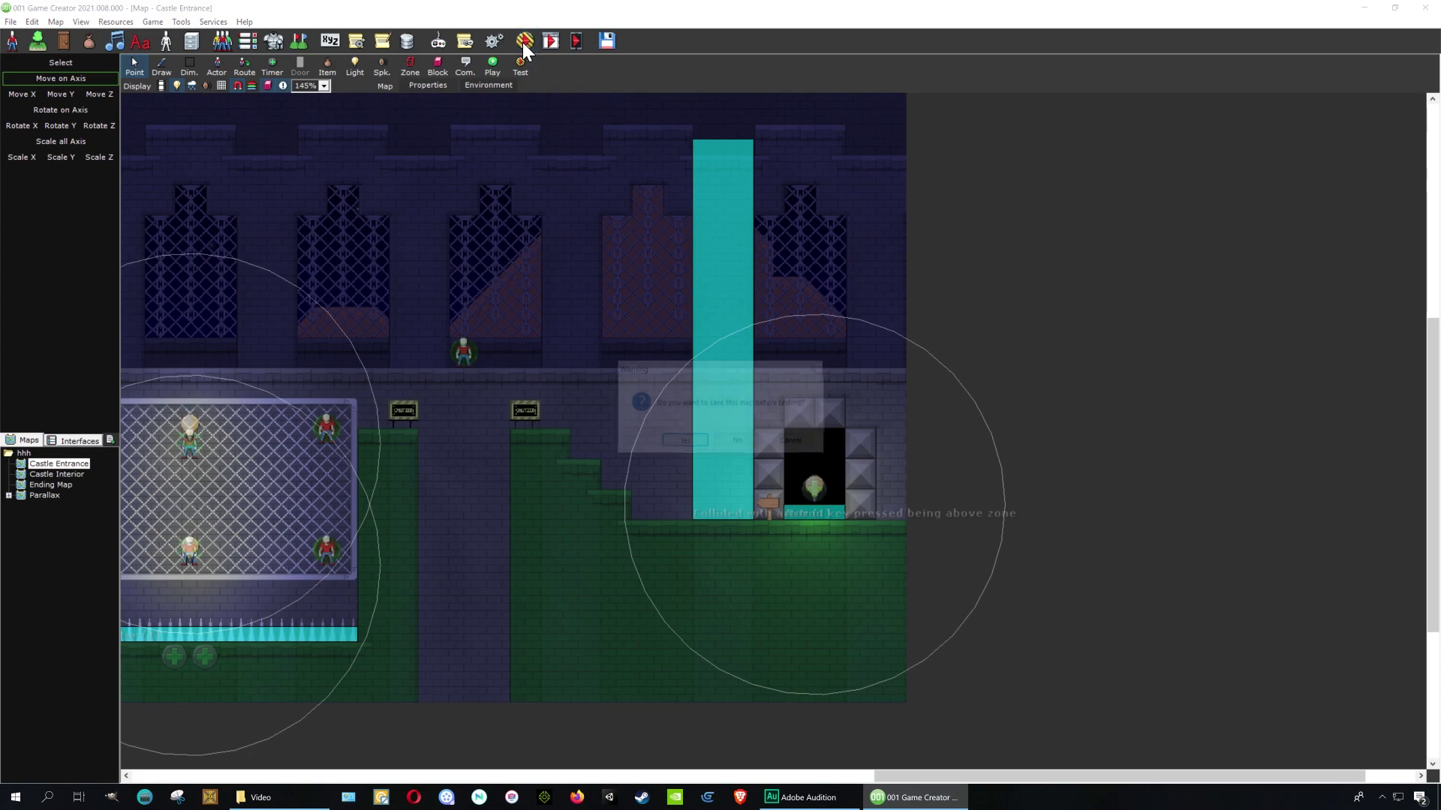
click(702, 439)
click(823, 490)
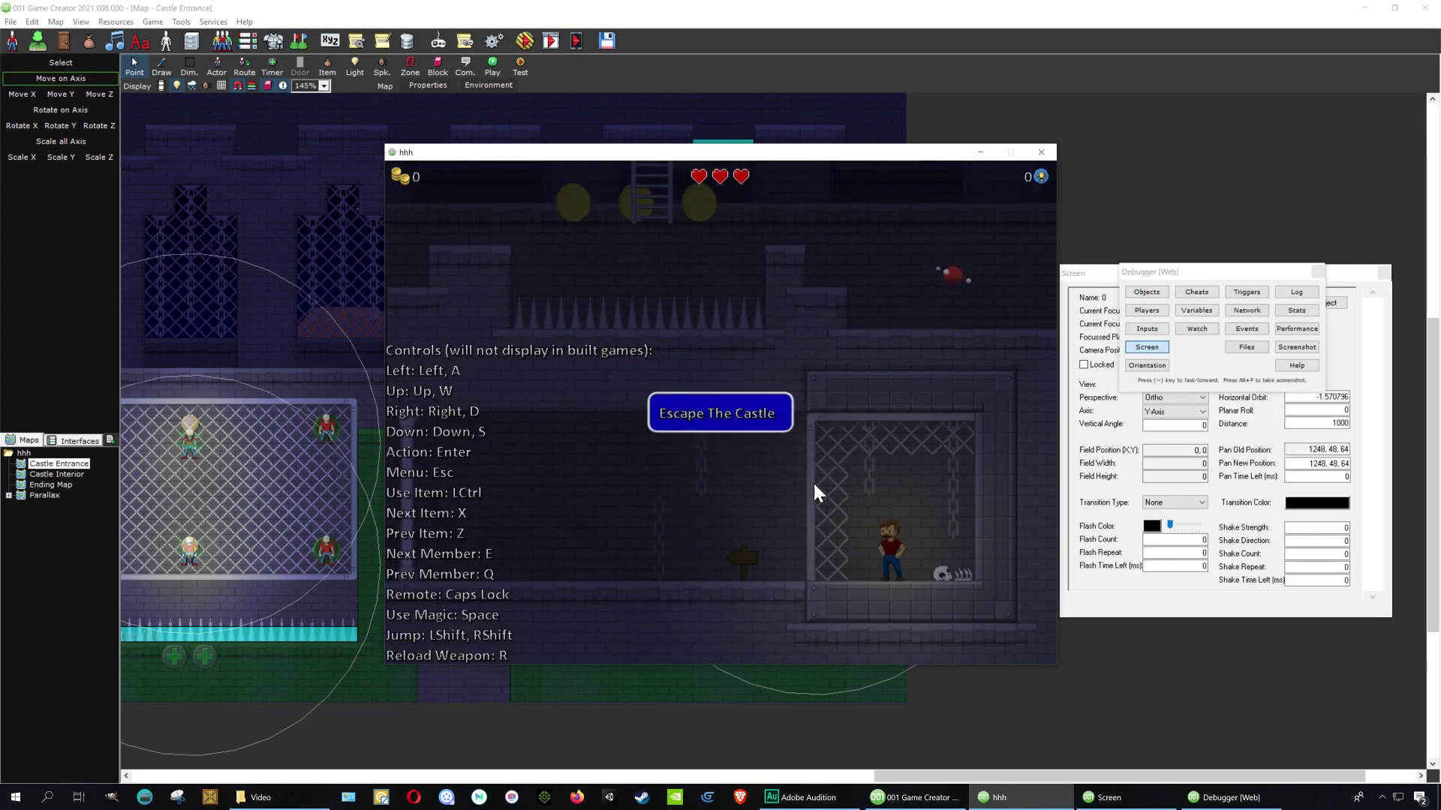
Step: Play through the castle interior, climbing the ladder and crossing the lava platforms, and enter the far doorway
key(Left)
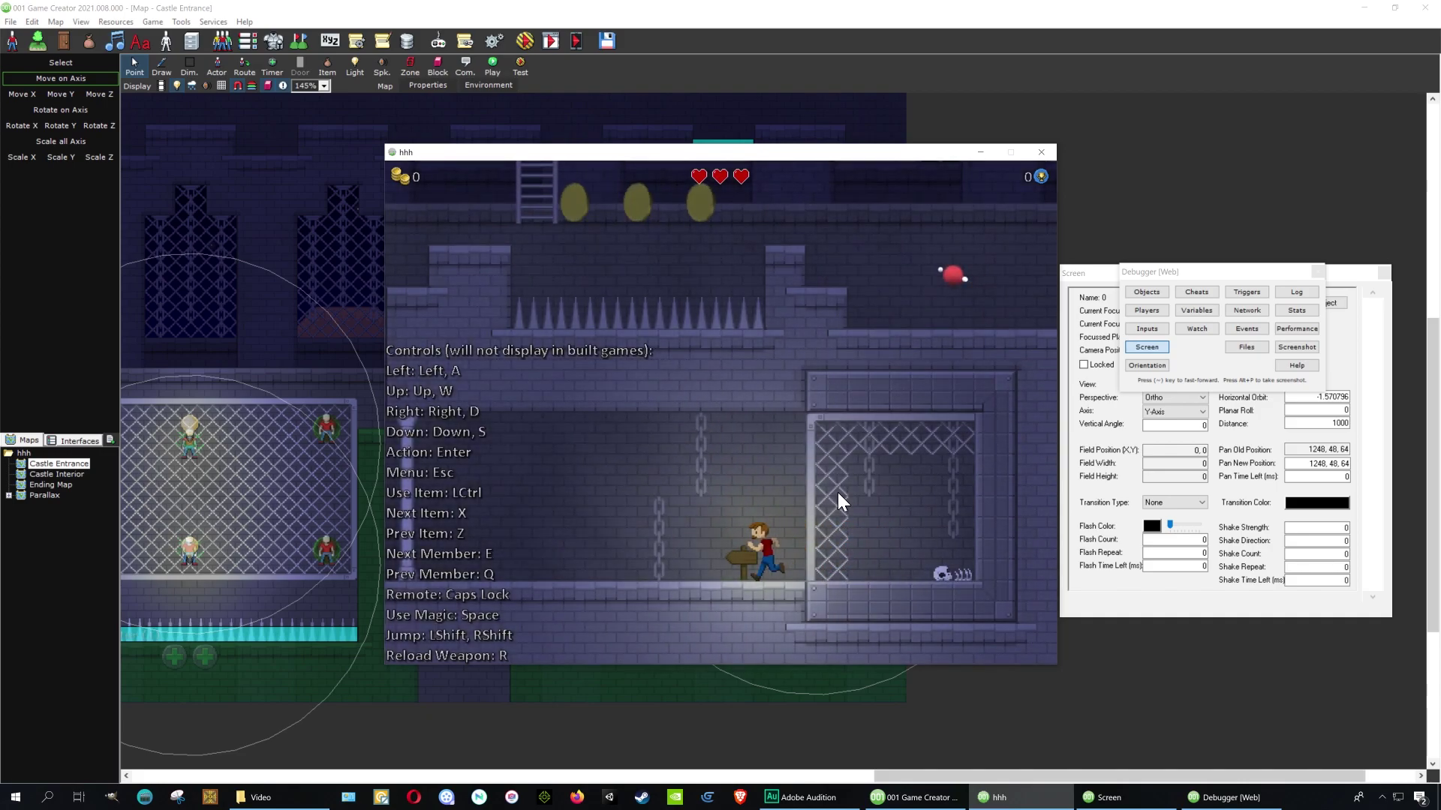
key(shift)
key(Left)
key(Up)
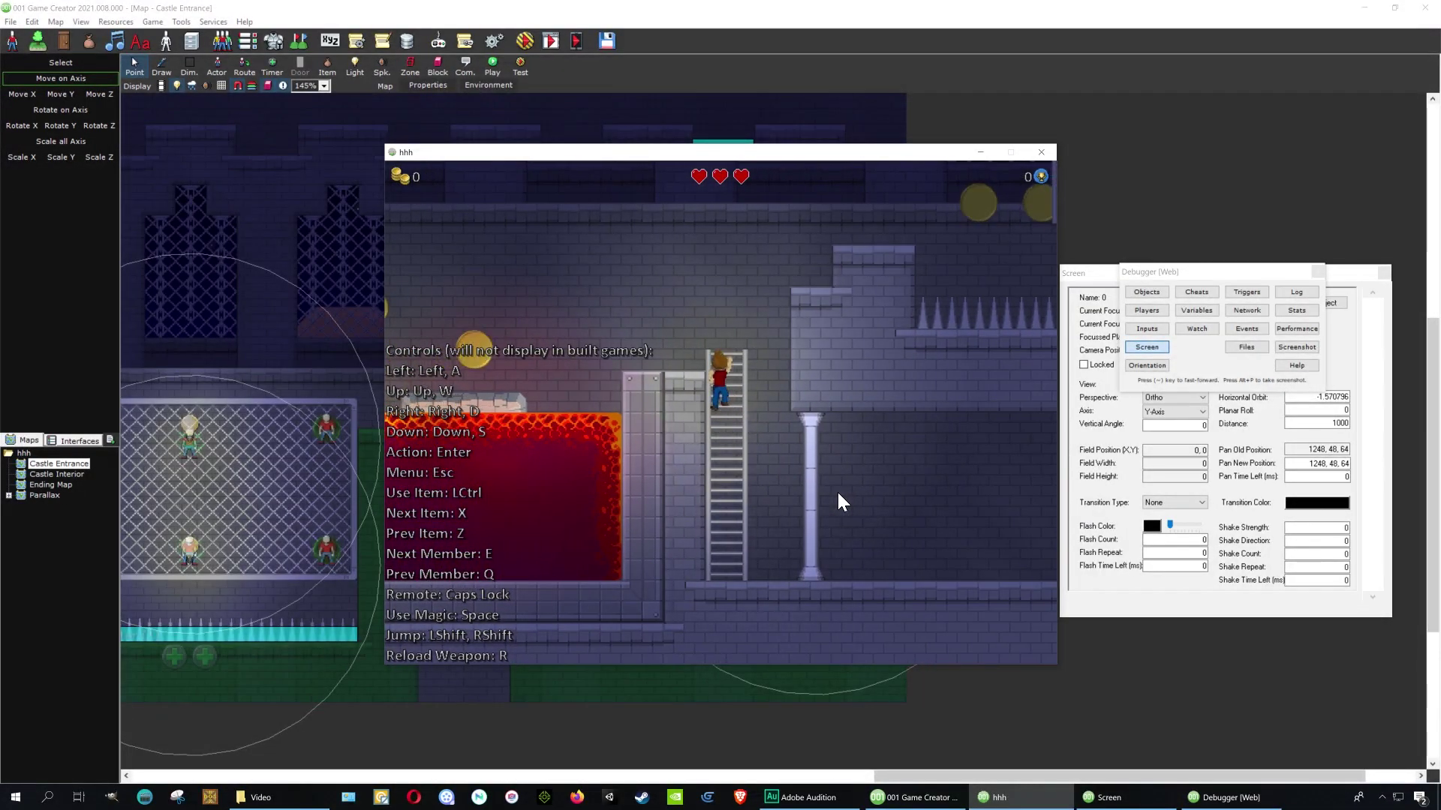
key(Left)
key(shift)
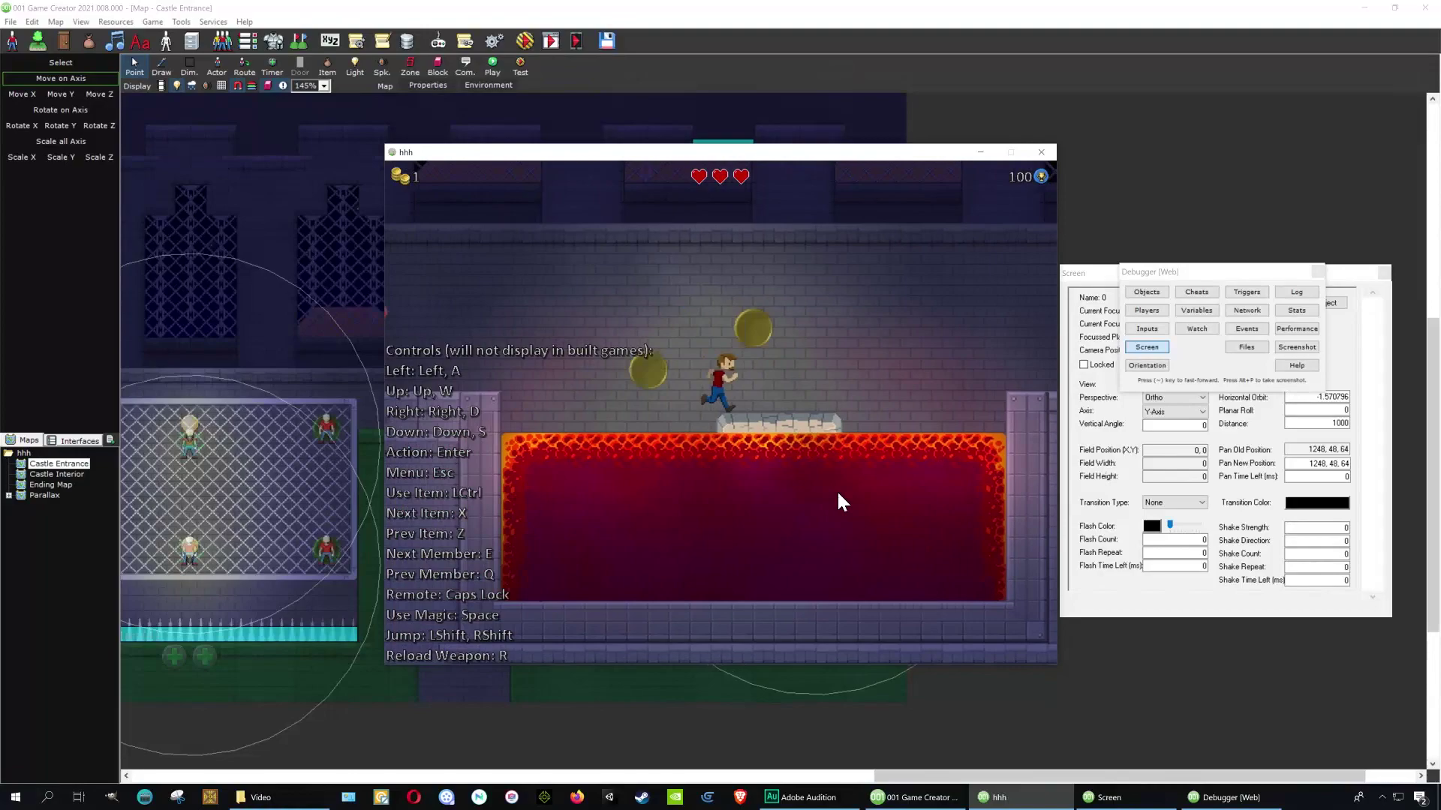
key(Left)
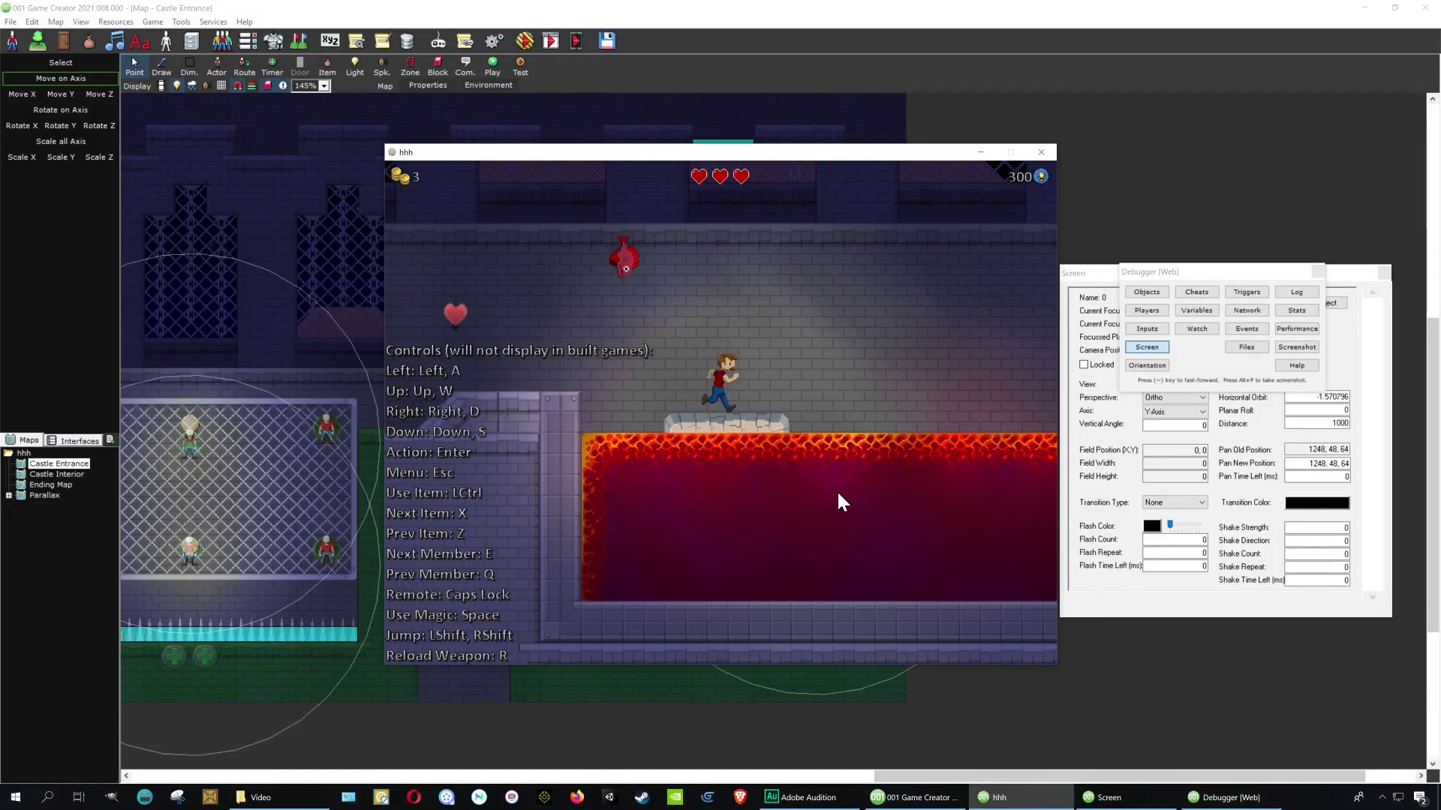
key(Left)
key(shift)
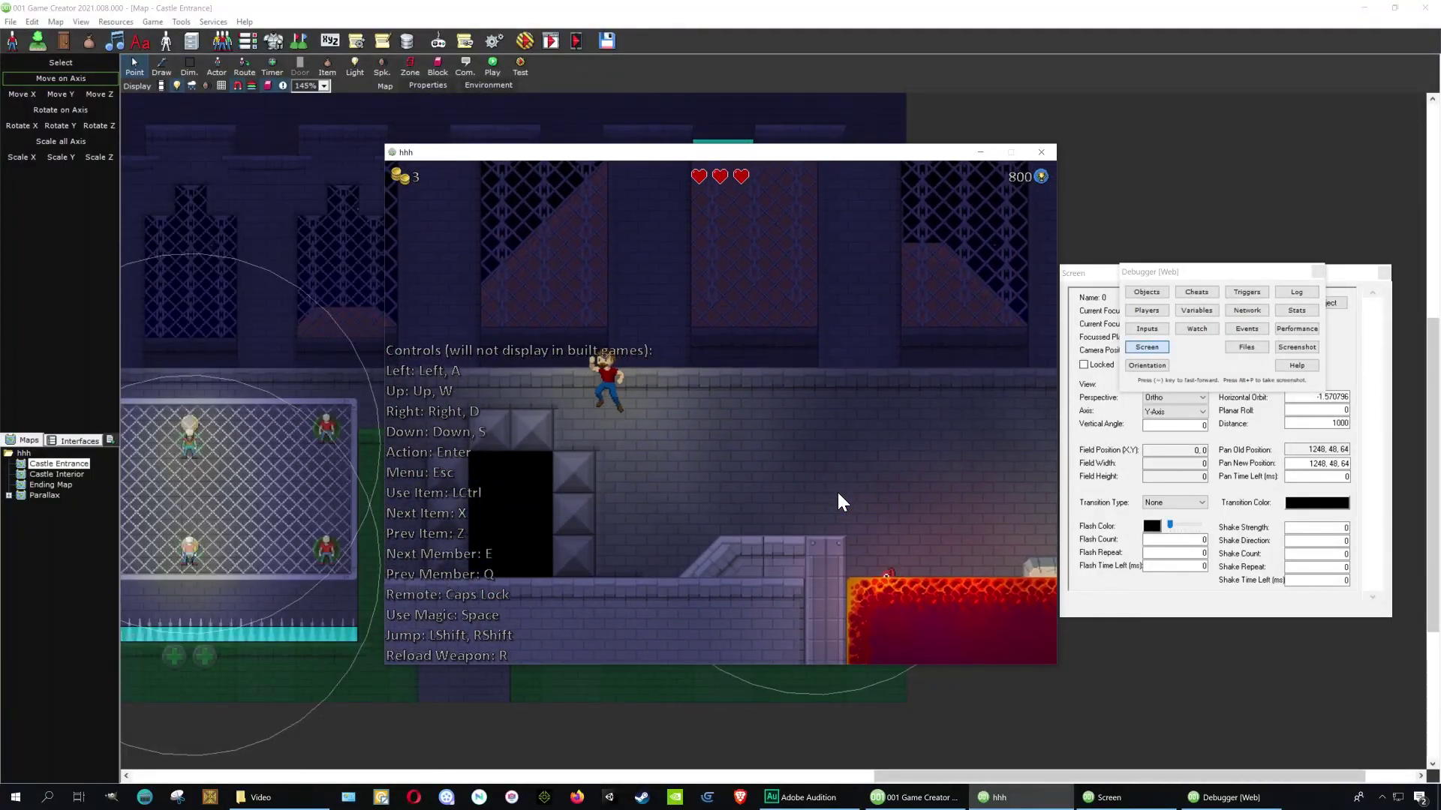
key(Up)
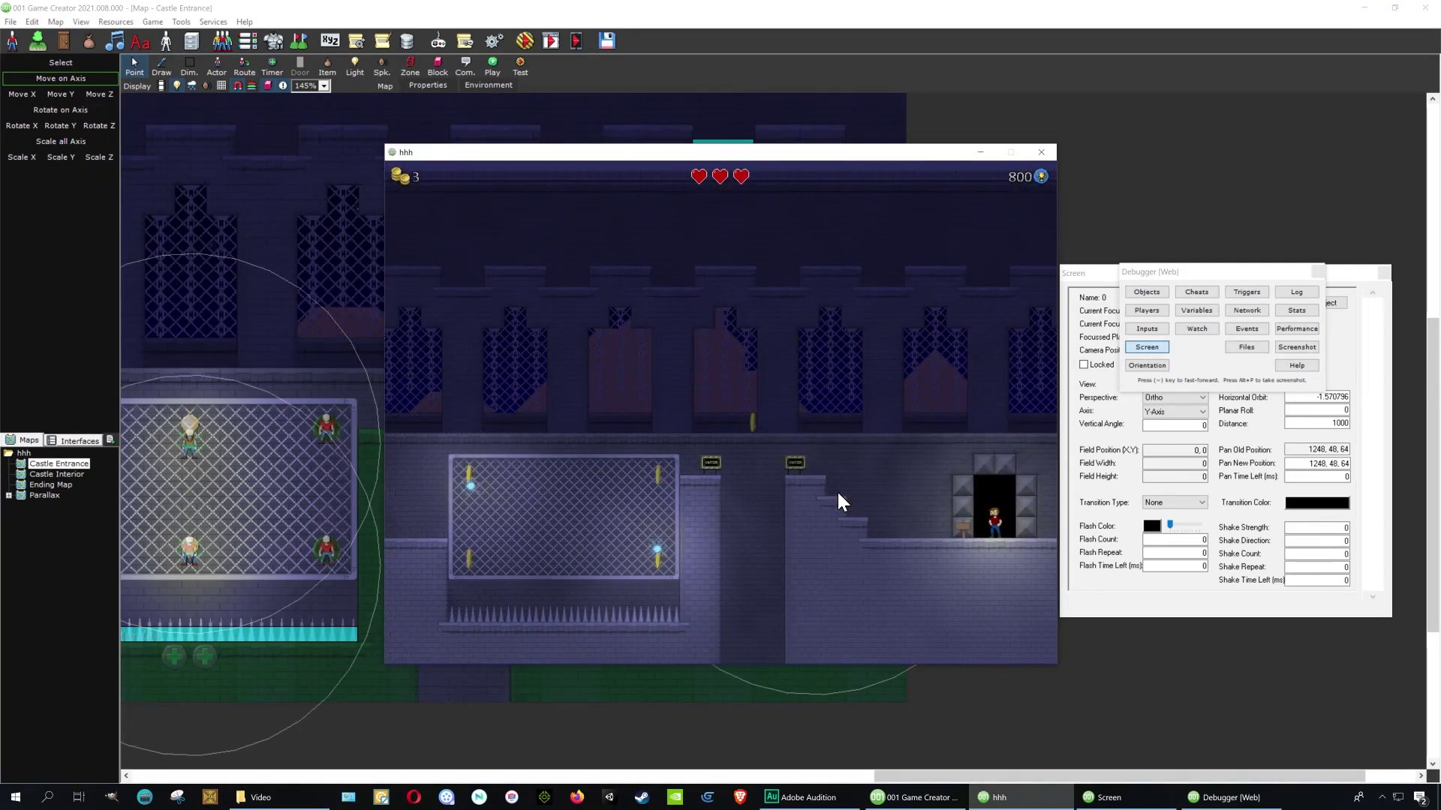
Step: Walk the player back and forth between the Castle Entrance doorway and stairs to test the zoom zone, and close the game test
key(Right)
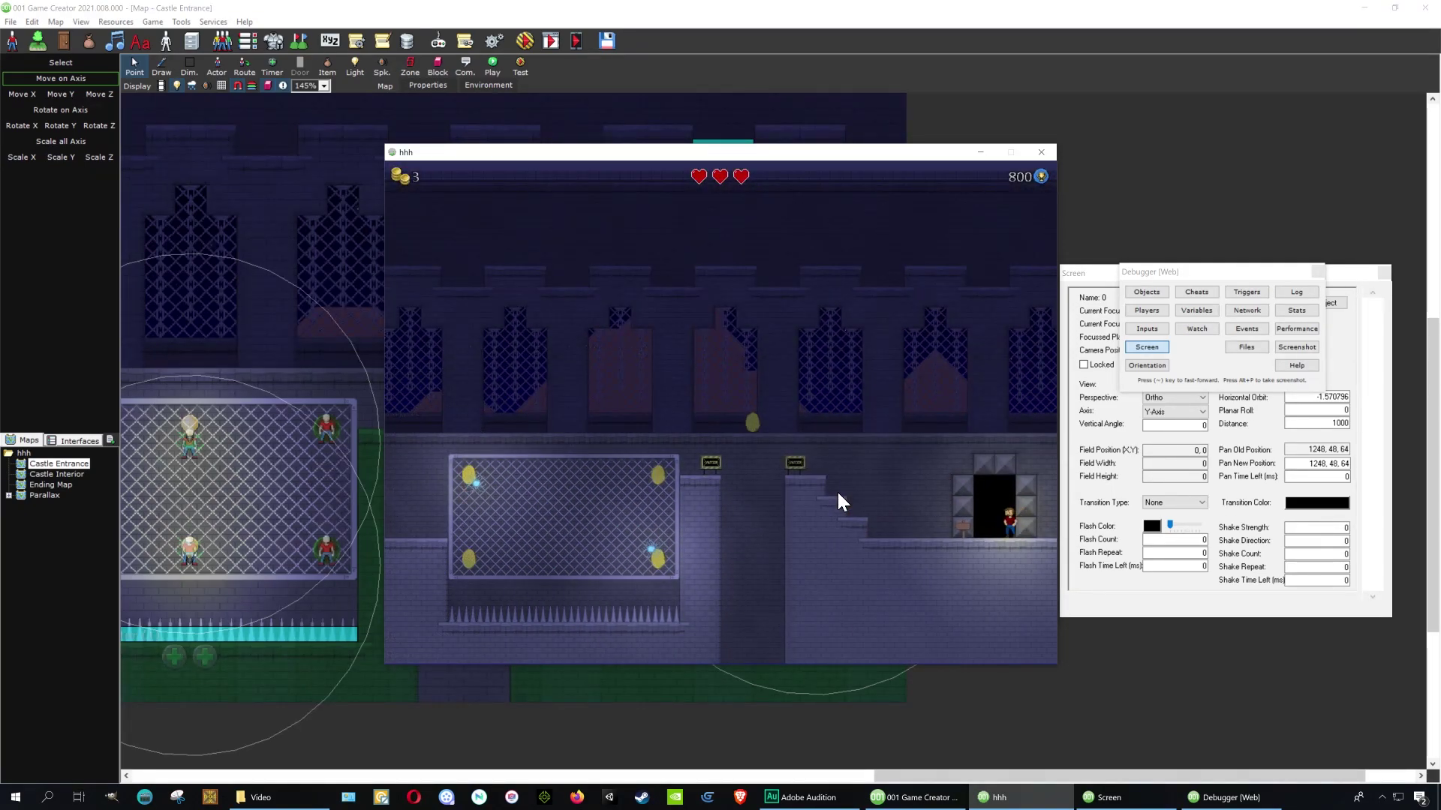
key(Left)
key(Left)
key(space)
key(Right)
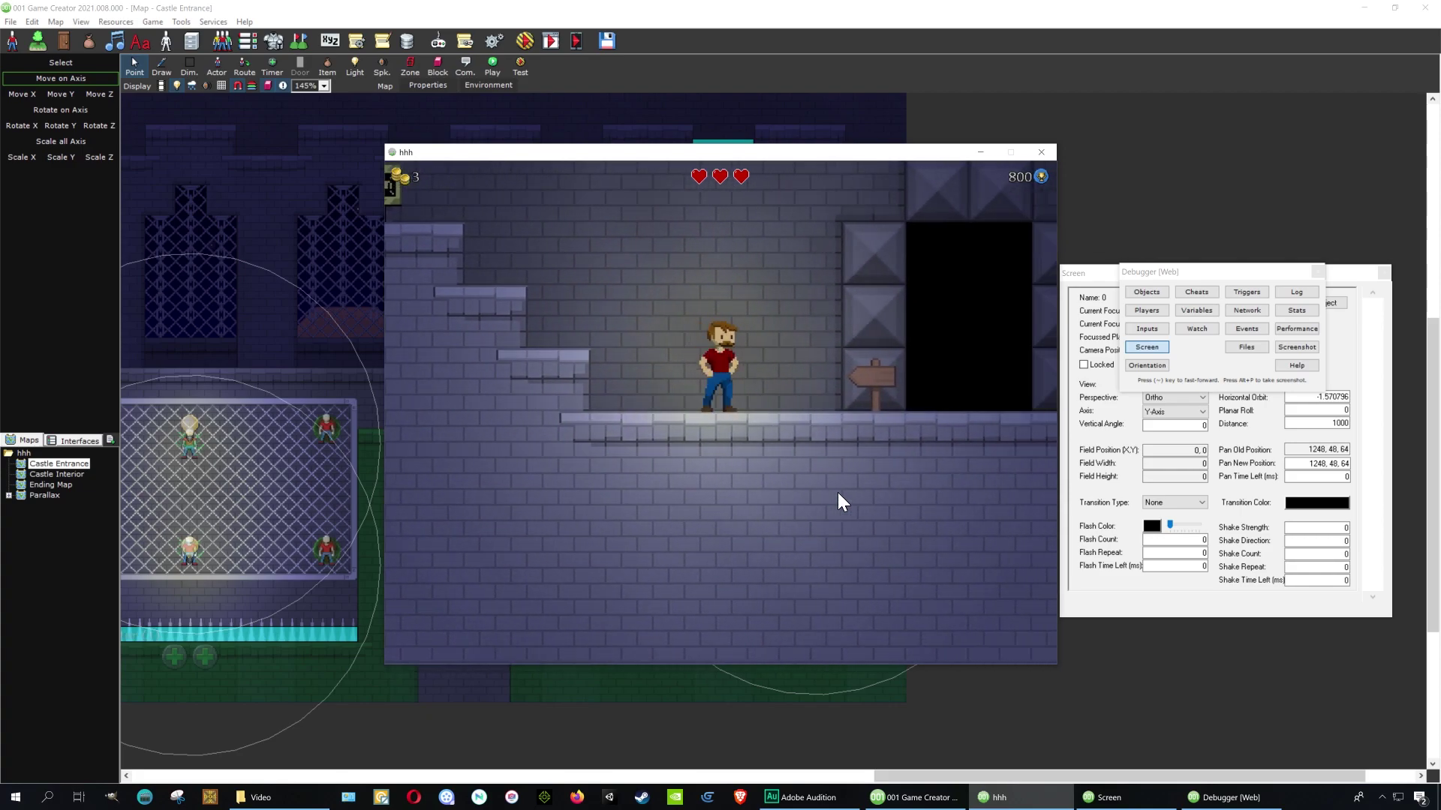
key(Left)
key(Right)
key(space)
key(Left)
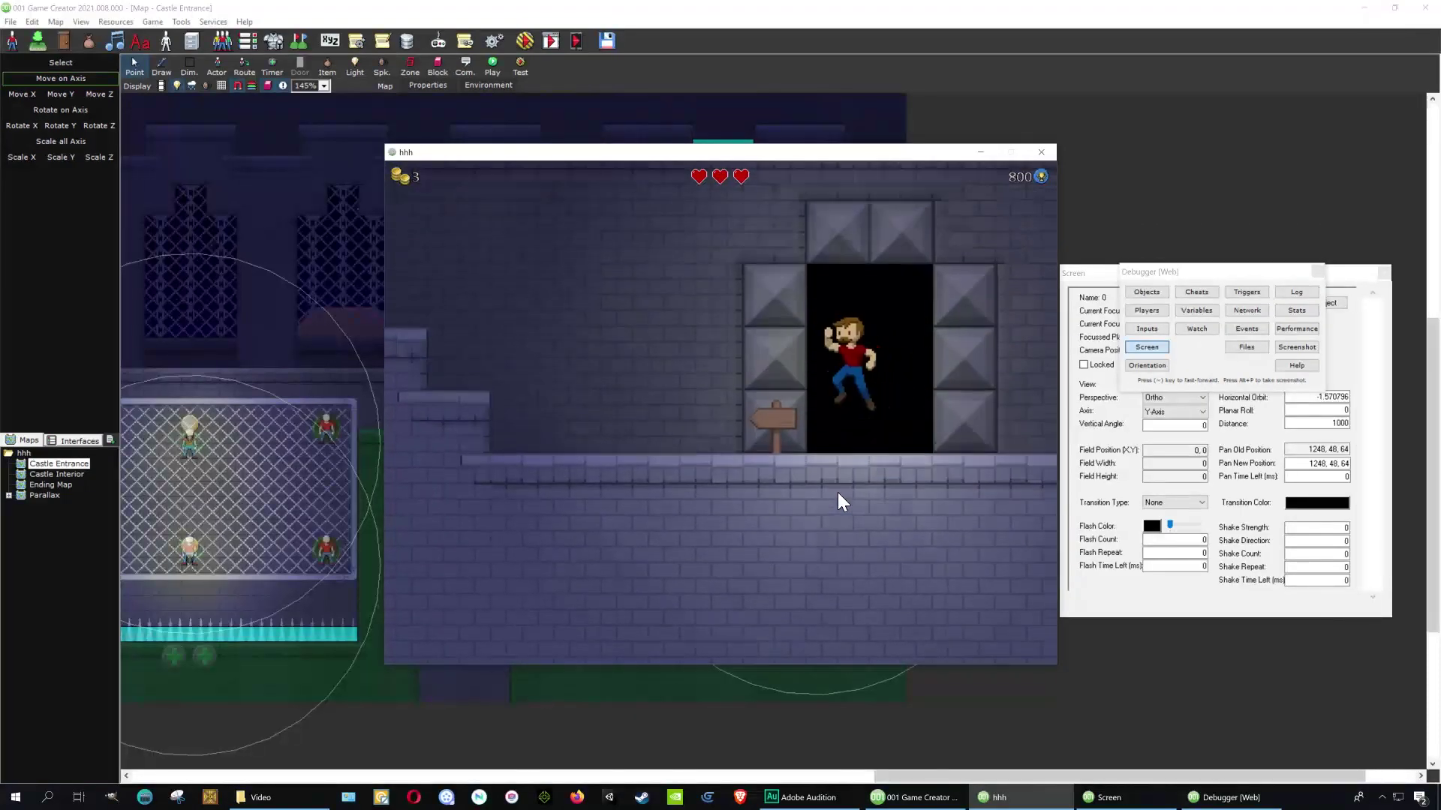
key(space)
key(Left)
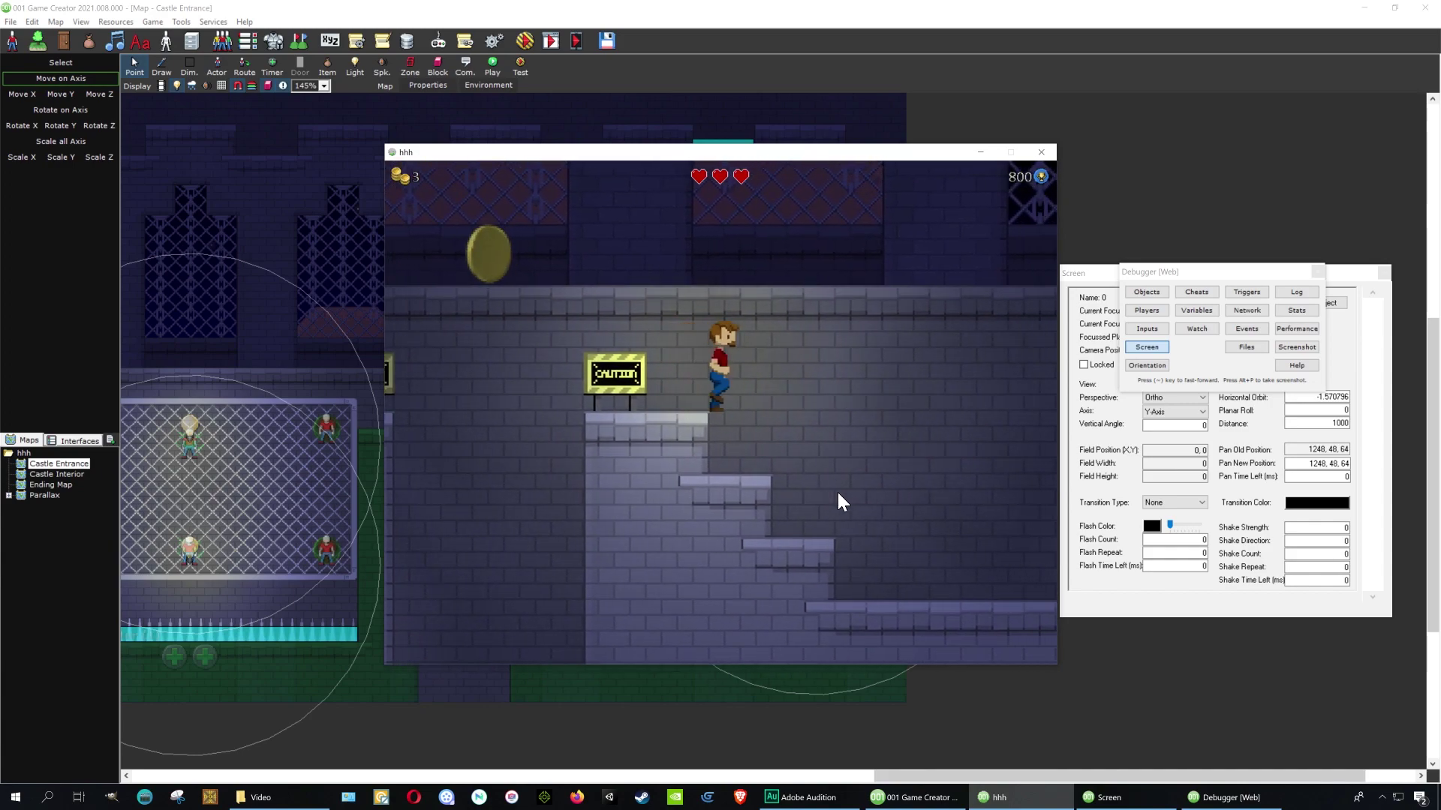
key(Right)
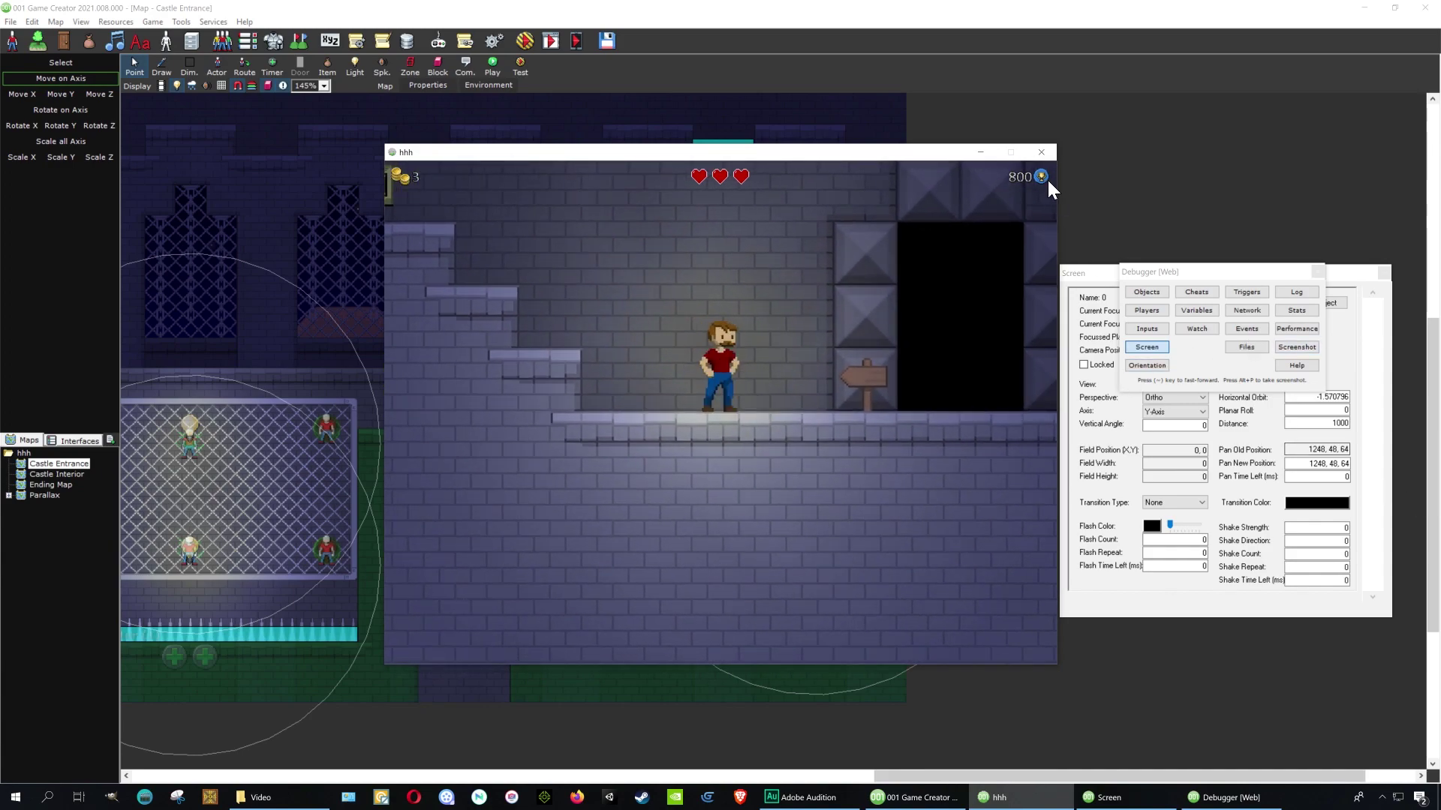
click(1041, 153)
Step: Delete the tall collision zone beside the Castle Entrance doorway
click(736, 490)
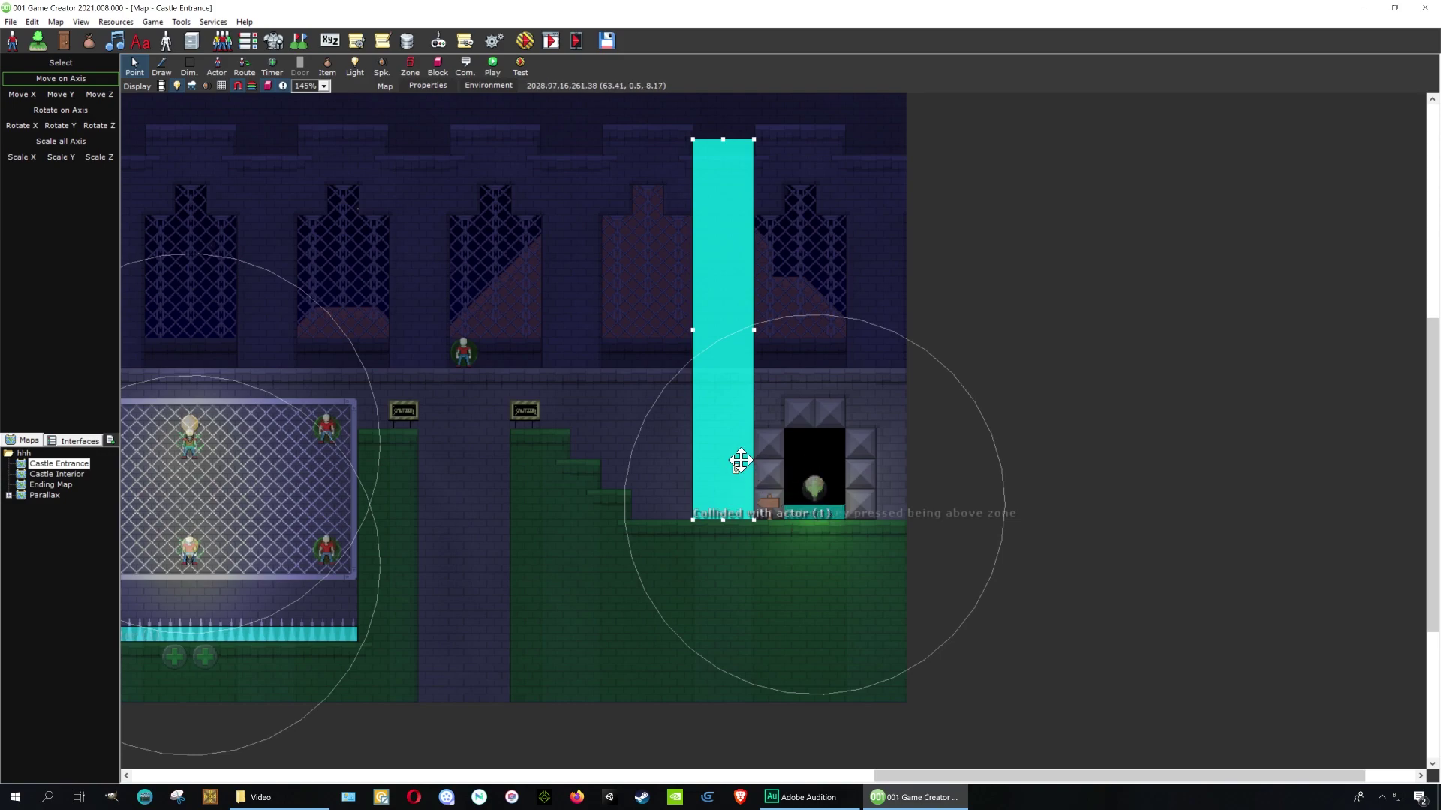
key(Delete)
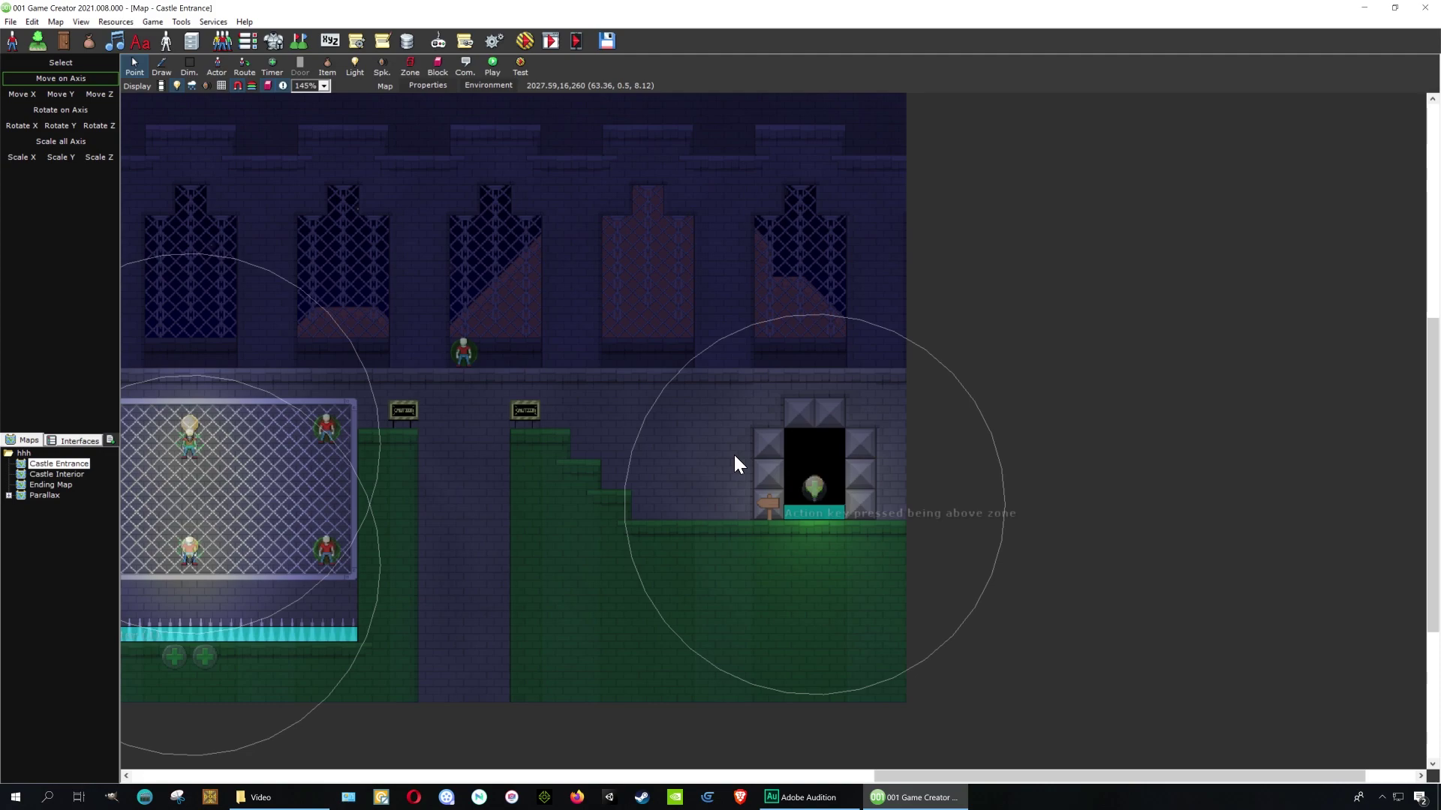
middle_drag(691, 432, 924, 425)
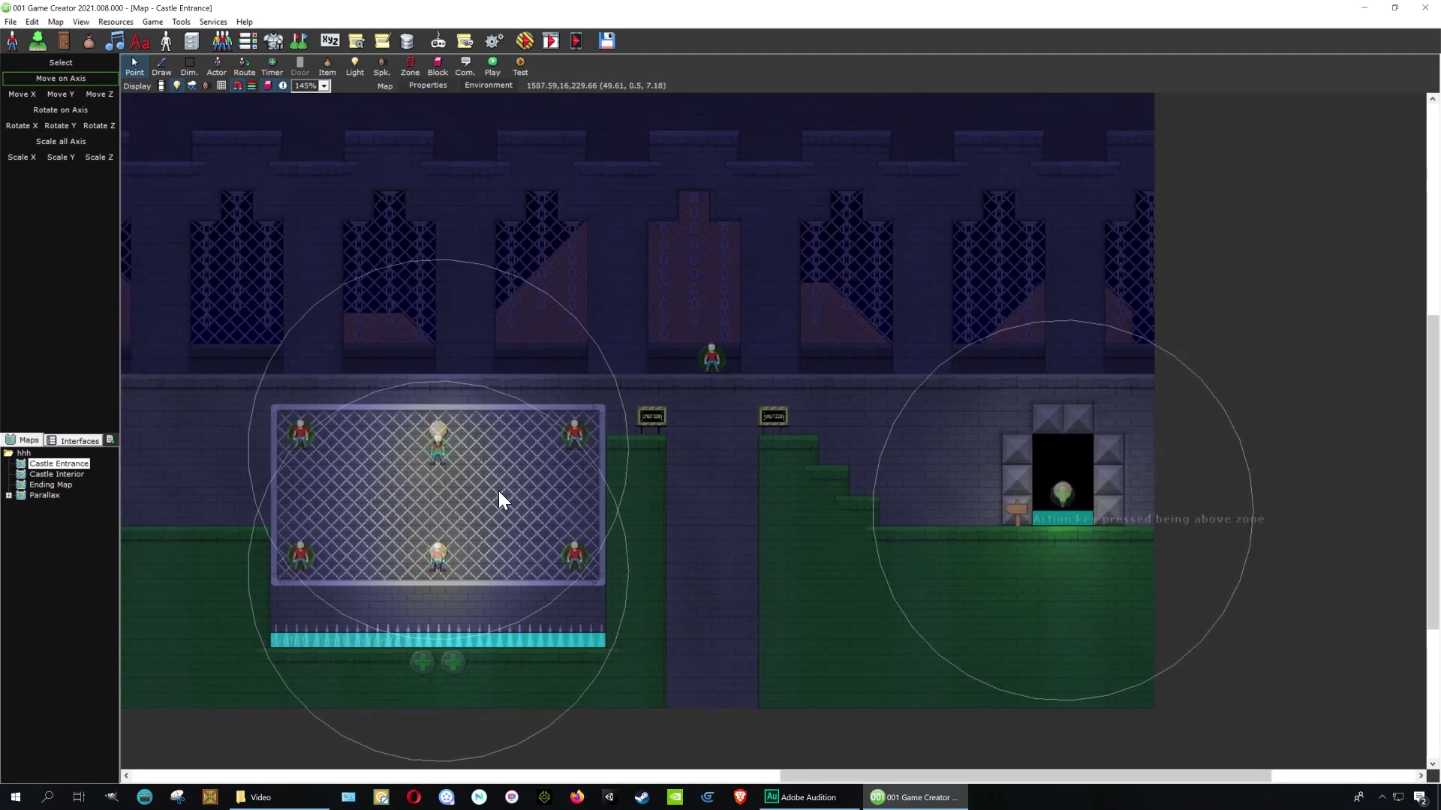
middle_drag(498, 491, 741, 472)
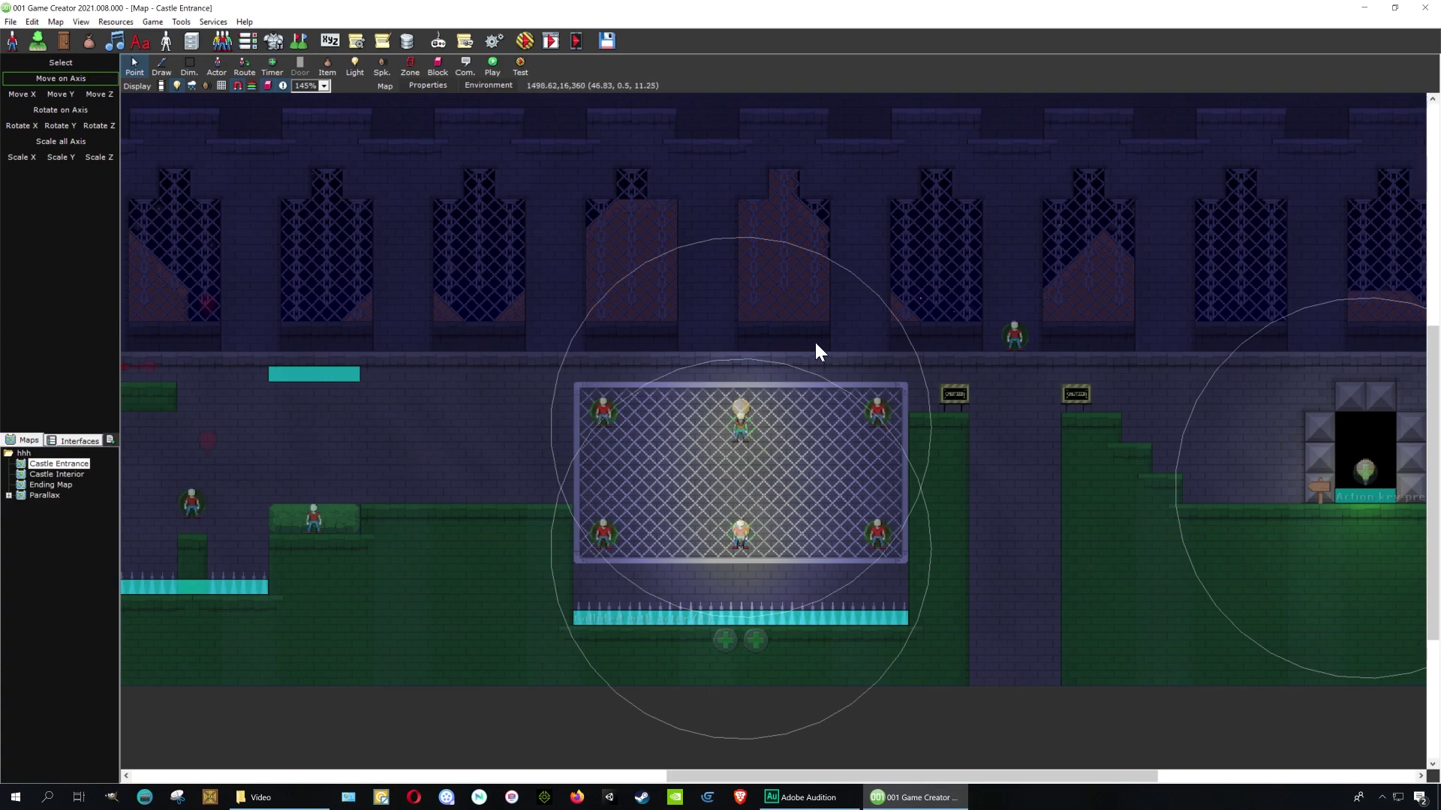
middle_drag(817, 347, 490, 375)
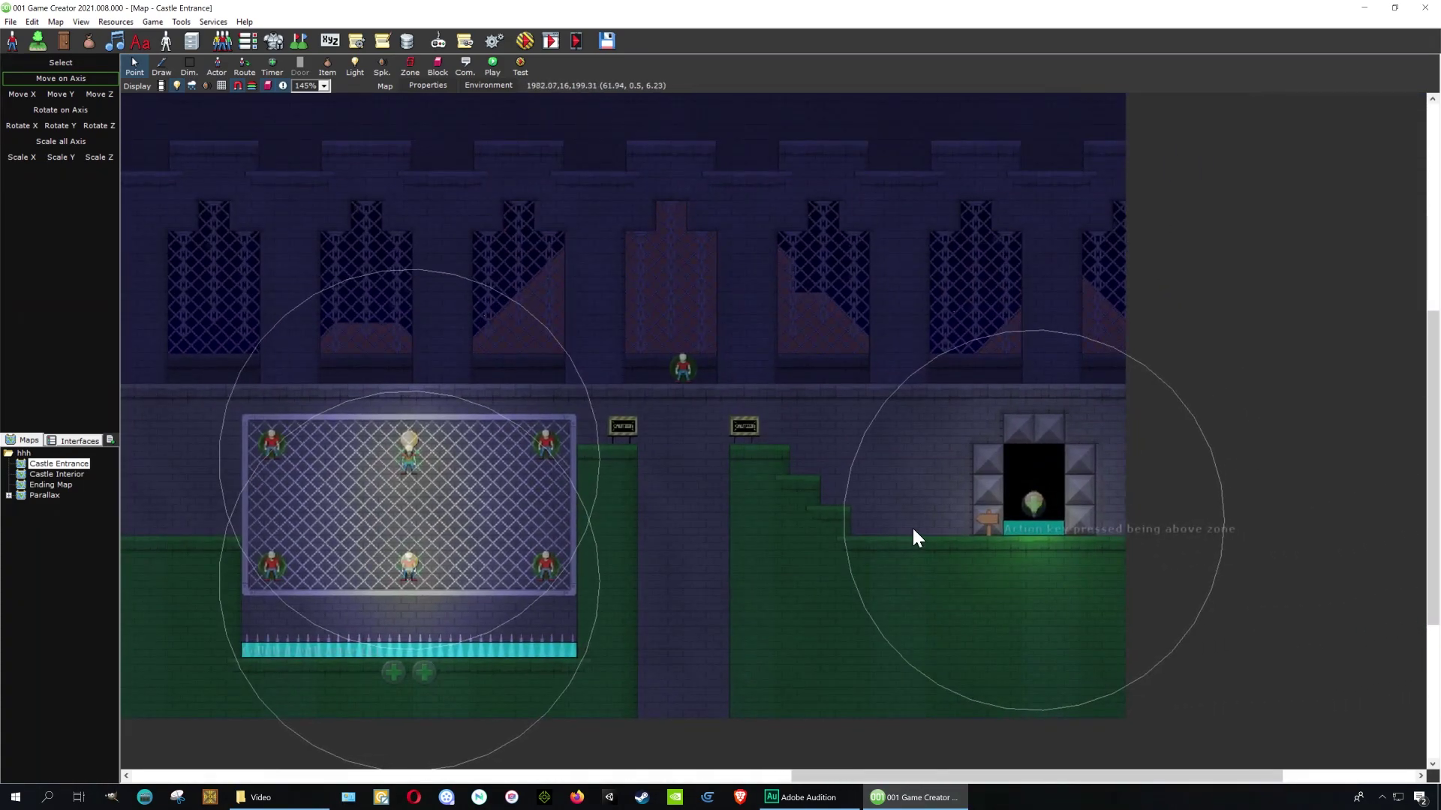
middle_drag(912, 528, 679, 530)
Step: Open the Transport Player custom event's script and set the Change Zoom event after the Fade_Out condition to a zoom of 3
click(389, 42)
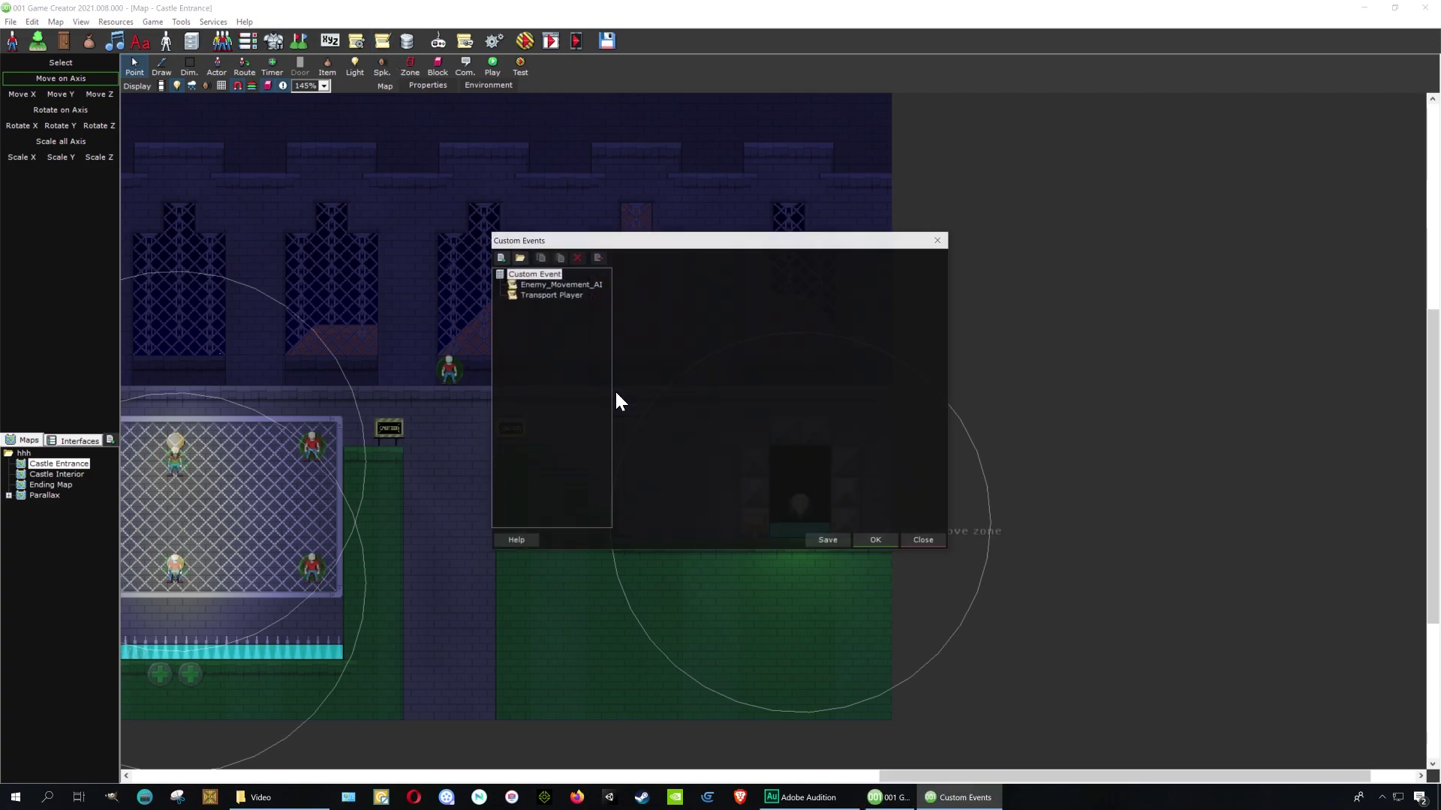
click(572, 294)
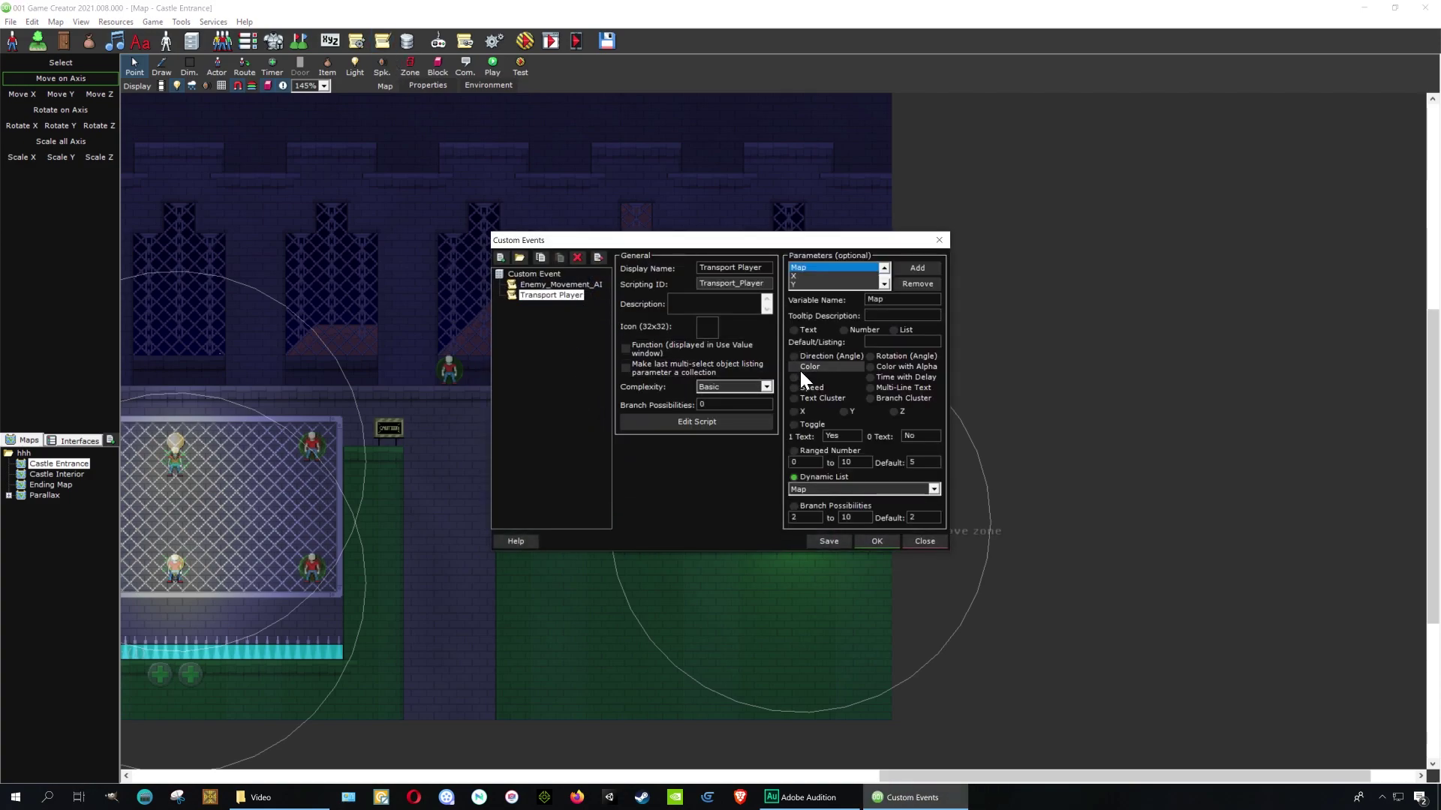
click(698, 423)
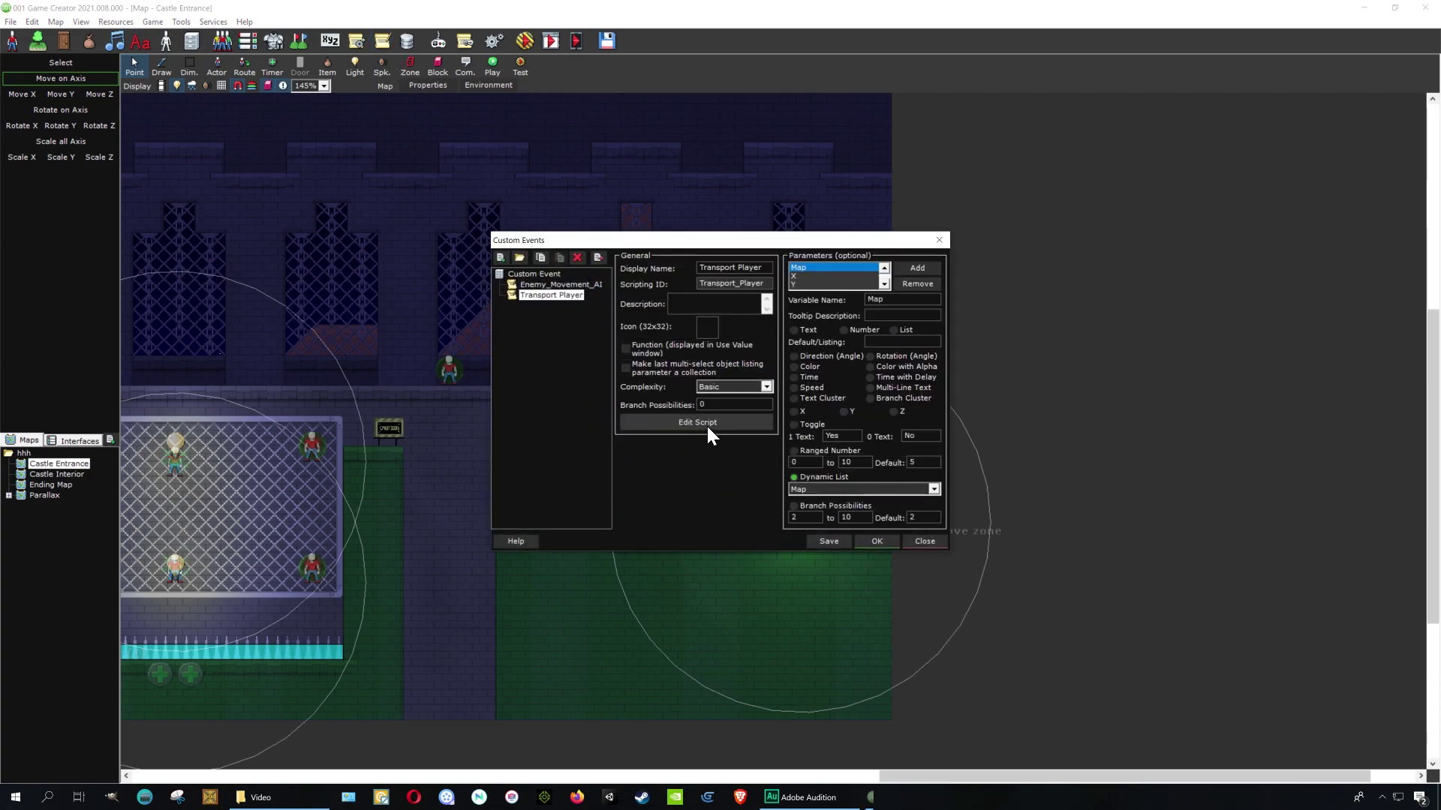
scroll(690, 315, up, 4)
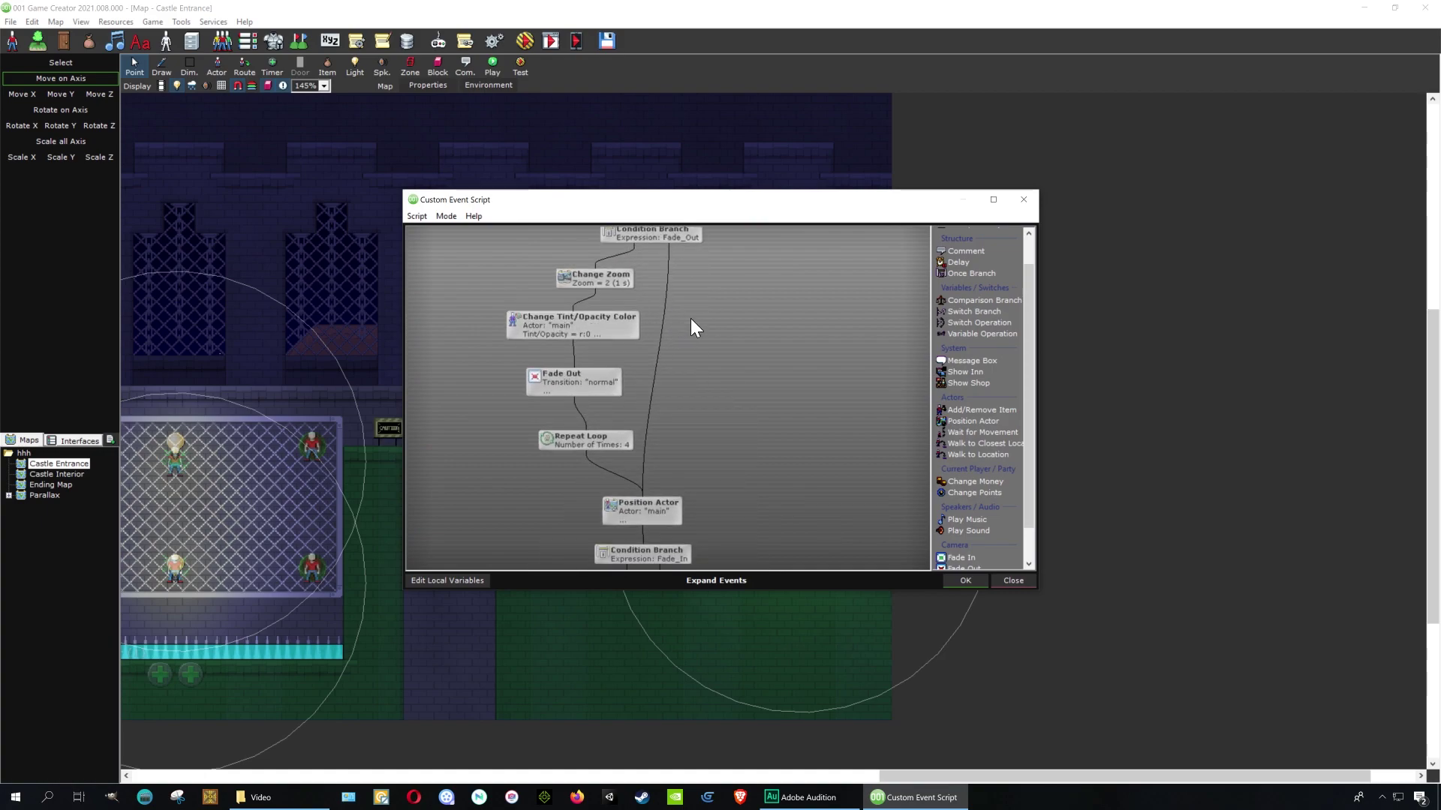
drag(660, 285, 722, 394)
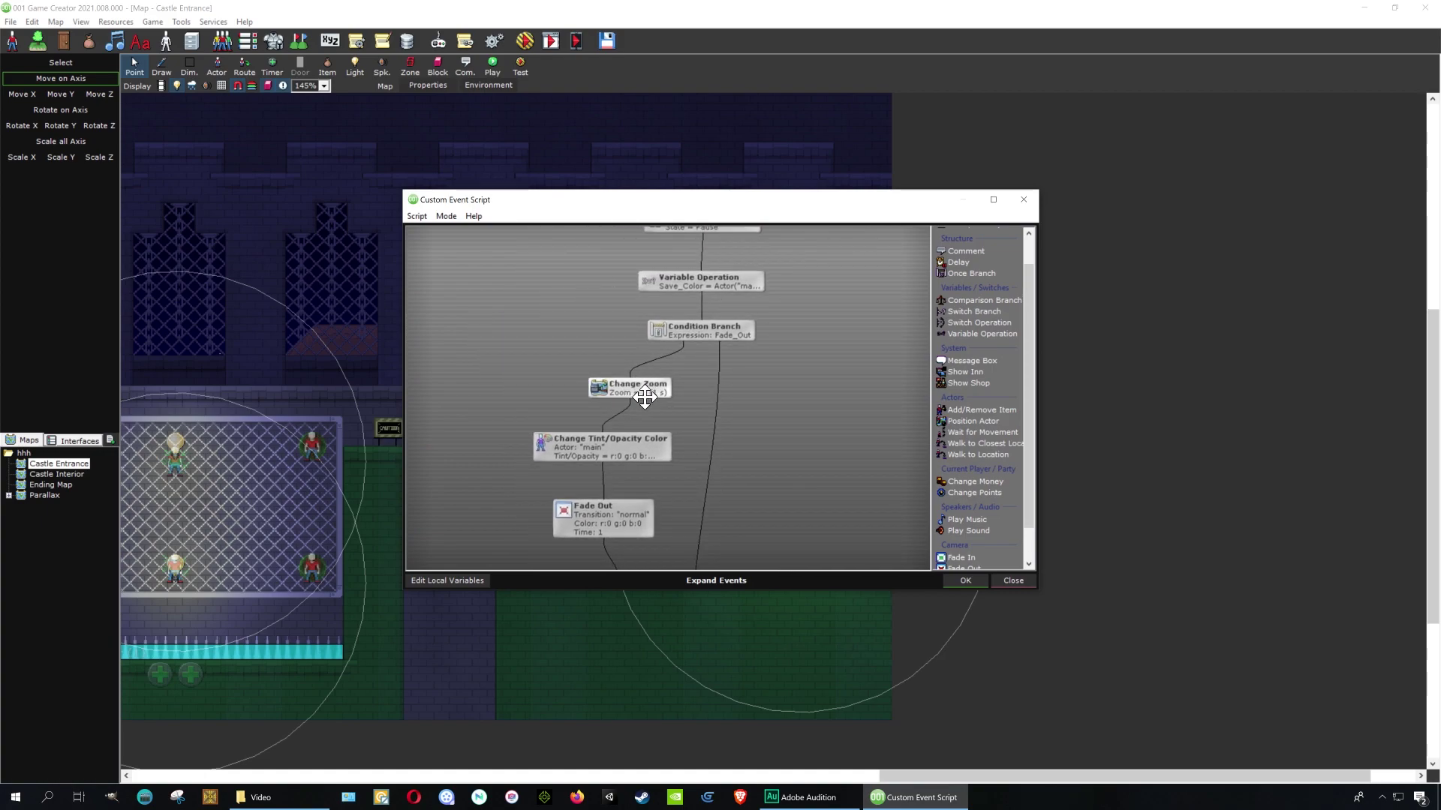
double_click(644, 398)
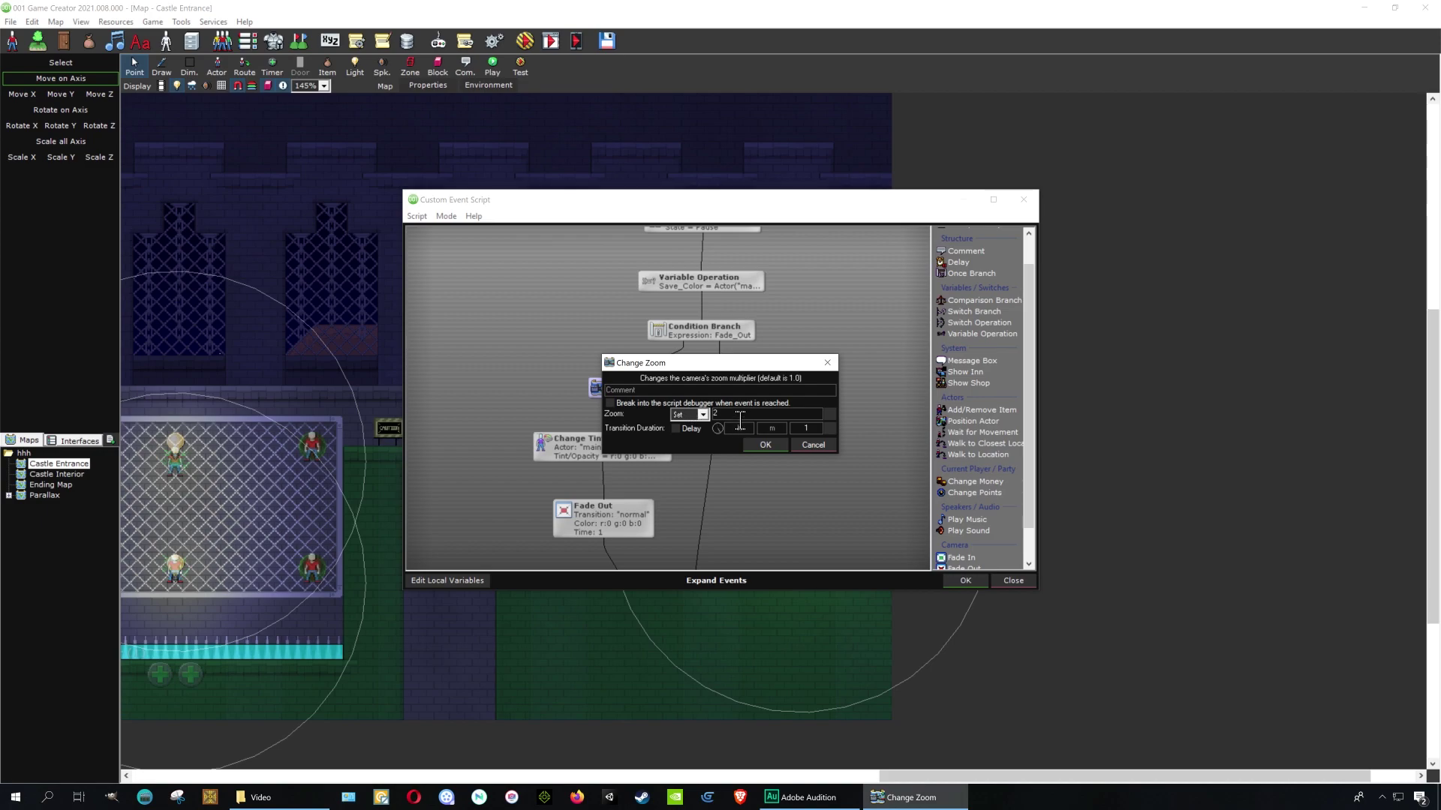
text(3)
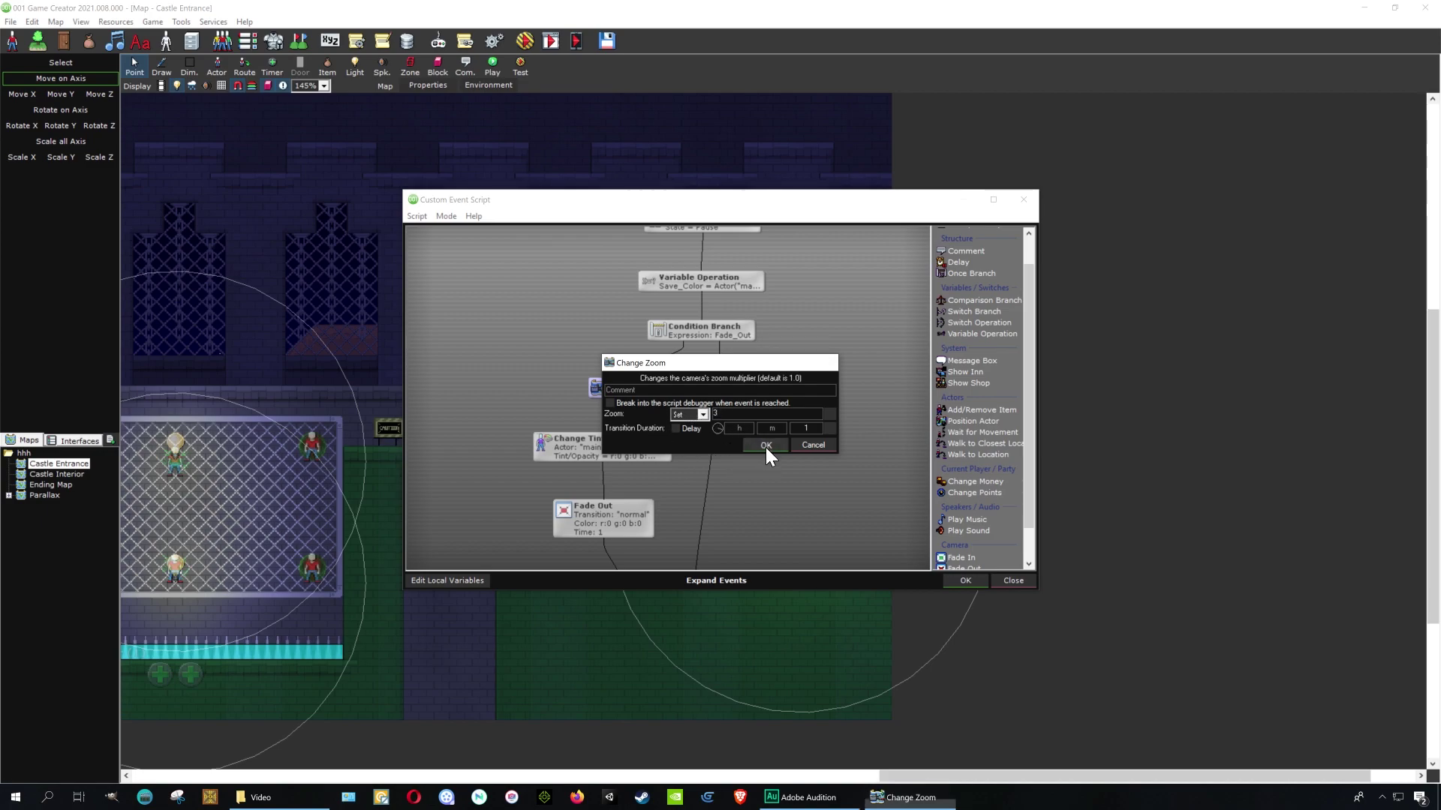
click(765, 445)
Step: Set the Change Zoom event after Fade In to a zoom of 3, accept the script and save the custom events
scroll(774, 292, down, 5)
scroll(782, 356, down, 5)
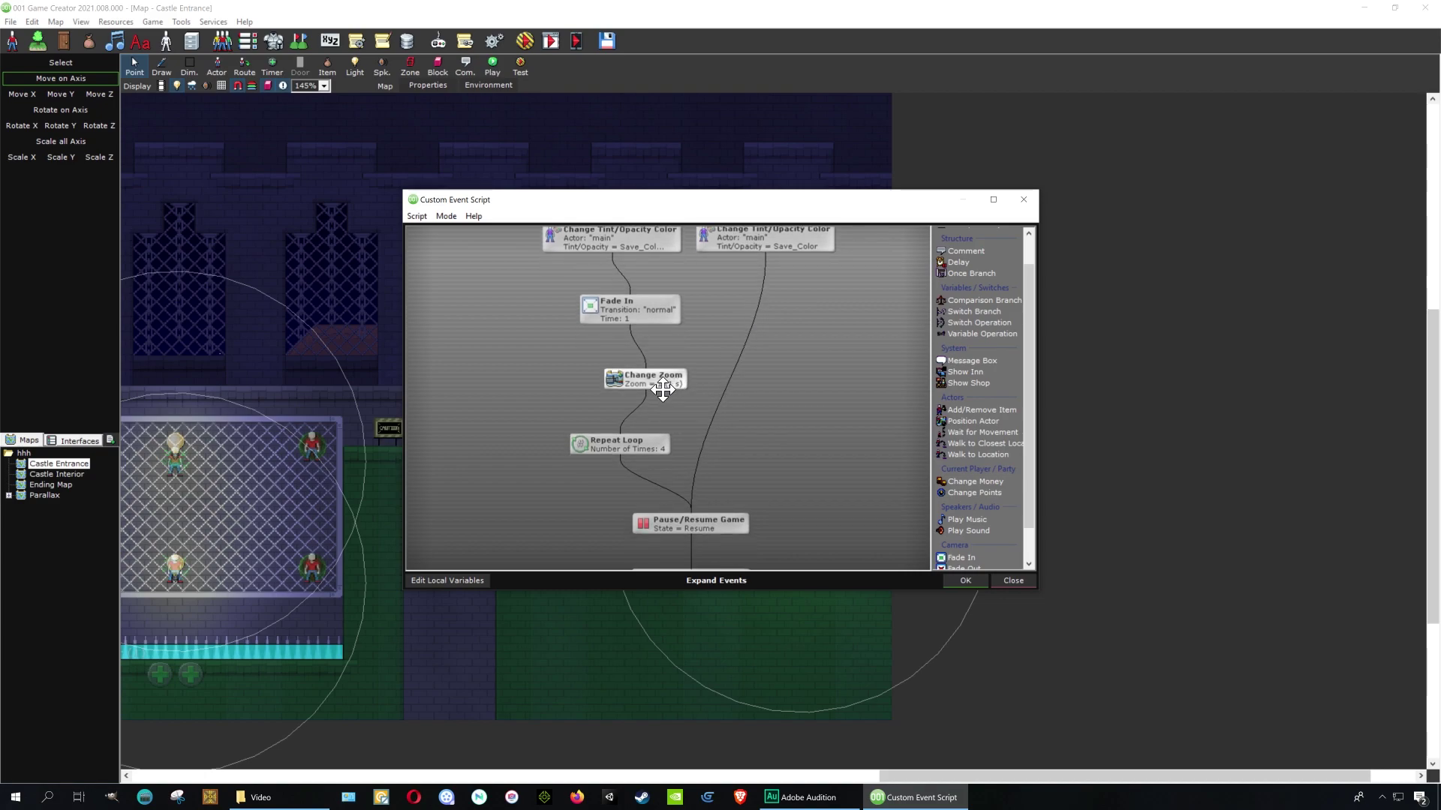
double_click(661, 381)
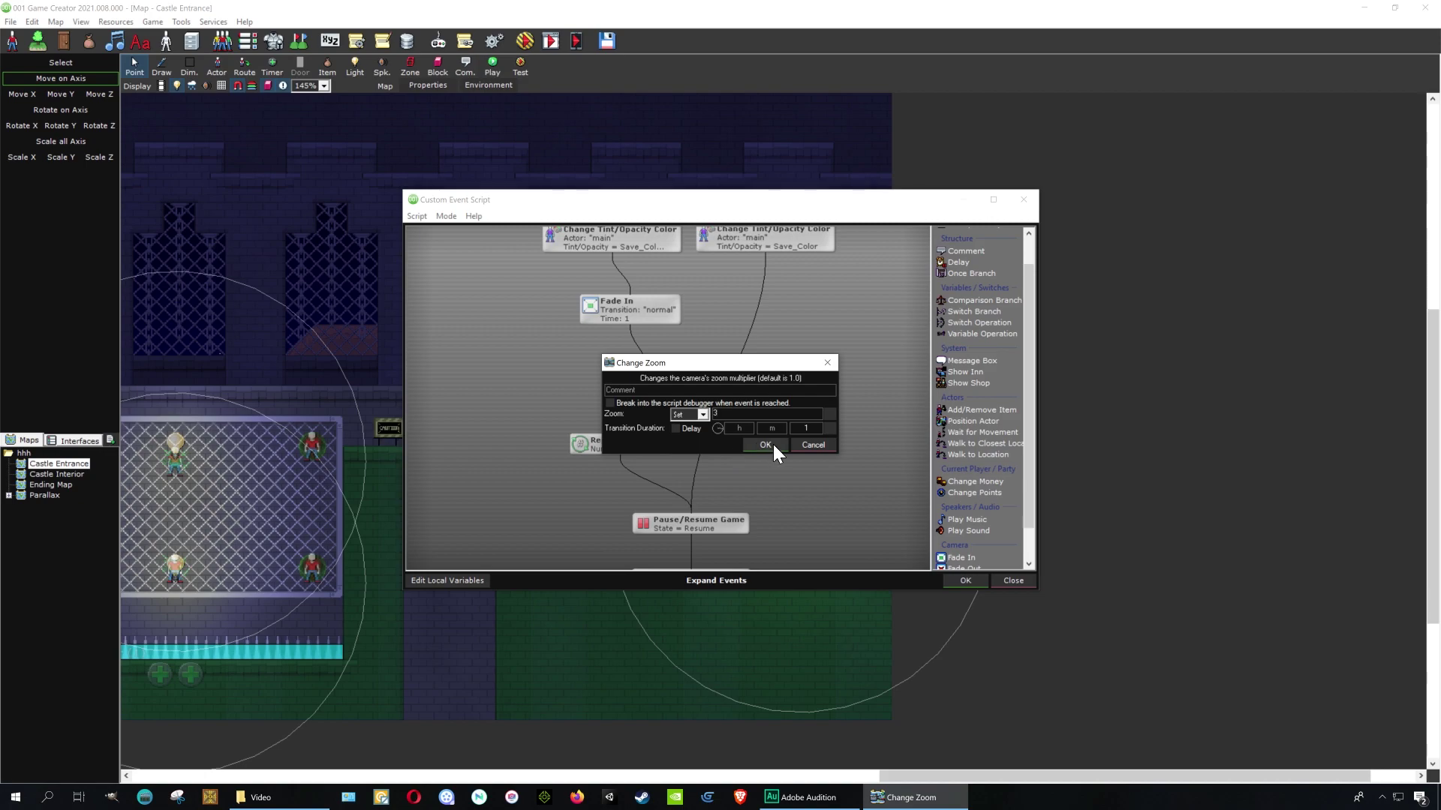
click(773, 444)
click(967, 580)
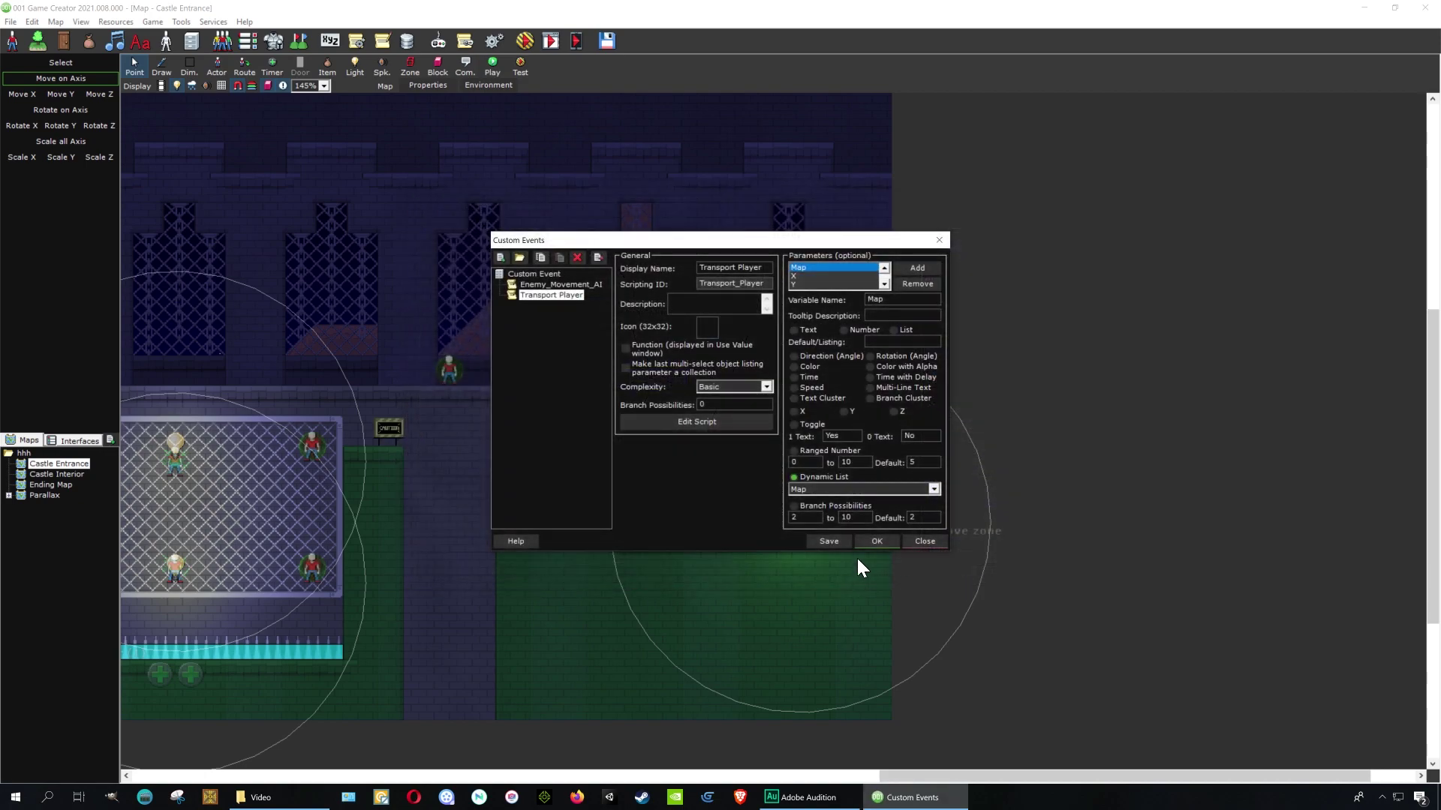
click(831, 543)
click(773, 439)
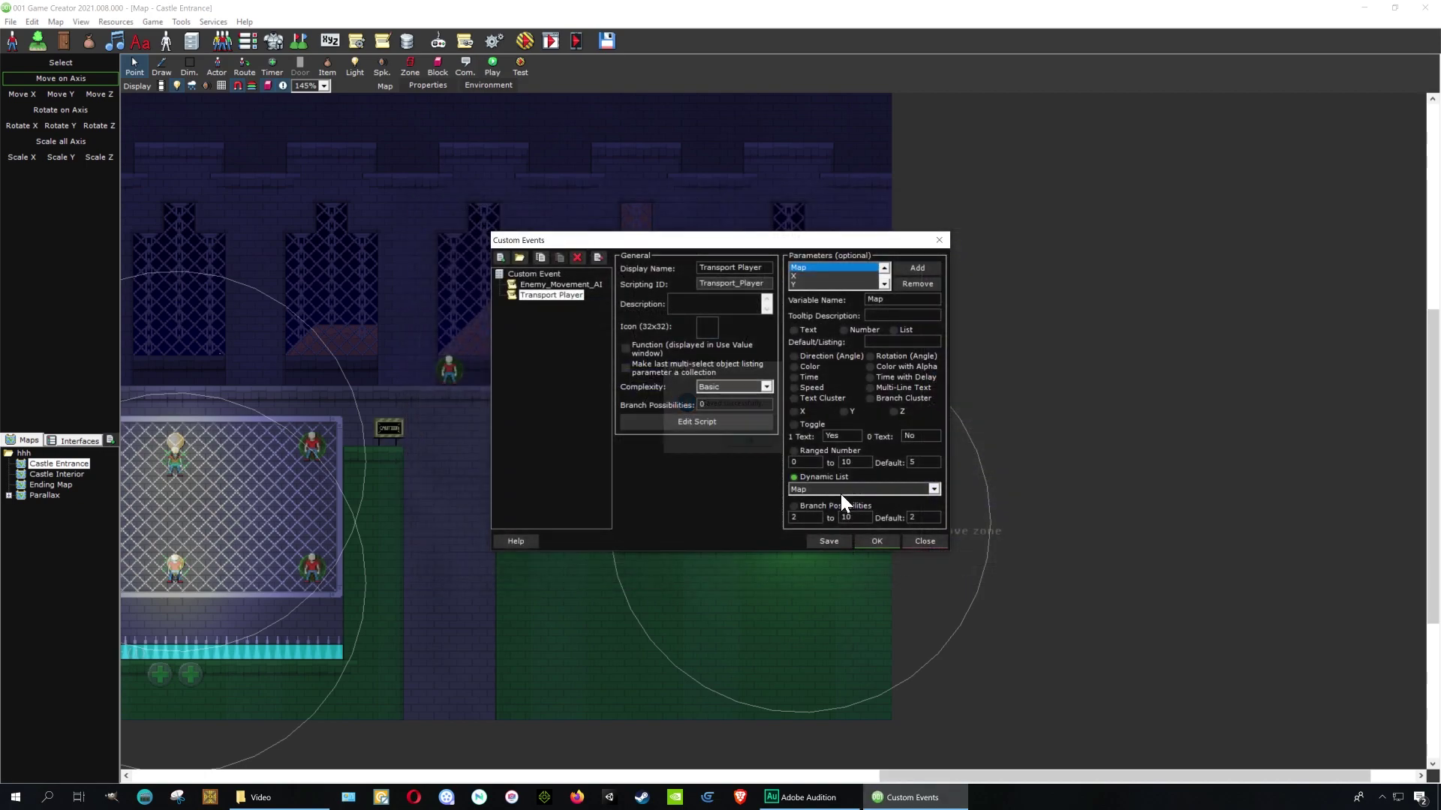
click(878, 542)
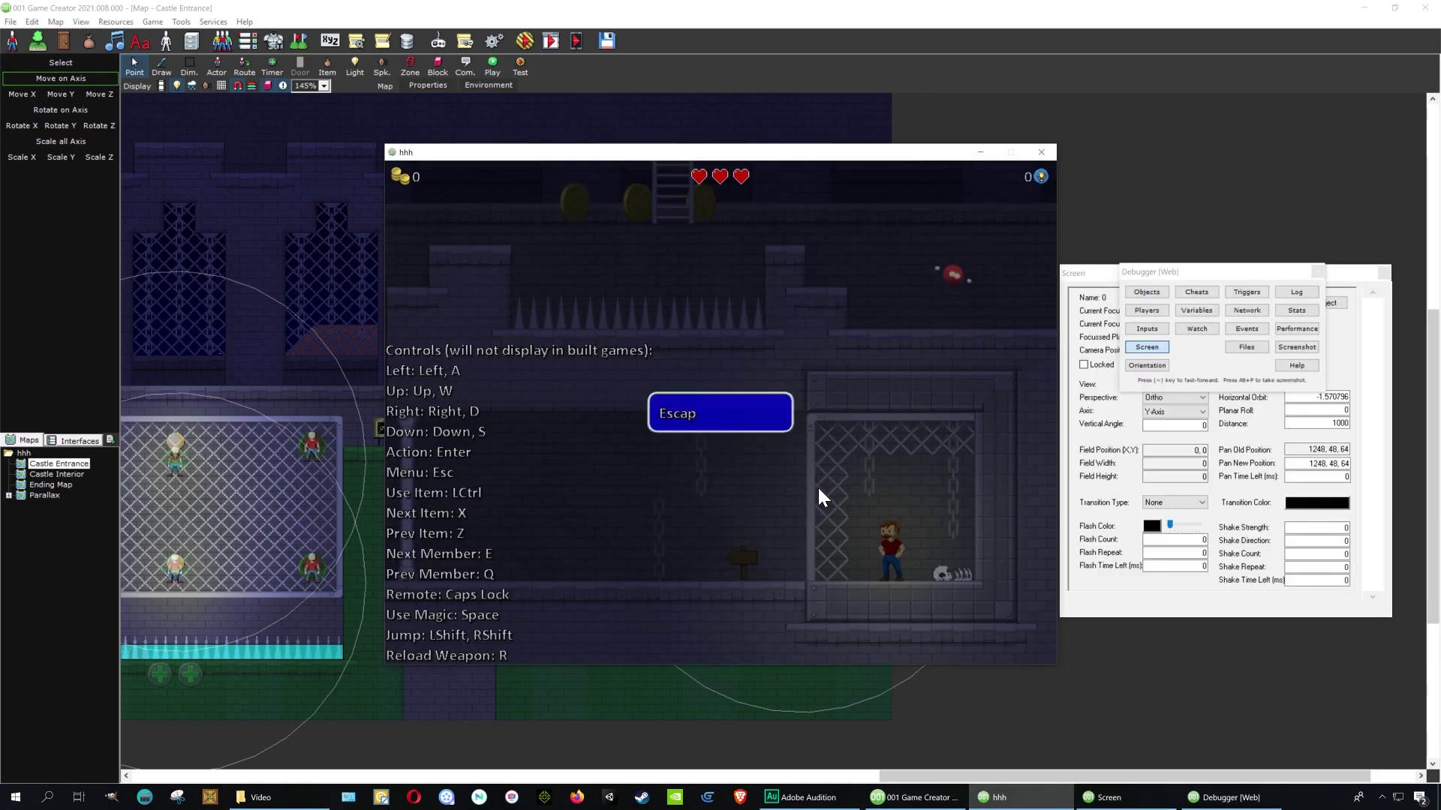
Step: Replay the castle interior route through the far doorway and walk toward the Castle Entrance stairs to test the transport zoom
key(Left)
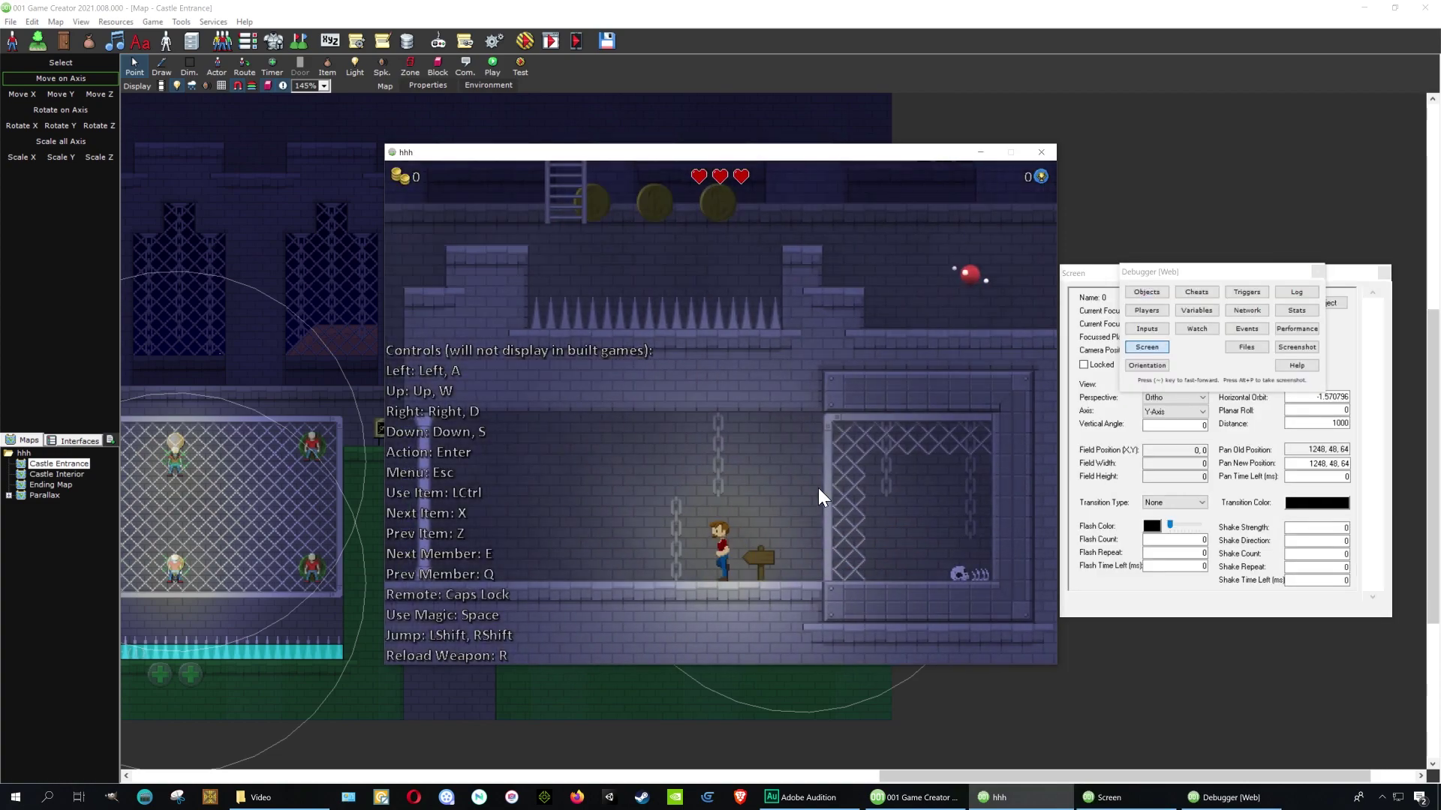
key(shift)
key(Left)
key(Up)
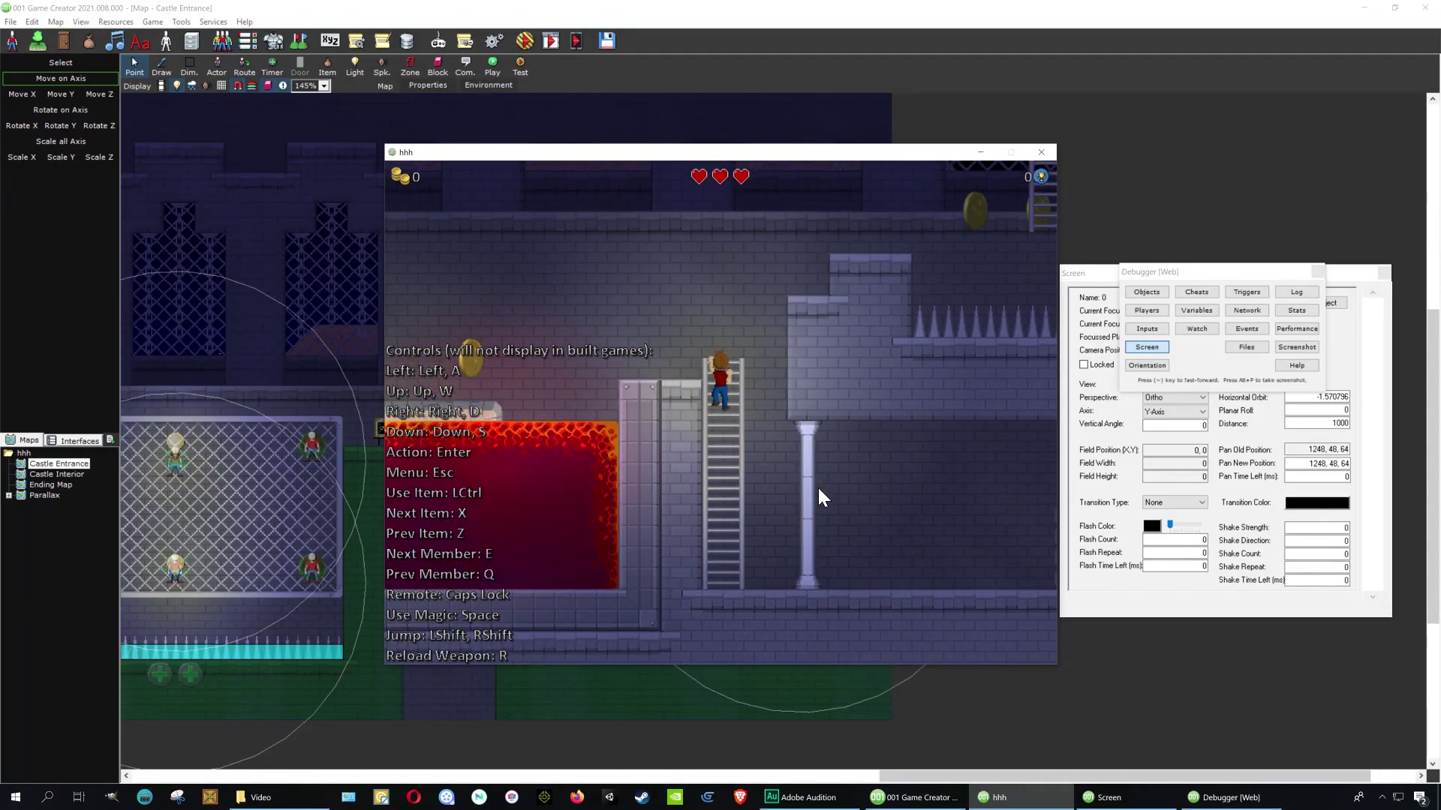
key(Left)
key(Right)
key(shift)
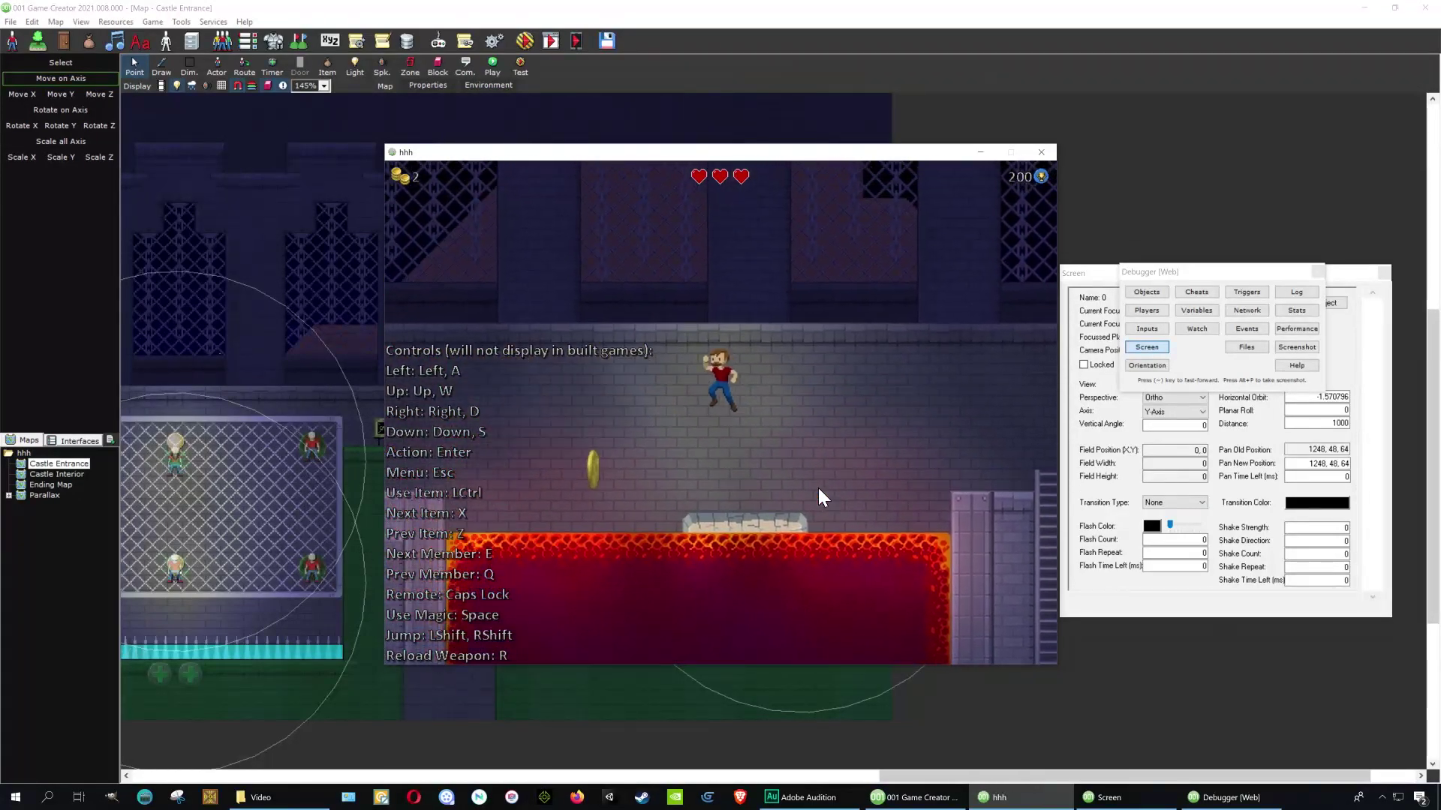
key(Left)
key(Right)
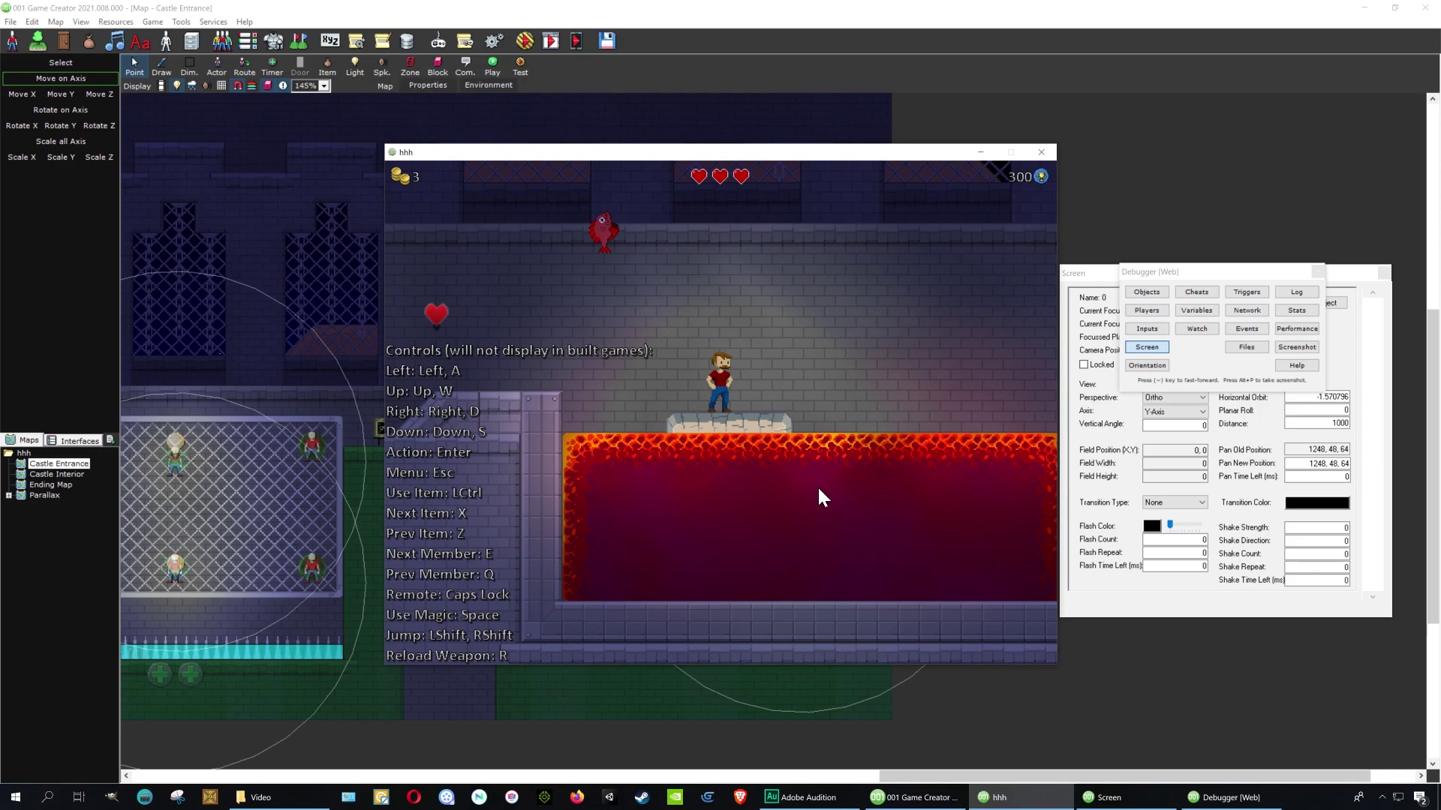
key(shift)
key(Left)
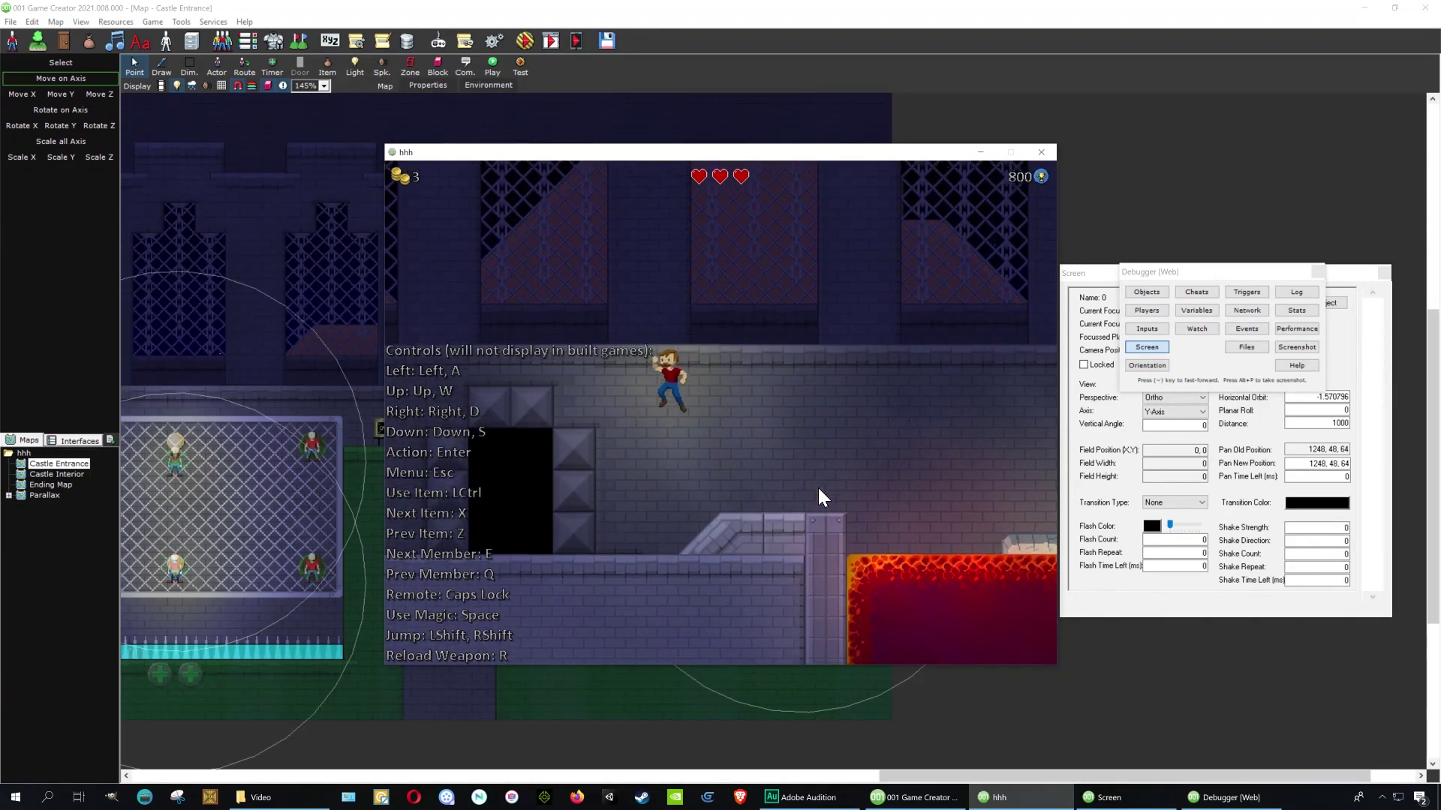
key(Up)
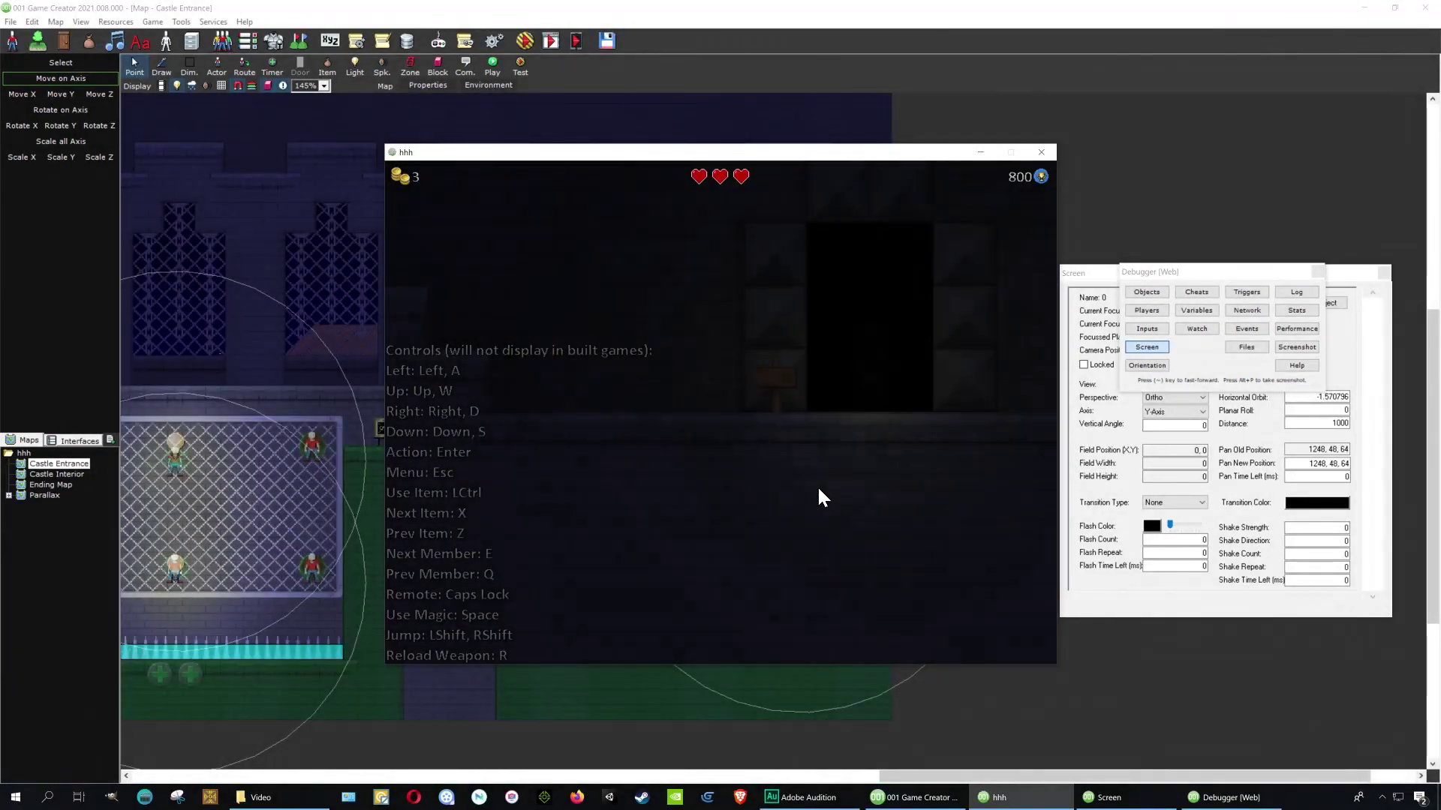
key(Left)
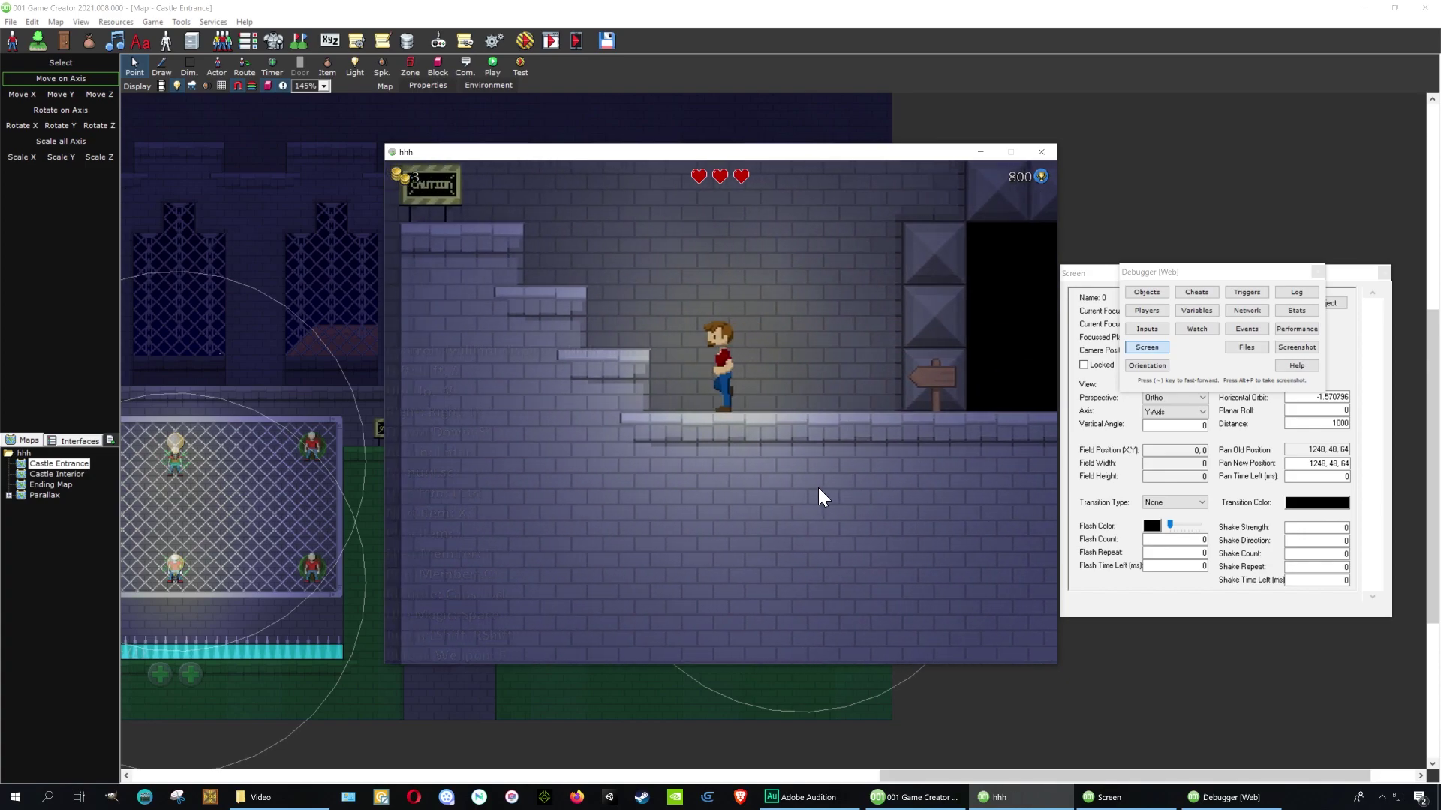
Step: Play up the Castle Entrance stairs to the metal grating past the caution signs, and return to the doorway to check the zoom
key(space)
key(Left)
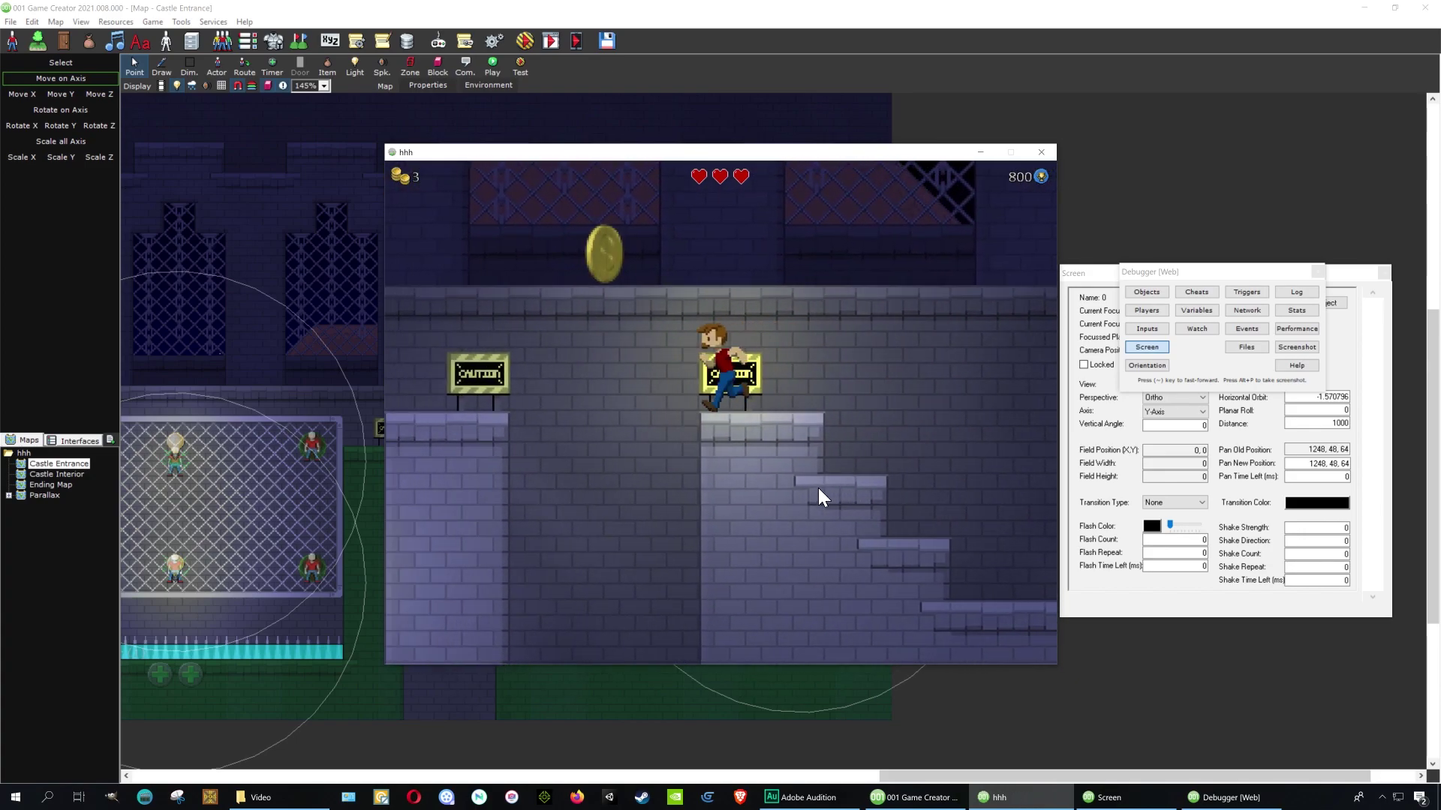
key(space)
key(Left)
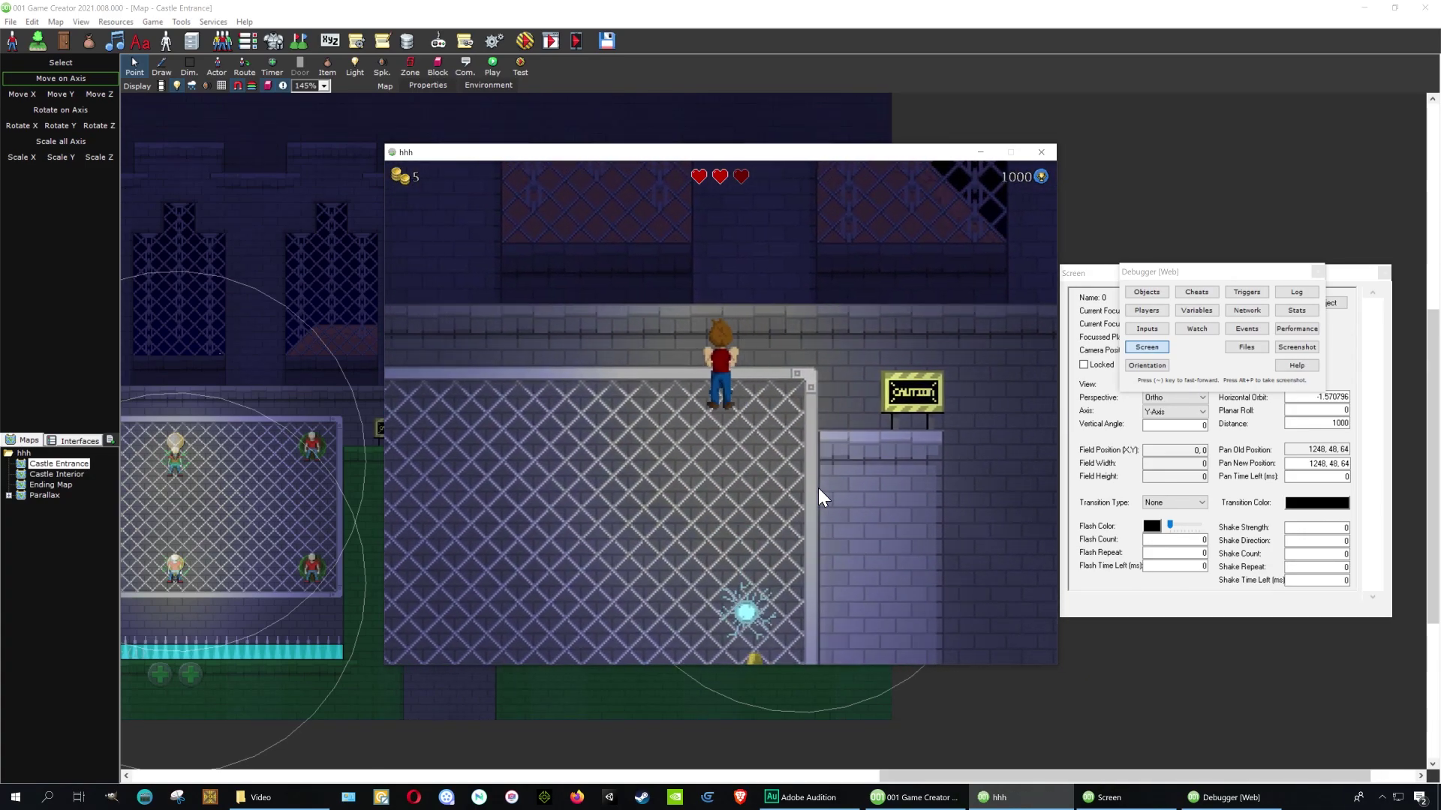
key(Right)
key(space)
key(Right)
key(shift)
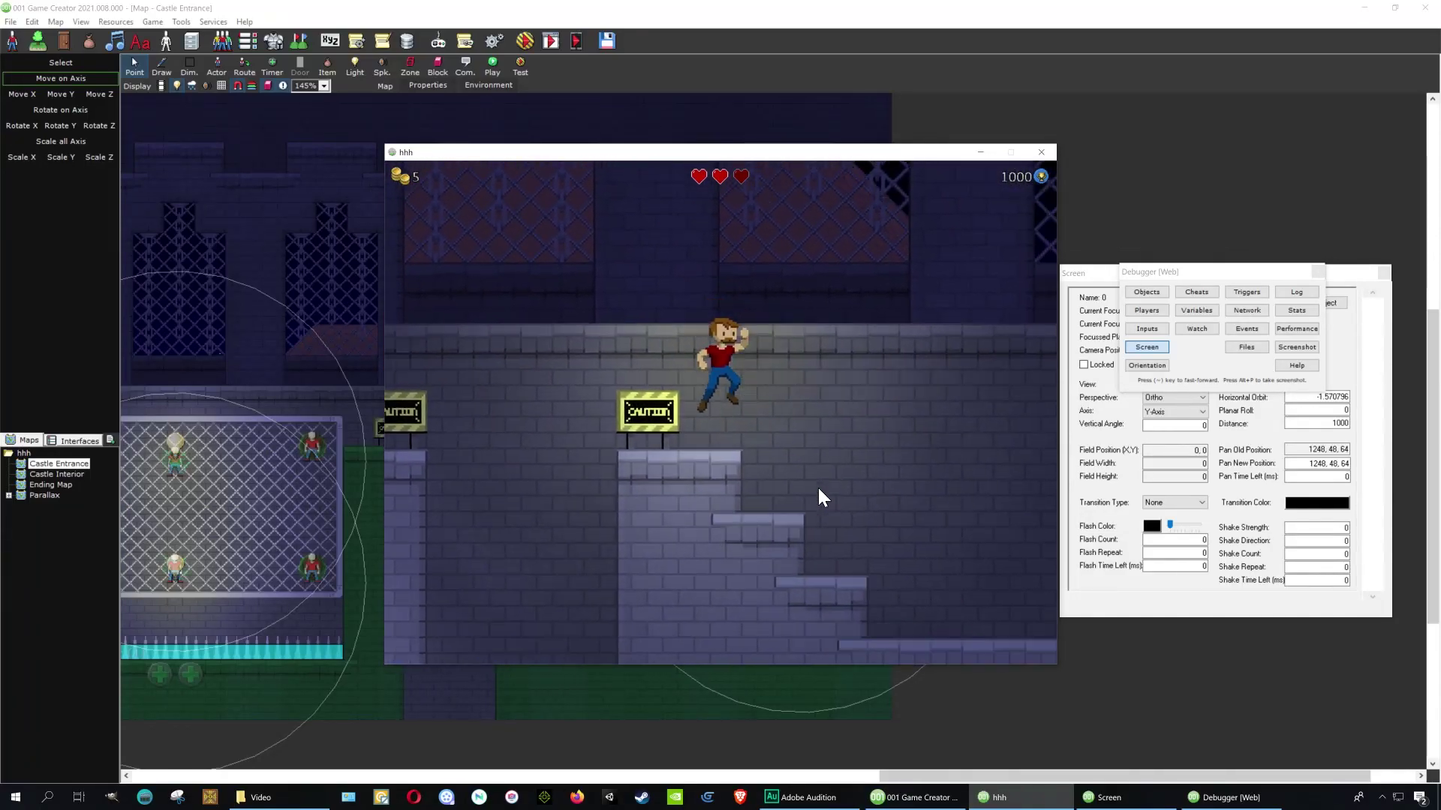
key(Right)
Step: Pass repeatedly through the doorway between Castle Entrance and Castle Interior to compare the camera zoom, and end the test play
key(Up)
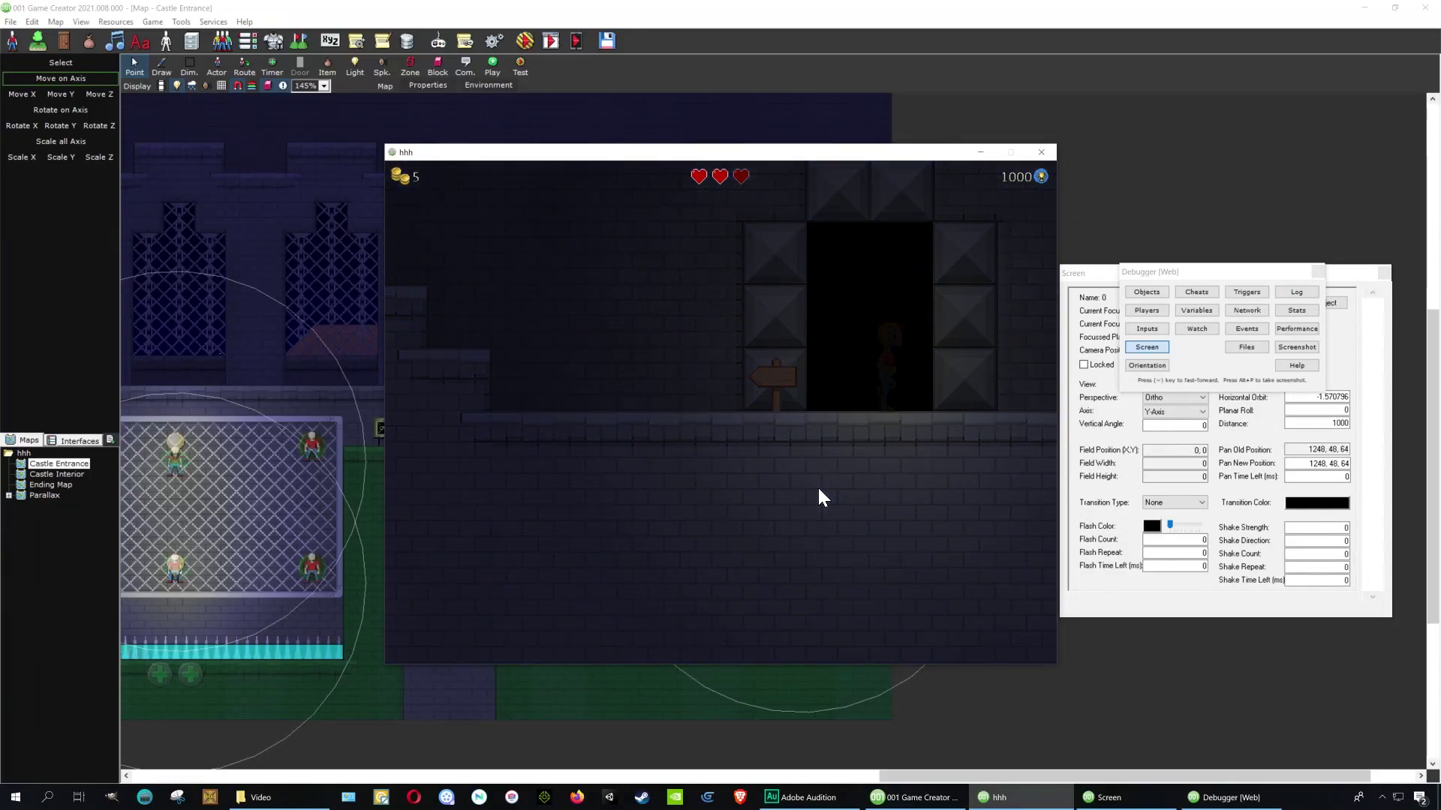
key(Right)
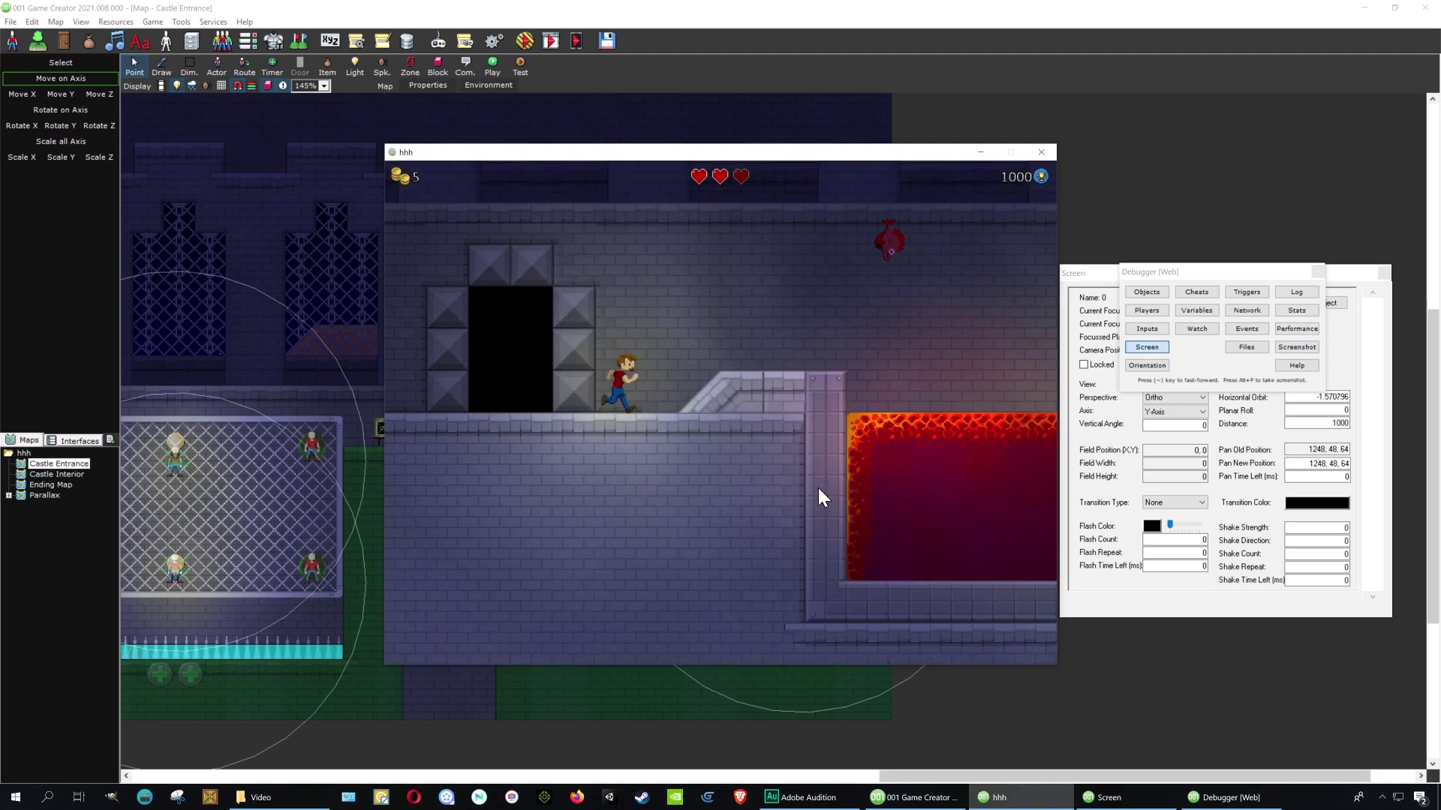
key(Left)
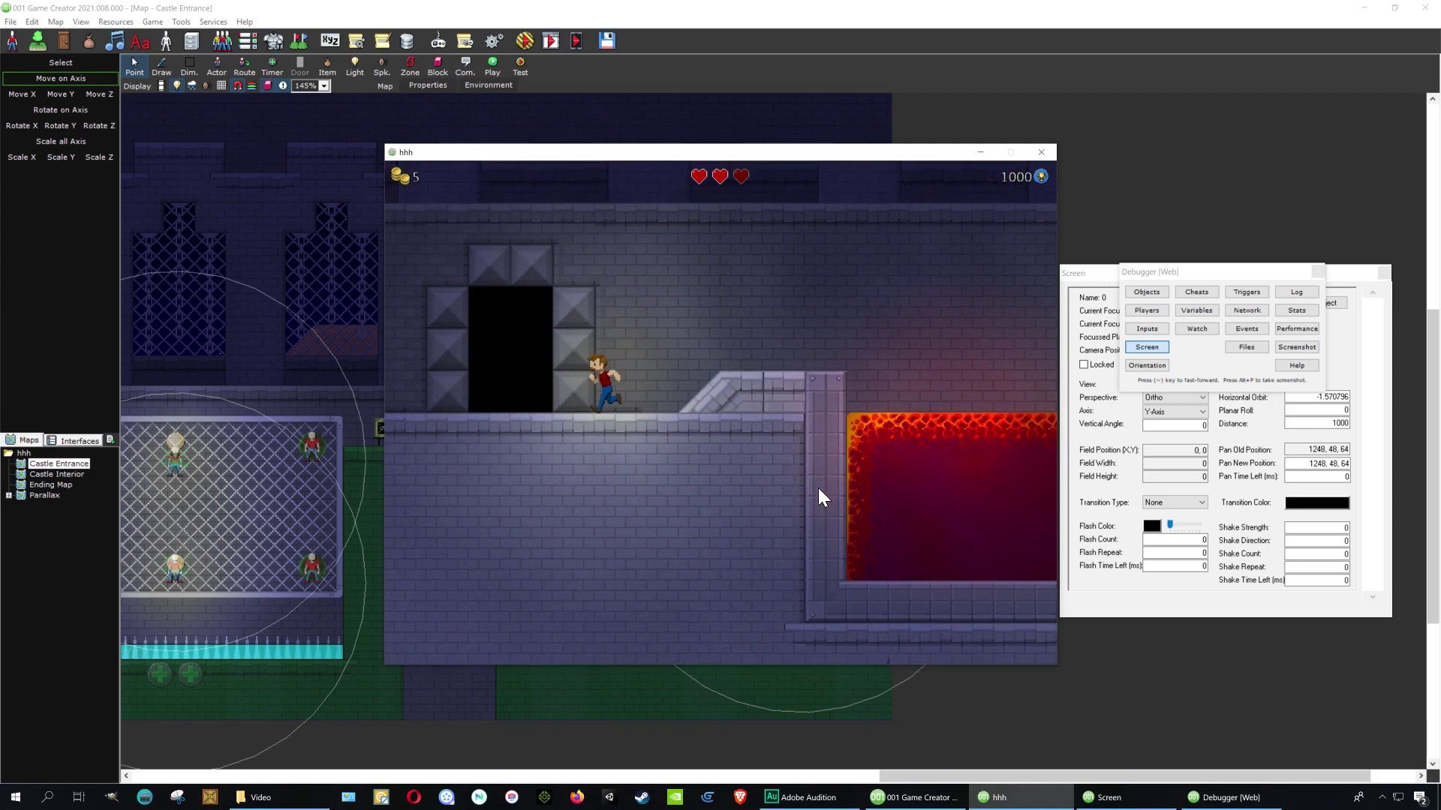
key(Up)
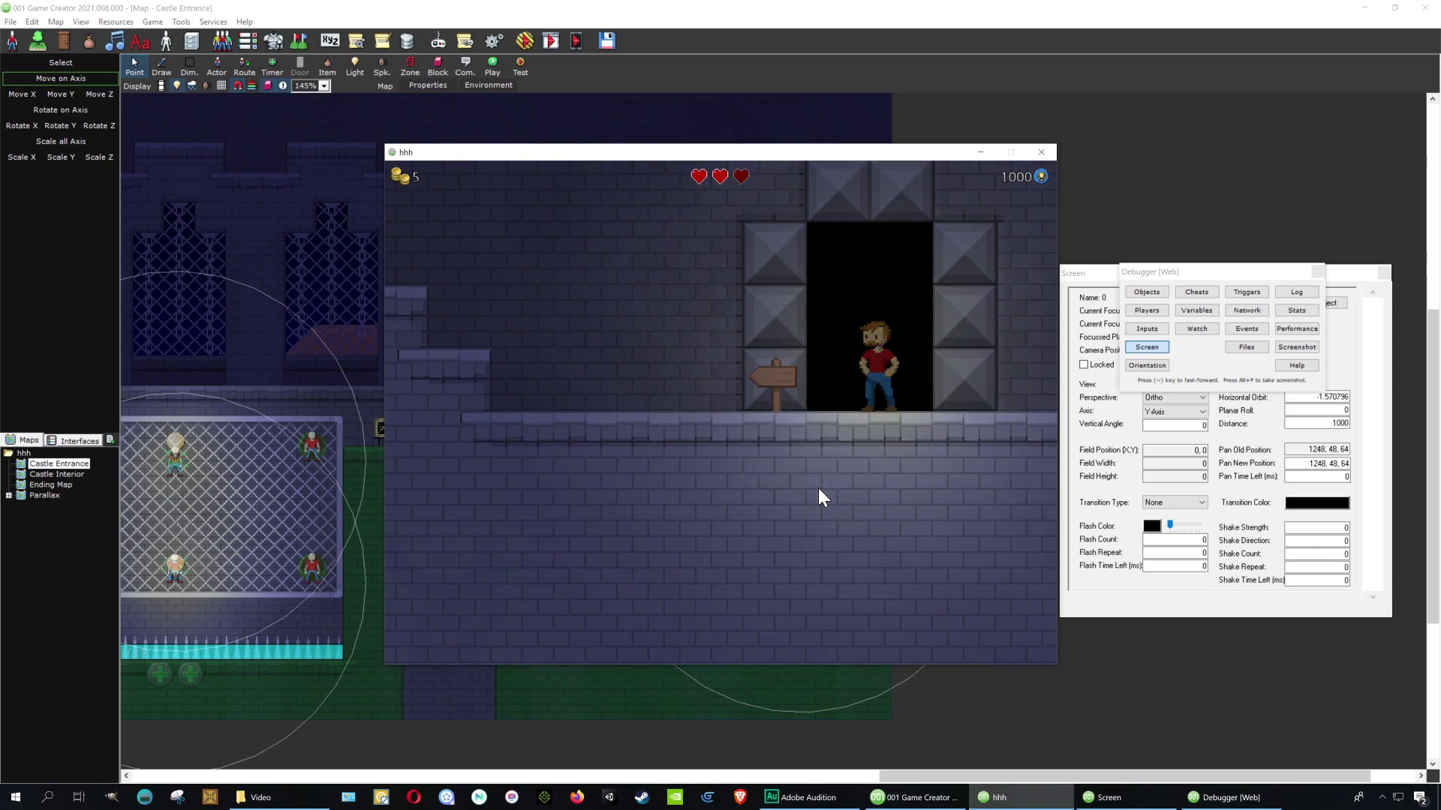
key(Up)
key(Right)
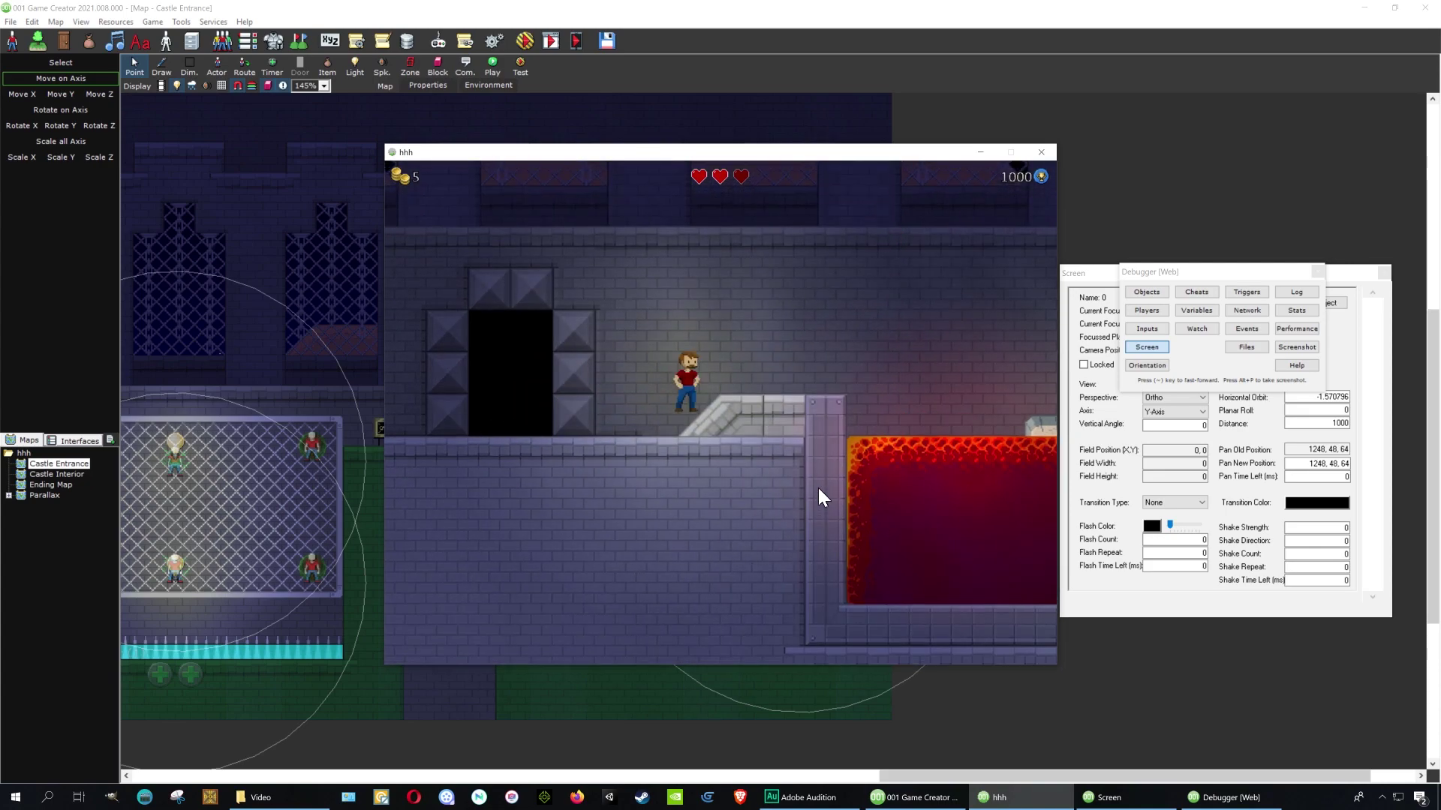
key(Left)
key(Right)
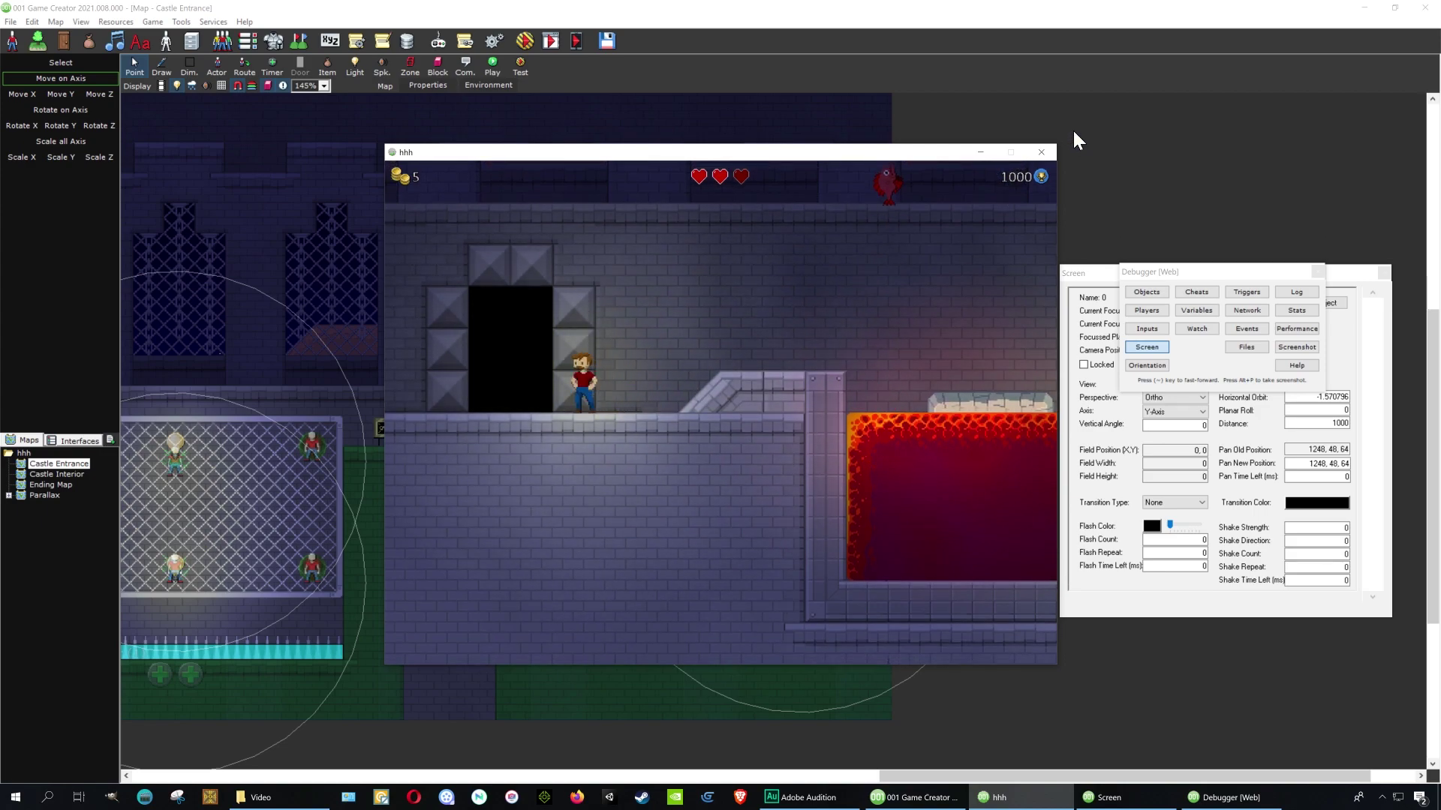
click(1042, 152)
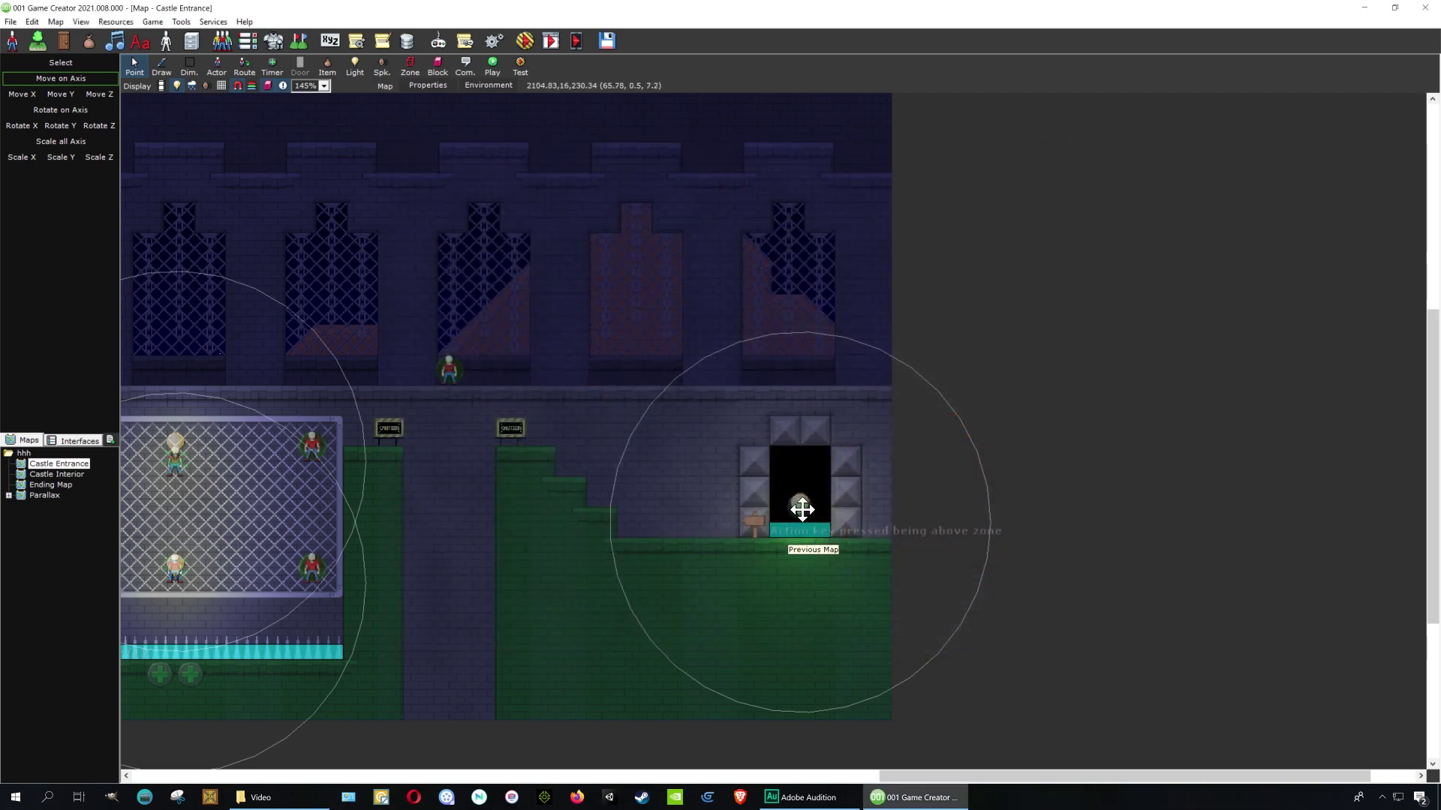
Step: Set the Change Zoom event in the Introduction system trigger's script to a zoom of 3 and save the system triggers
click(356, 42)
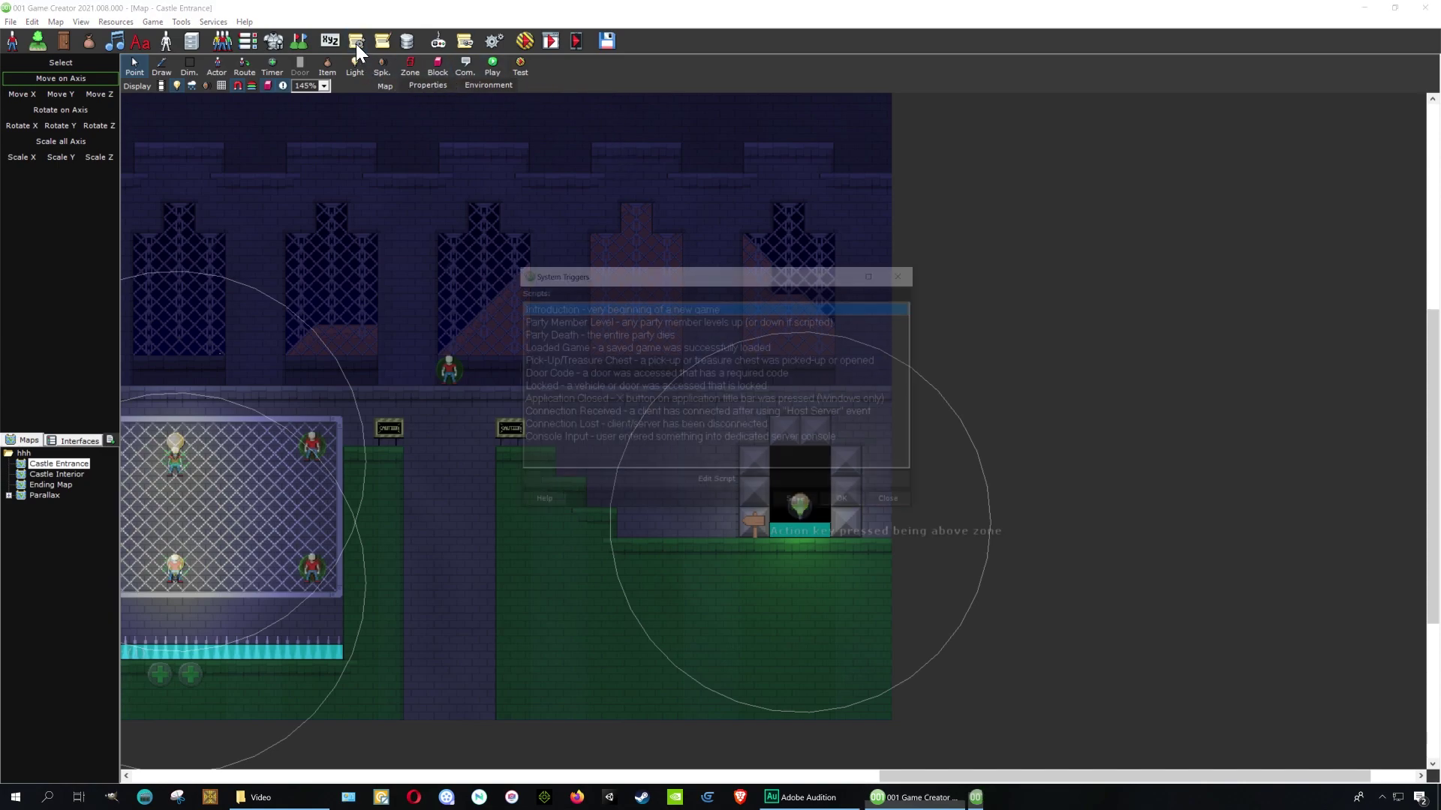
double_click(665, 309)
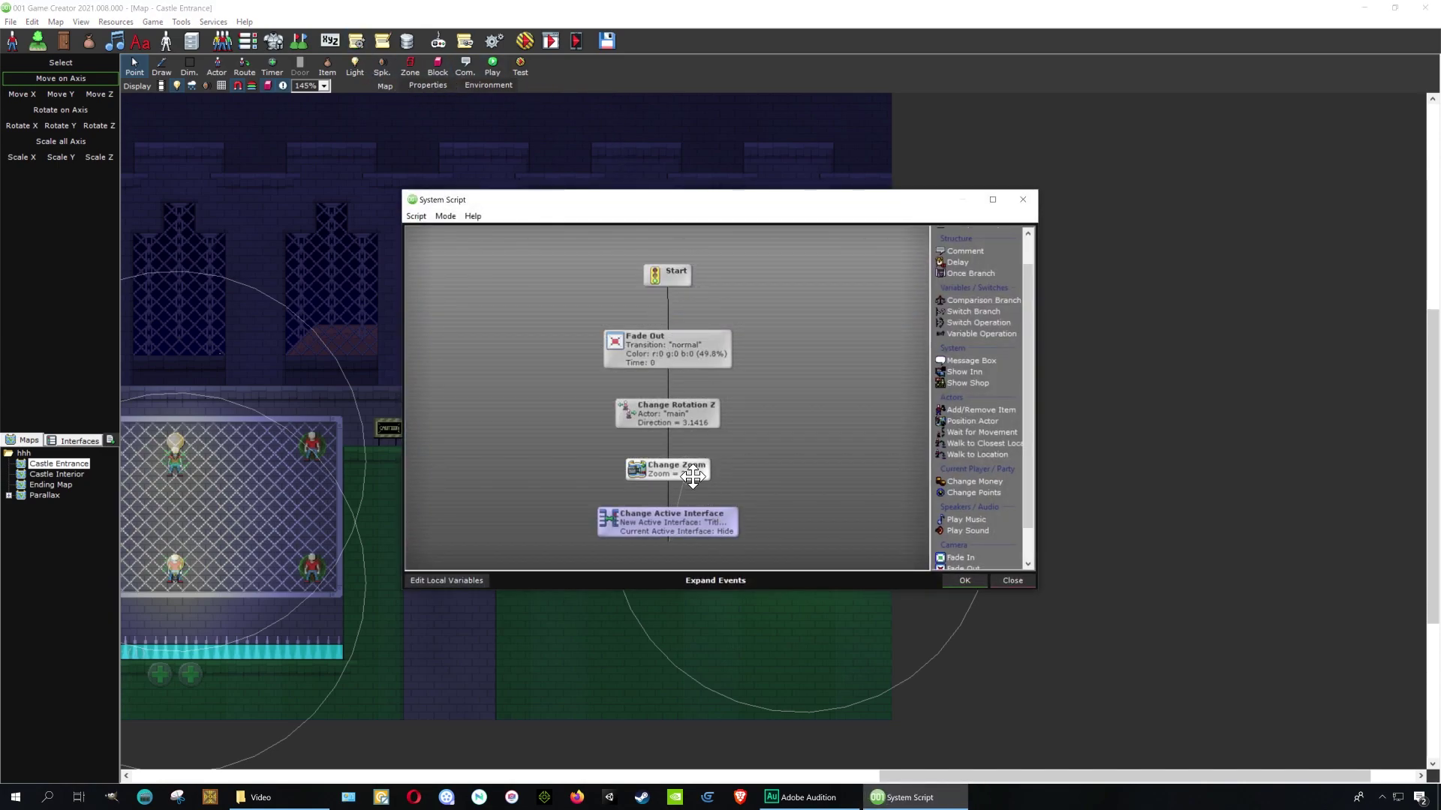
double_click(692, 475)
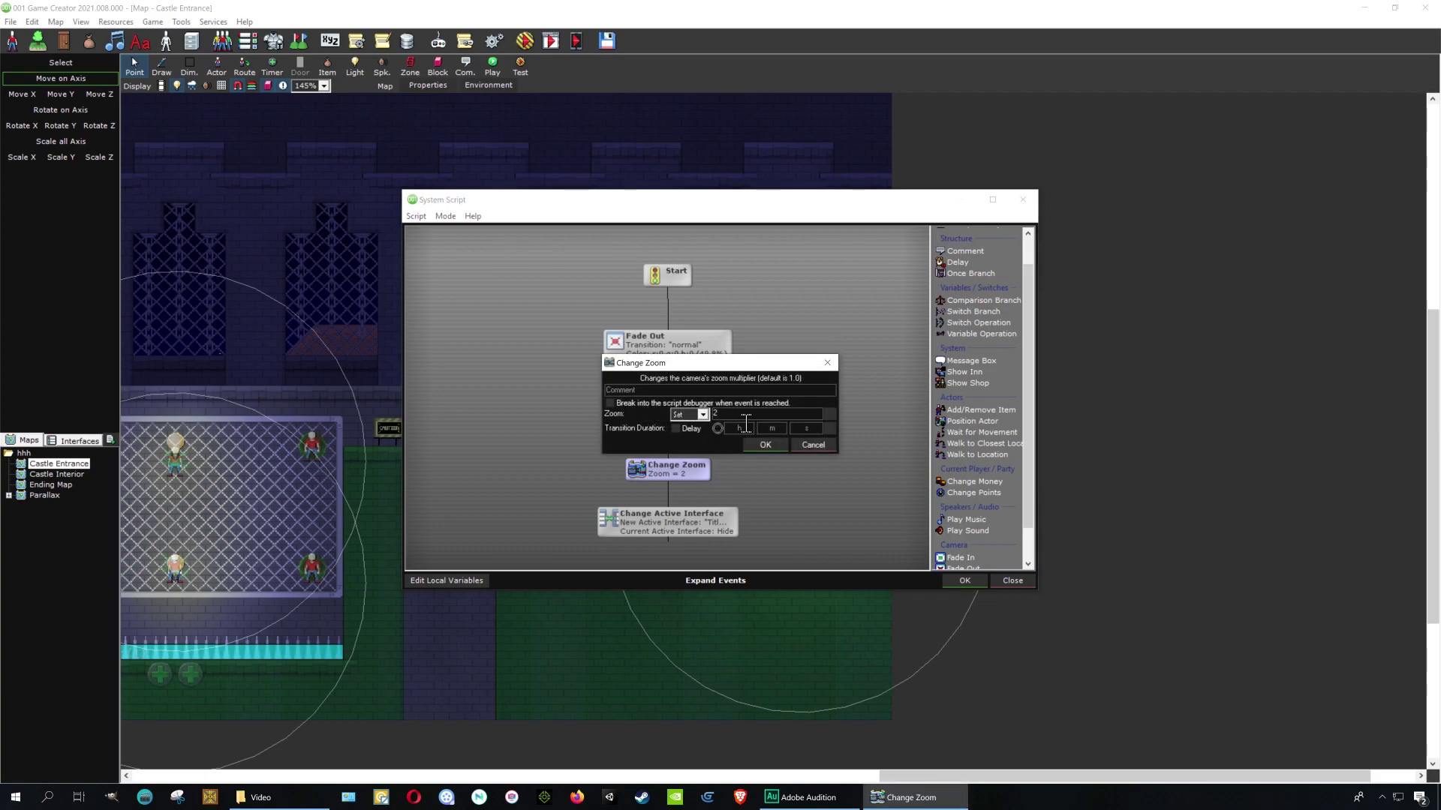
text(3)
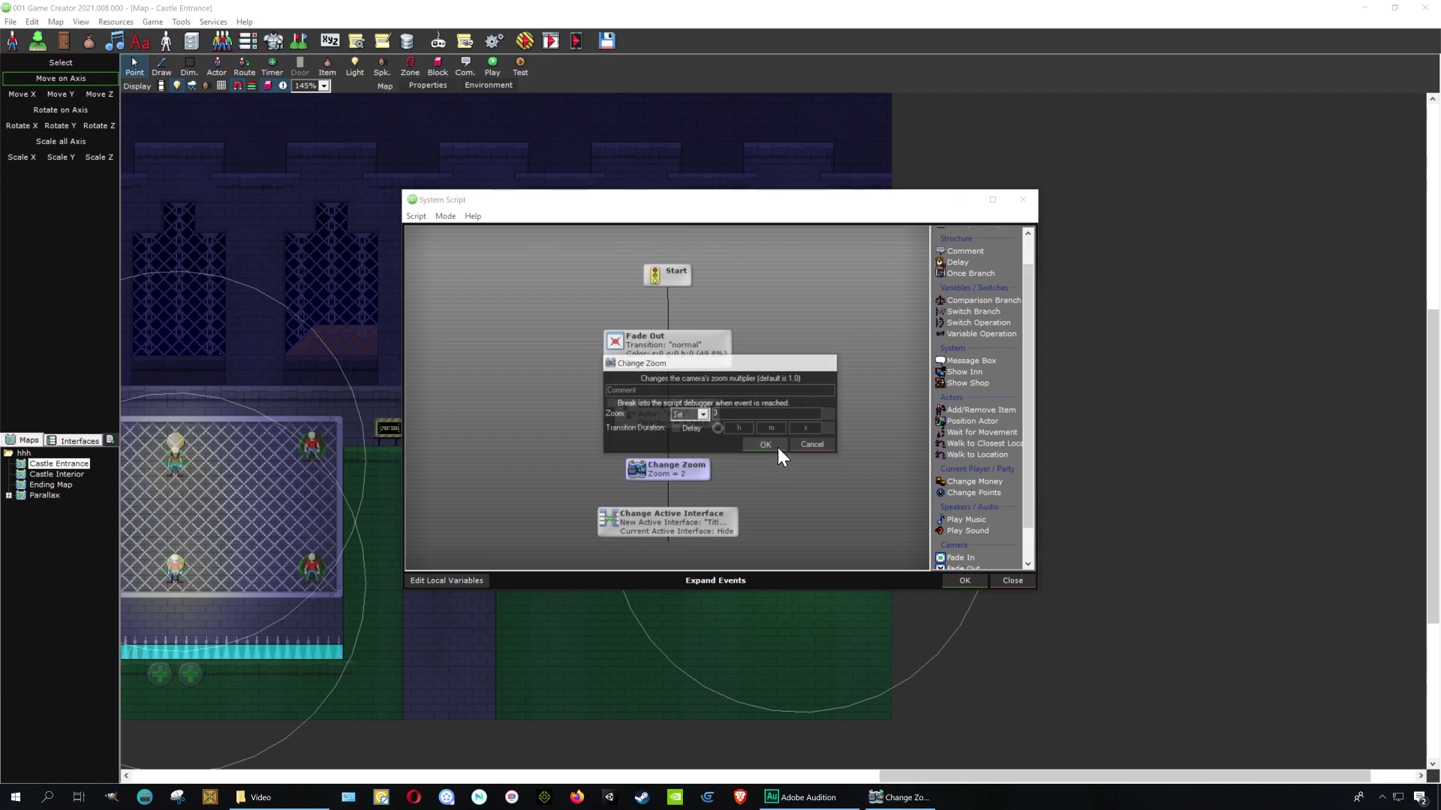
click(777, 448)
click(963, 579)
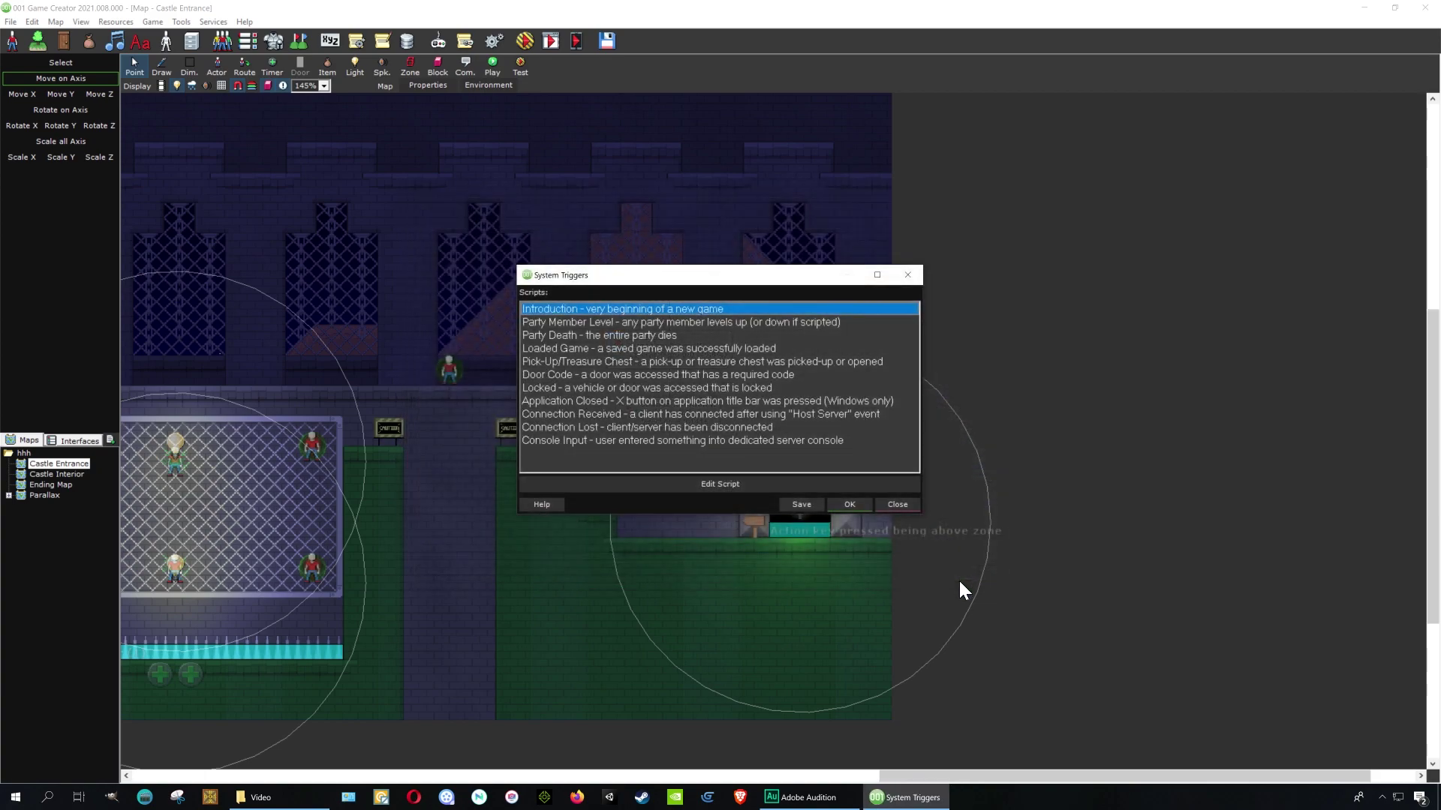
click(801, 504)
click(763, 444)
click(844, 506)
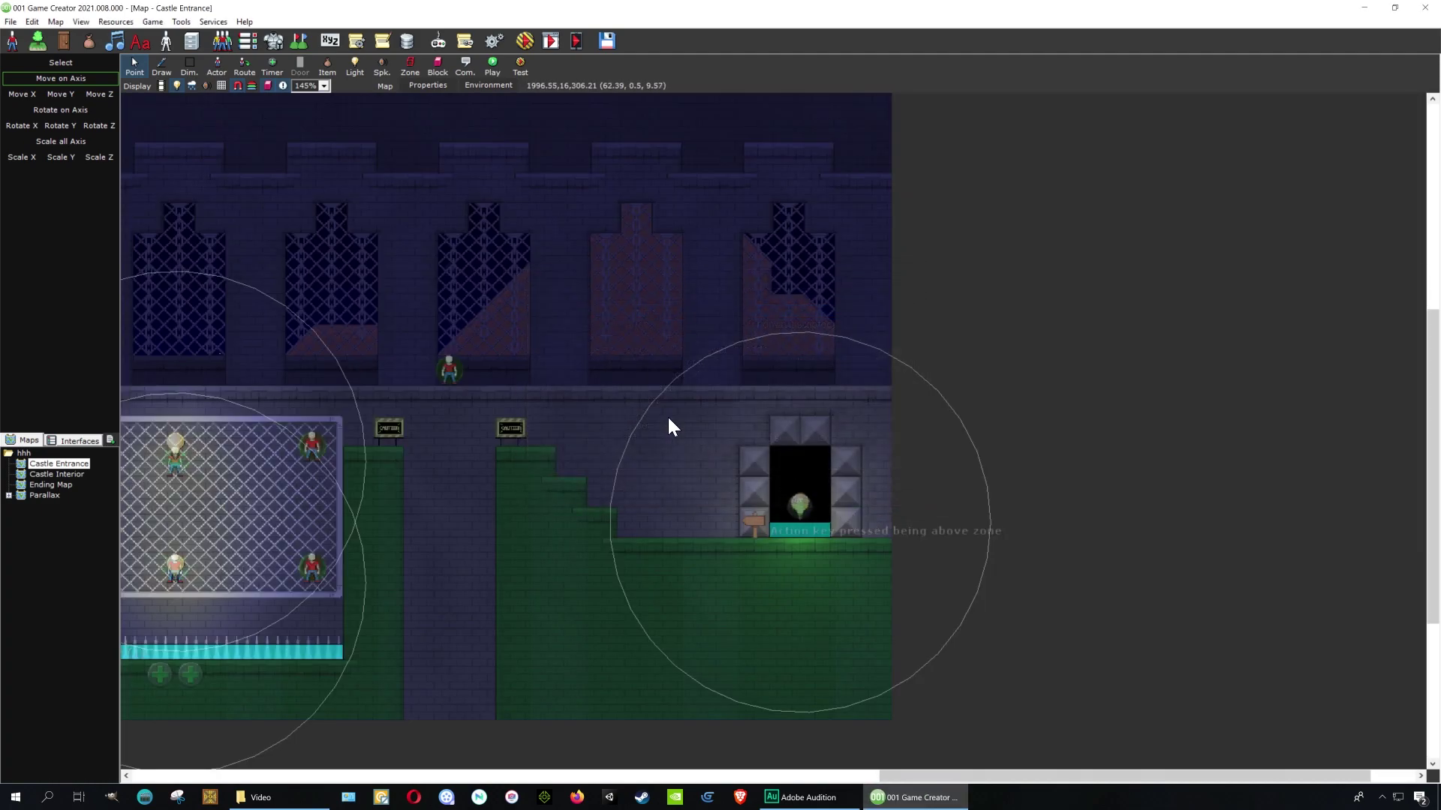
Step: On the Castle Interior map, set Change Zoom to 3 in the While / Timer script of the actor inside the starting cell
double_click(57, 474)
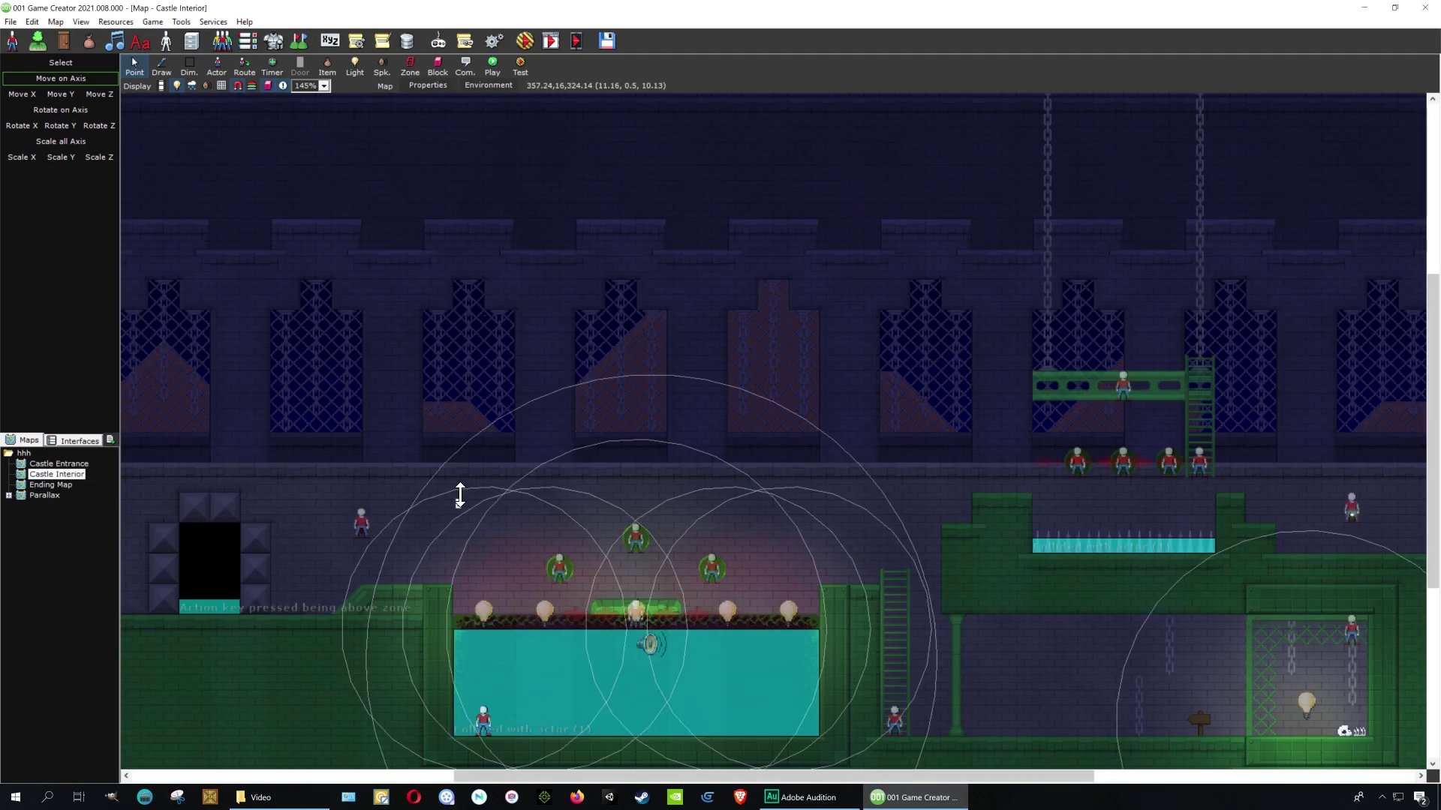
middle_drag(988, 627, 381, 443)
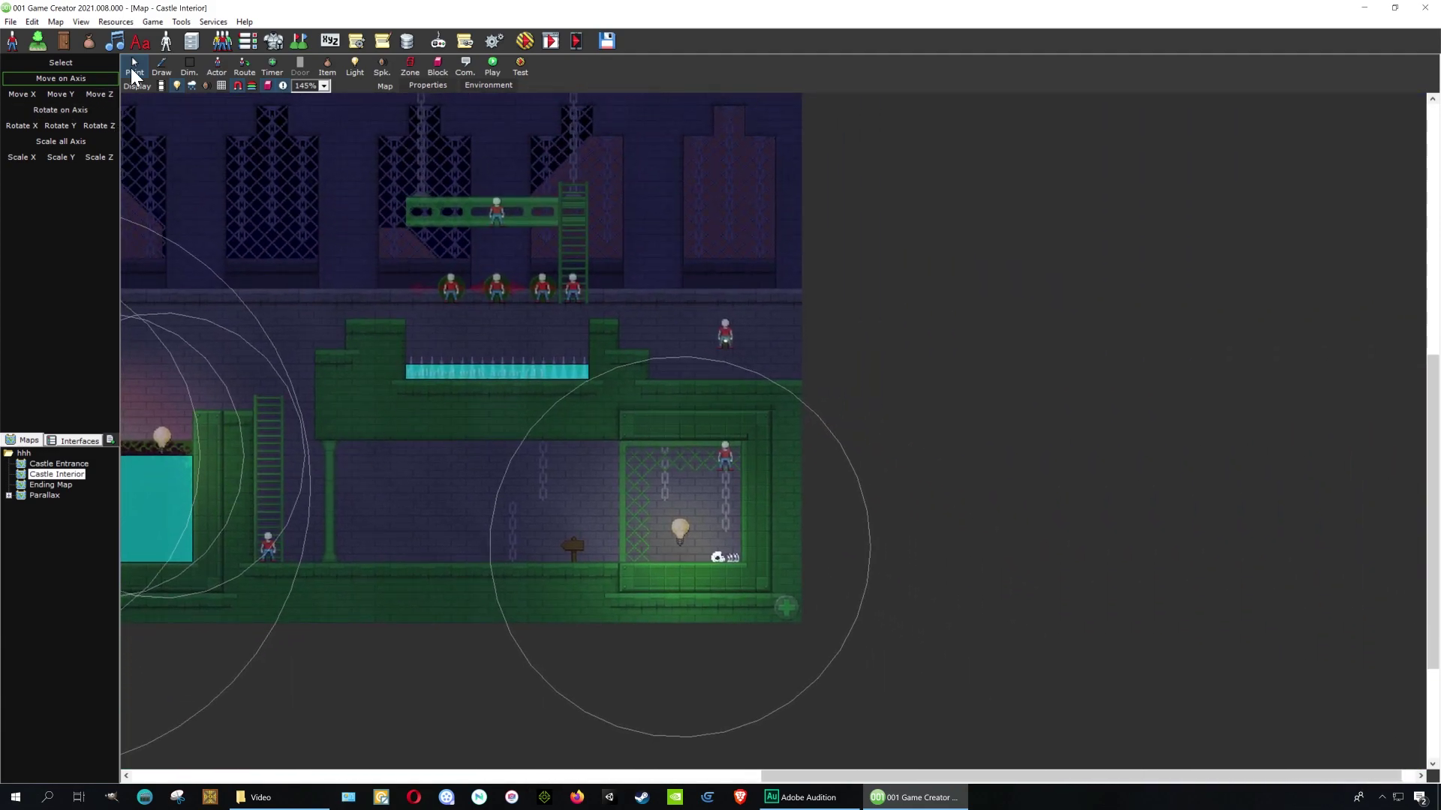
double_click(732, 460)
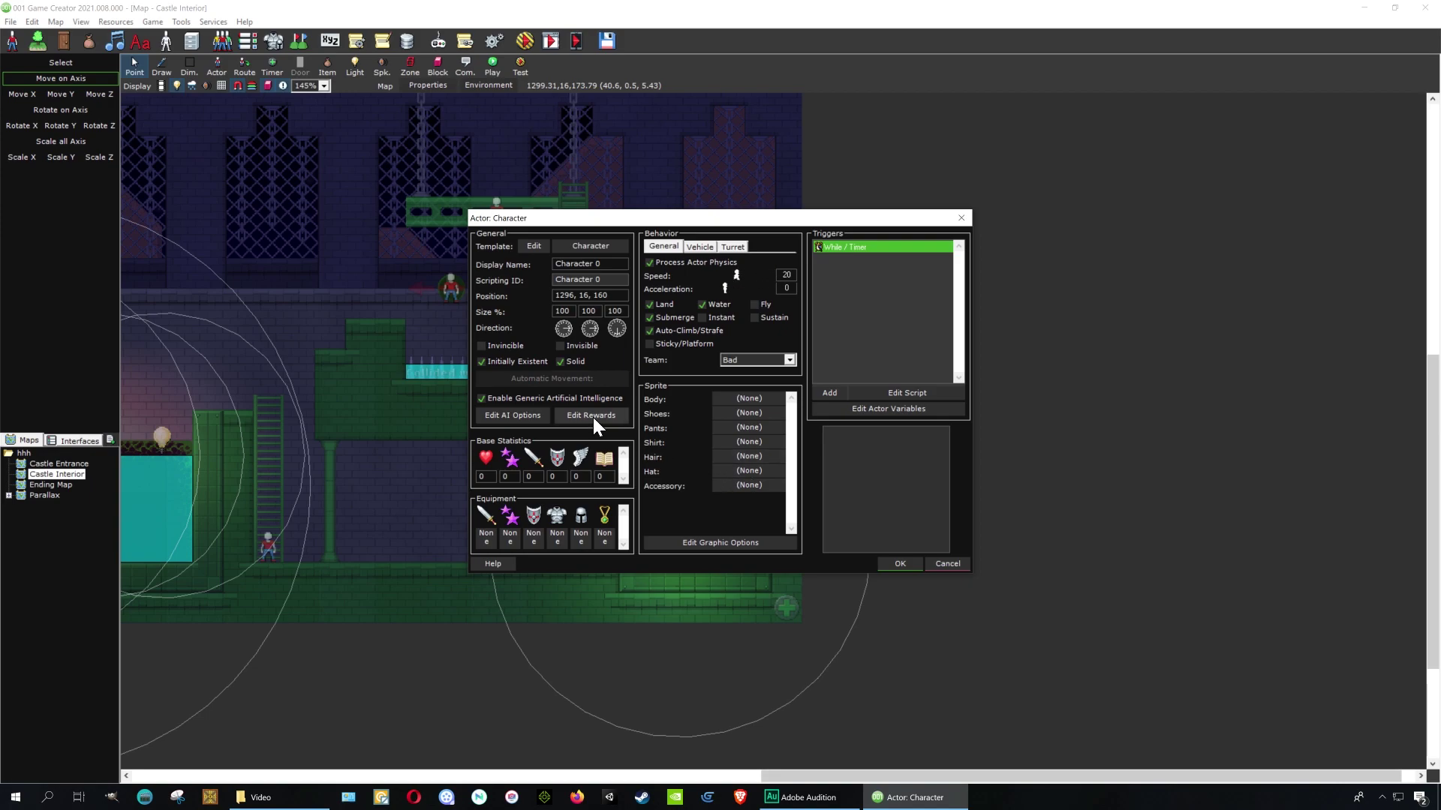
click(892, 397)
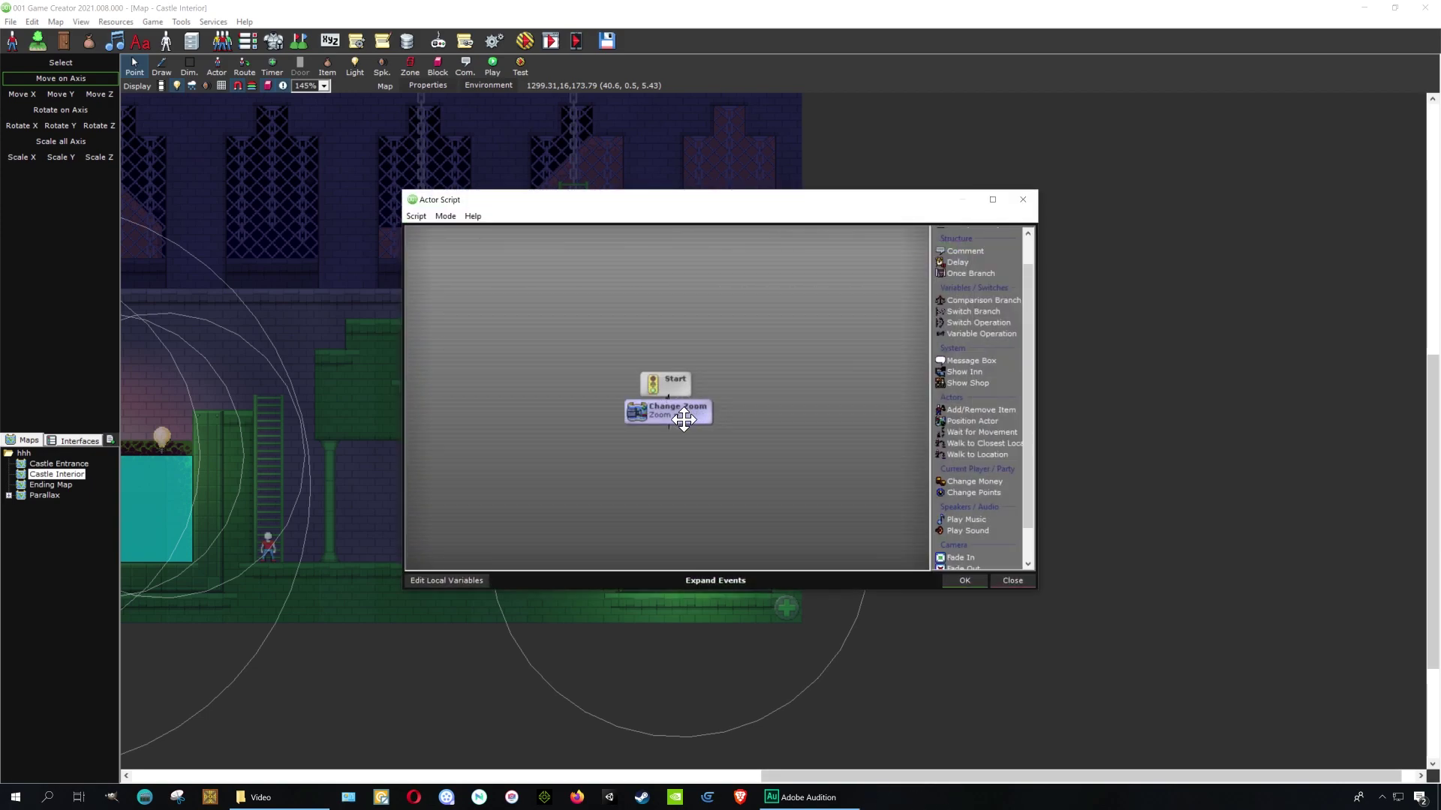
double_click(677, 413)
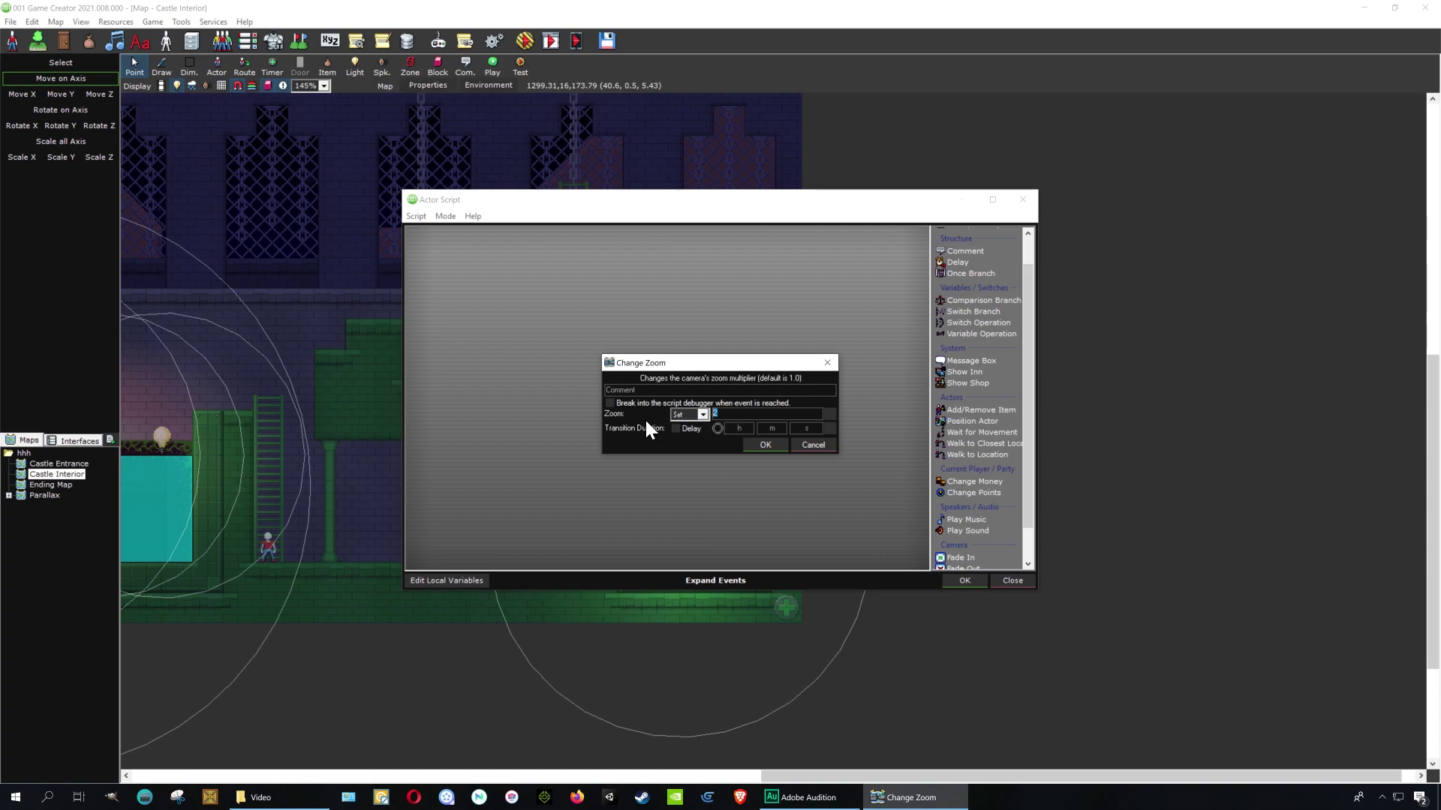
text(3)
click(772, 442)
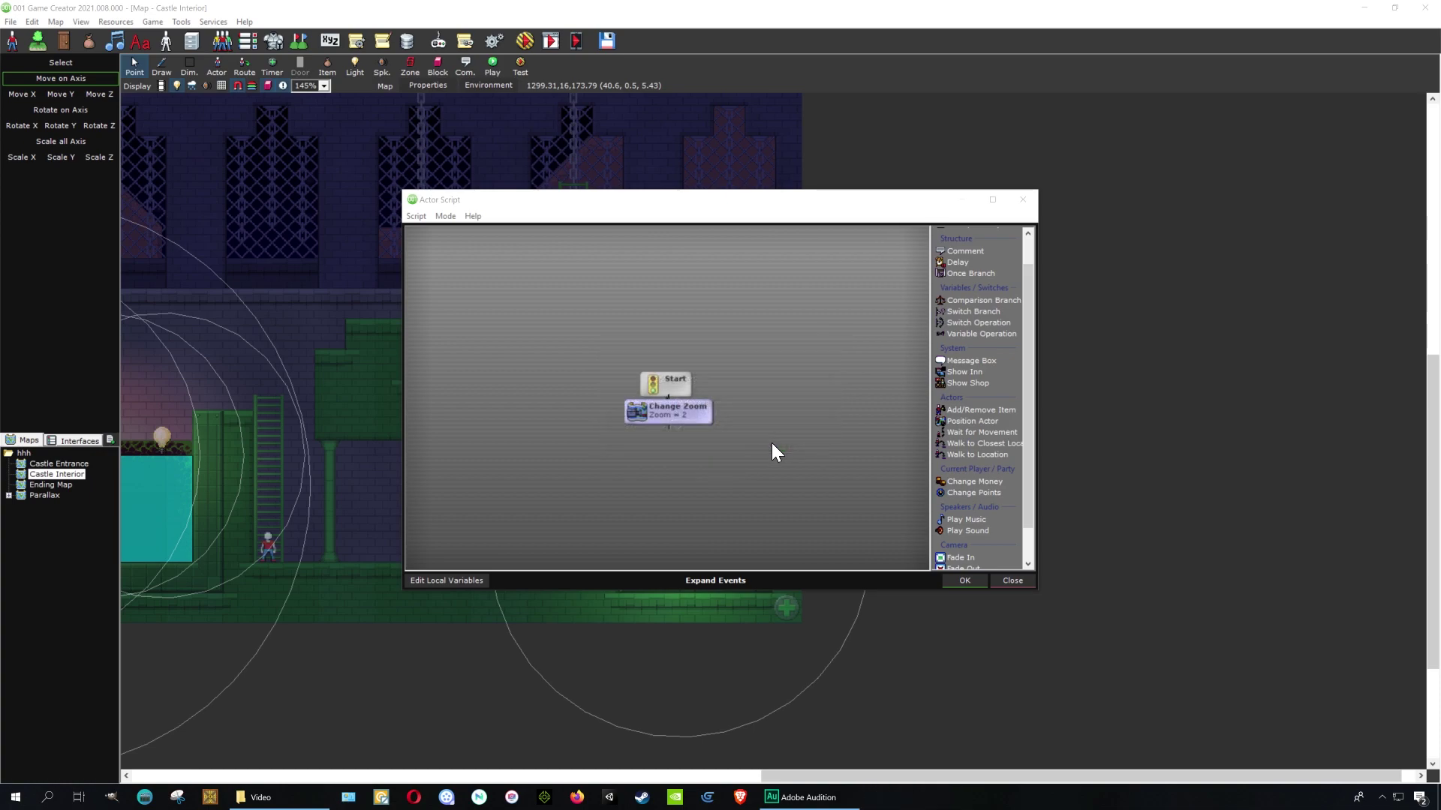
click(964, 582)
click(904, 564)
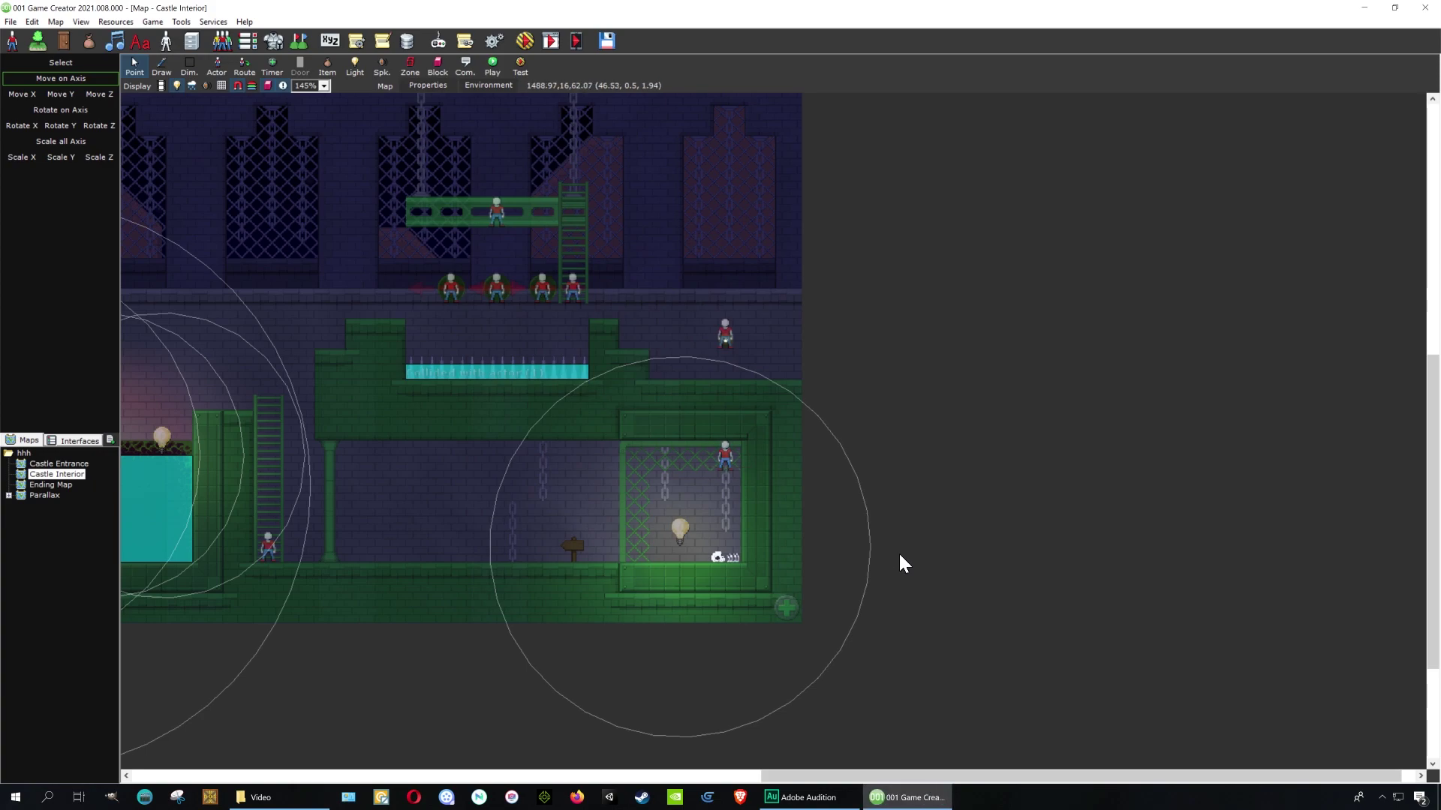
Step: Save the map, start a test play and move from the starting cell up the ladder beside the lava pit
click(525, 41)
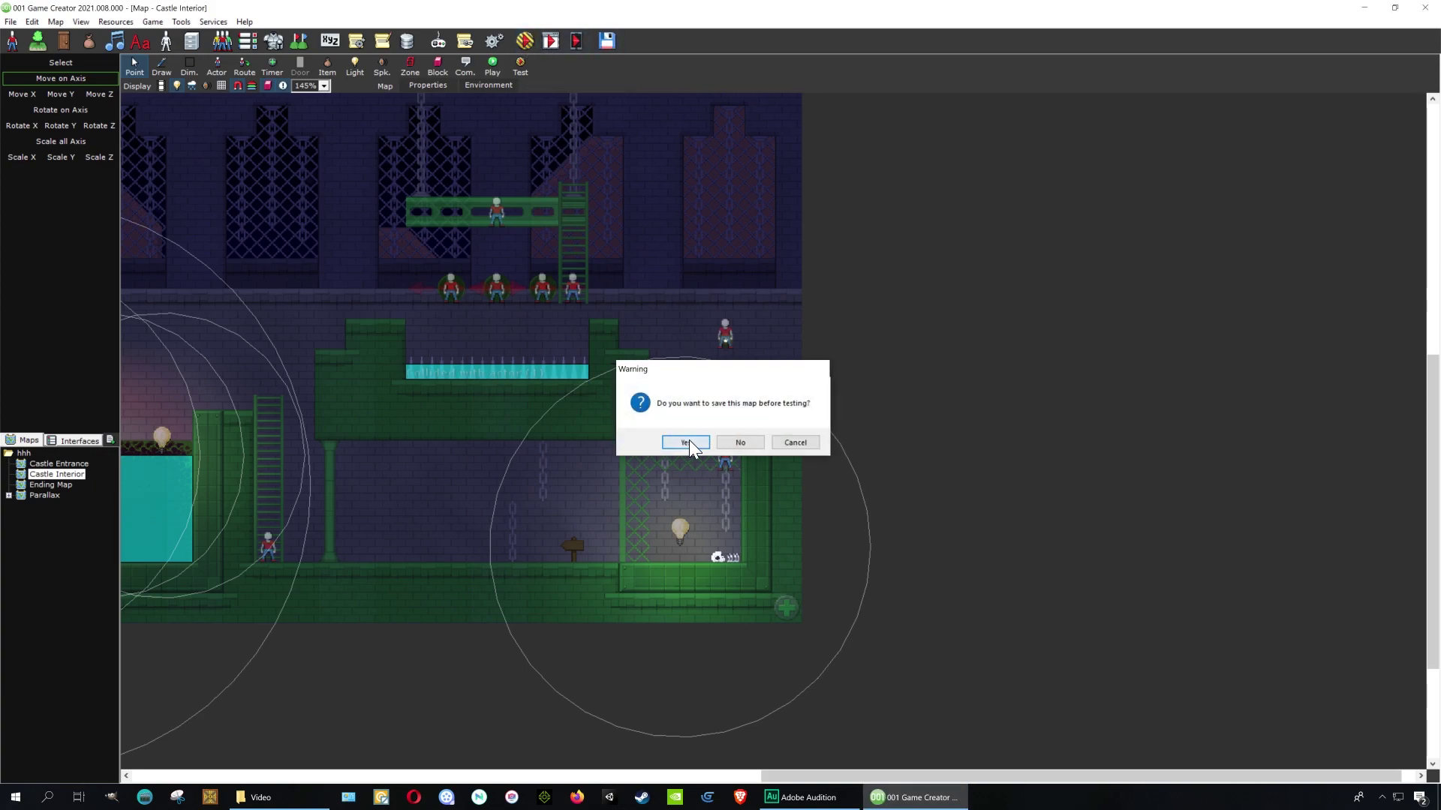
click(689, 440)
click(824, 490)
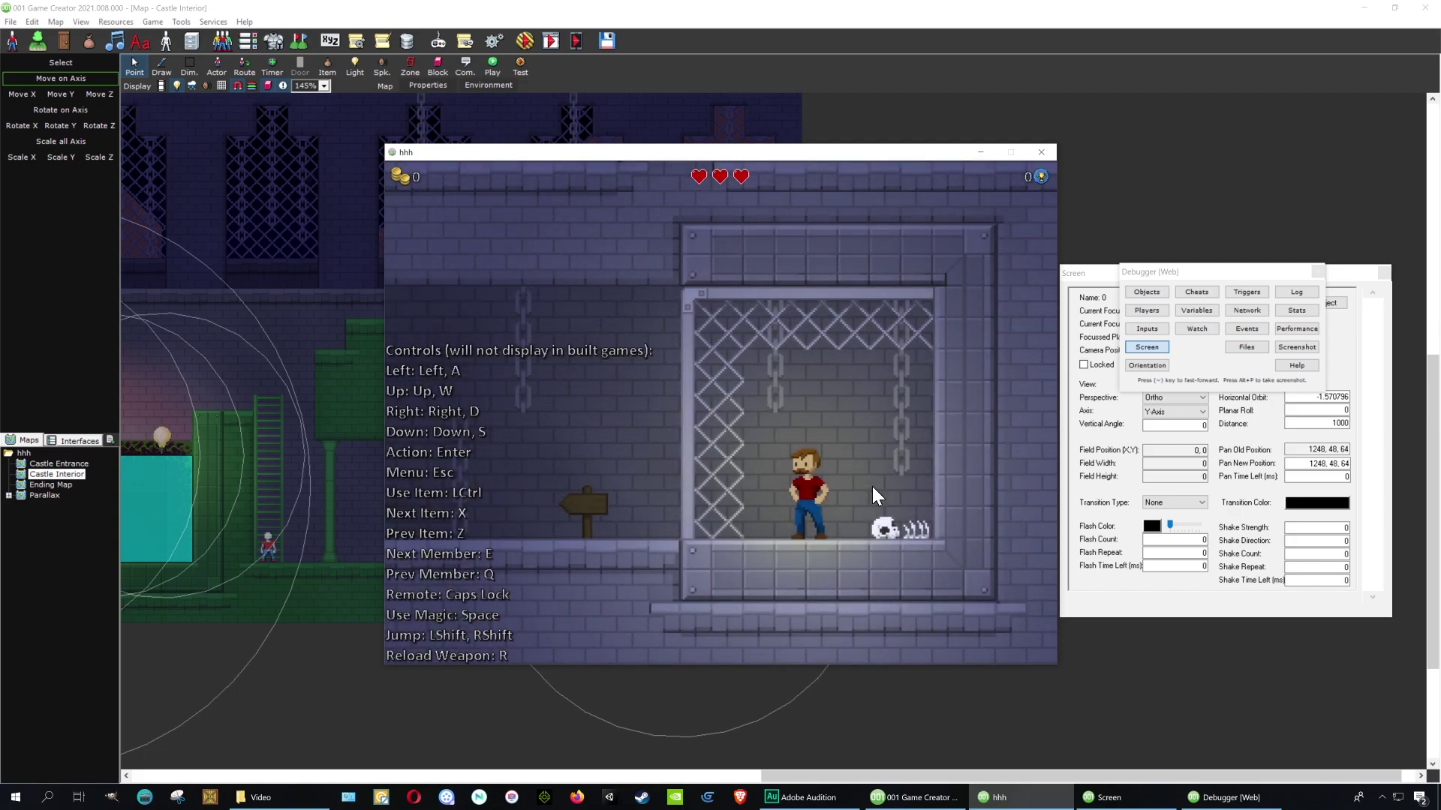
key(Left)
key(shift)
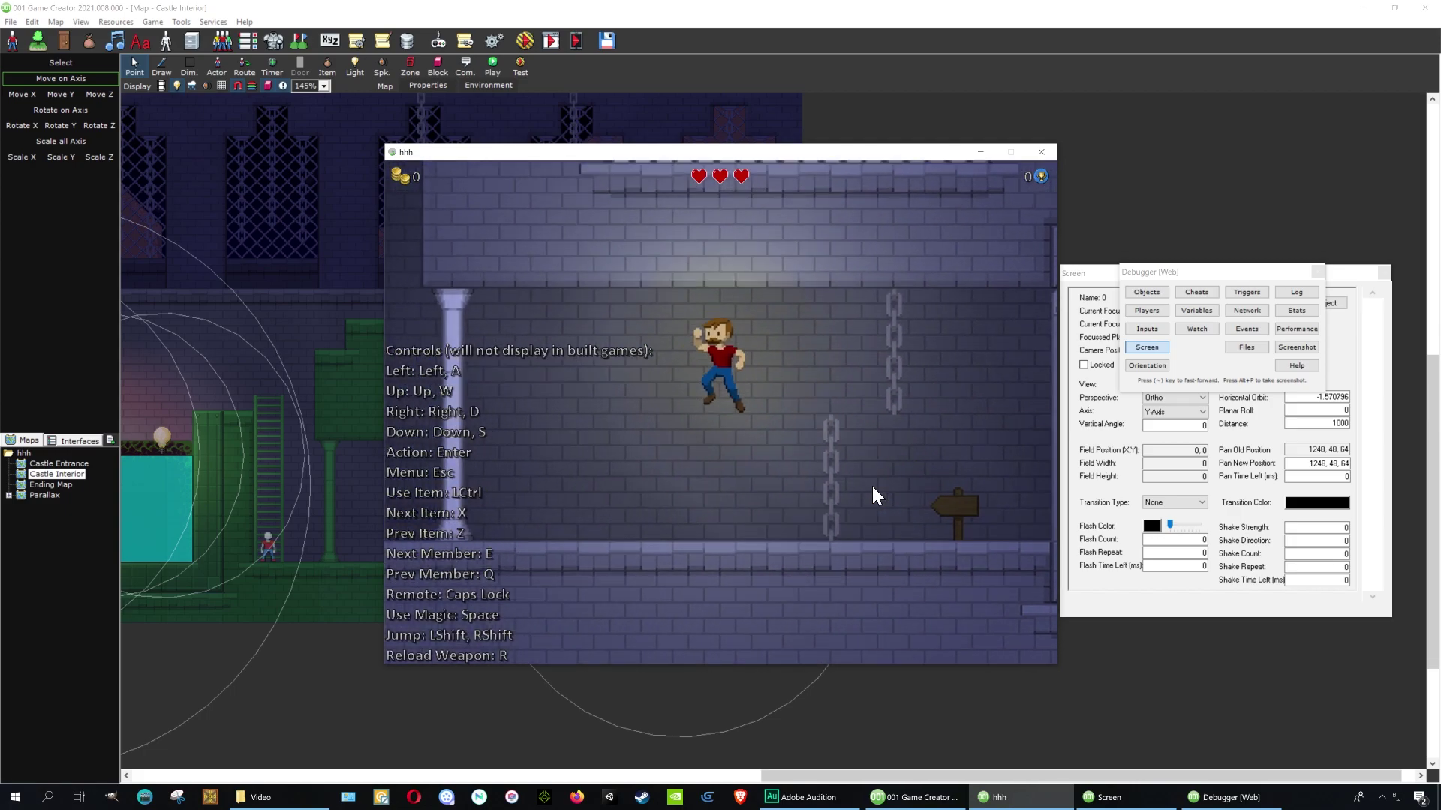
key(Up)
key(Left)
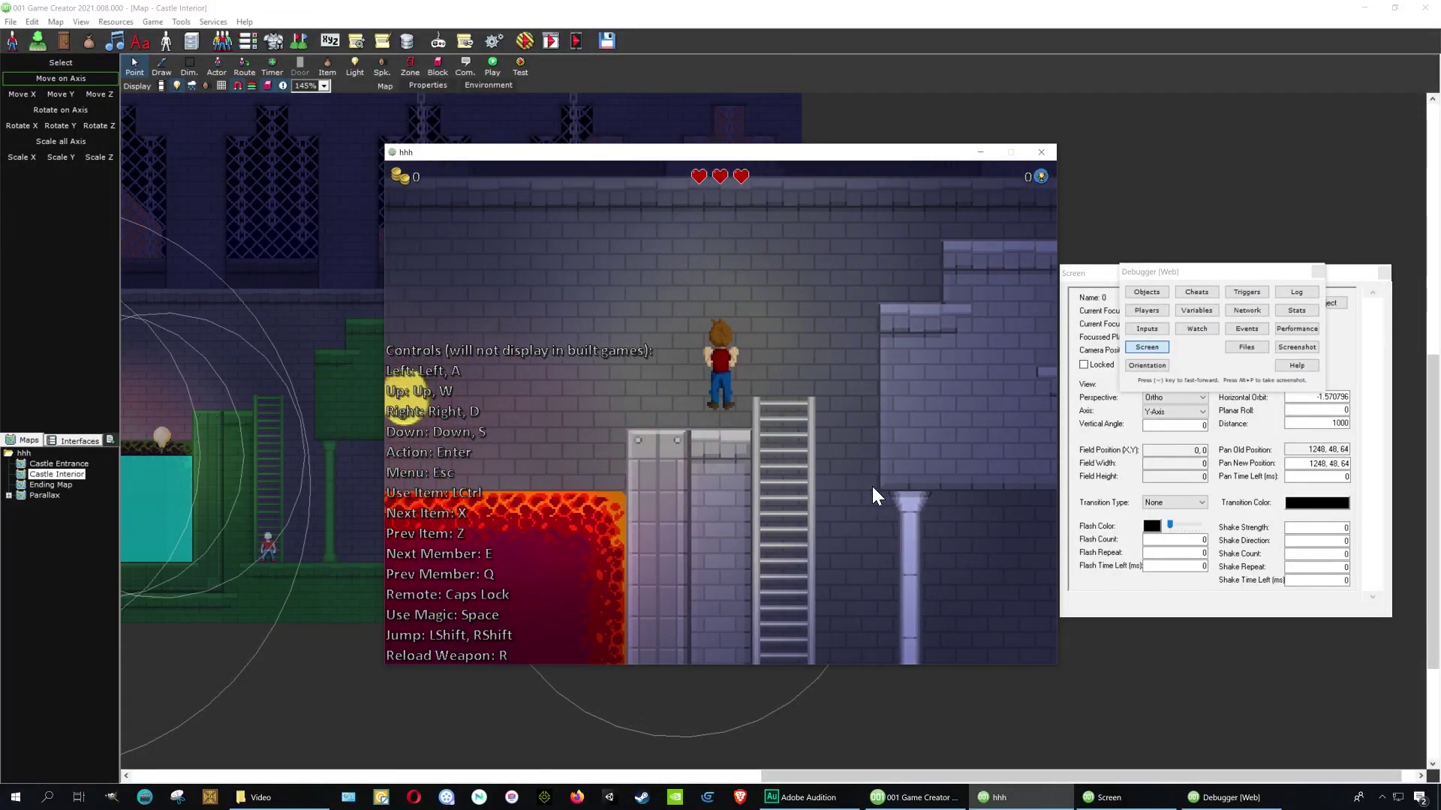
Step: Cross the lava pit on the floating stone platform and enter the far doorway to test the zoom on transport
key(Left)
key(shift)
key(shift)
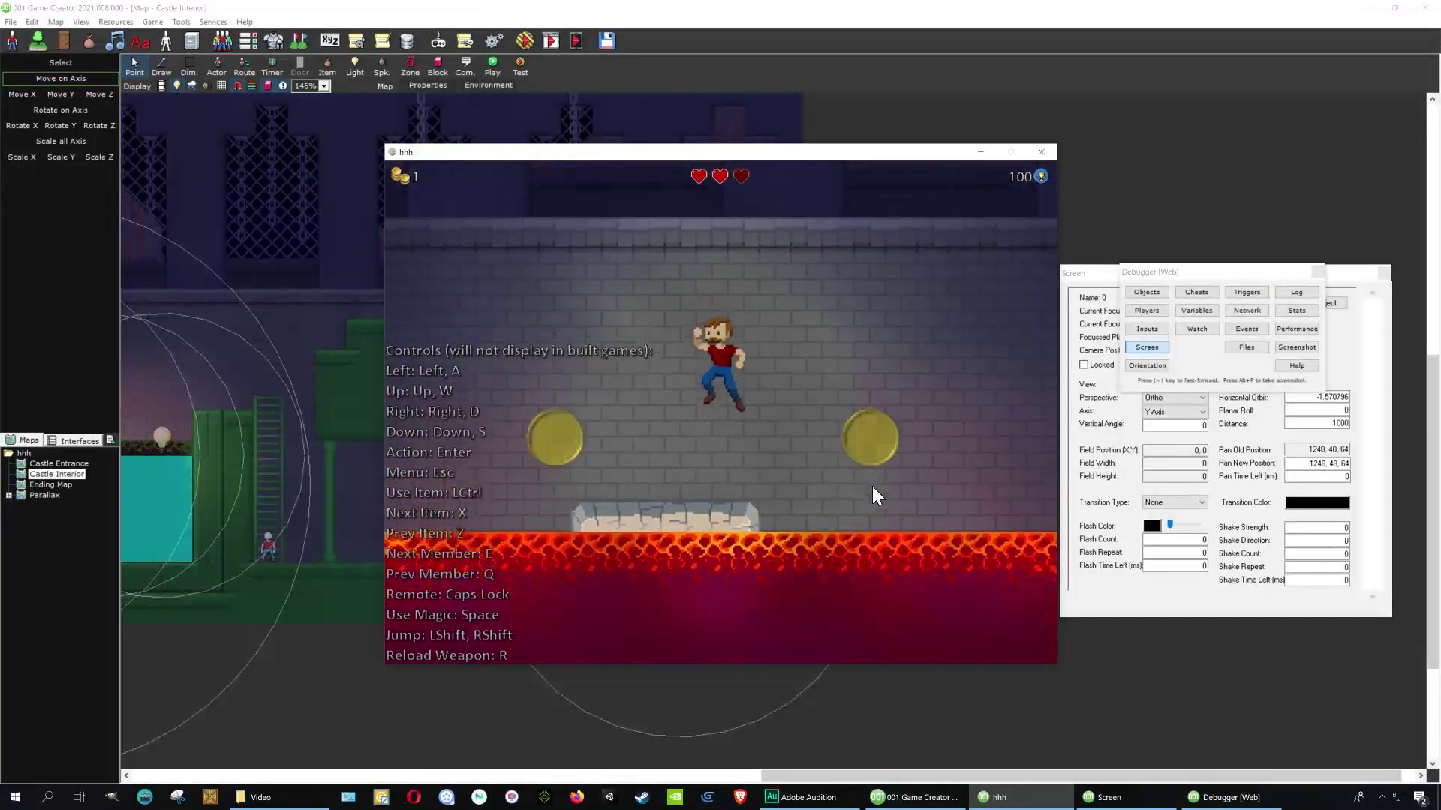
key(Right)
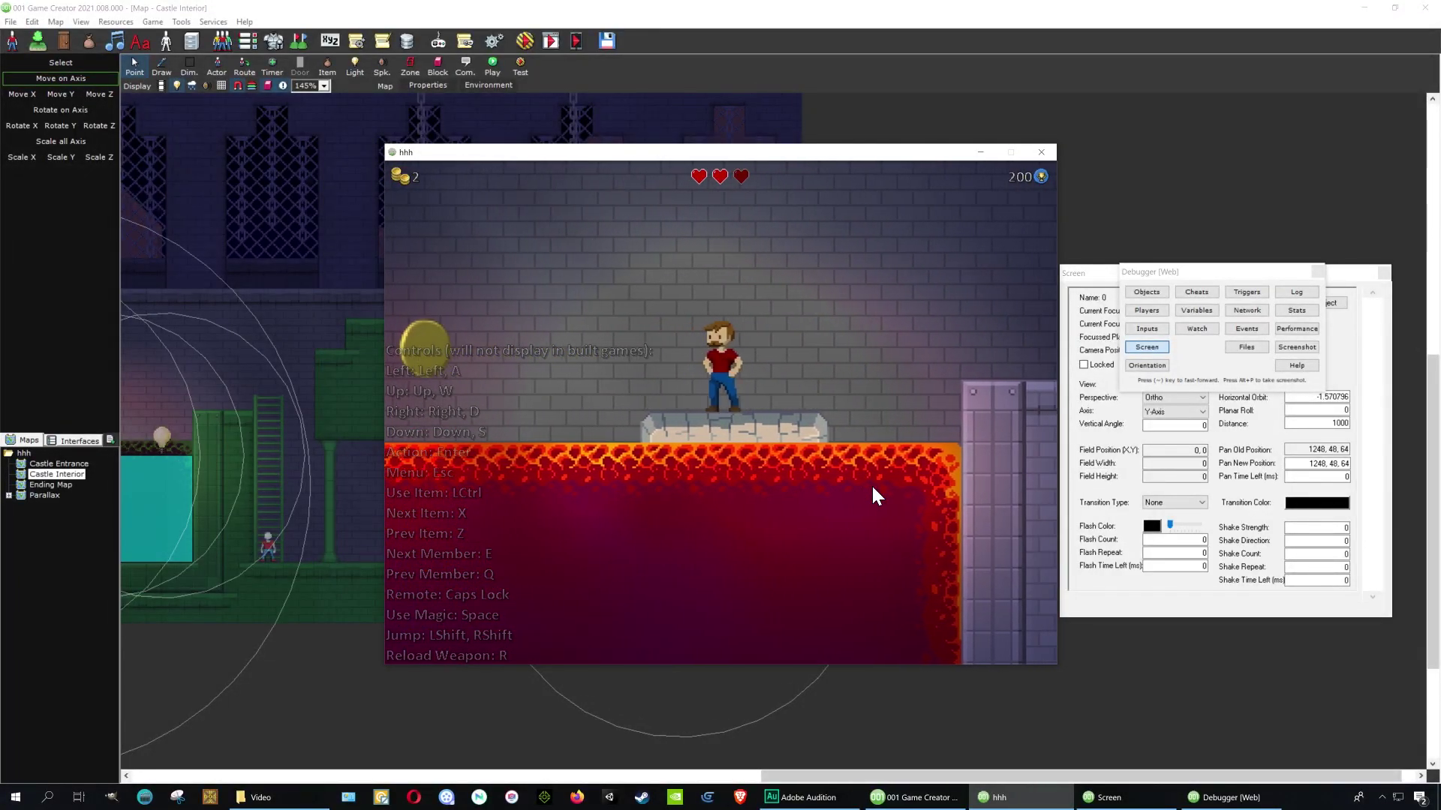
key(shift)
key(Left)
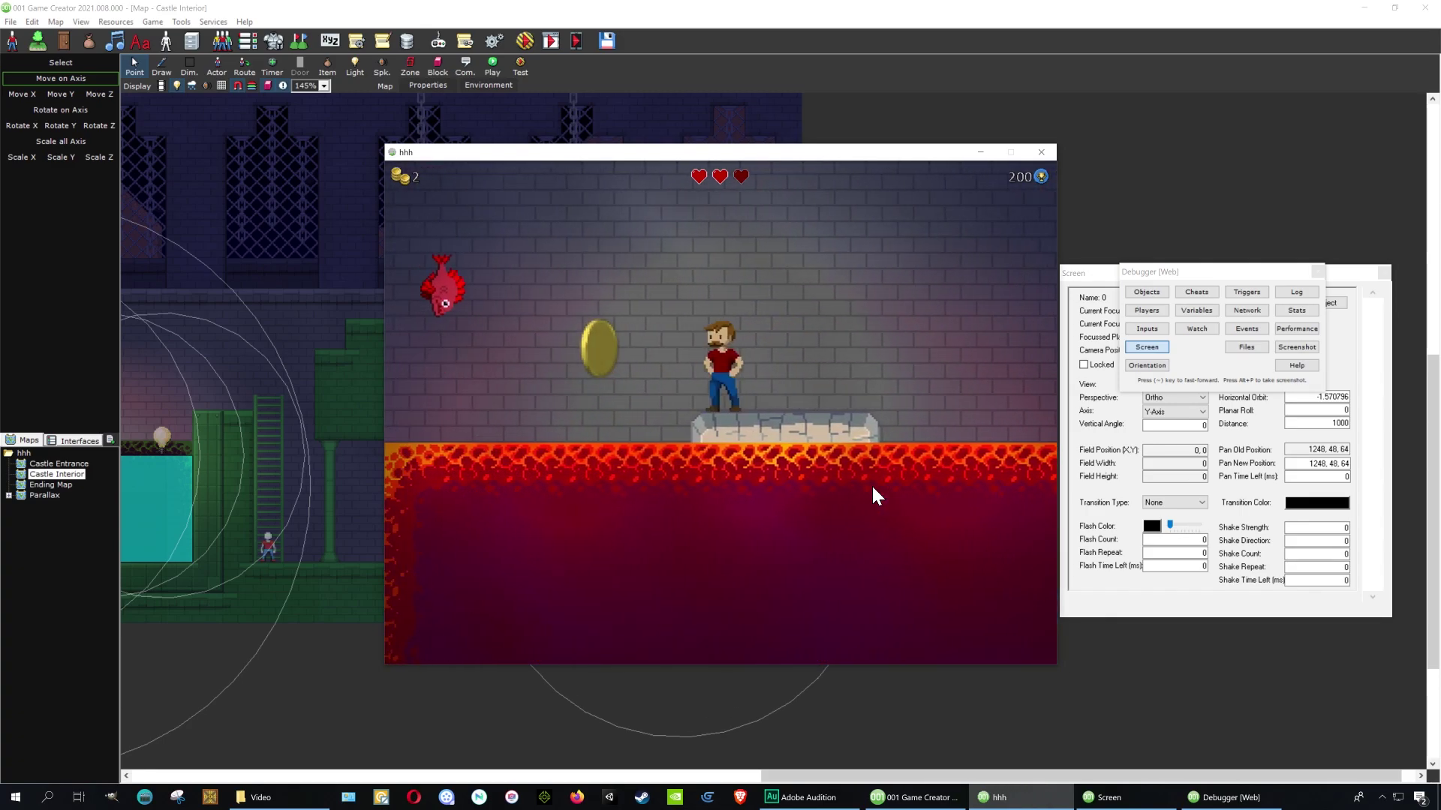
key(shift)
key(Left)
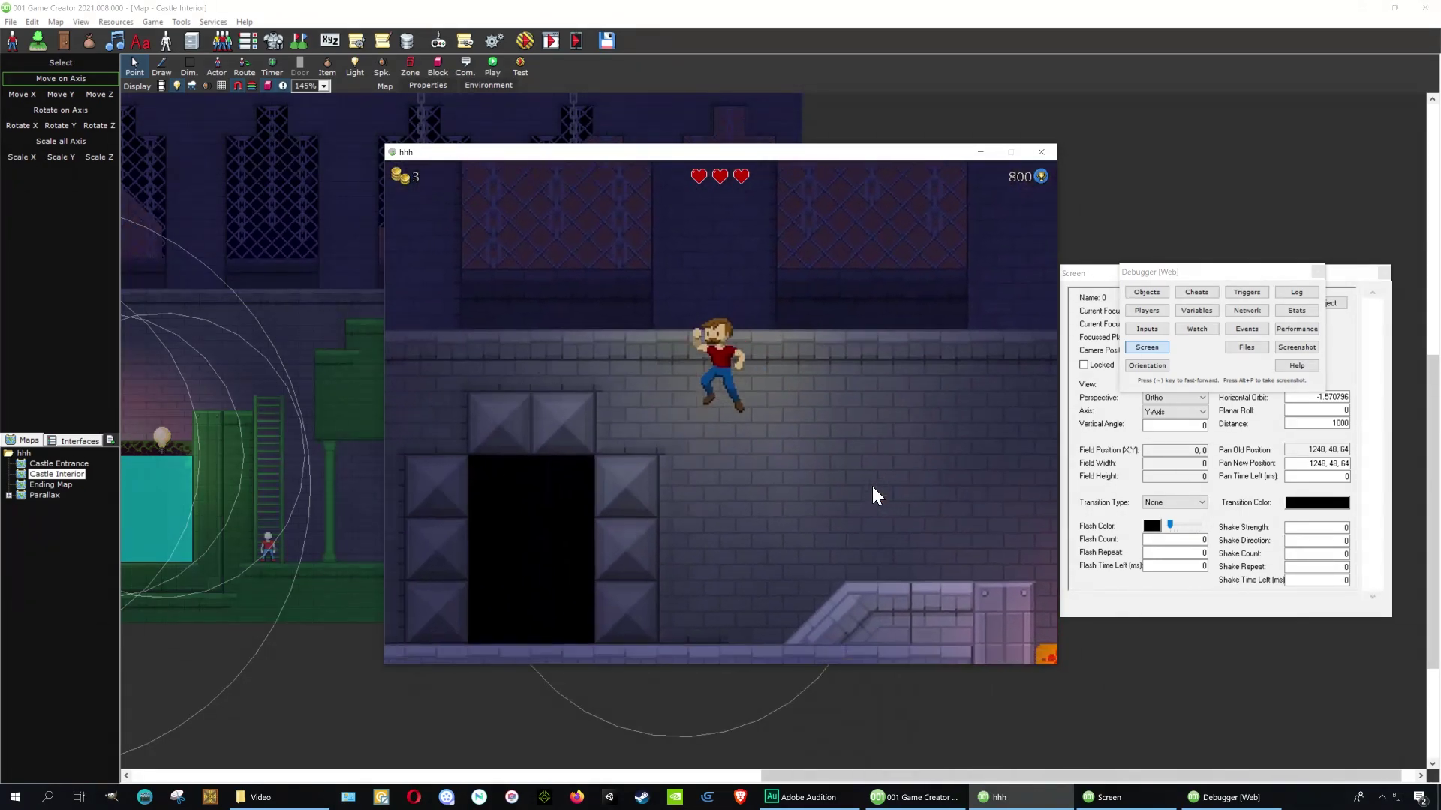
key(Up)
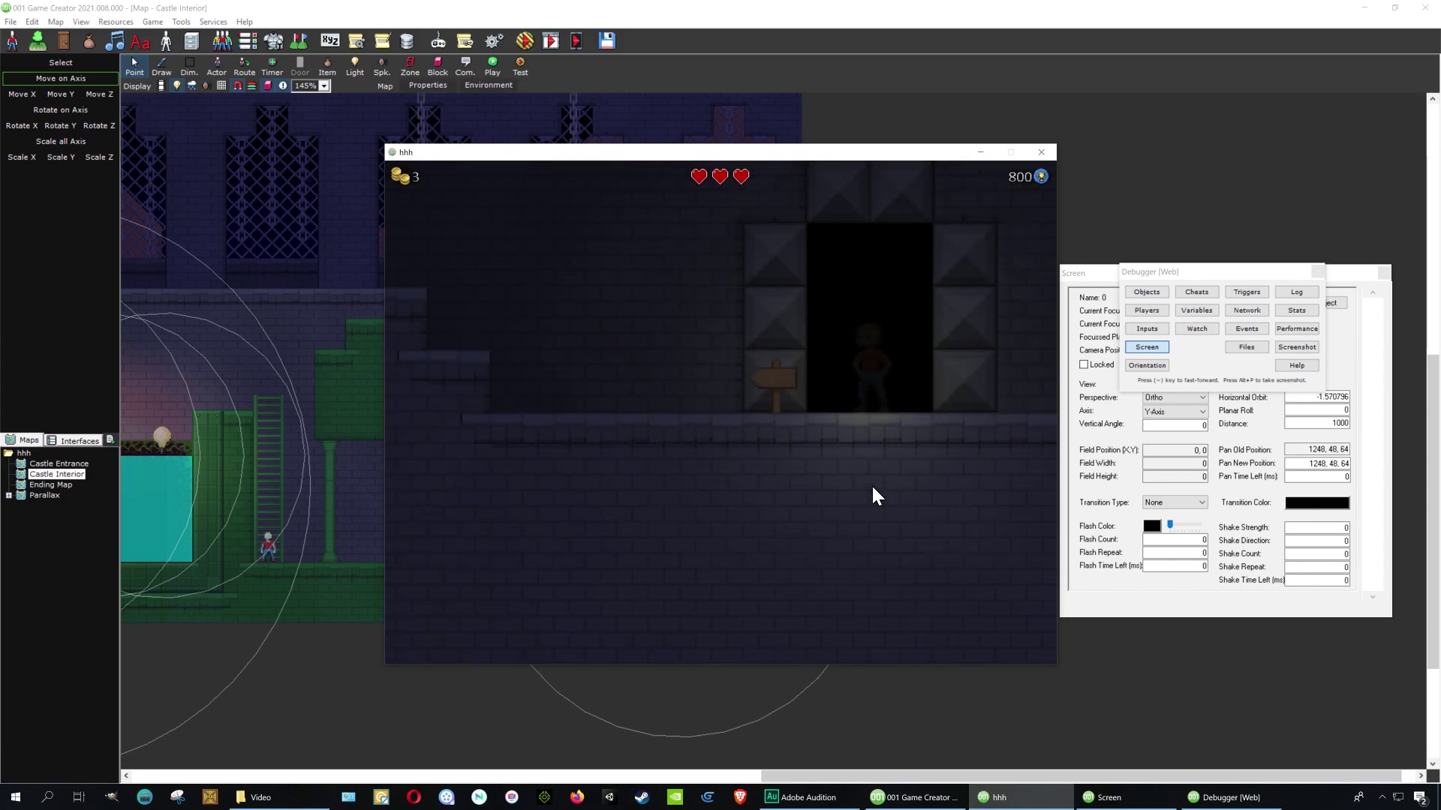
Step: Walk up the Castle Entrance stairs and return through the doorway to Castle Interior to check the zoom both ways
key(Left)
key(shift)
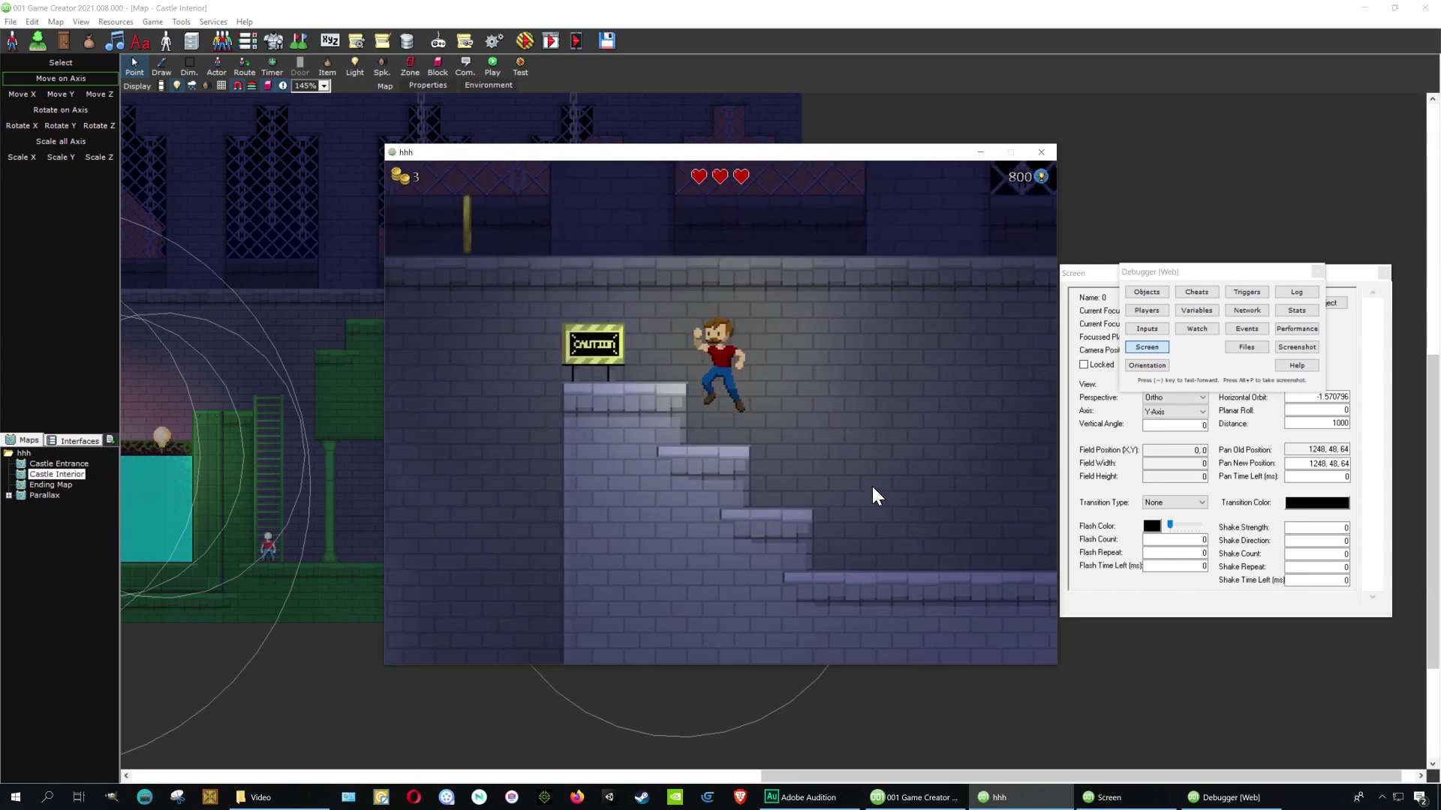
key(shift)
key(Right)
key(Right)
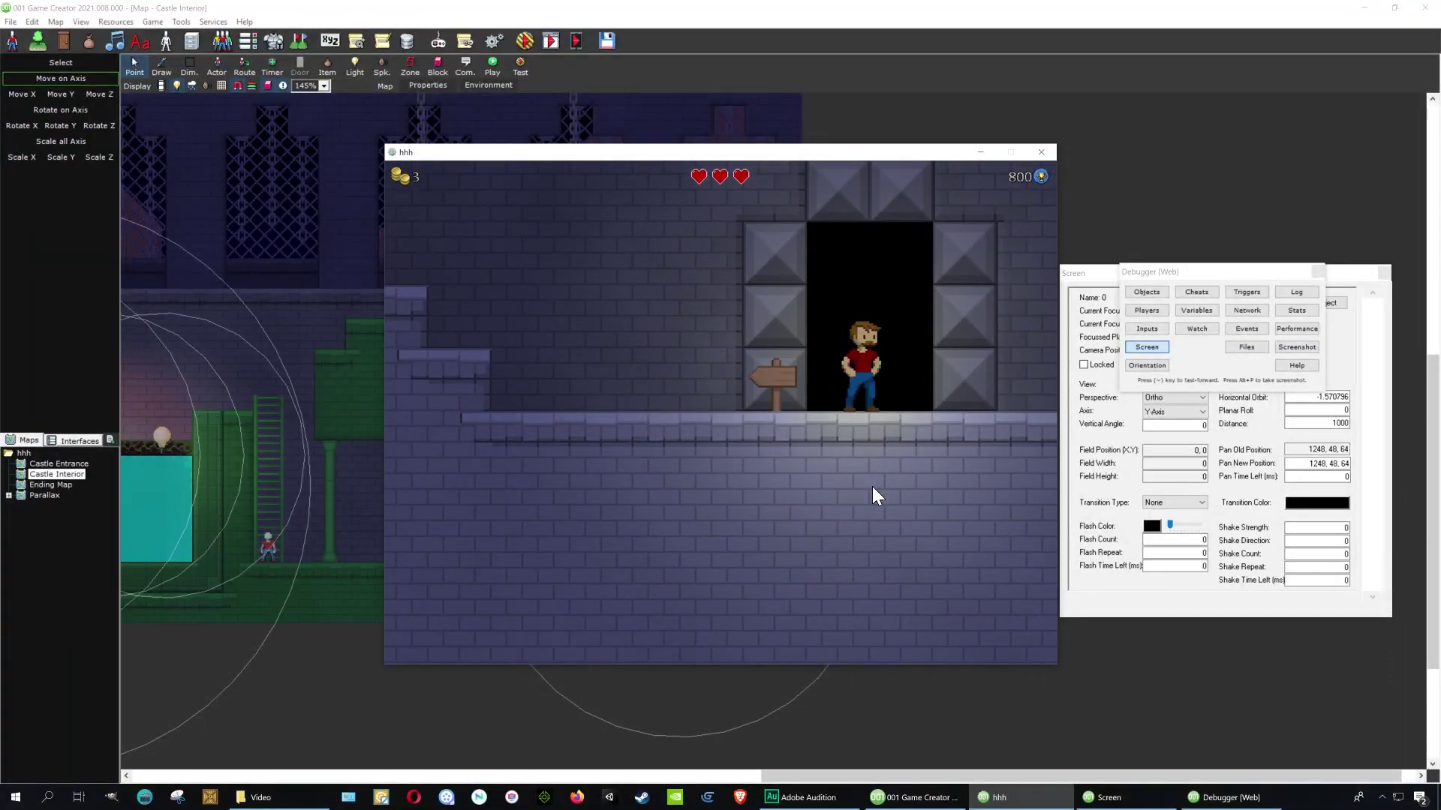
key(Up)
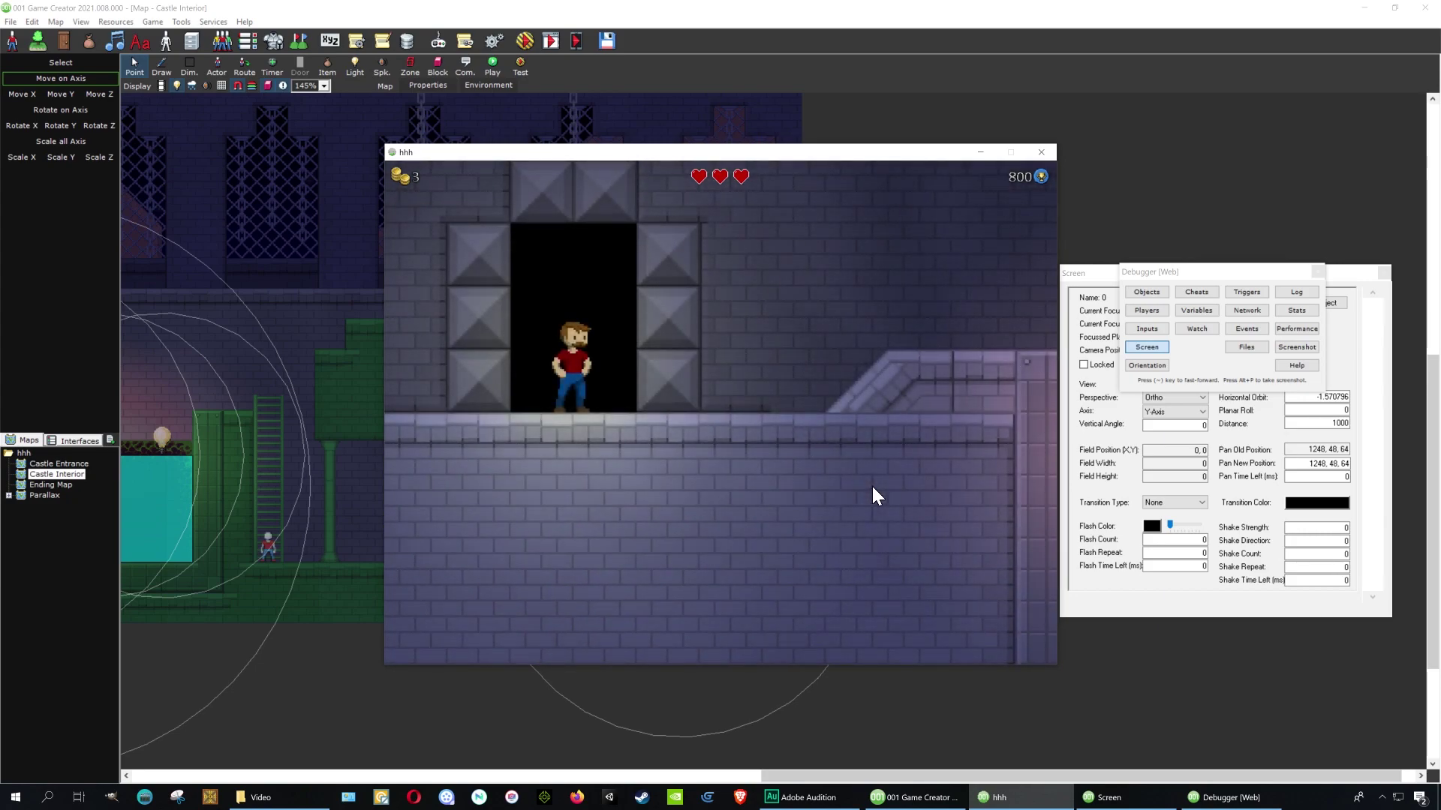
Step: Enter the doorway again and jump over the caution-sign gap to the floating white stone platform beside the spikes to check the zoom
key(Up)
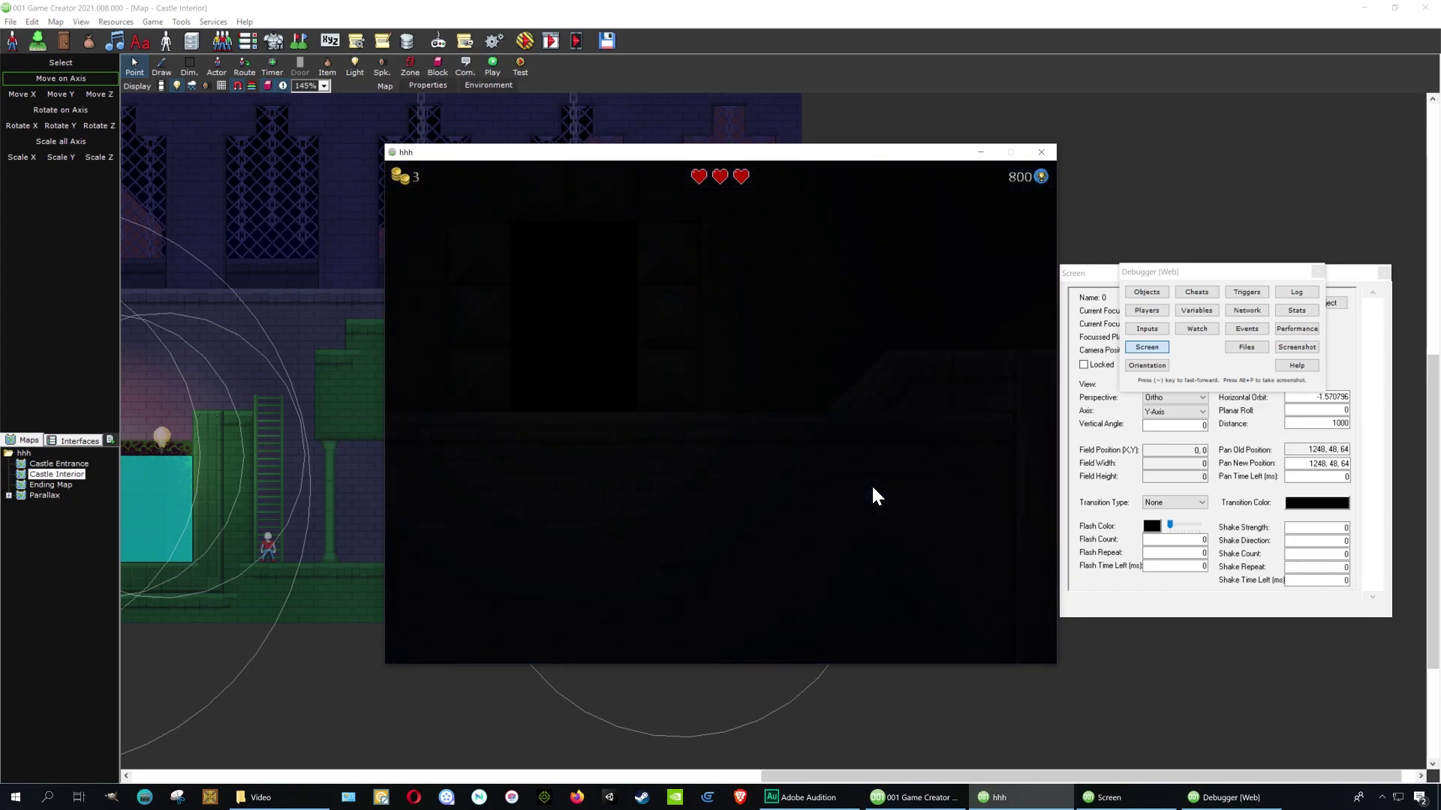
key(Left)
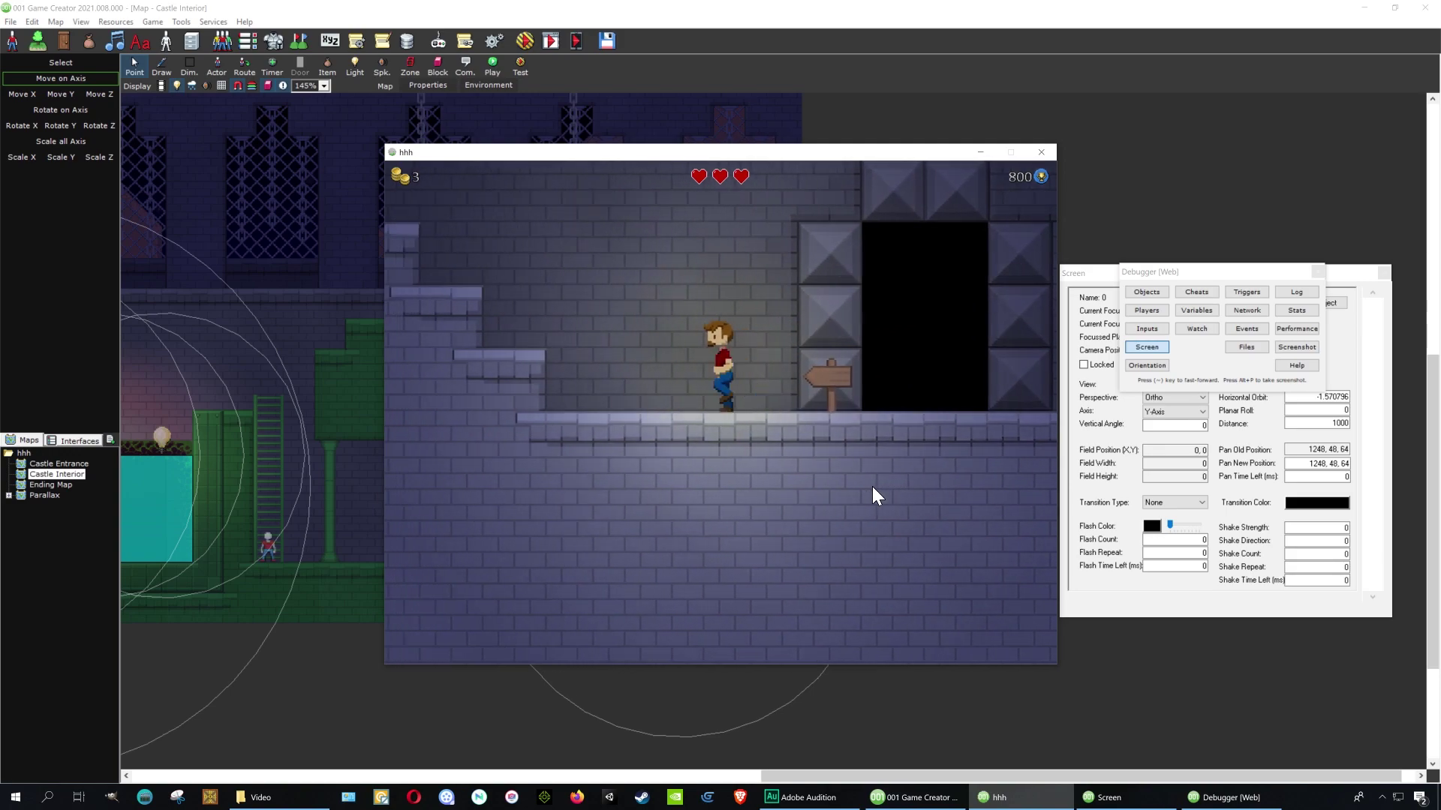
key(space)
key(Left)
key(space)
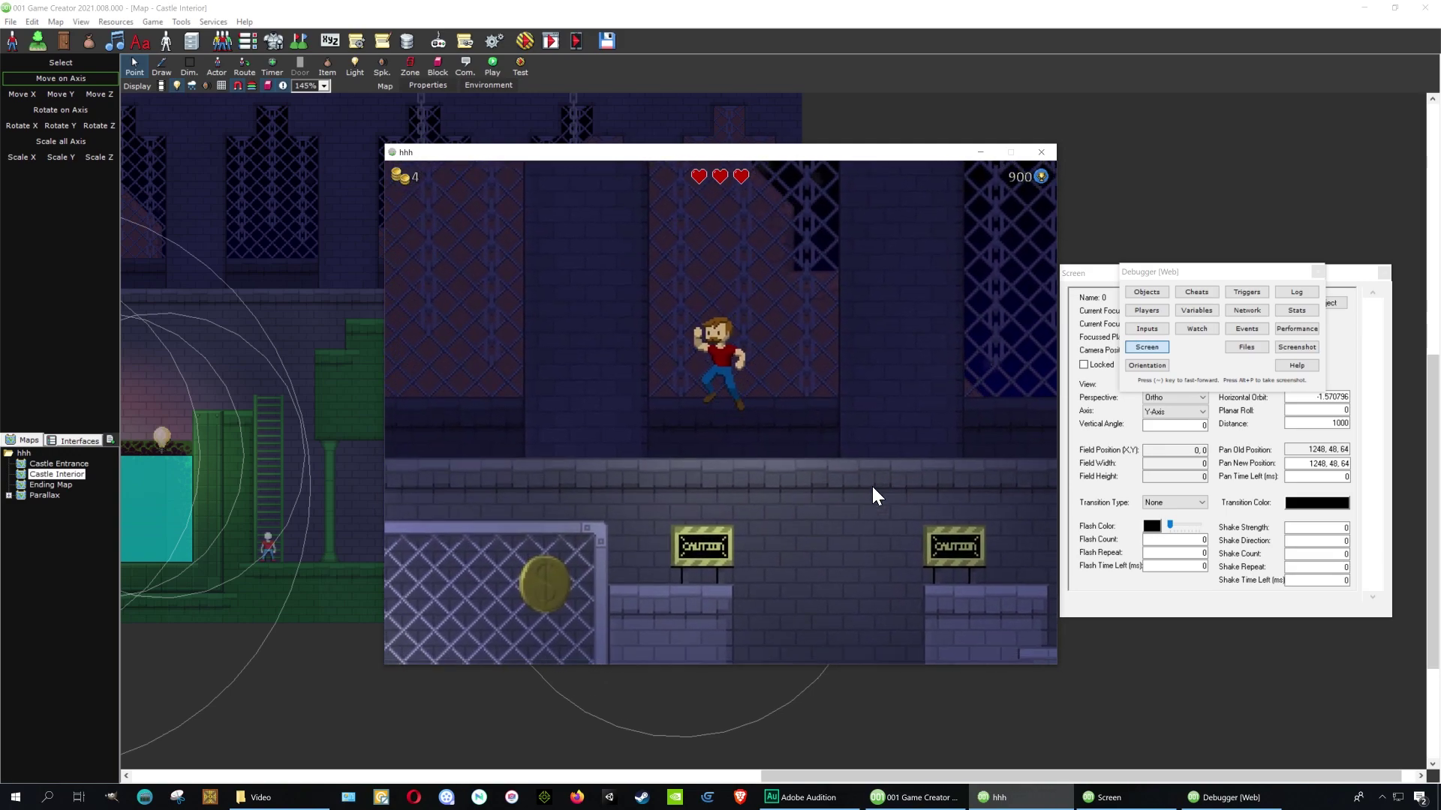
key(Left)
key(space)
key(space)
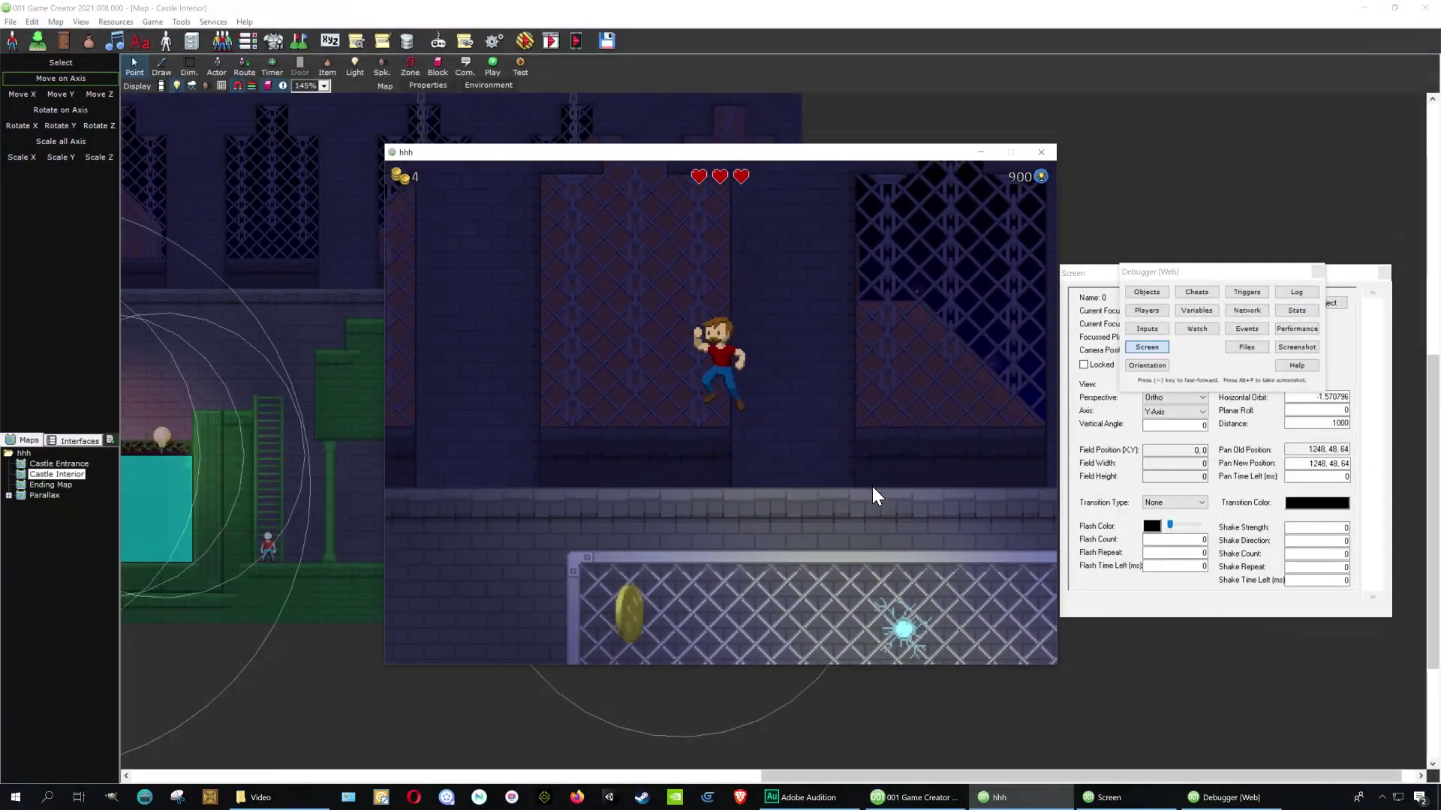
key(Left)
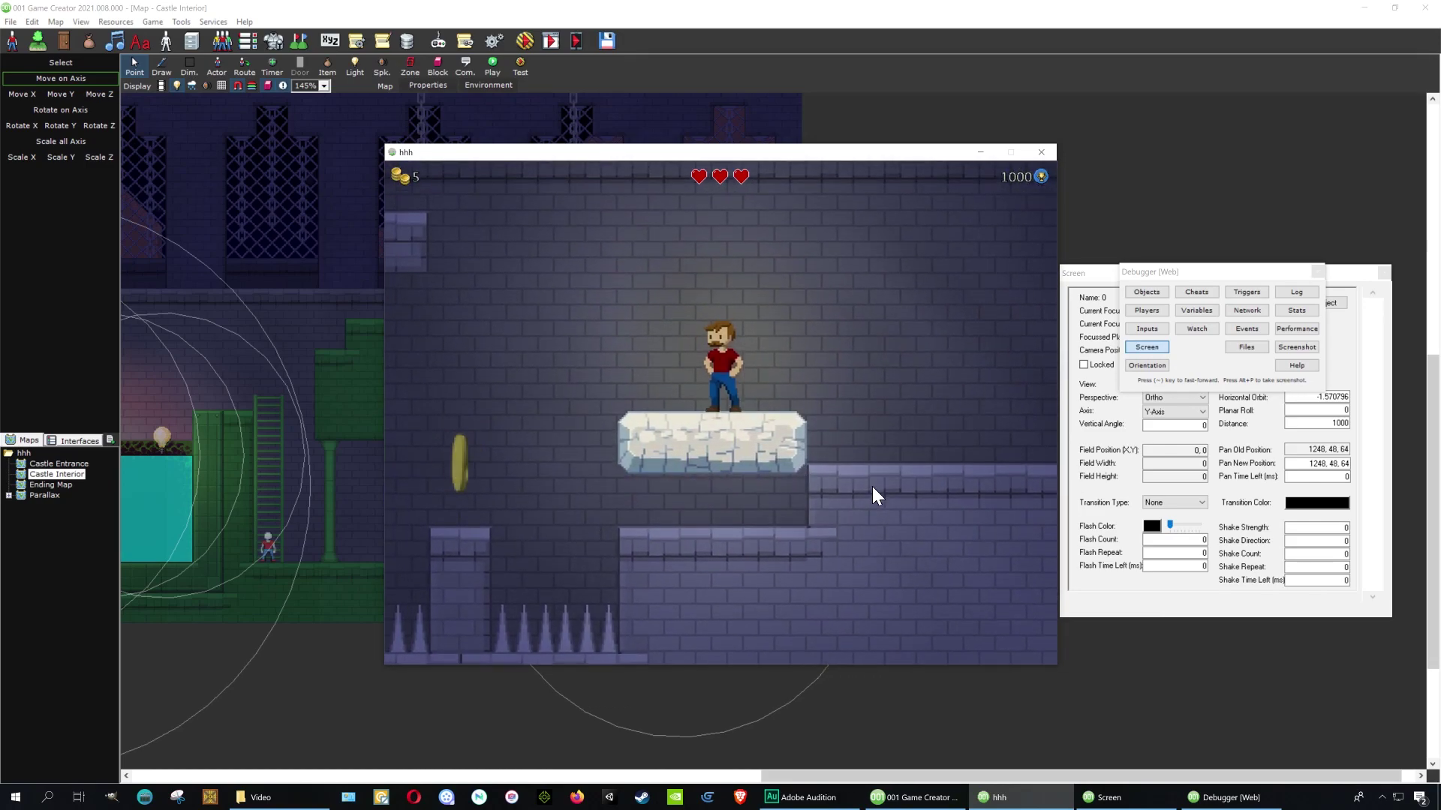
Step: Jump from the floating platform past the skeleton's ledge and continue to the large doorway with hanging chains, checking the zoom
key(Left)
key(space)
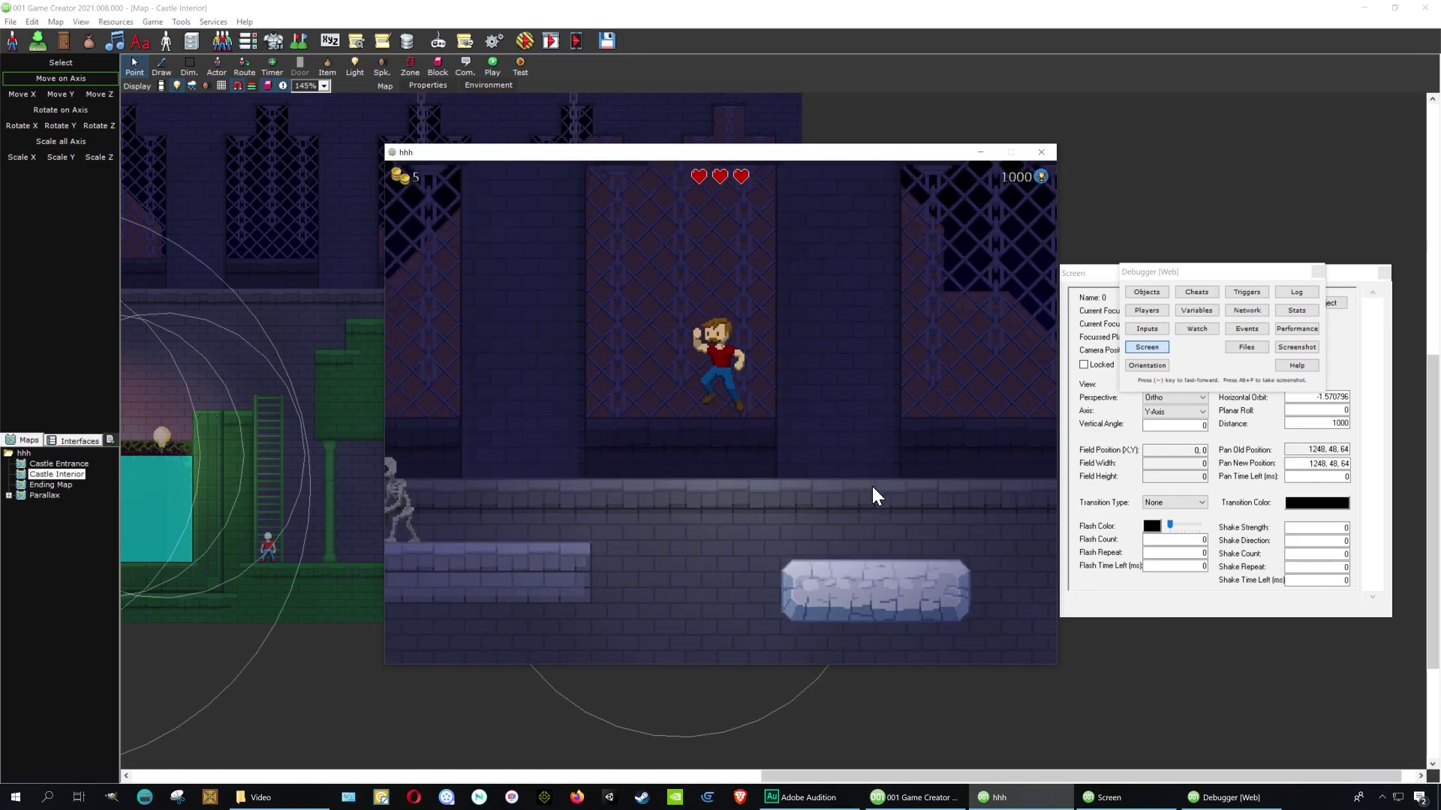
key(Left)
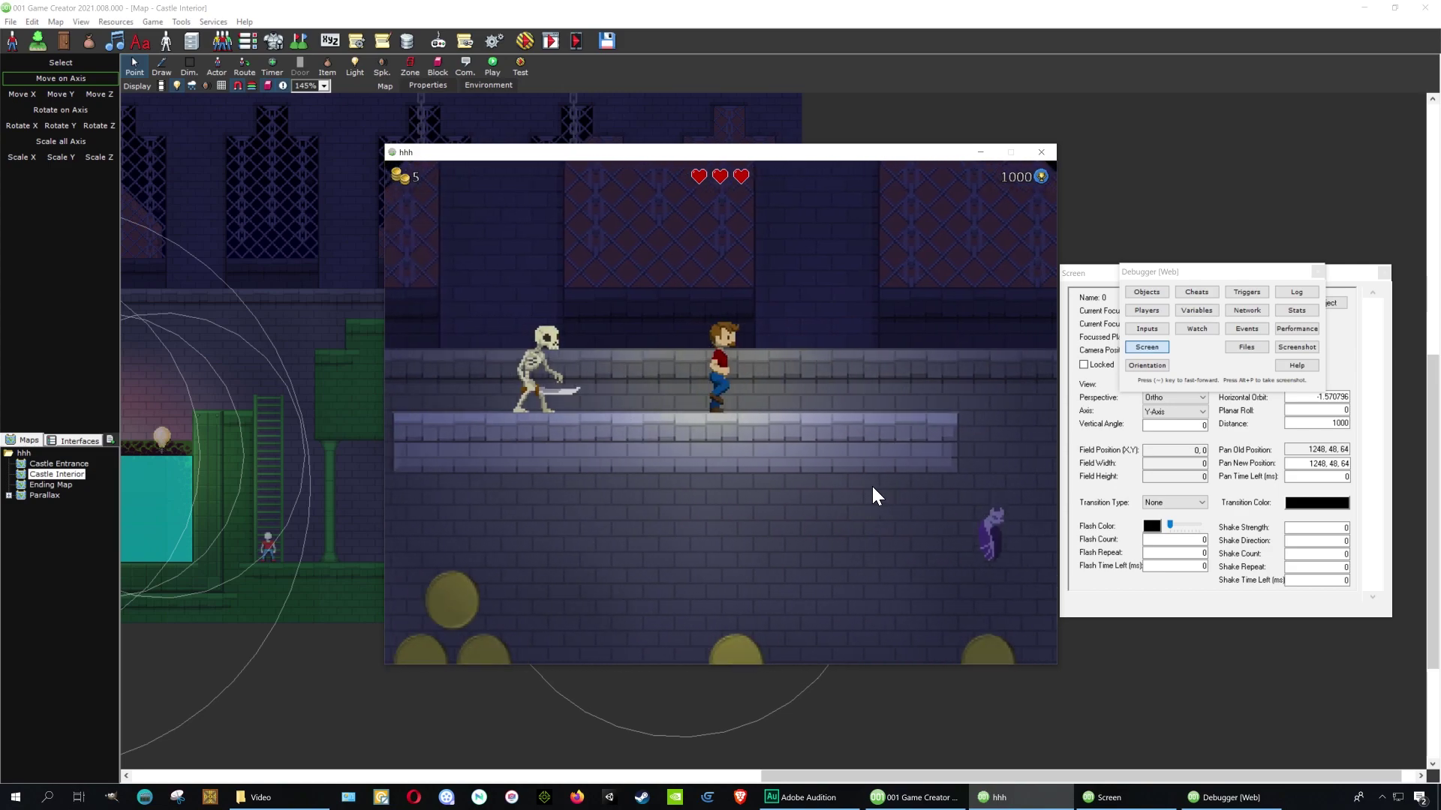
key(space)
key(Left)
key(space)
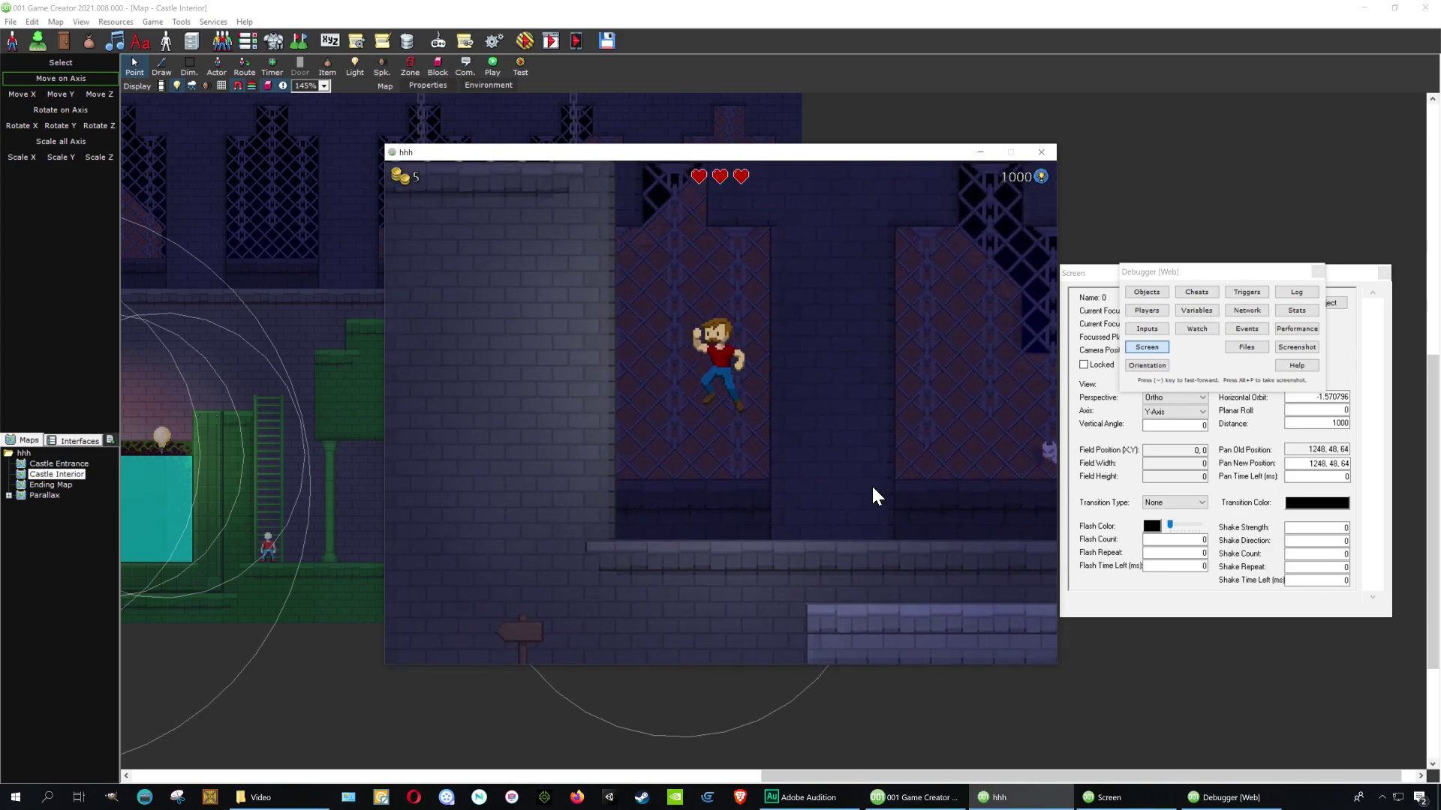
key(Left)
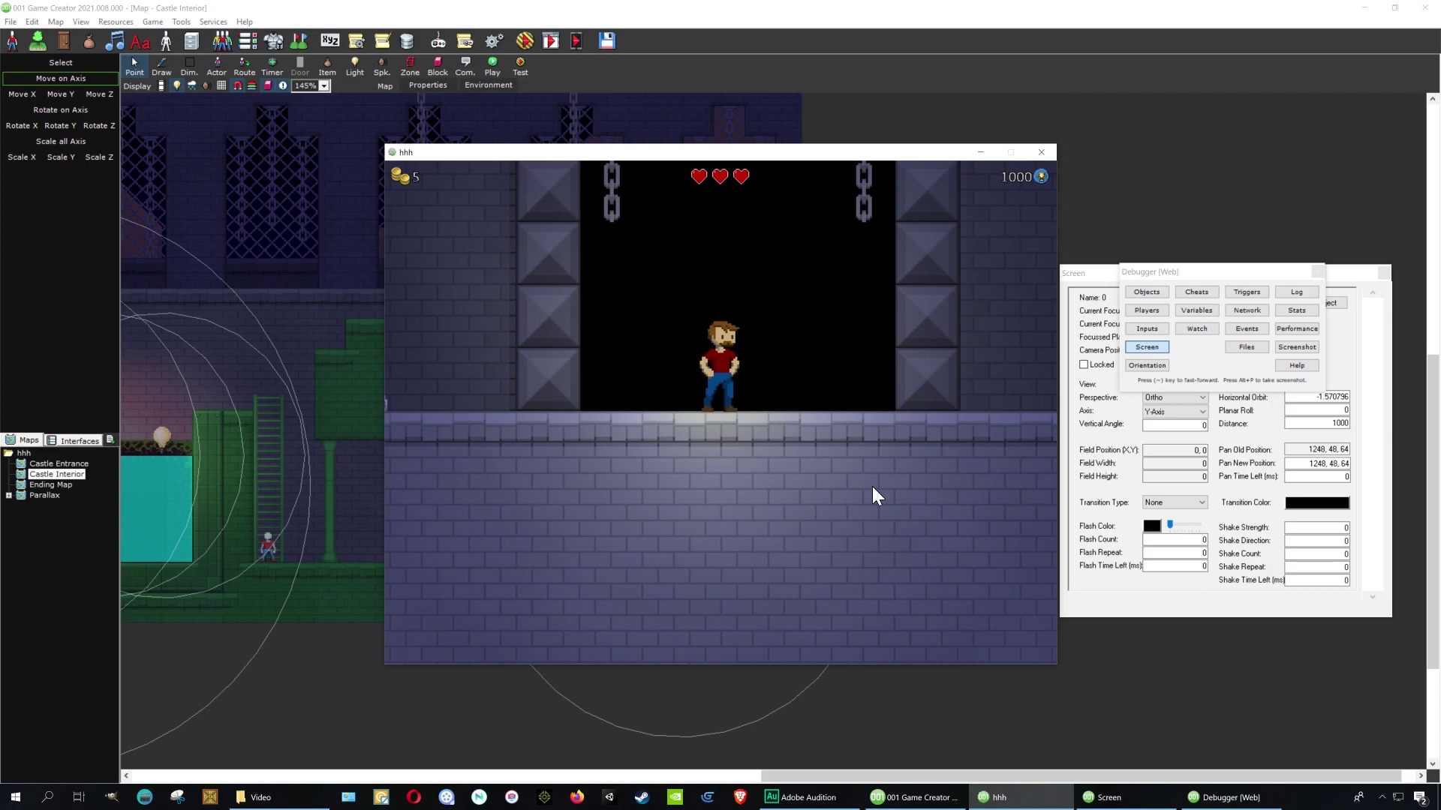
key(Left)
key(Right)
key(Left)
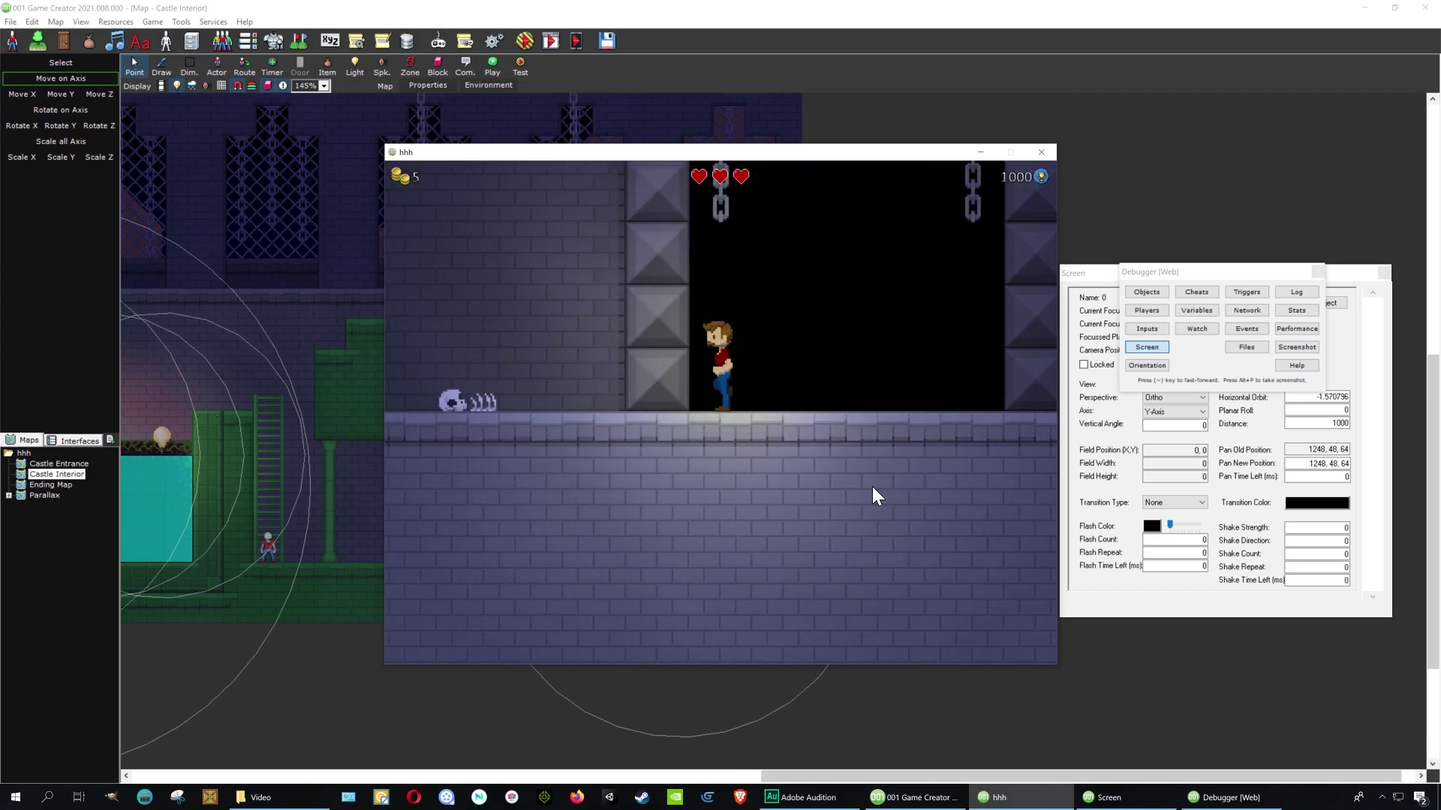
key(Right)
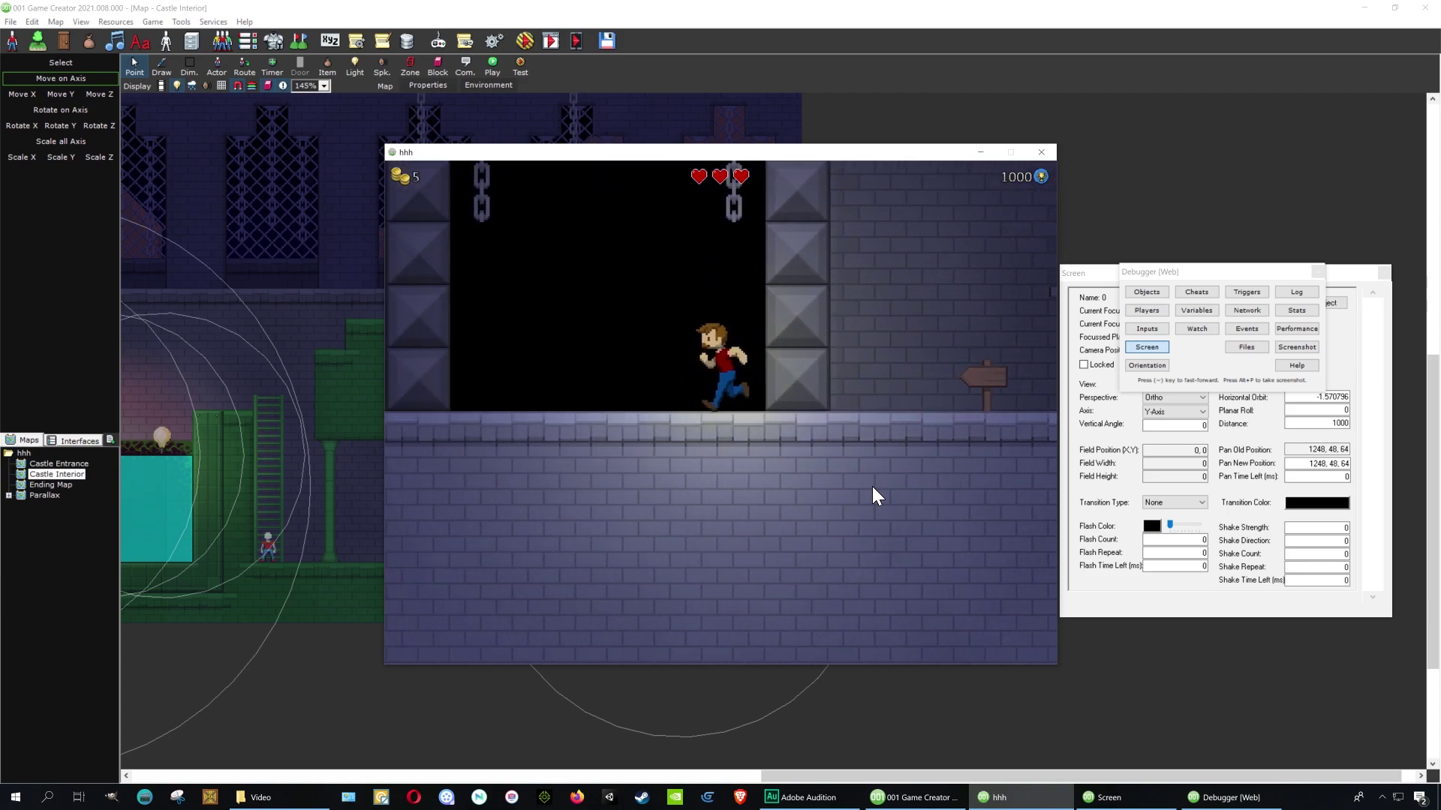
key(Left)
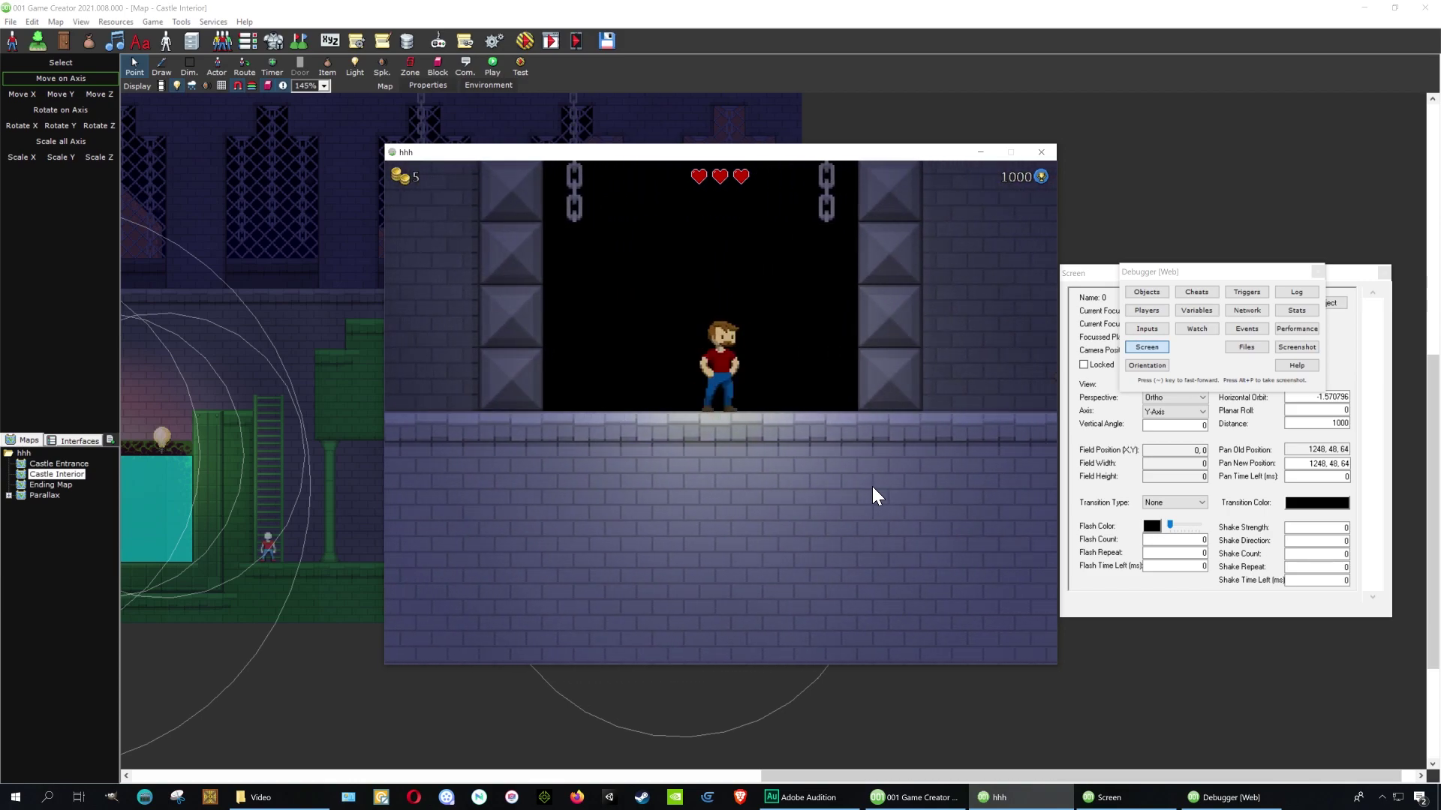